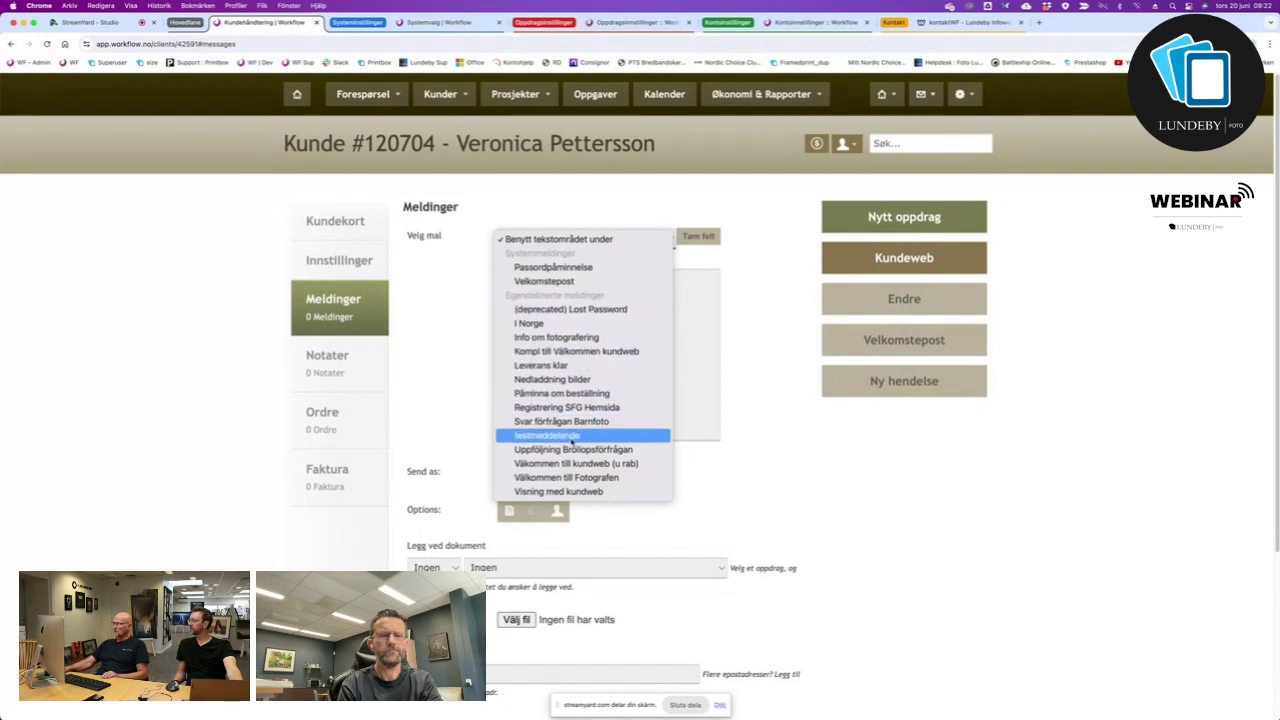
Close the template list and set the attachment category to Bröllop, leaving the document at Ingen.
click(755, 340)
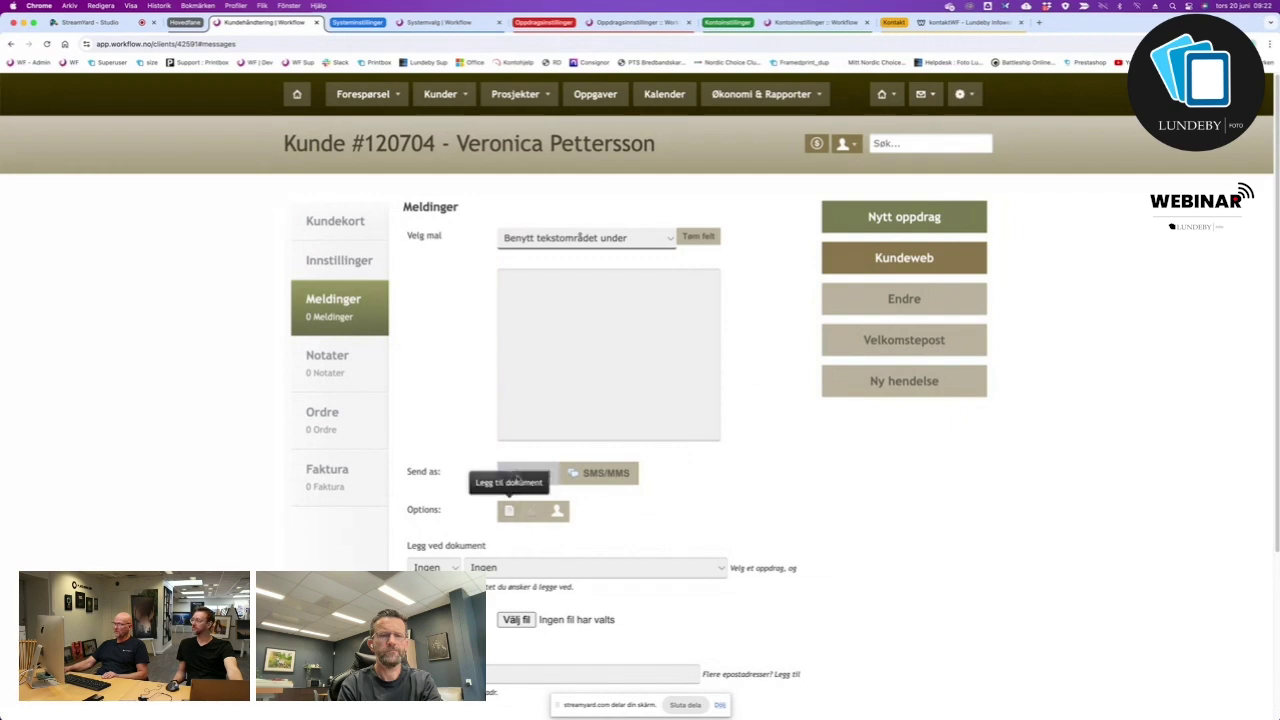
scroll(598, 531, down, 1)
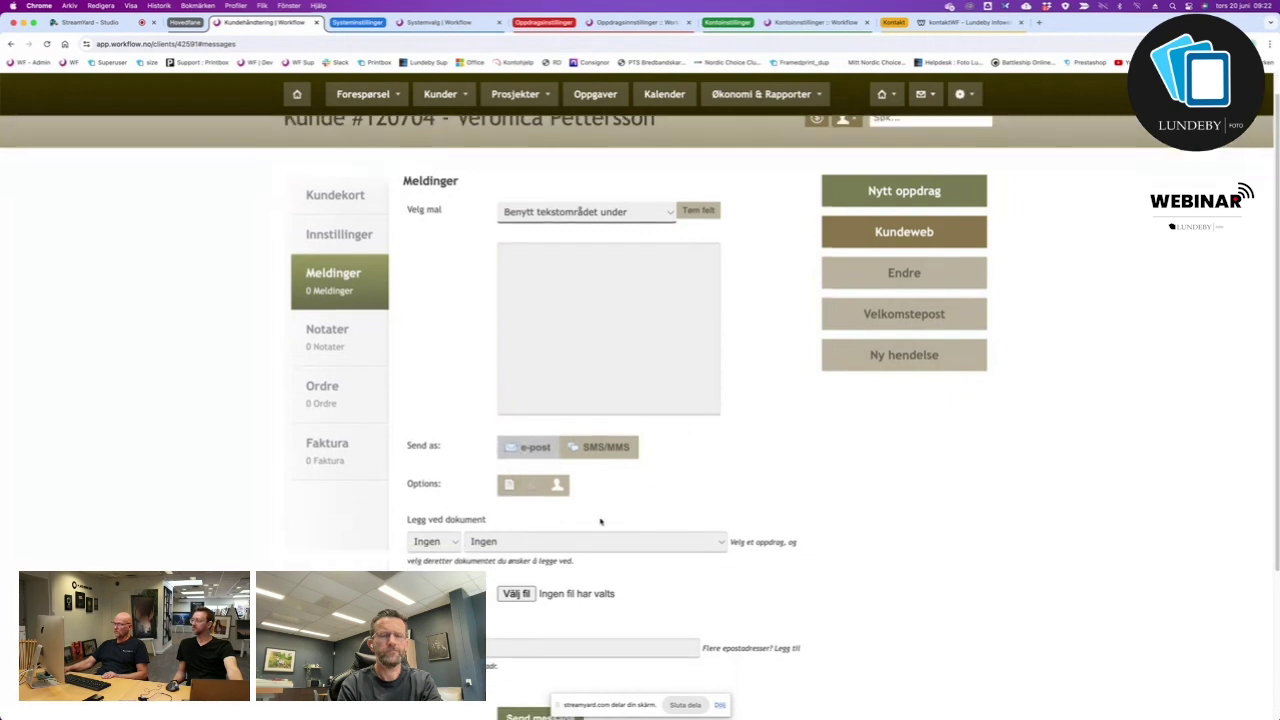
click(452, 543)
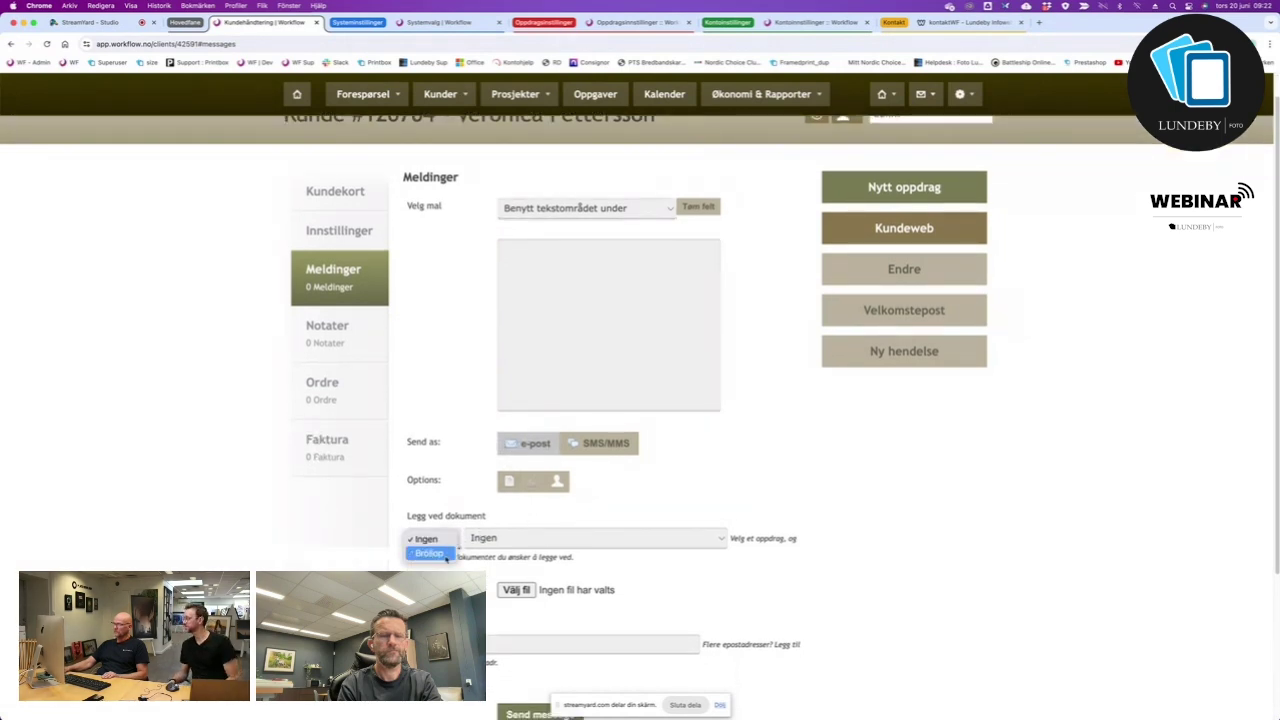
click(430, 551)
click(526, 543)
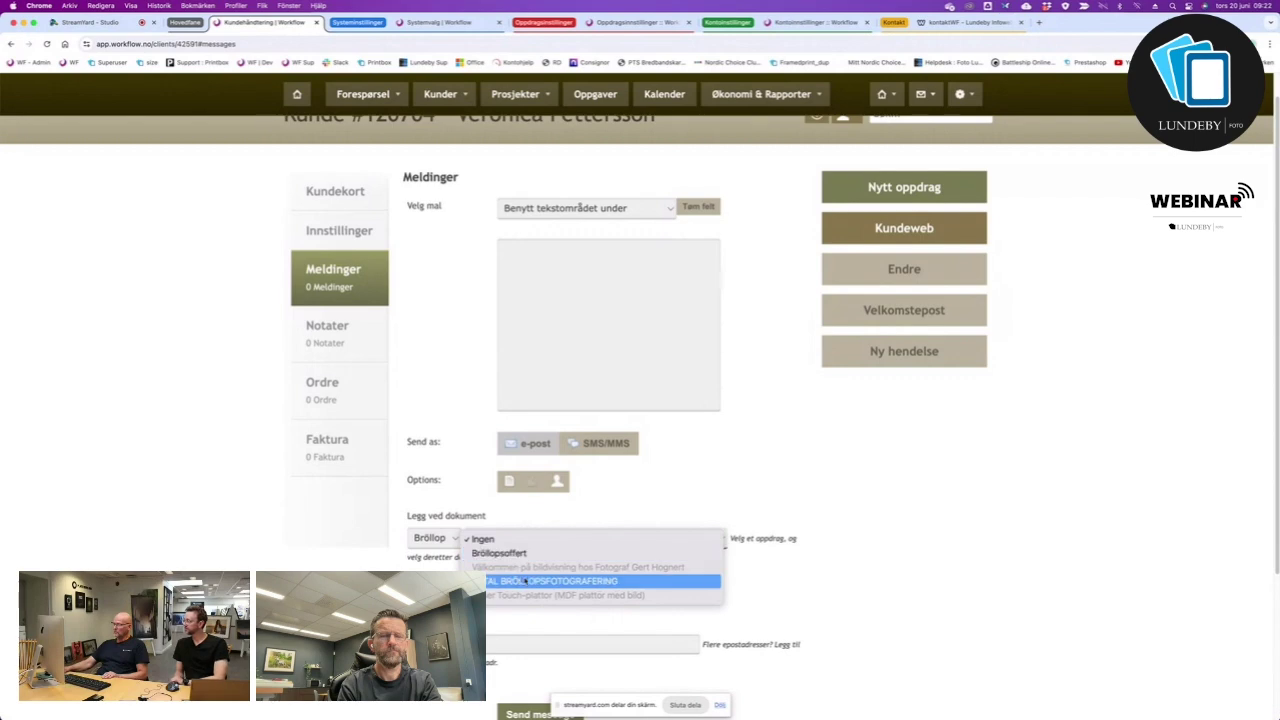
click(607, 531)
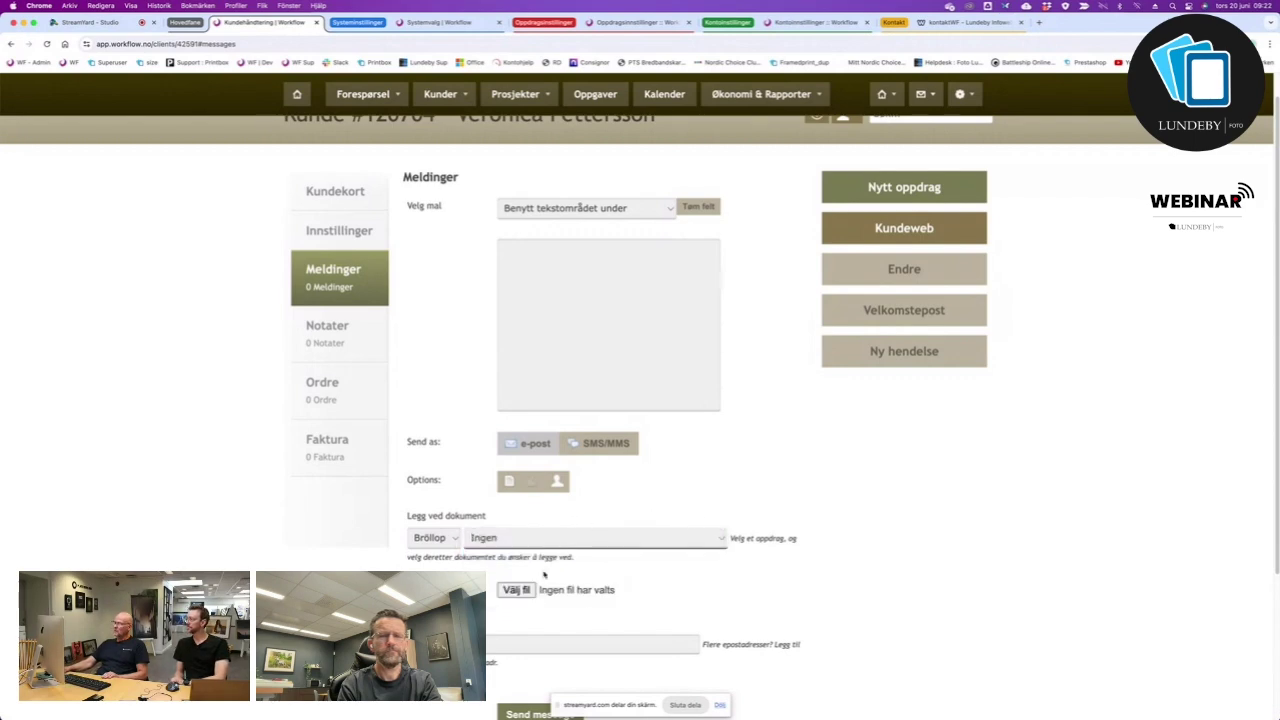
scroll(665, 611, down, 3)
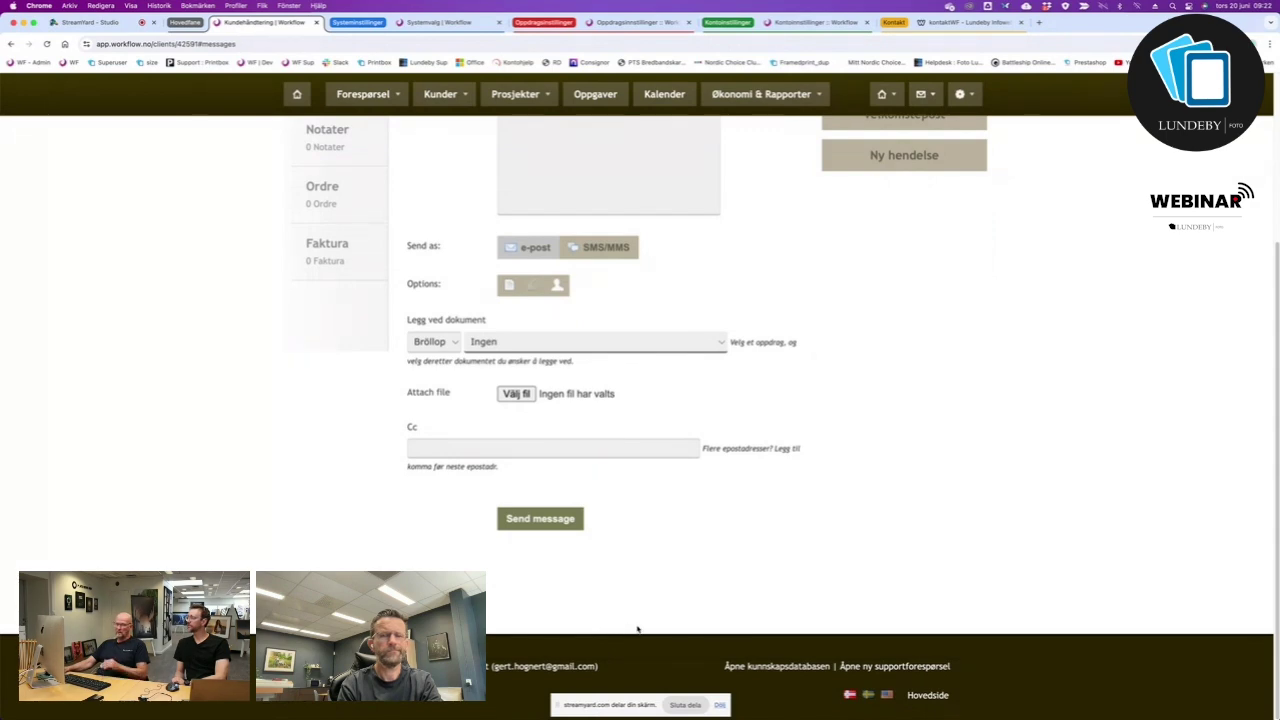
scroll(611, 608, up, 3)
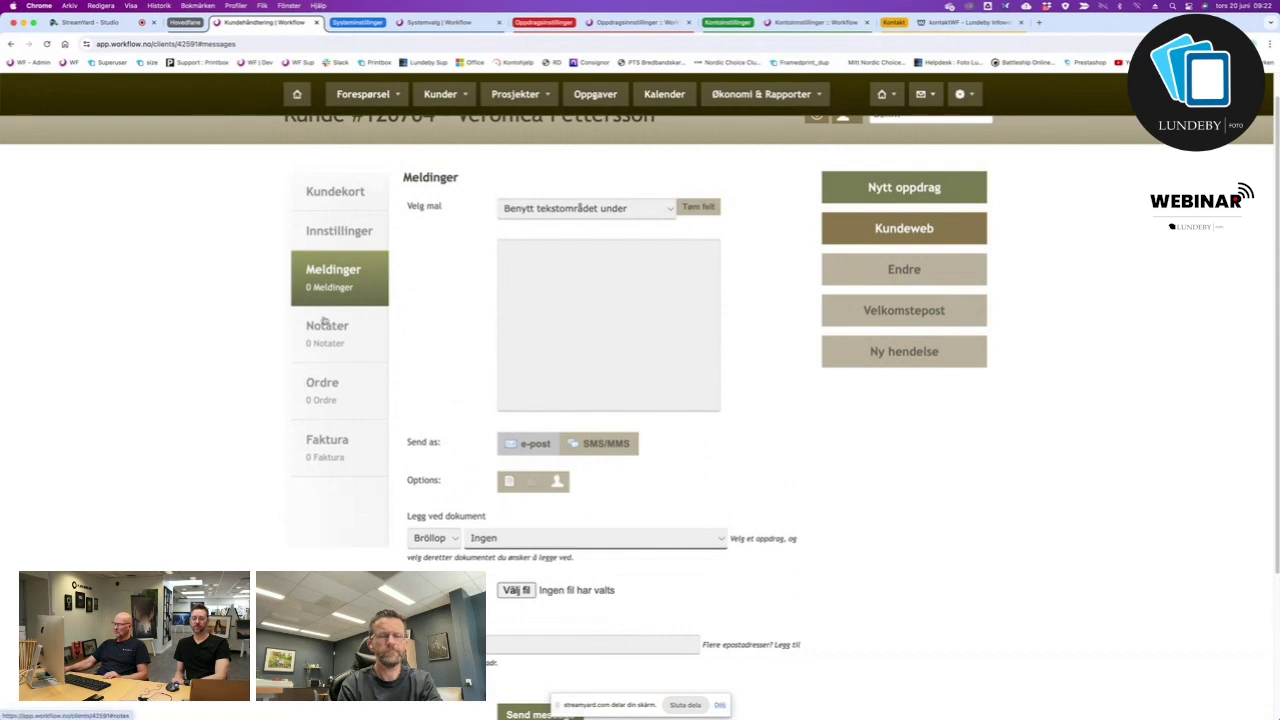
Review the customer's empty Notater, Ordre and Faktura pages, then return to Kundekort.
click(323, 325)
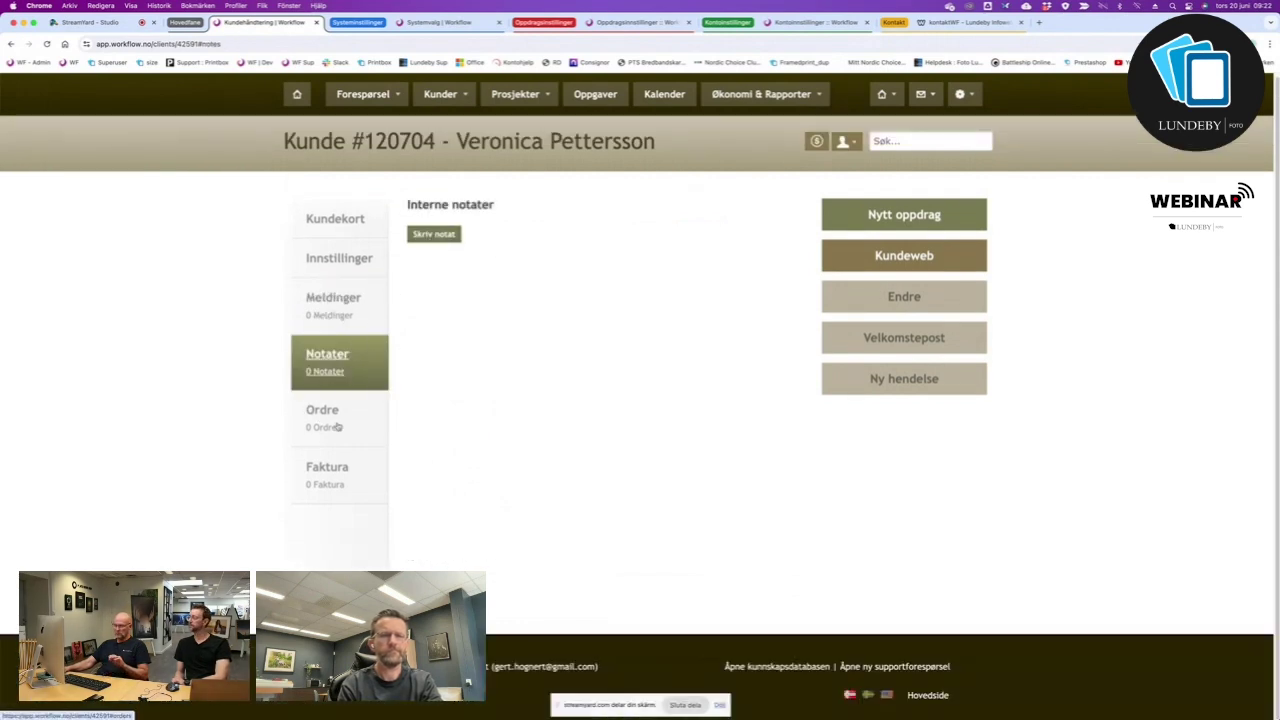
click(322, 415)
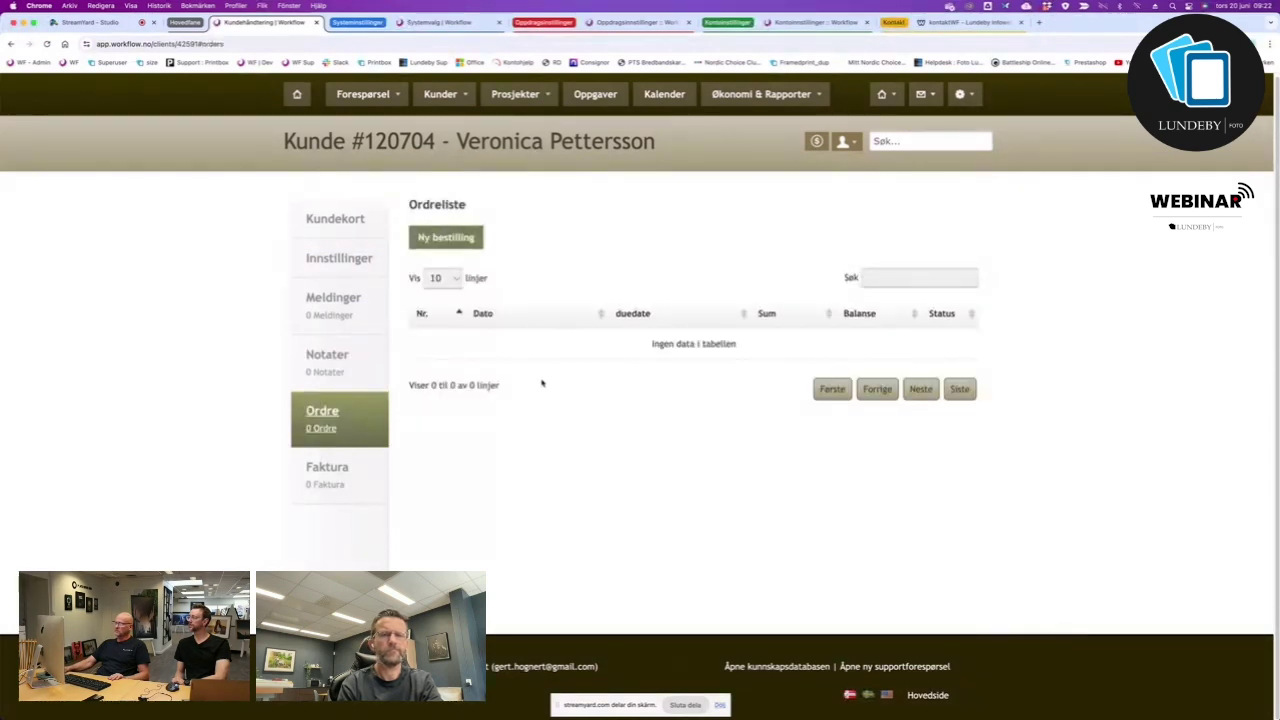
click(334, 488)
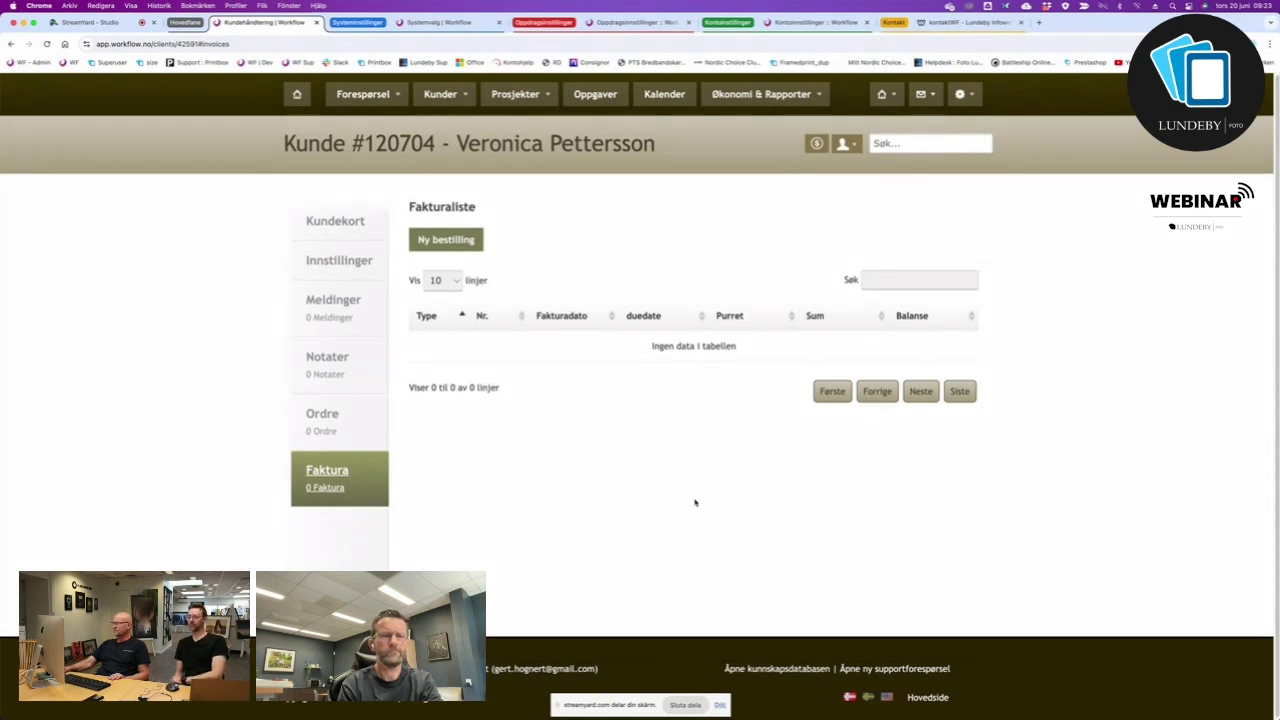
click(340, 222)
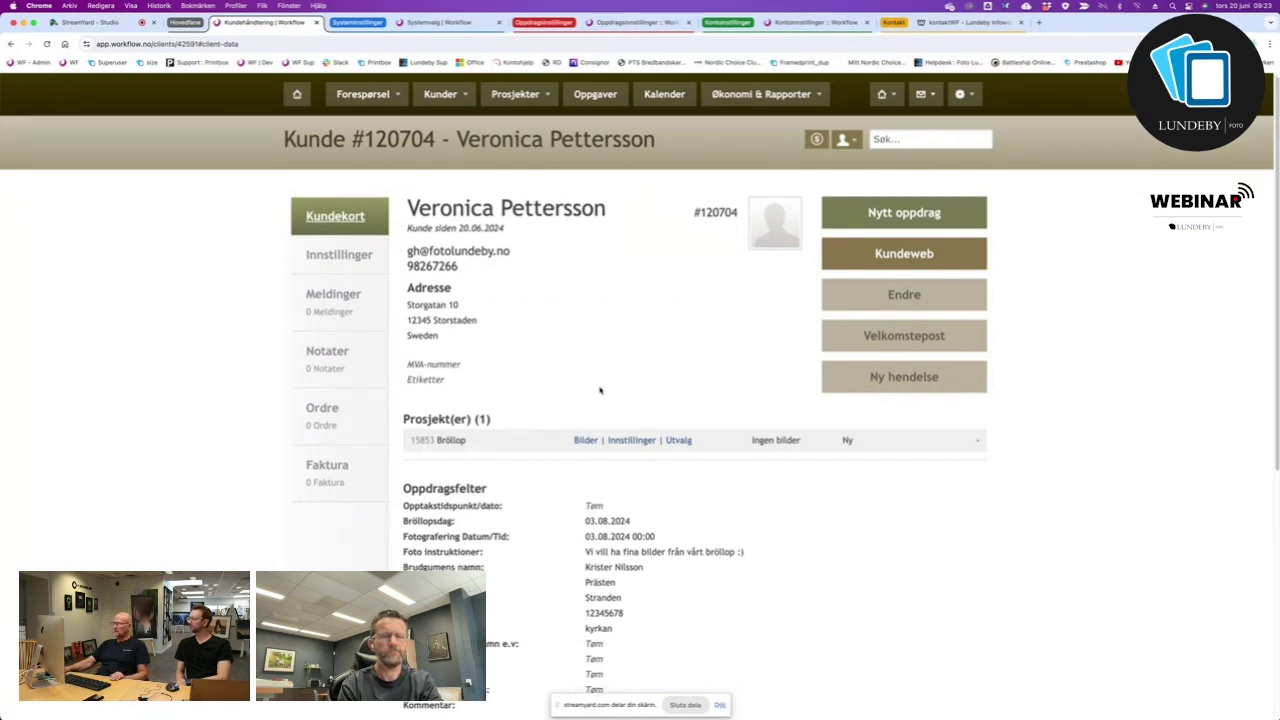
Mark Fotografering and Planeringsmöte done, then open the Bröllop assignment's Innstillinger.
scroll(600, 389, down, 5)
click(436, 405)
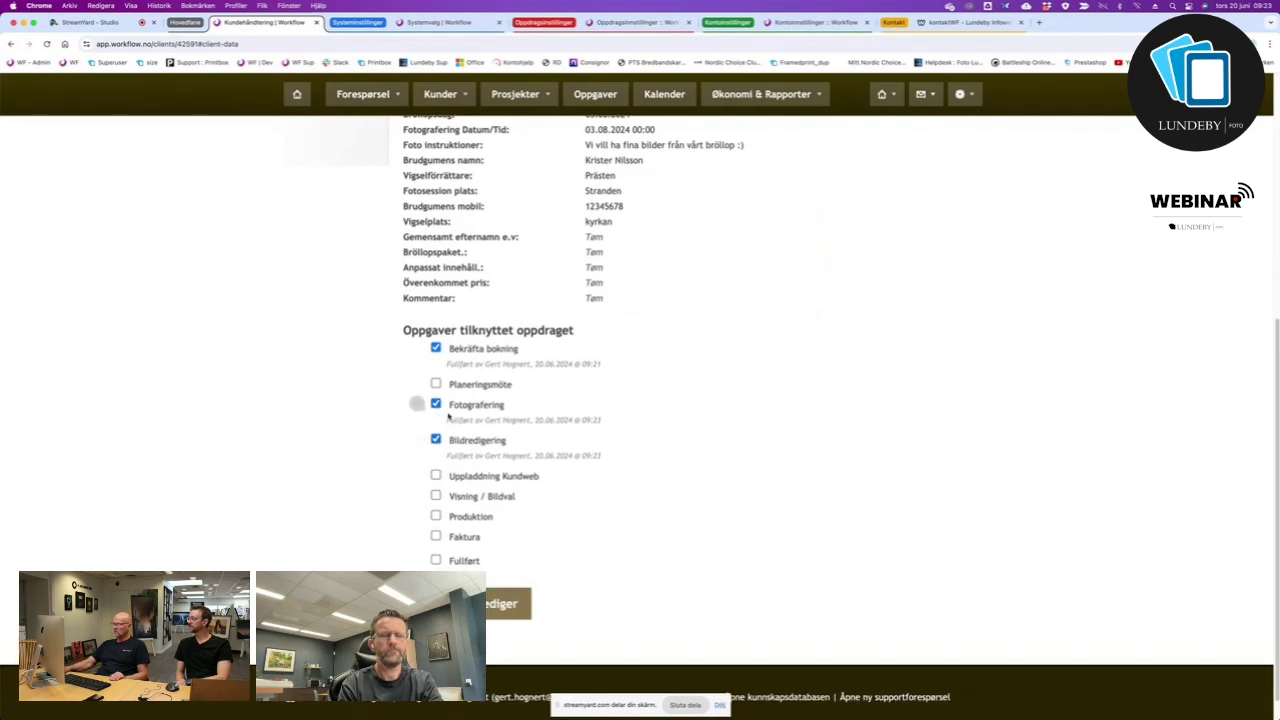
click(436, 384)
scroll(790, 482, up, 5)
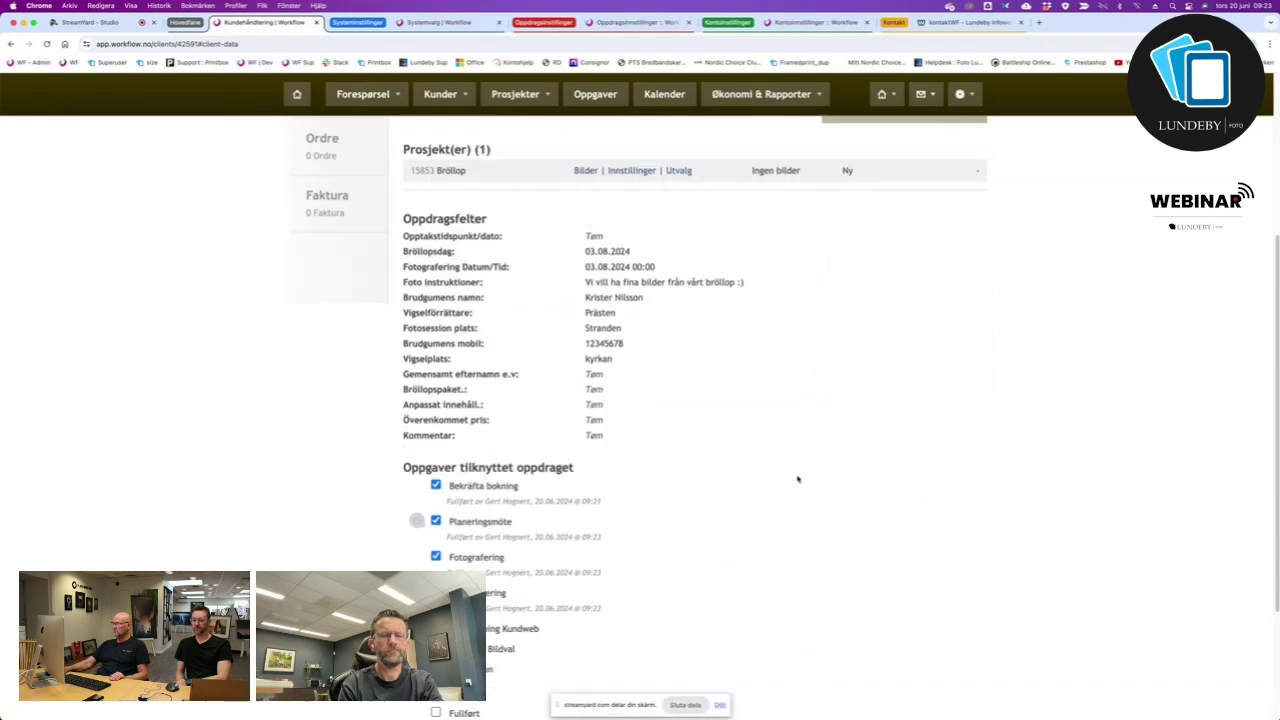
scroll(786, 488, down, 1)
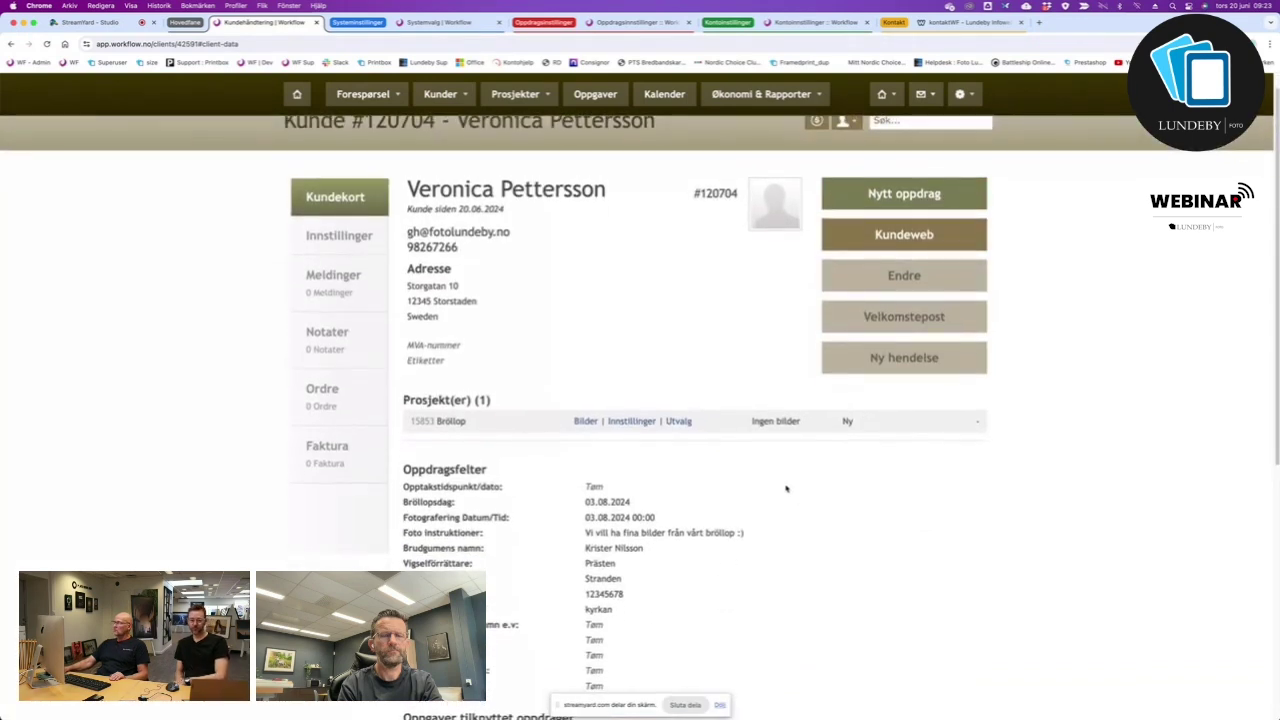
click(624, 424)
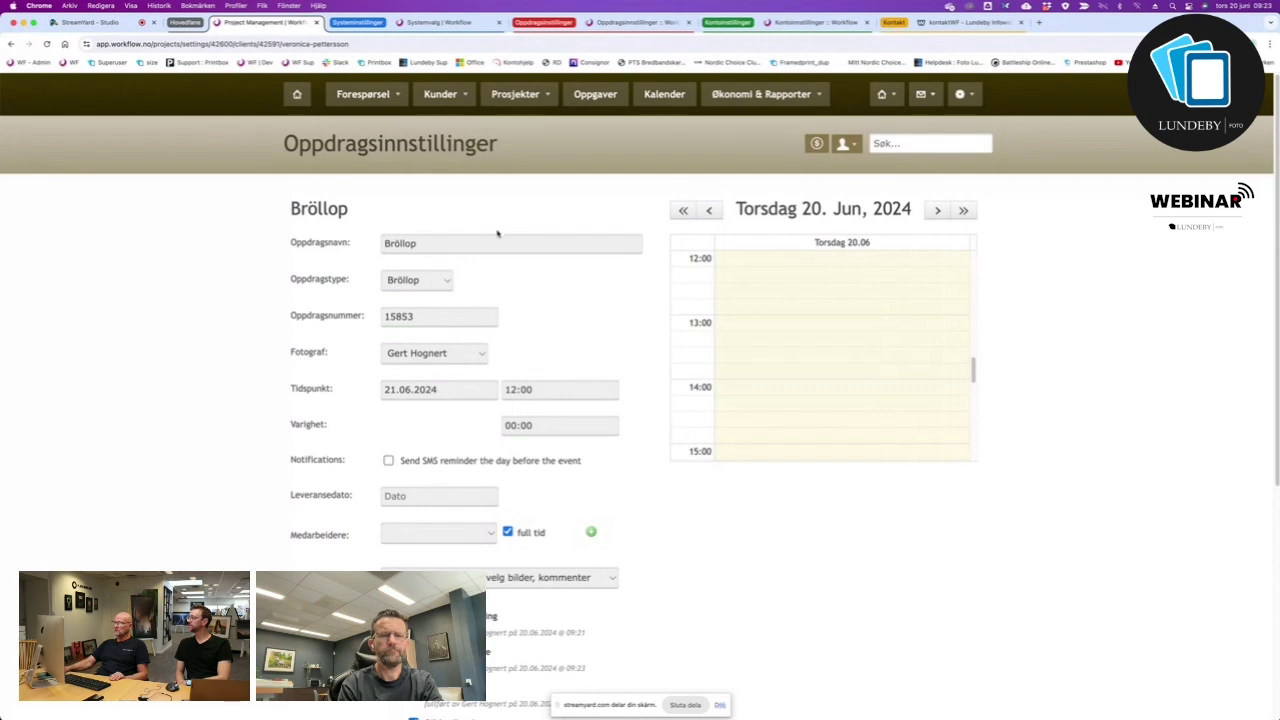
Save the assignment settings, go back, and open the Bröllop project's Bilder page.
scroll(399, 479, down, 5)
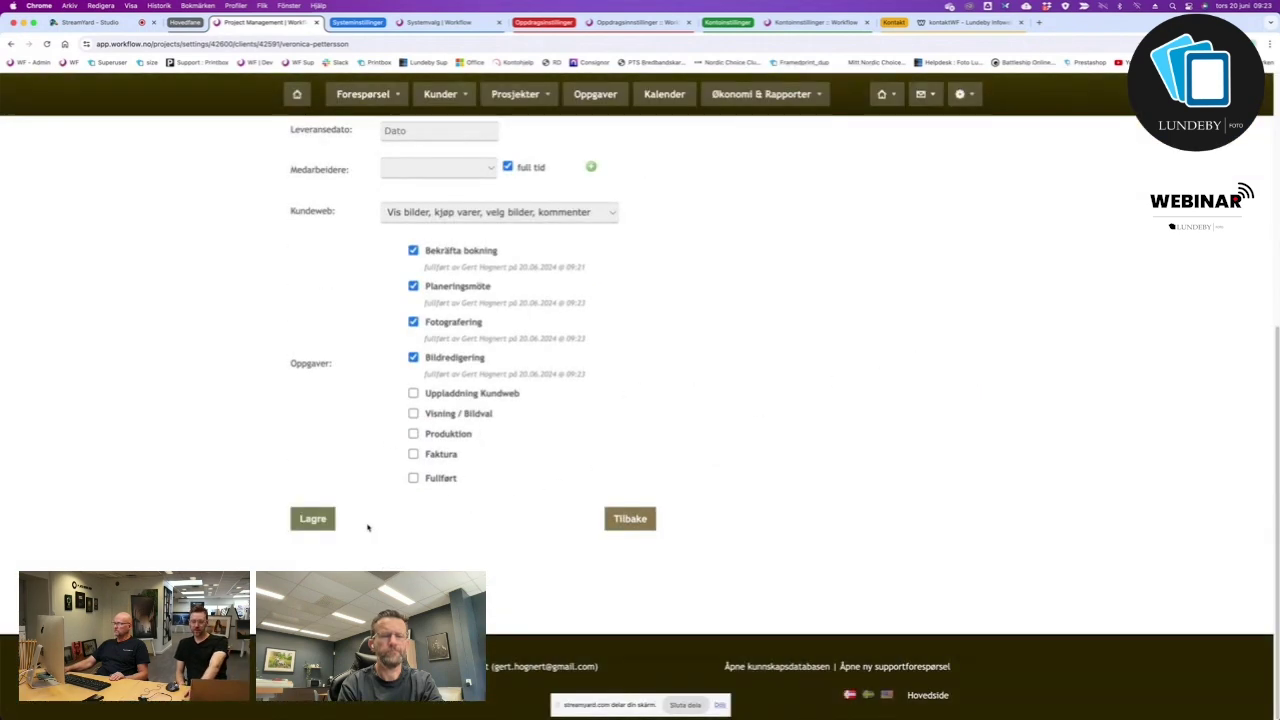
click(313, 519)
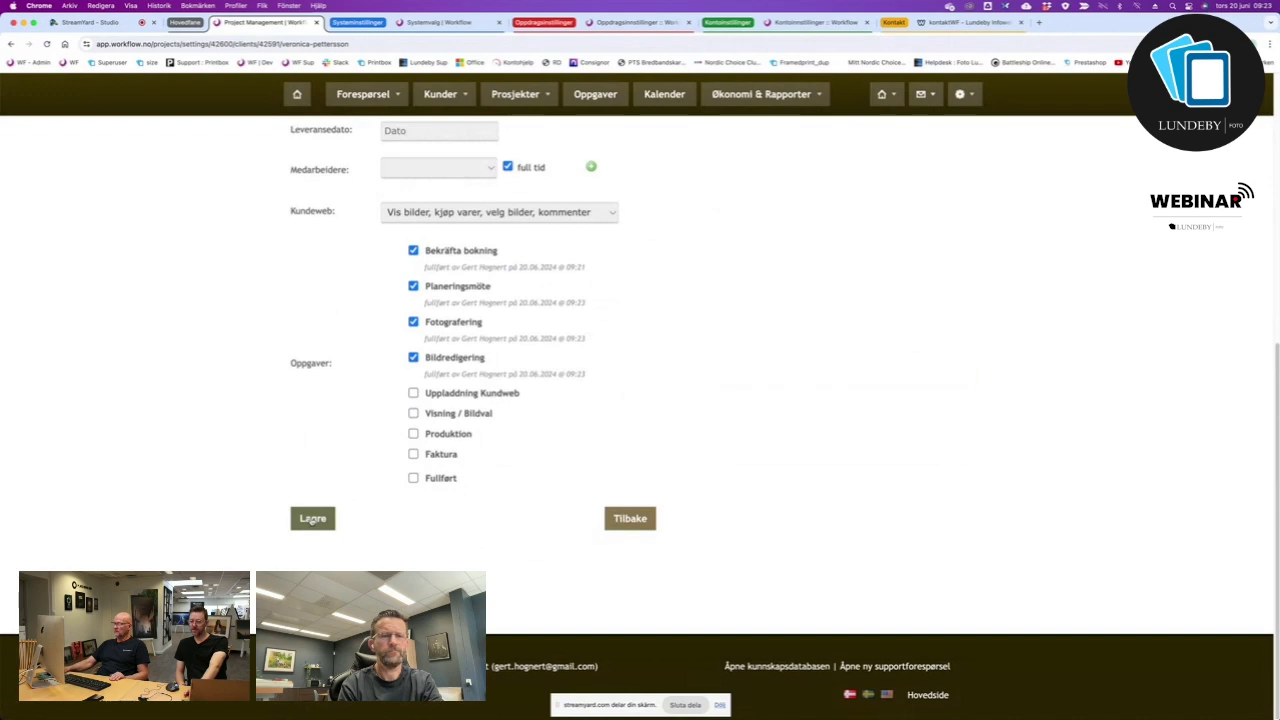
click(629, 519)
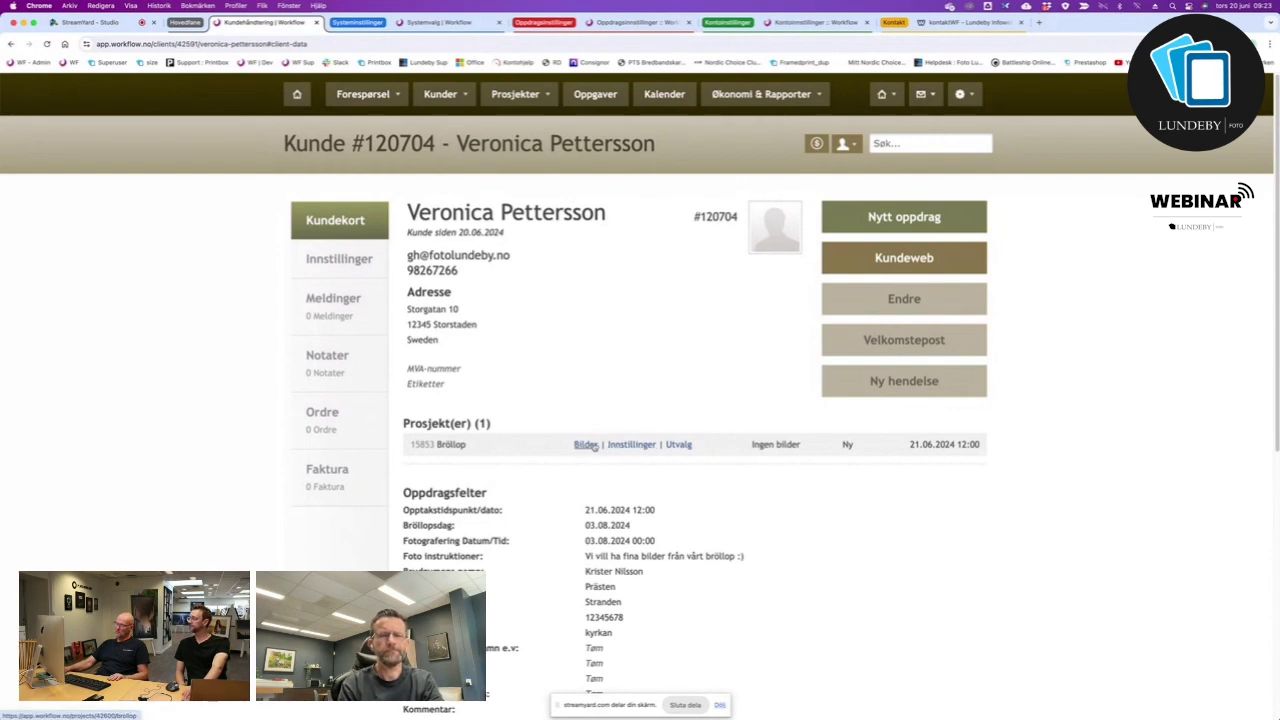
click(586, 445)
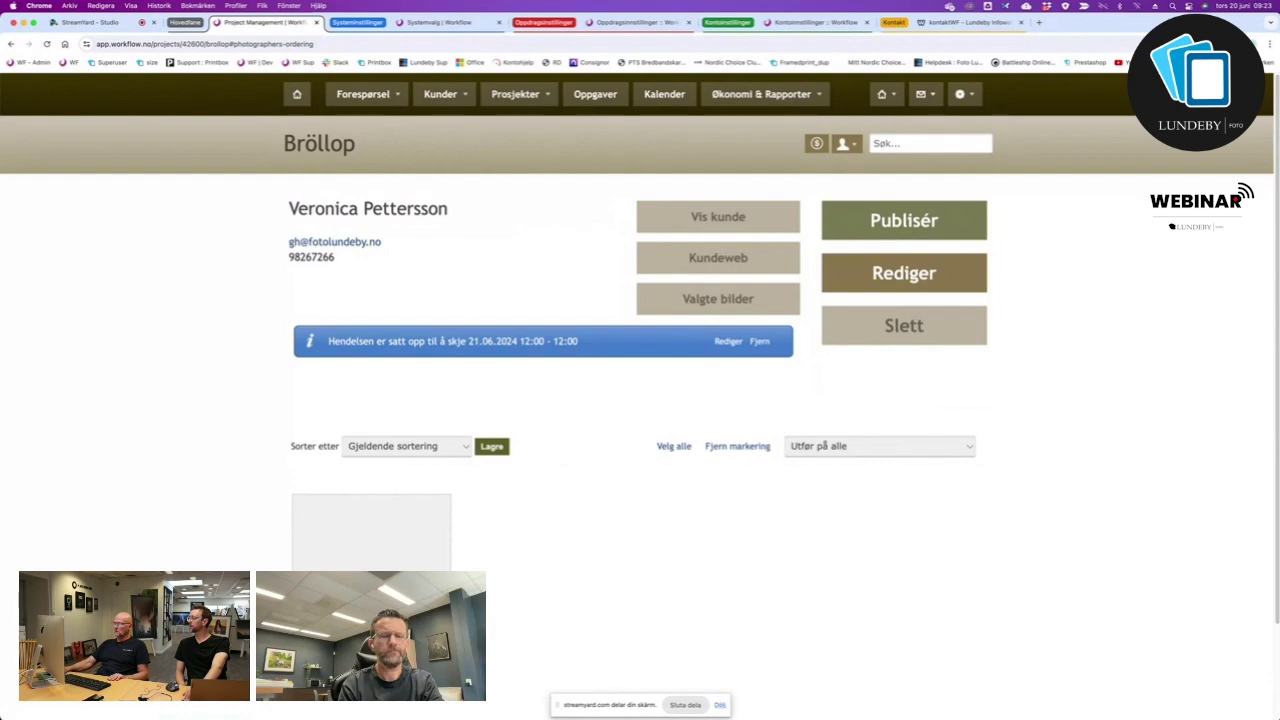
Upload all 27 photos from Finder's OneDrive > WFdemo folder onto the Bröllop project.
mouse_move(151, 711)
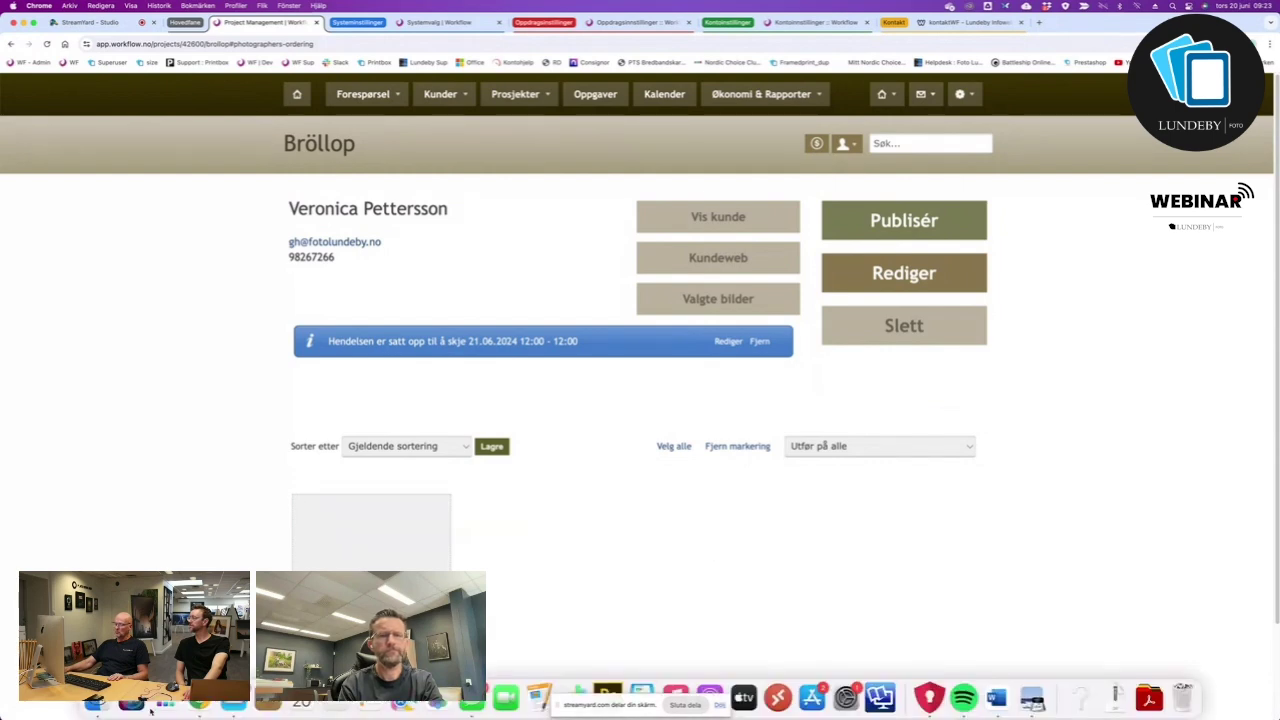
click(106, 704)
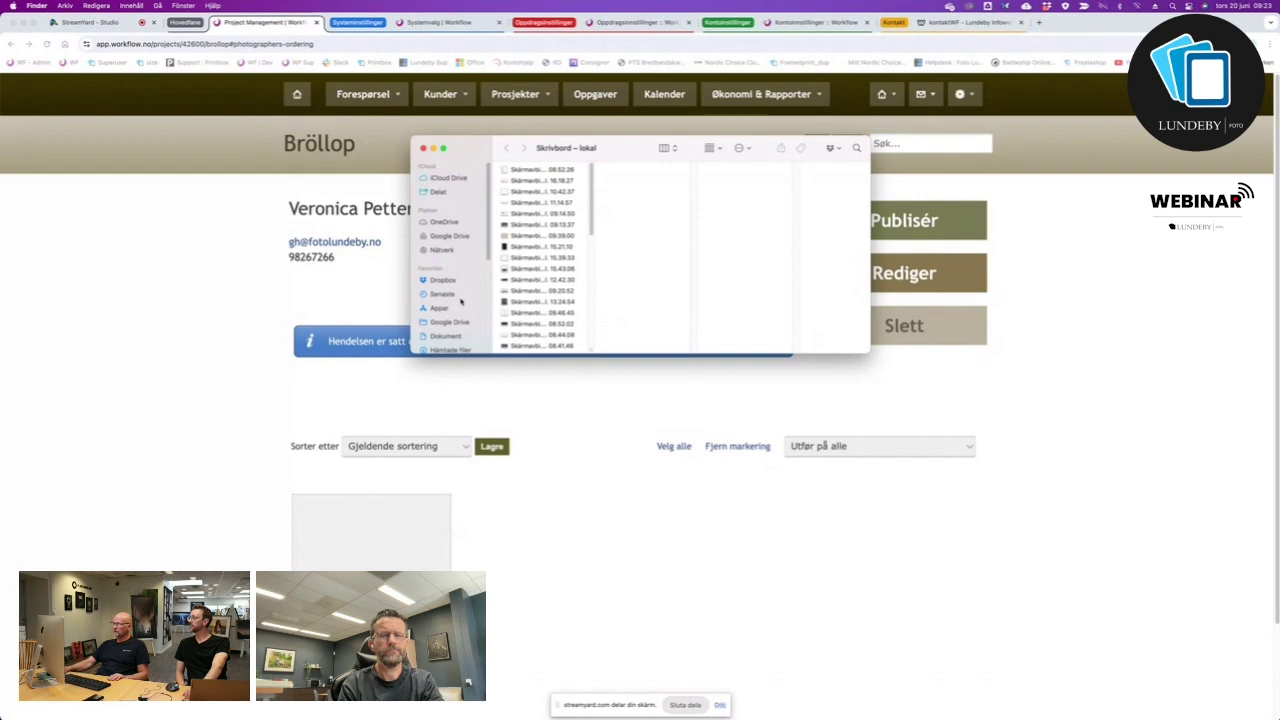
scroll(461, 301, down, 1)
scroll(461, 301, up, 1)
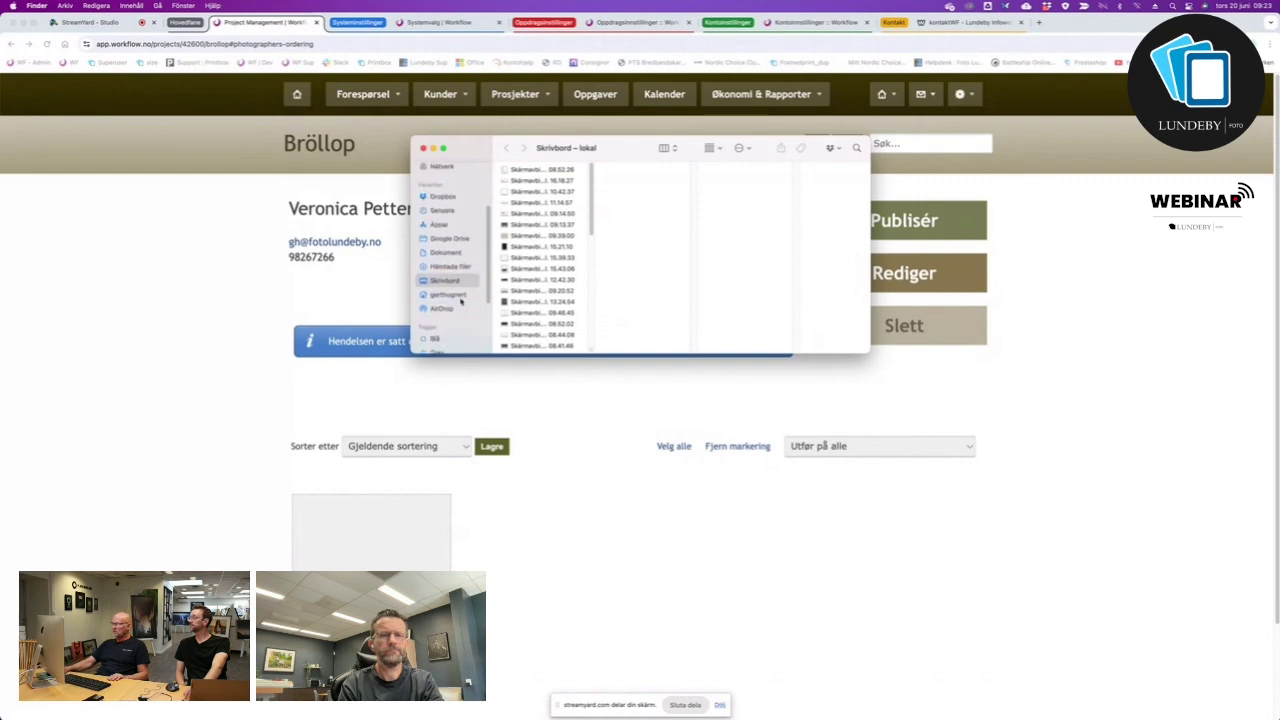
click(447, 222)
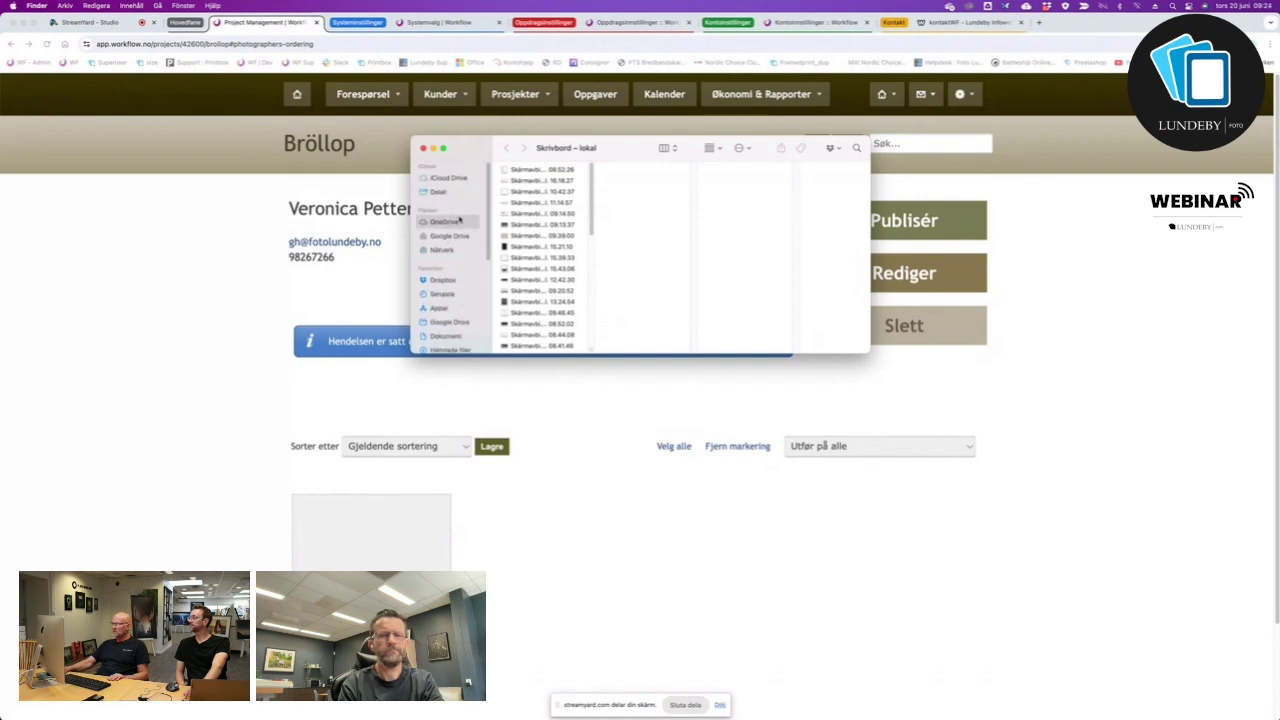
click(525, 170)
click(630, 168)
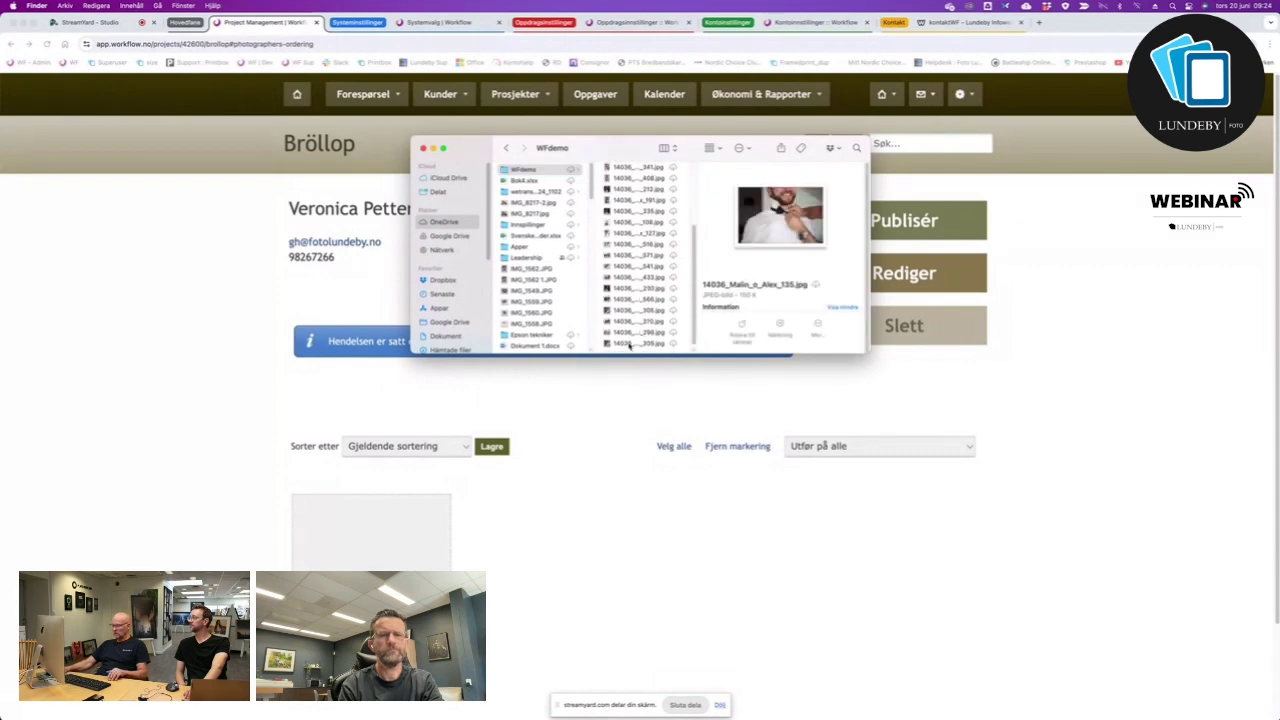
key(super+a)
drag(621, 346, 415, 510)
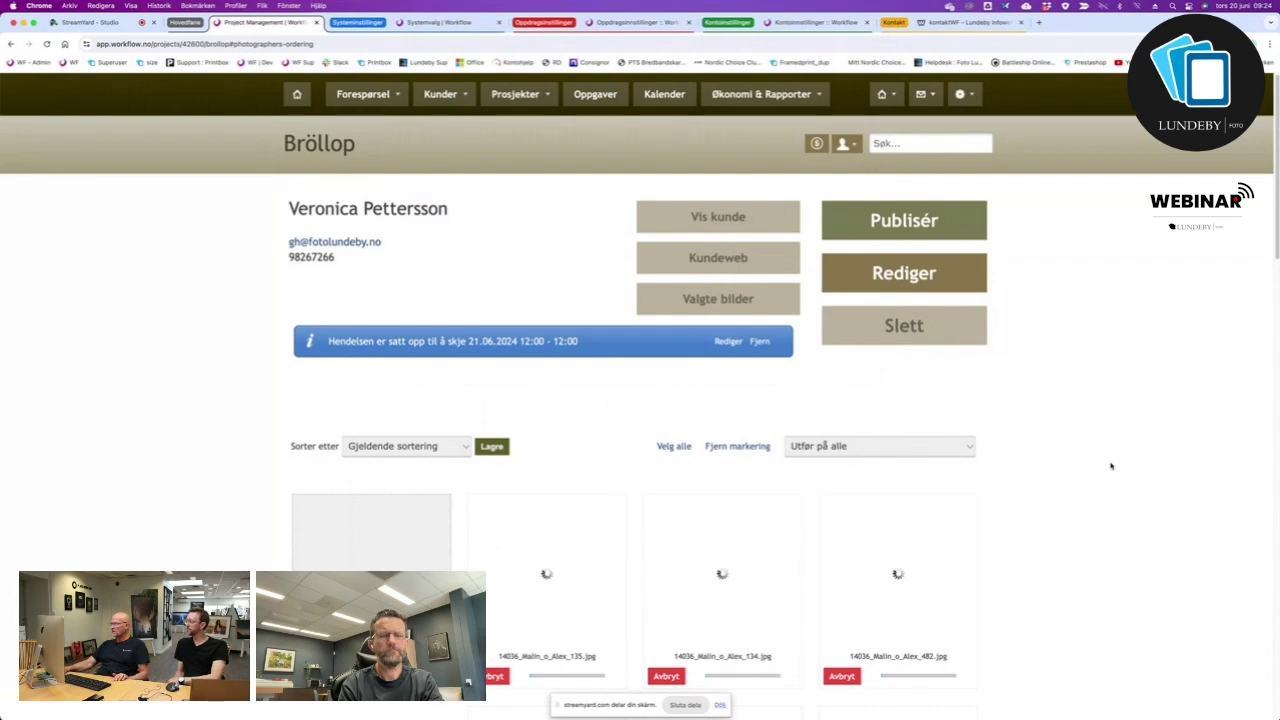
Browse the uploaded wedding photos and open the Kommentarer dialog for the first photo.
scroll(1111, 463, down, 5)
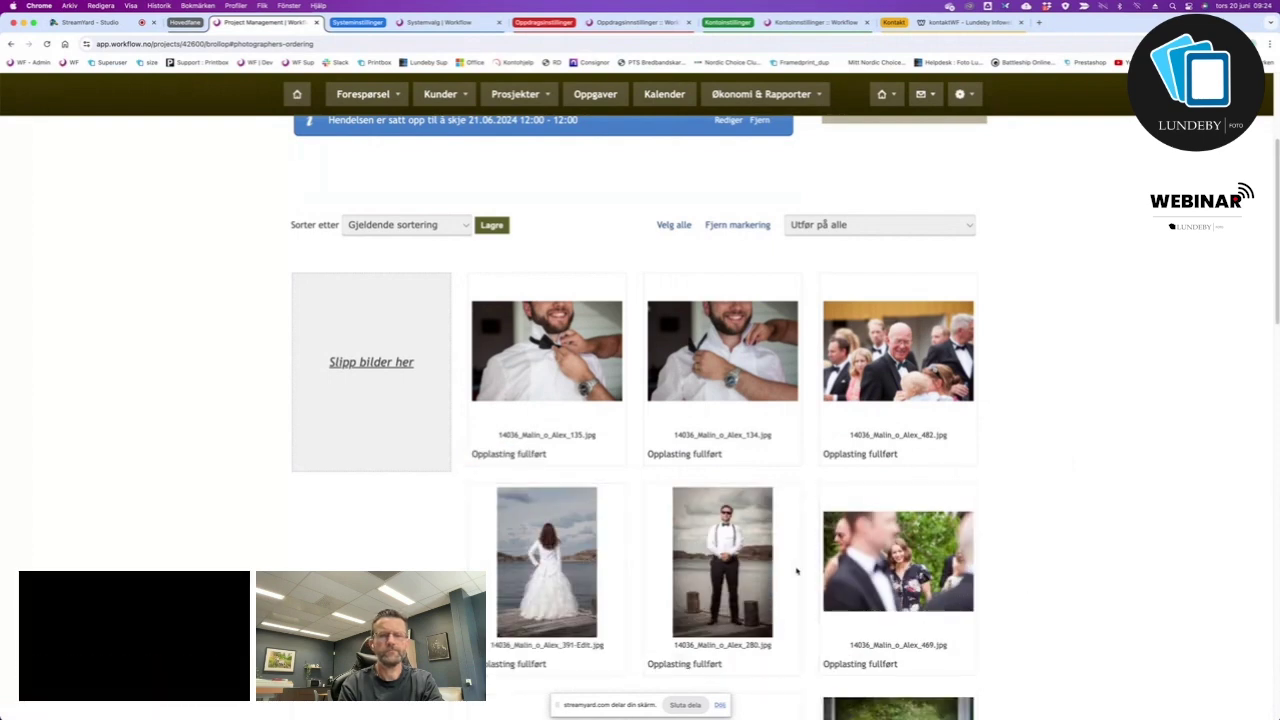
scroll(728, 586, down, 5)
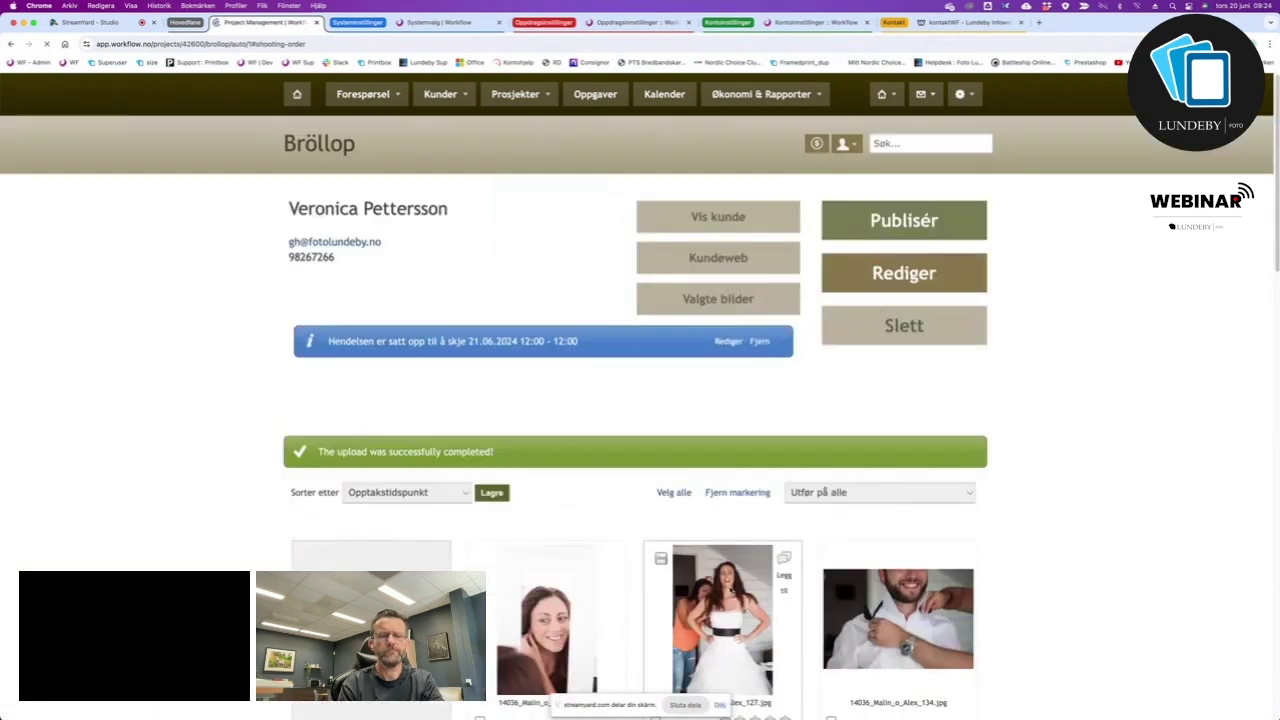
scroll(1114, 554, down, 15)
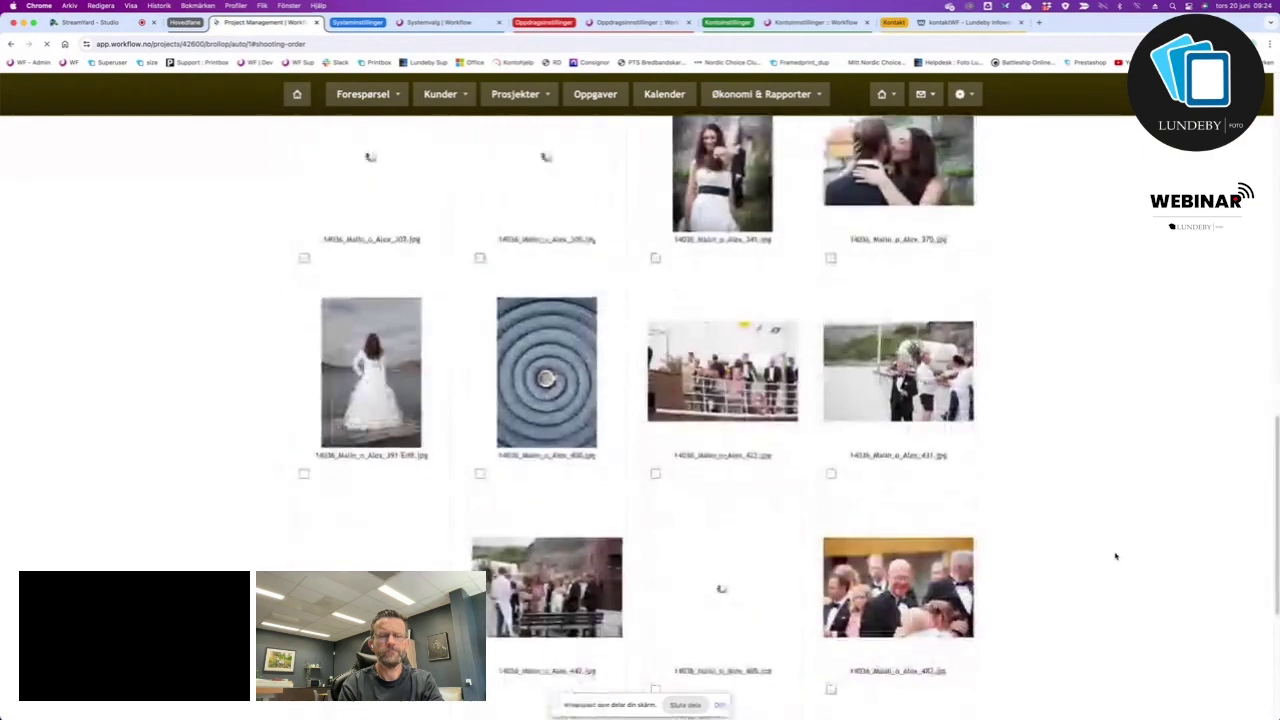
scroll(1116, 556, down, 5)
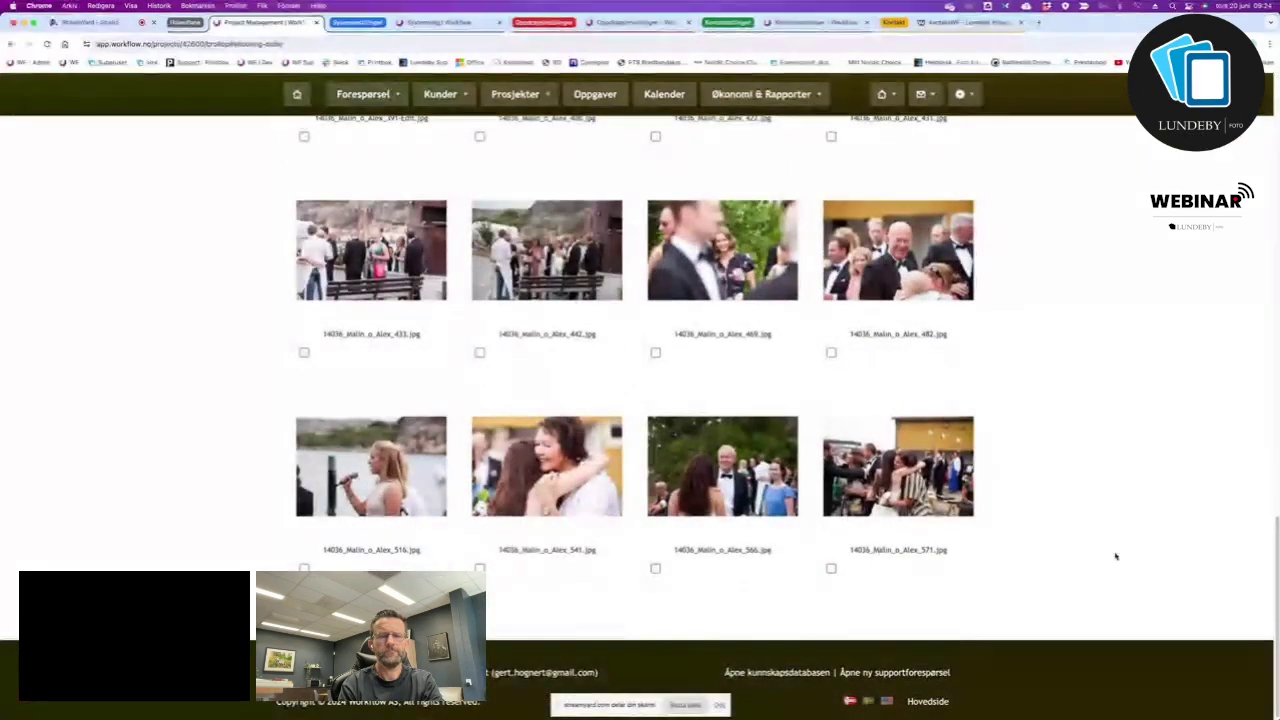
scroll(1116, 556, up, 5)
scroll(1116, 556, up, 15)
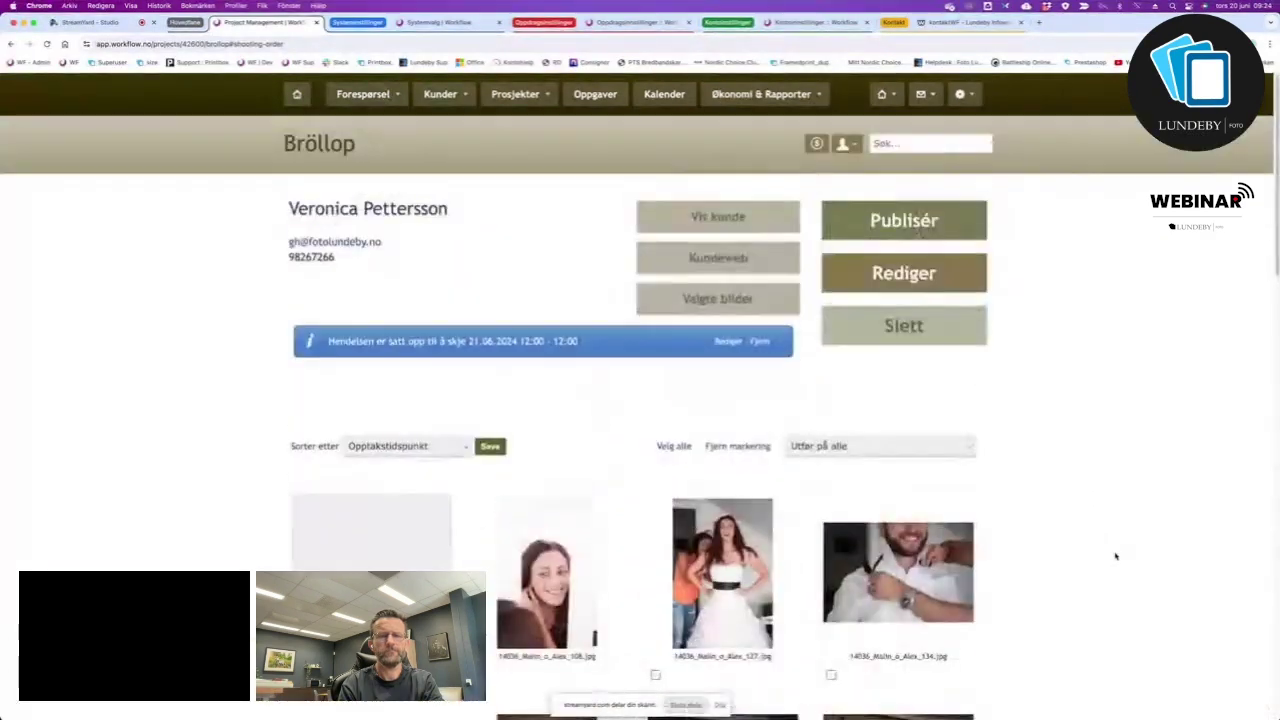
scroll(1116, 556, down, 3)
scroll(1116, 556, up, 3)
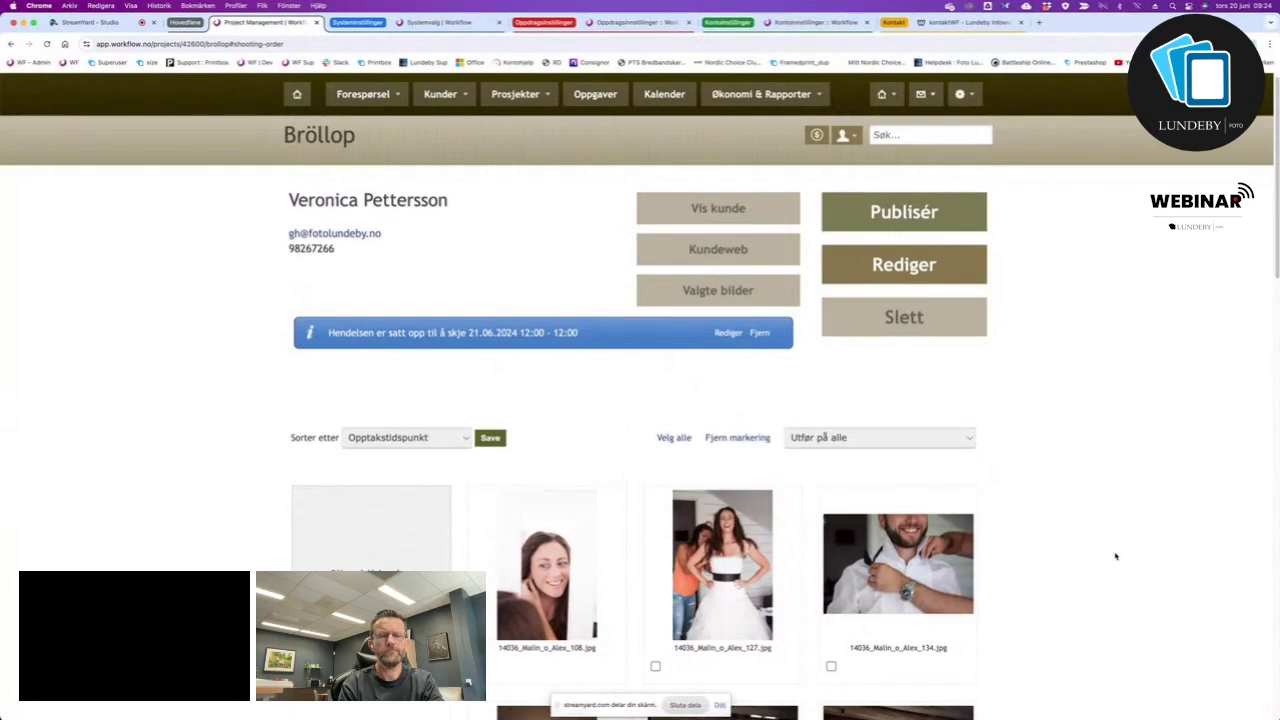
mouse_move(586, 631)
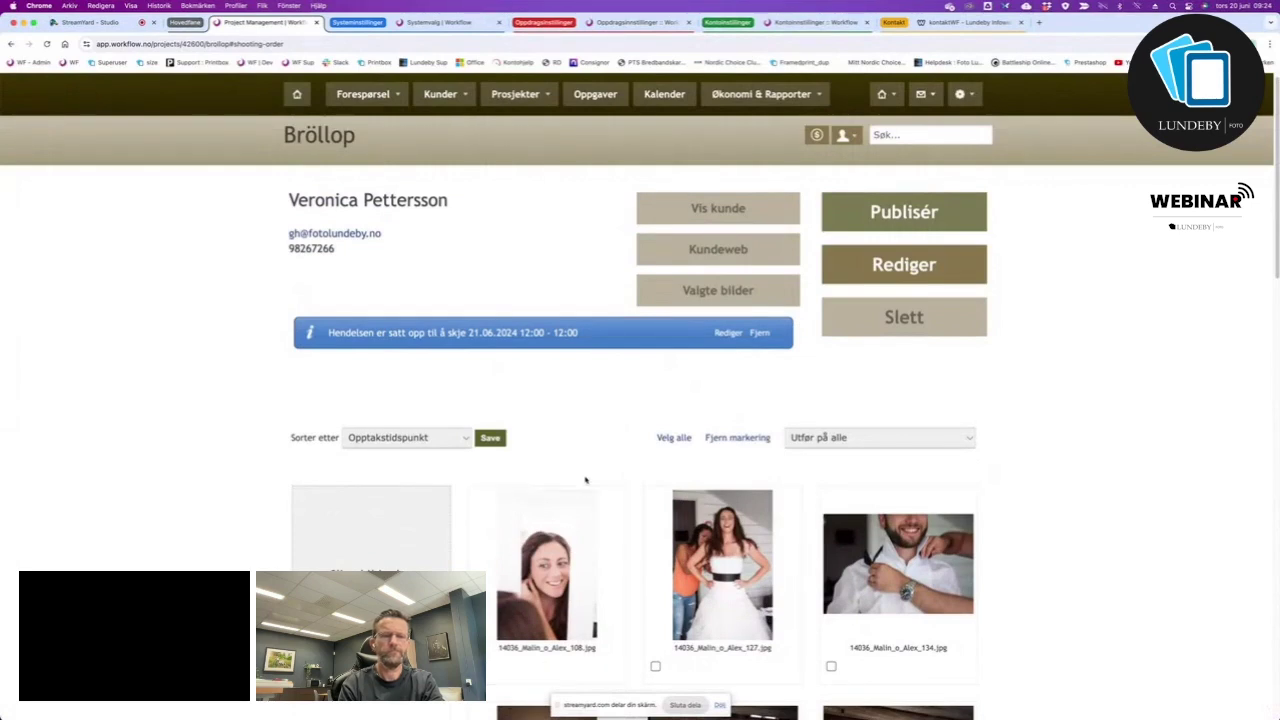
click(607, 505)
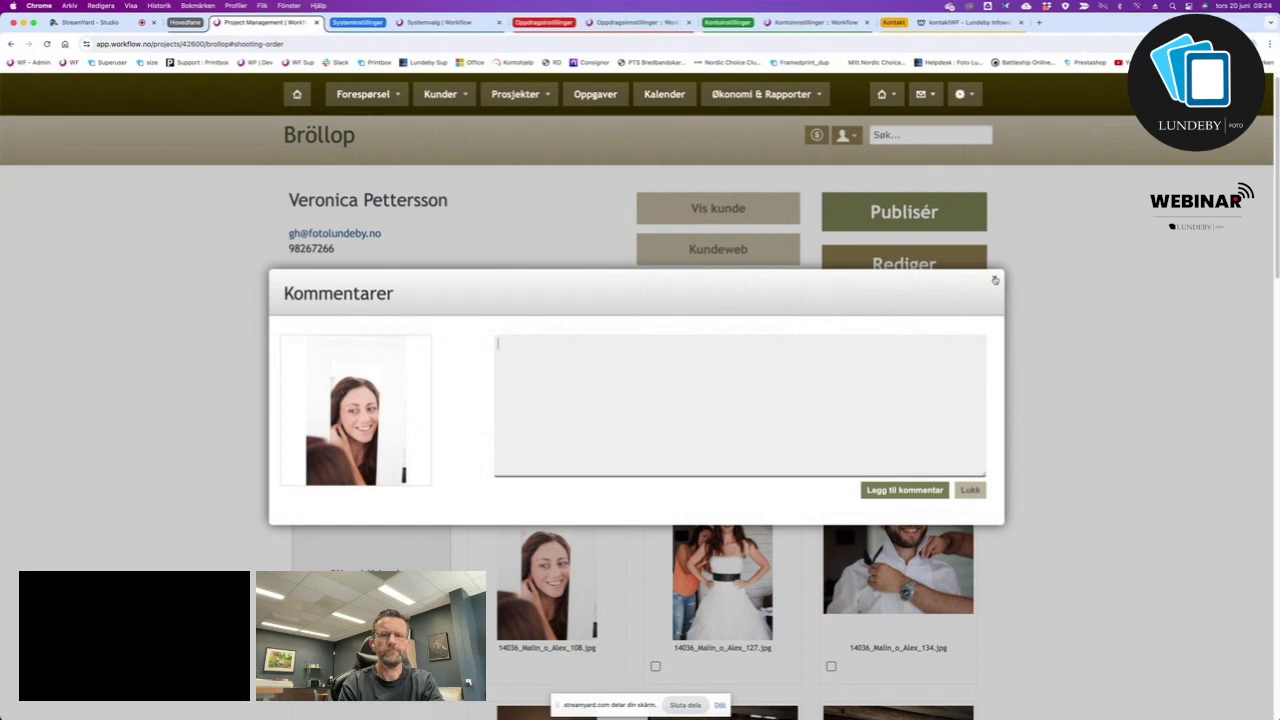
Close the Kommentarer dialog without adding a comment.
click(995, 280)
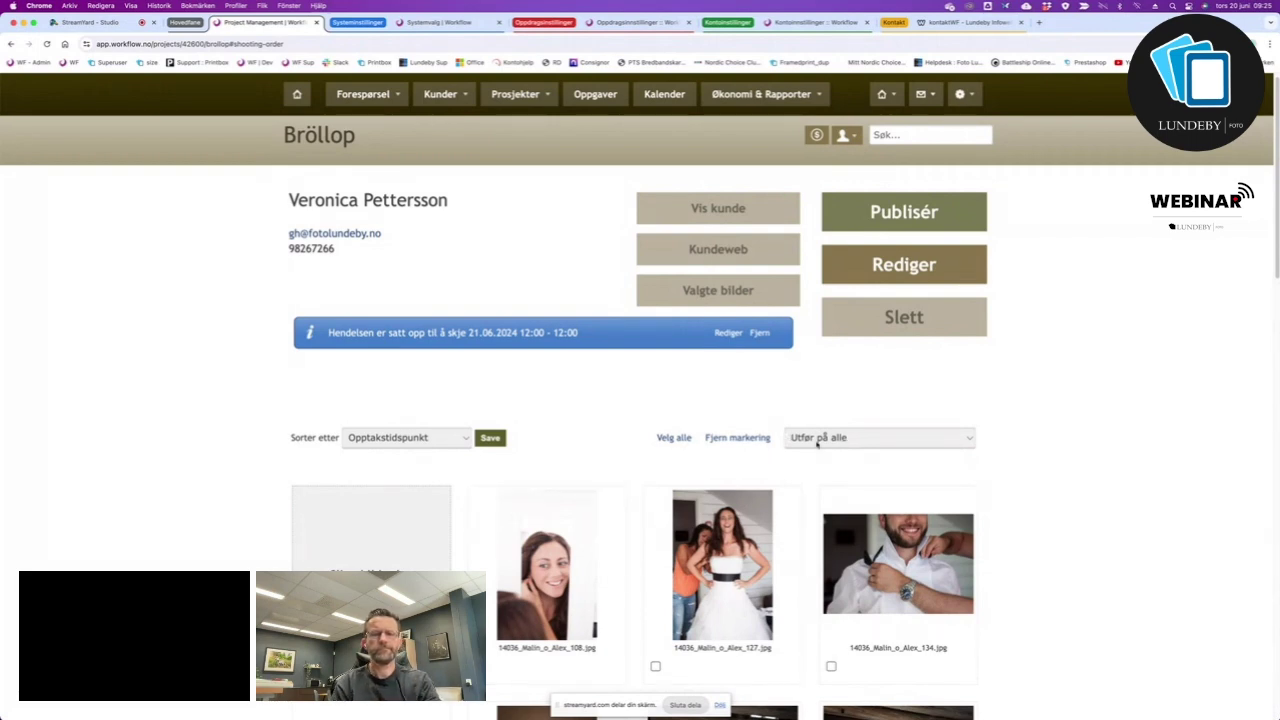
click(867, 438)
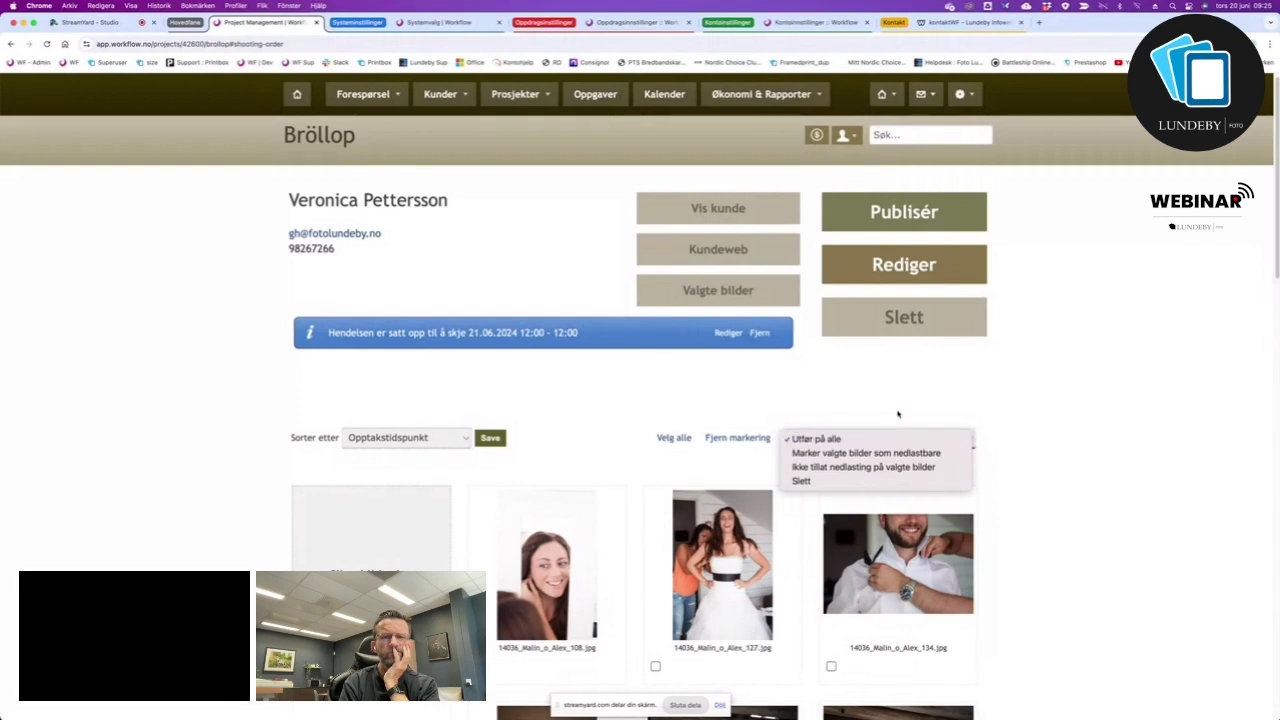
click(750, 480)
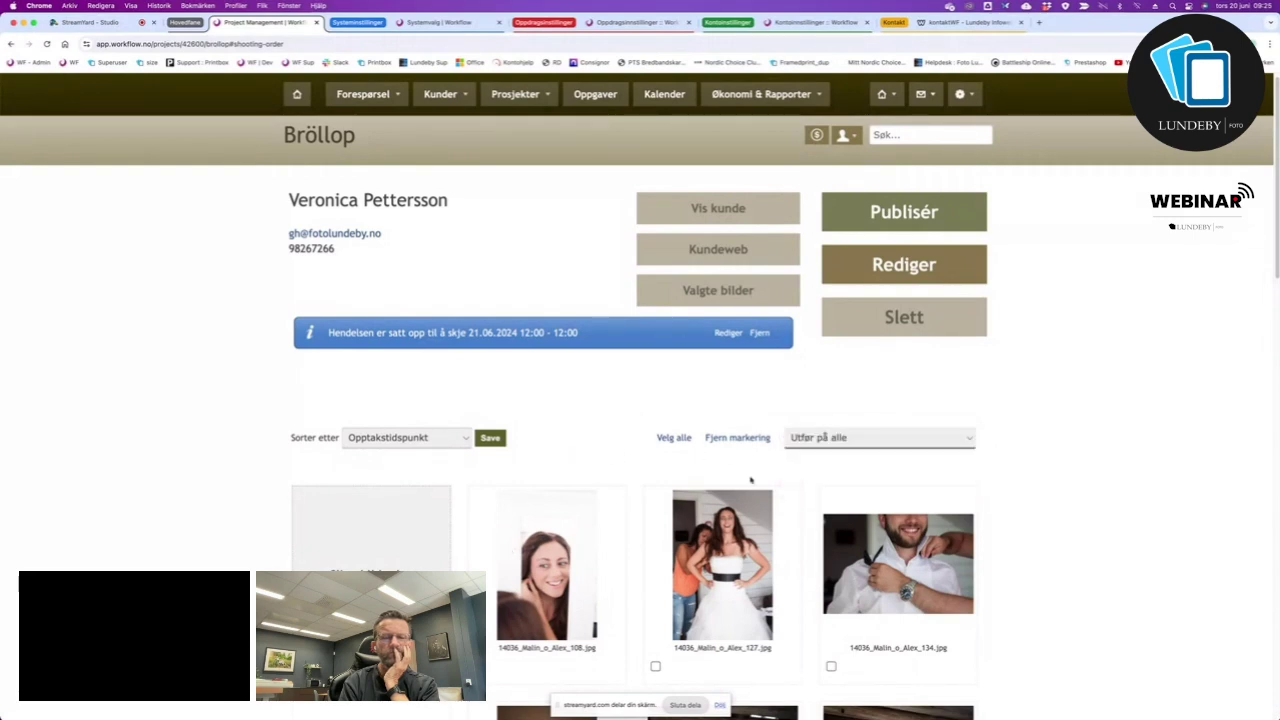
scroll(805, 610, down, 1)
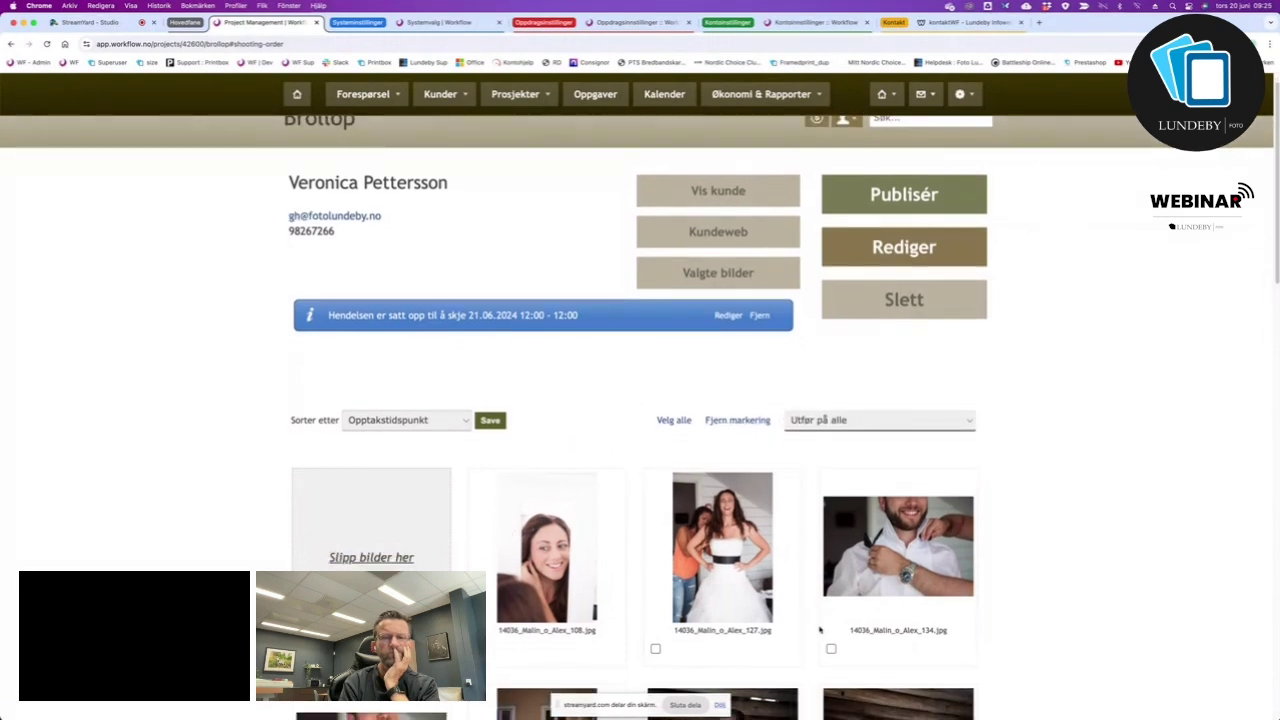
scroll(830, 646, up, 1)
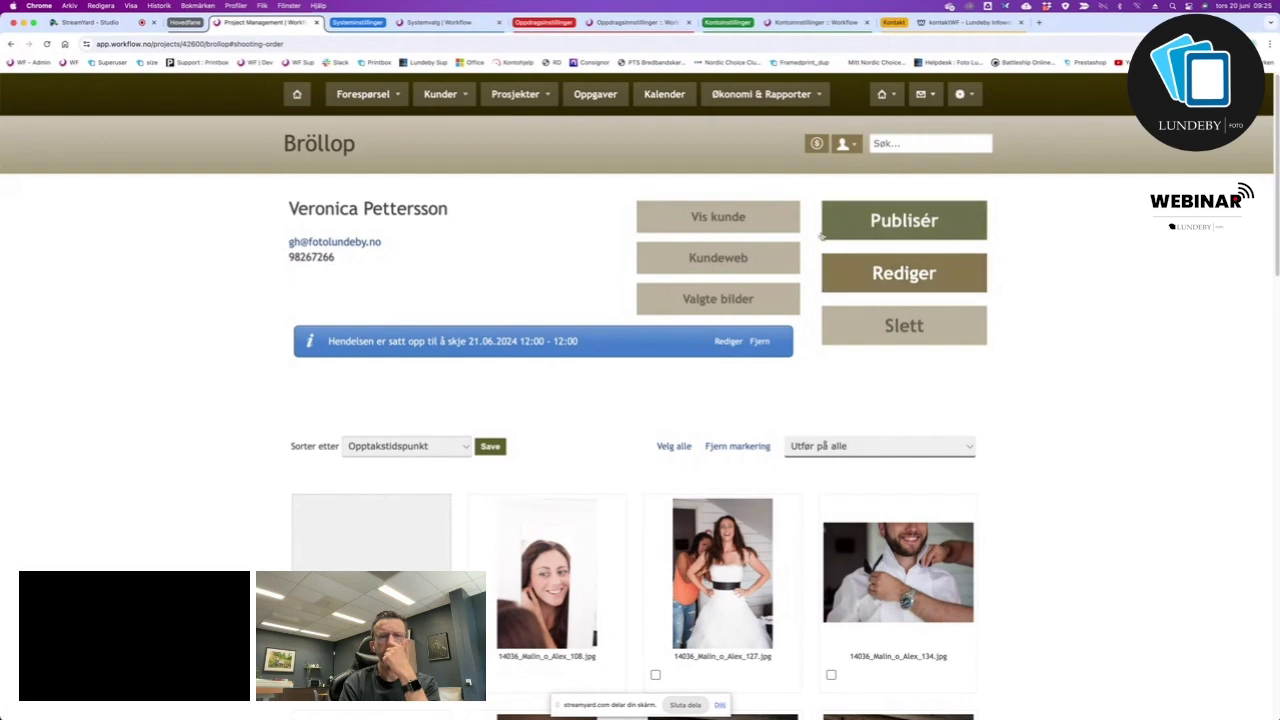
Publish the Bröllop project, then go to the customer's card and messages.
click(905, 221)
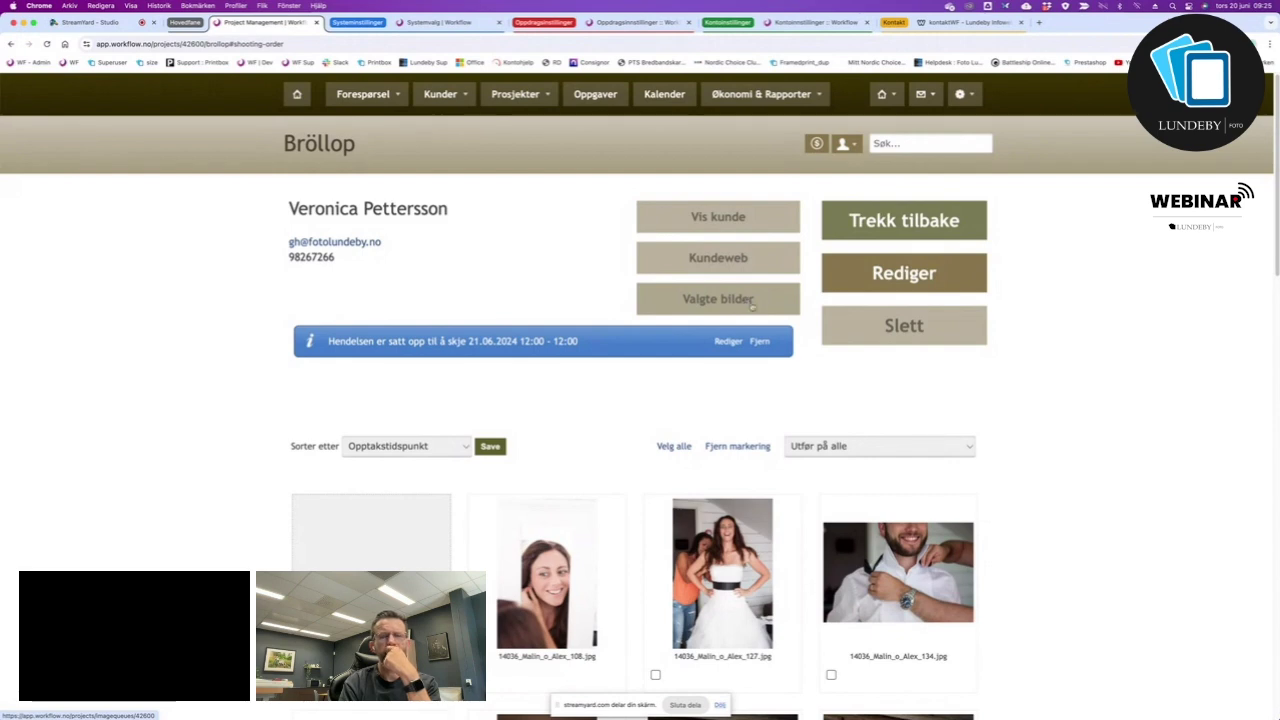
click(717, 218)
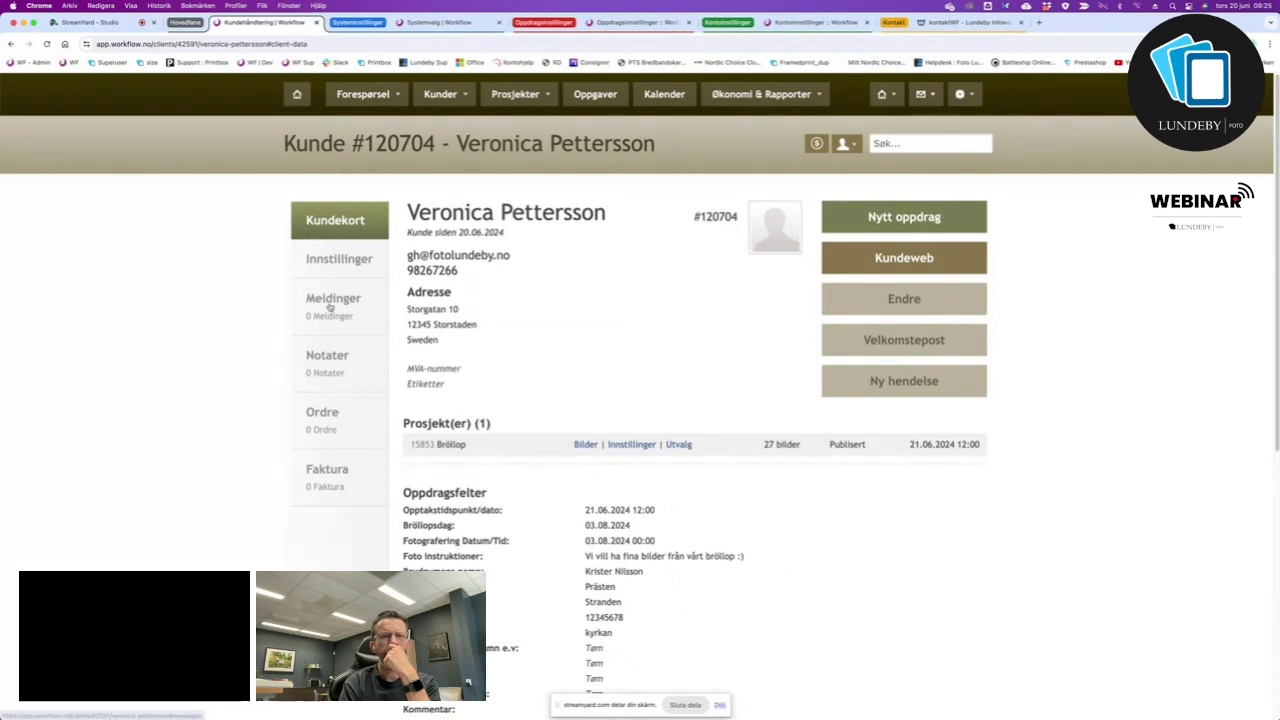
click(330, 308)
Load the Velkomstepost welcome template into the customer's message and send it.
click(666, 239)
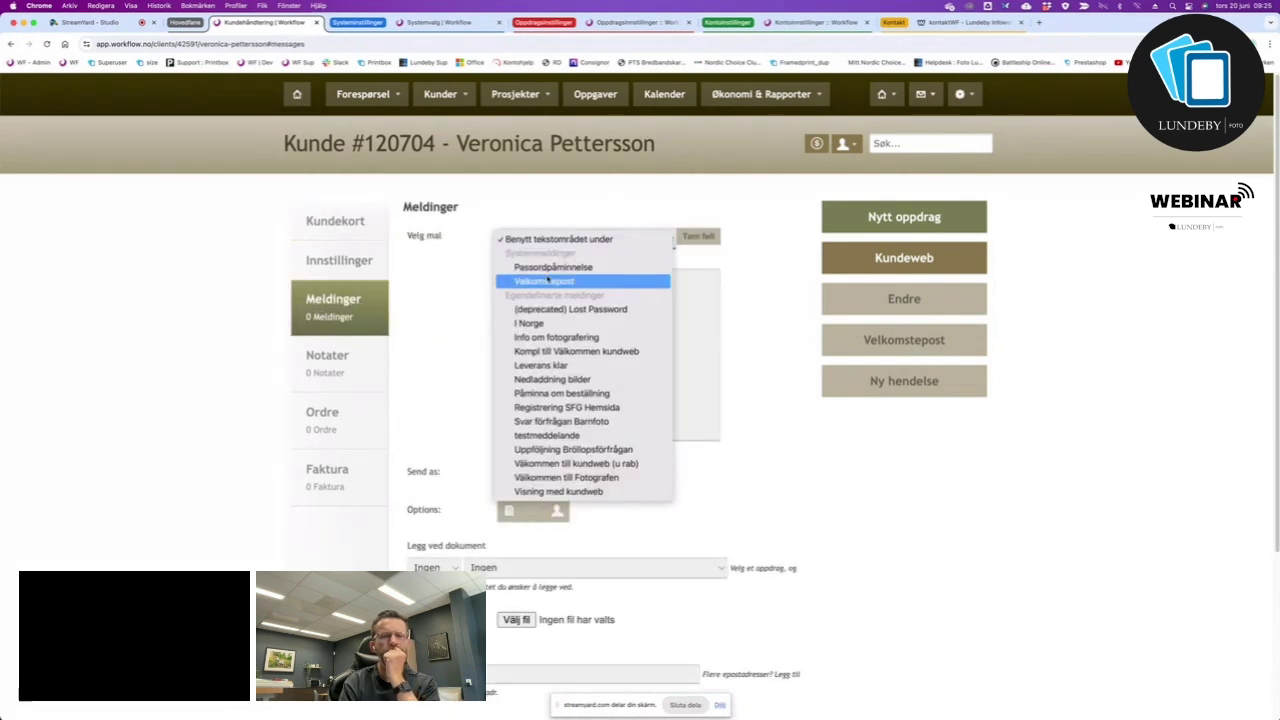
click(549, 282)
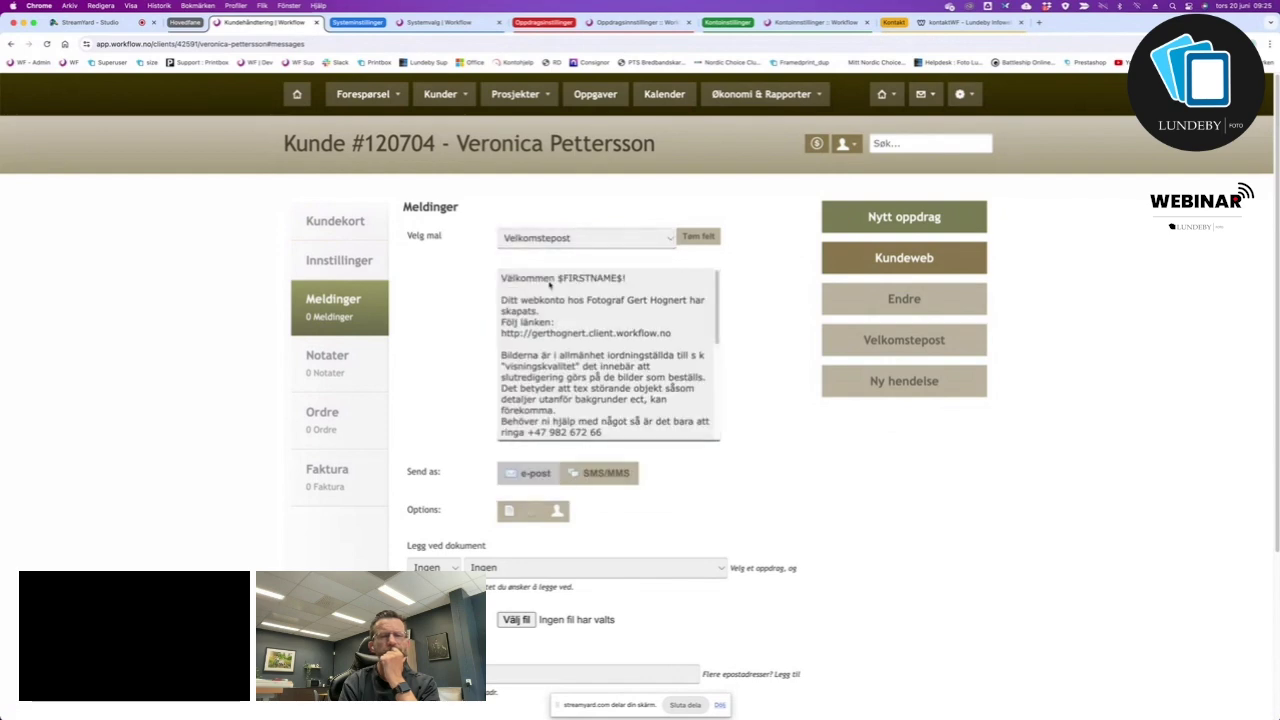
scroll(640, 355, down, 3)
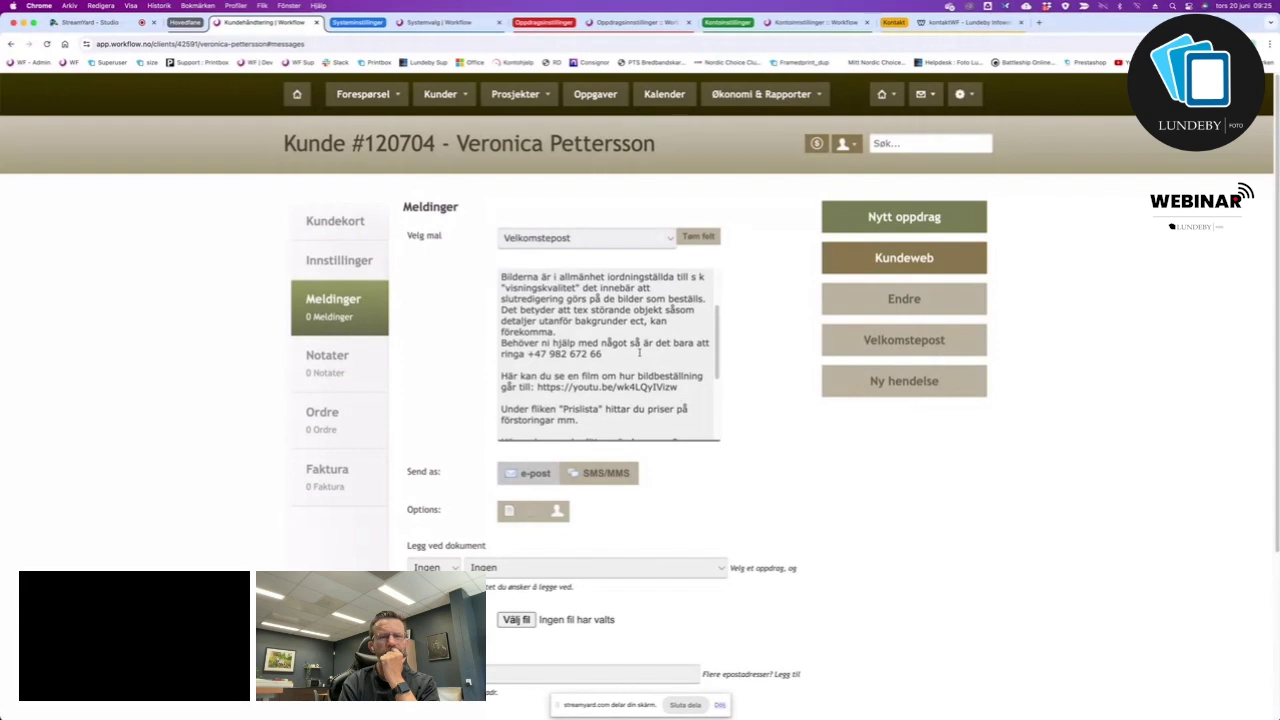
scroll(640, 353, up, 3)
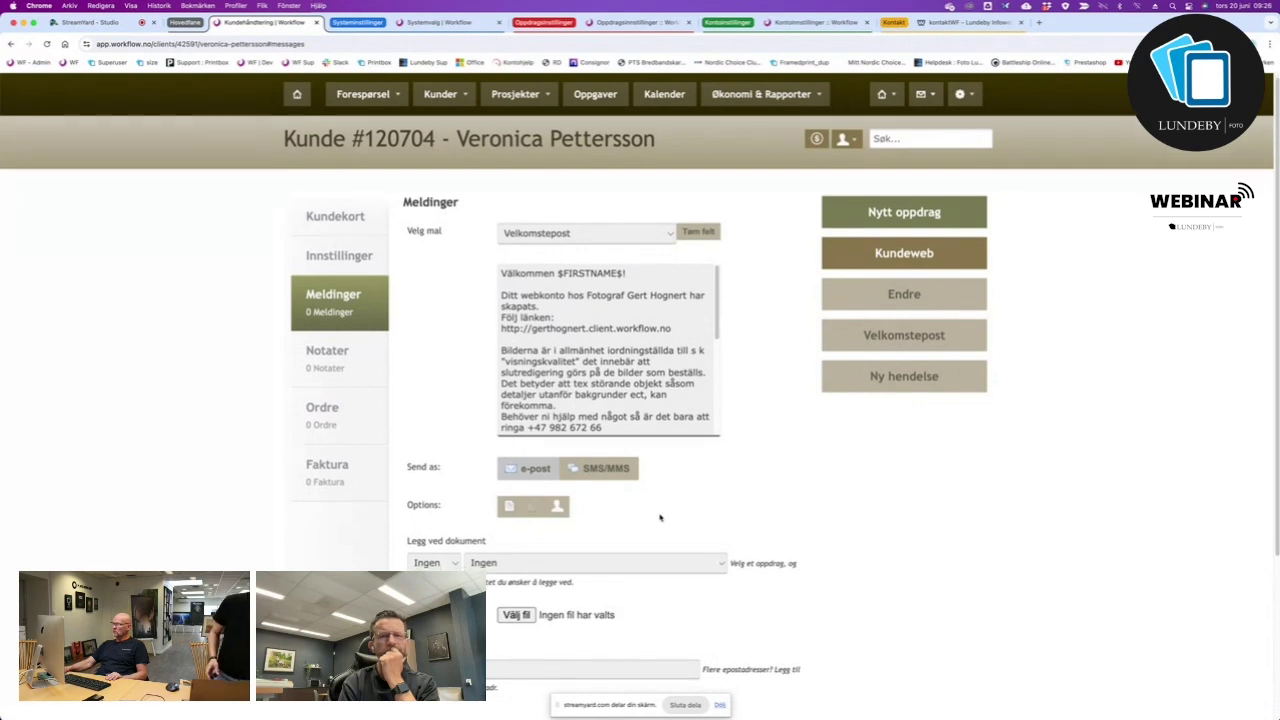
scroll(650, 512, down, 3)
click(545, 522)
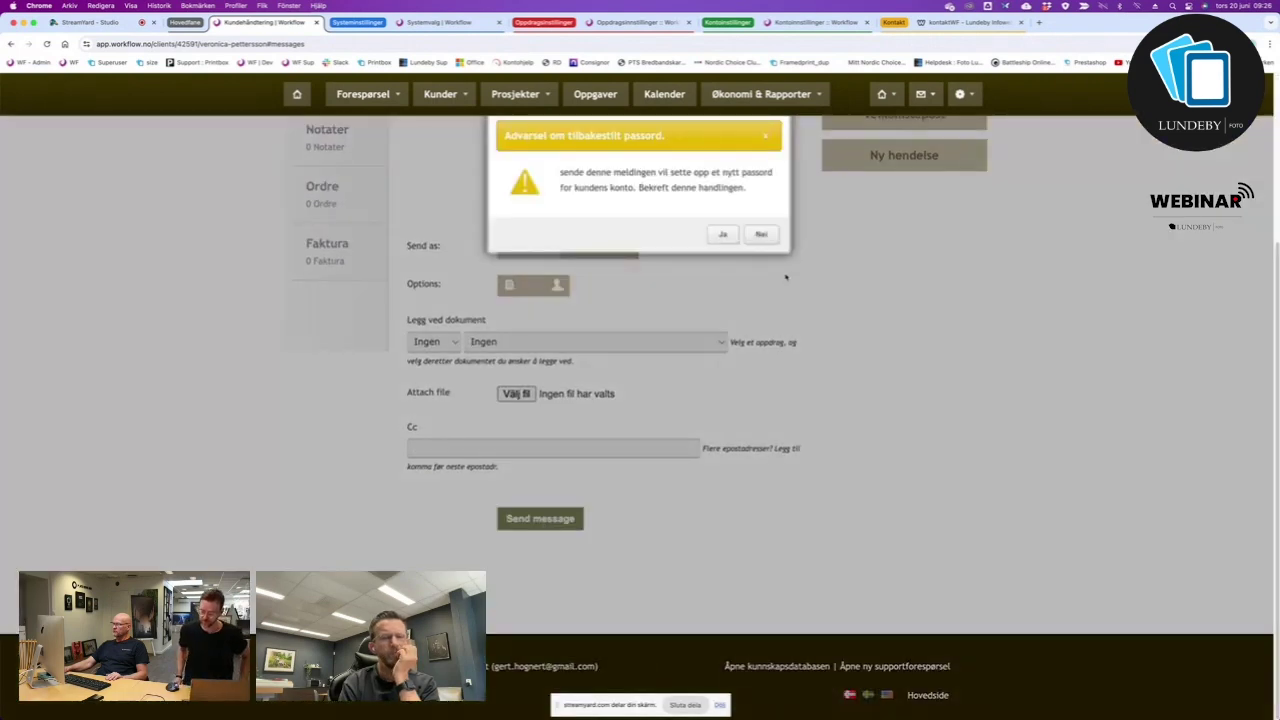
Accept the password-reset warning with OK so the welcome message is sent.
click(722, 234)
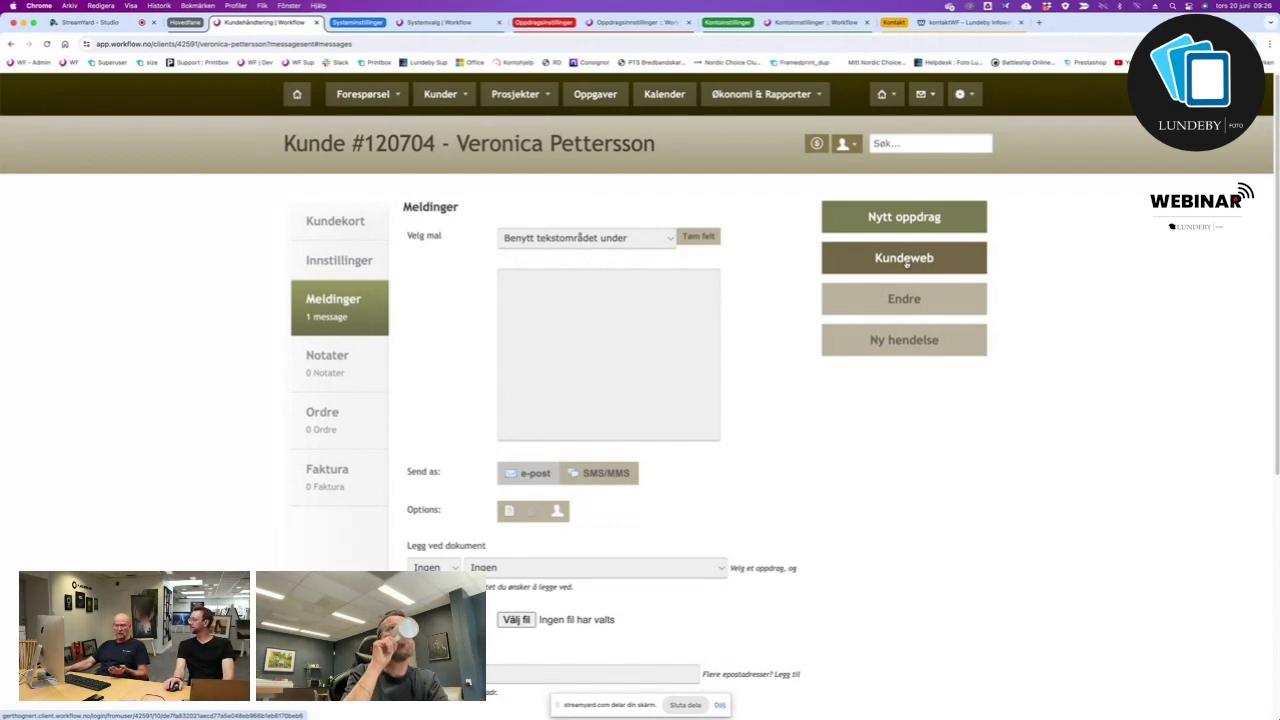
Open the Kundeweb client portal and browse its Prosjekter page to the Bröllop project card.
click(907, 263)
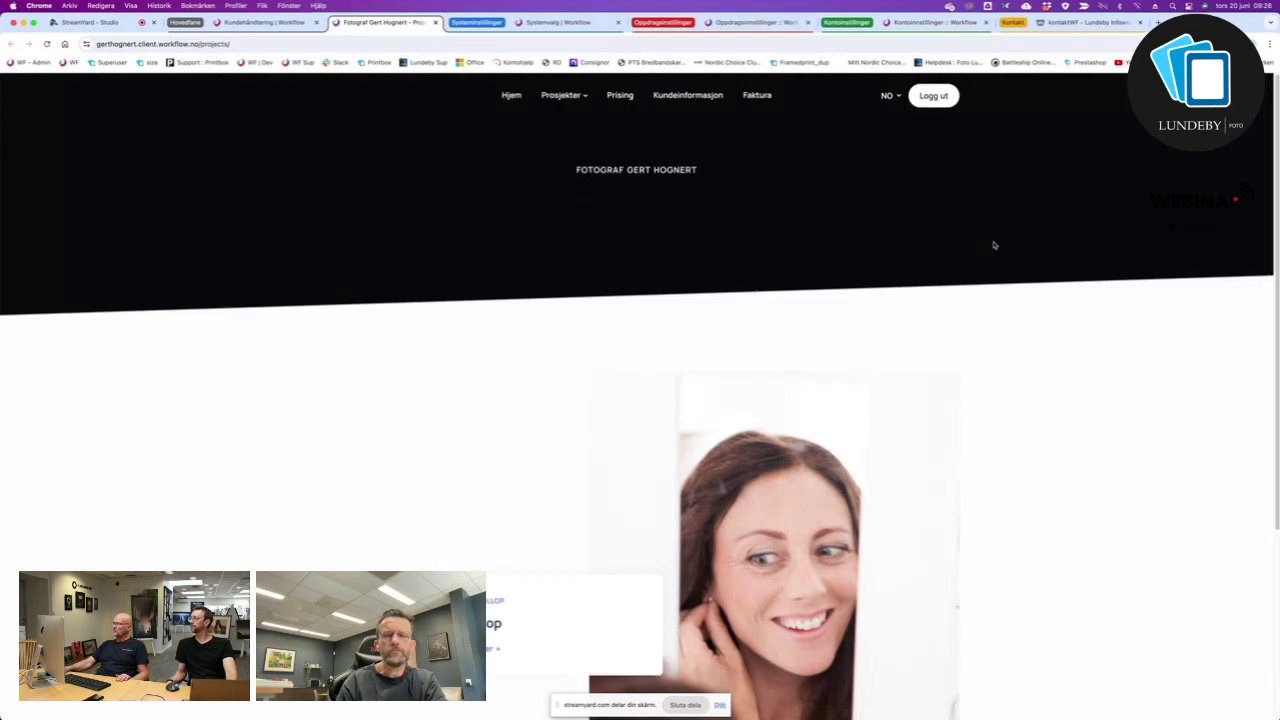
scroll(586, 487, down, 3)
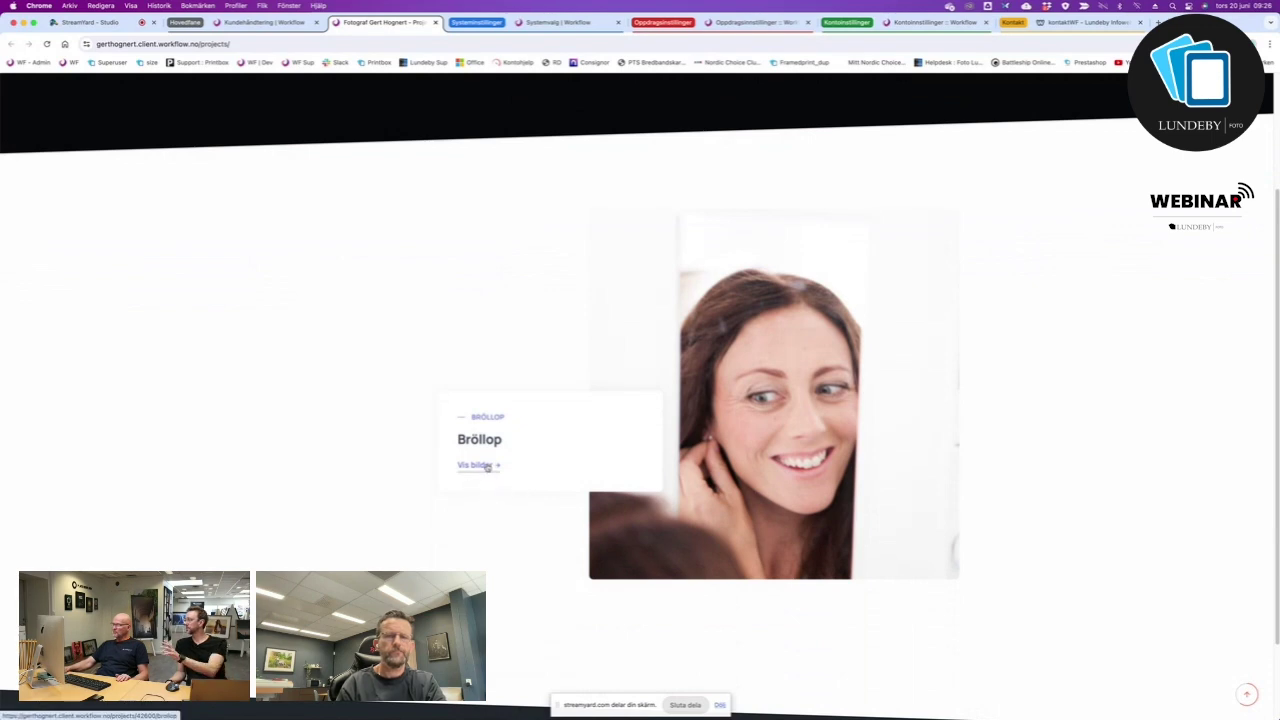
scroll(687, 494, up, 3)
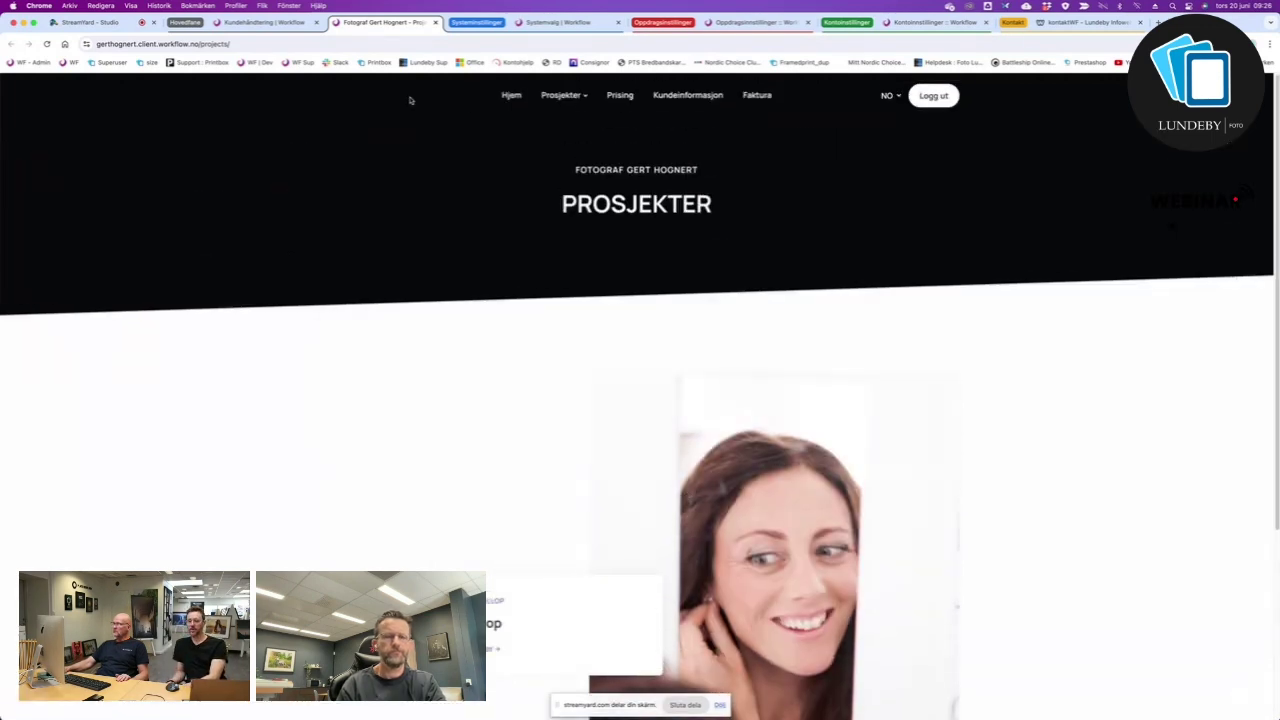
mouse_move(578, 98)
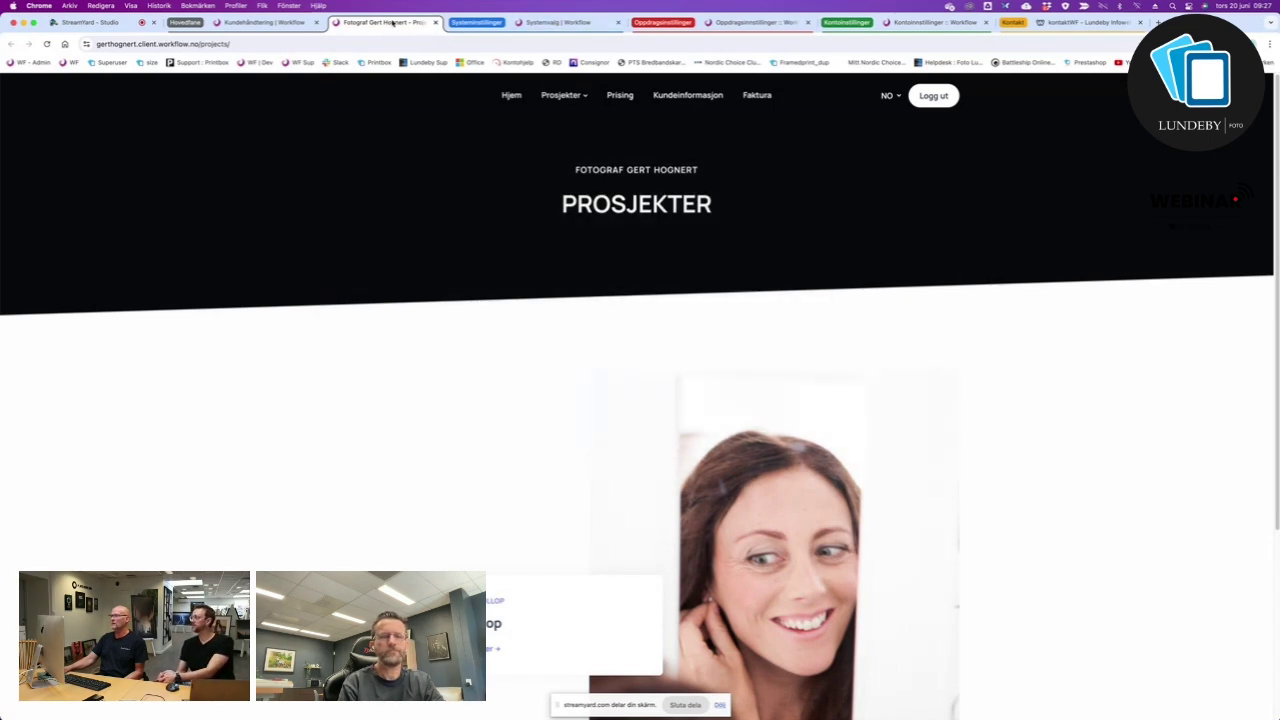
Show the Vannmerke watermark settings for Transparent1 under Oppdragsinnstillinger.
click(563, 27)
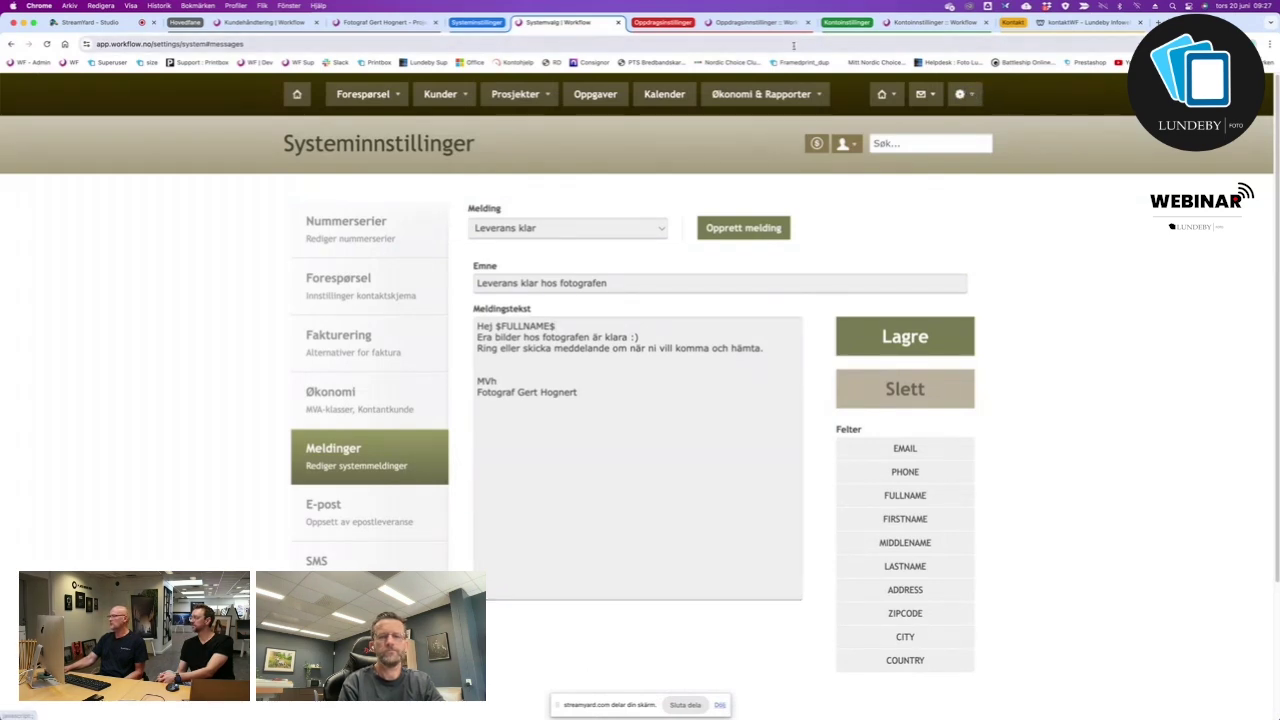
click(766, 24)
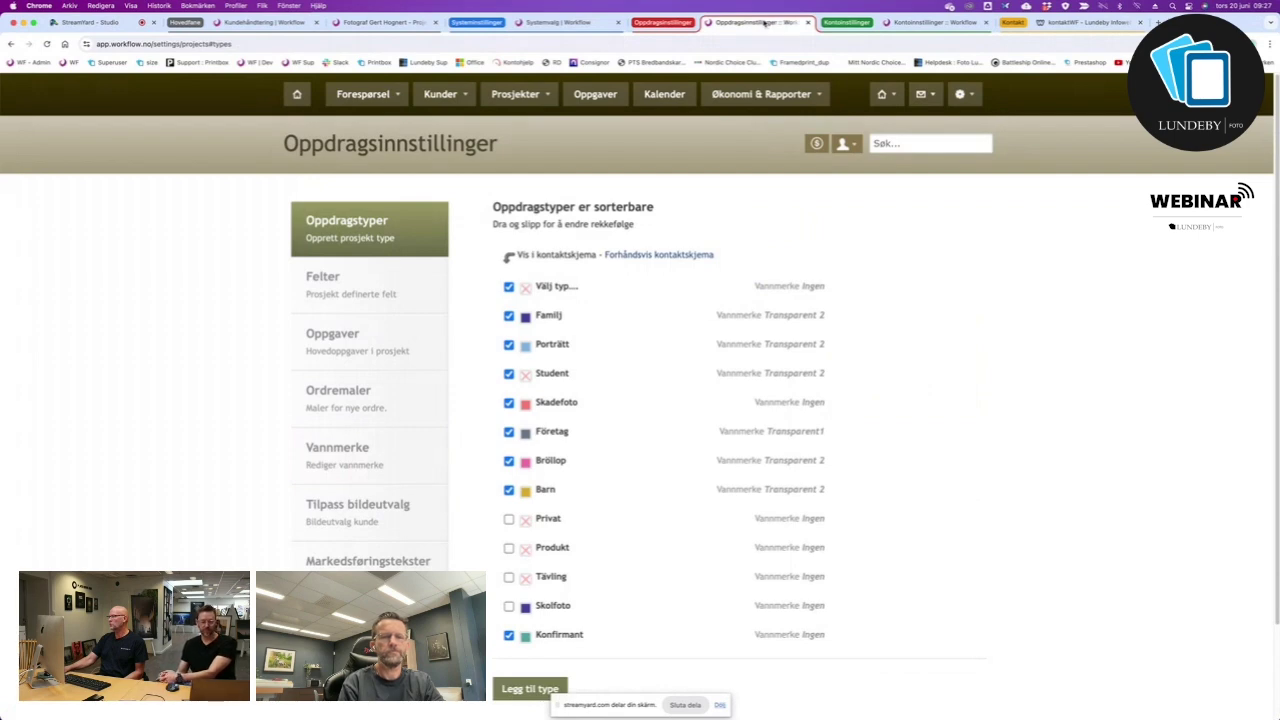
click(355, 458)
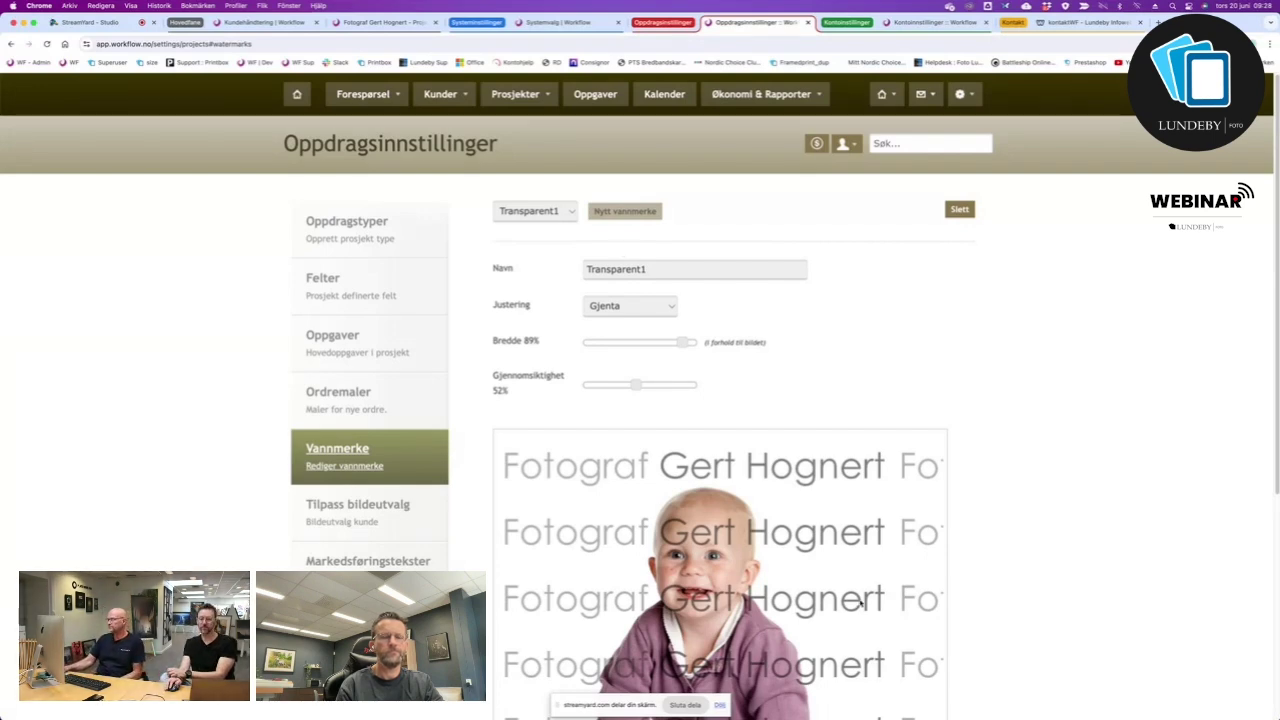
Place Transparent1 once at Øverst venstre with 41% width and 54% opacity.
scroll(885, 608, down, 3)
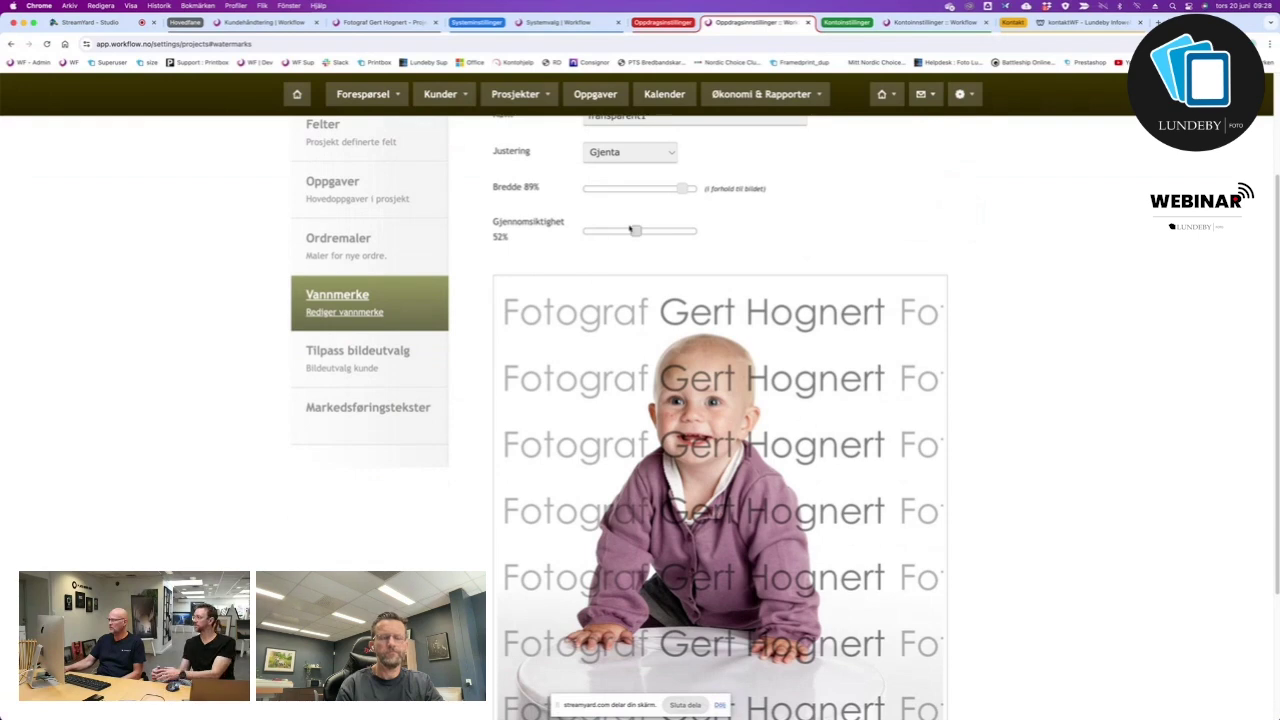
drag(635, 231, 686, 188)
click(630, 152)
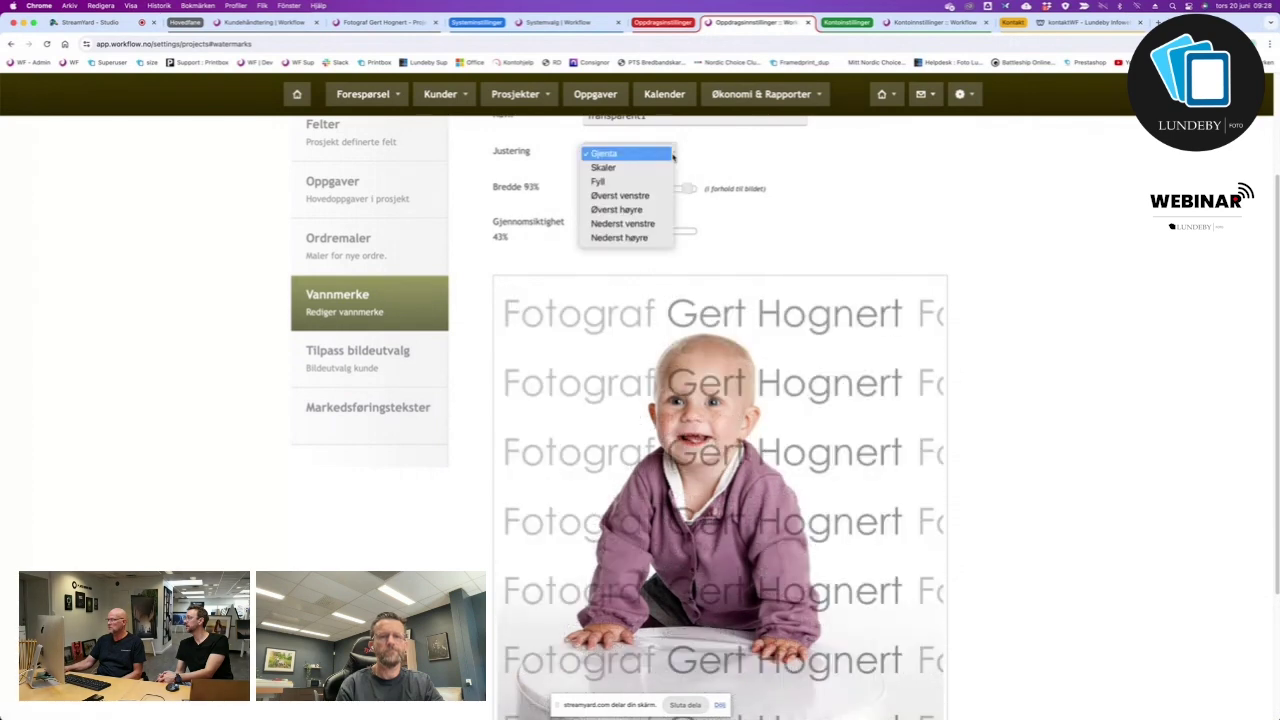
click(616, 196)
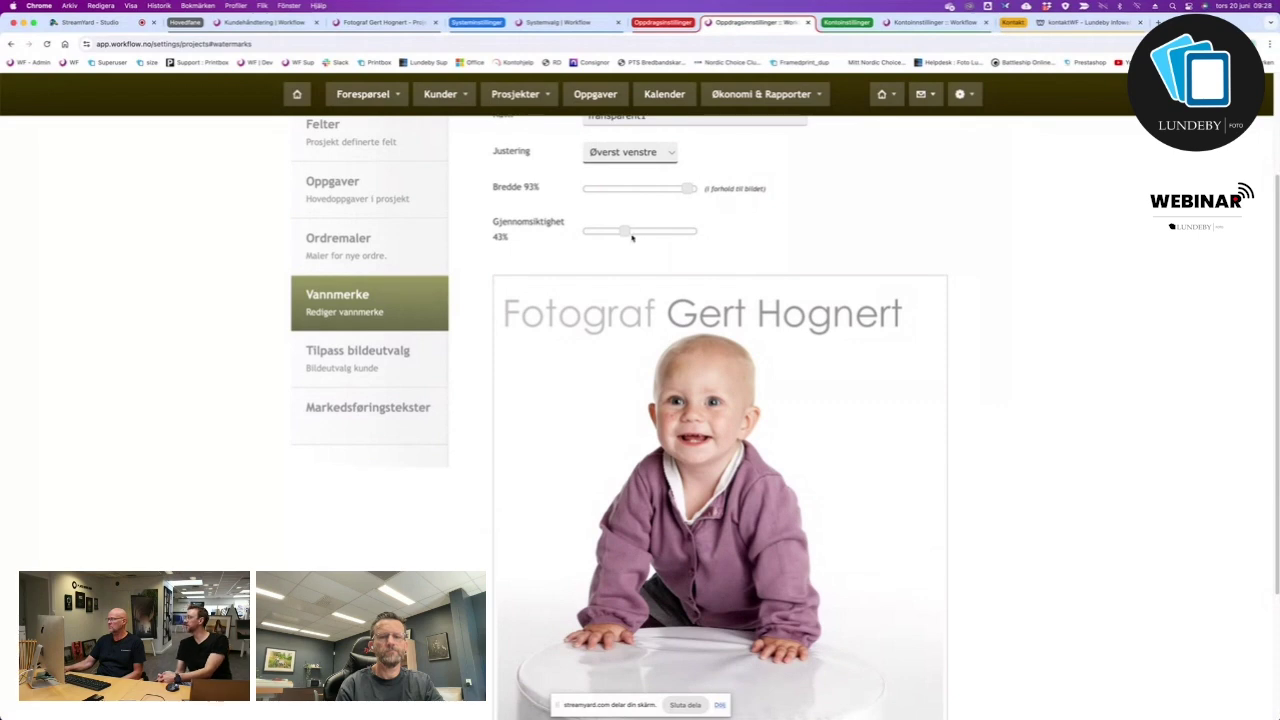
mouse_move(626, 230)
mouse_down()
mouse_move(694, 230)
mouse_move(637, 231)
mouse_up()
click(681, 190)
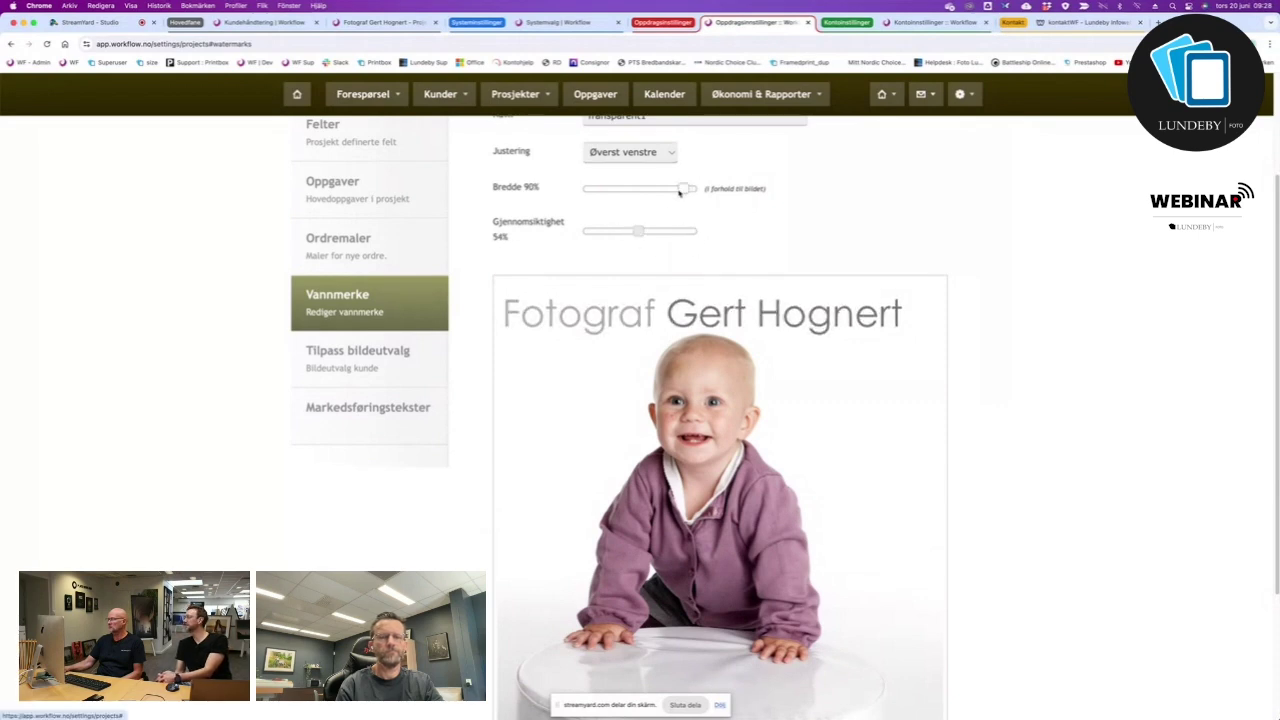
drag(681, 190, 622, 190)
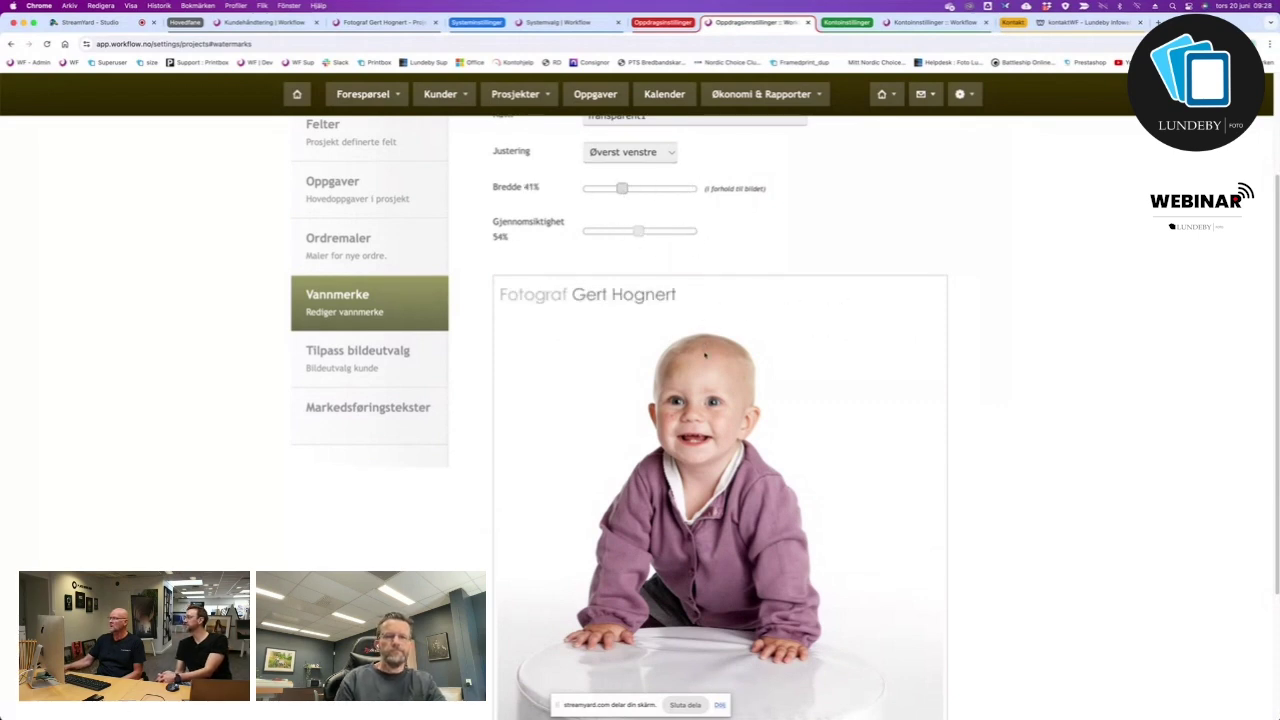
scroll(706, 355, down, 4)
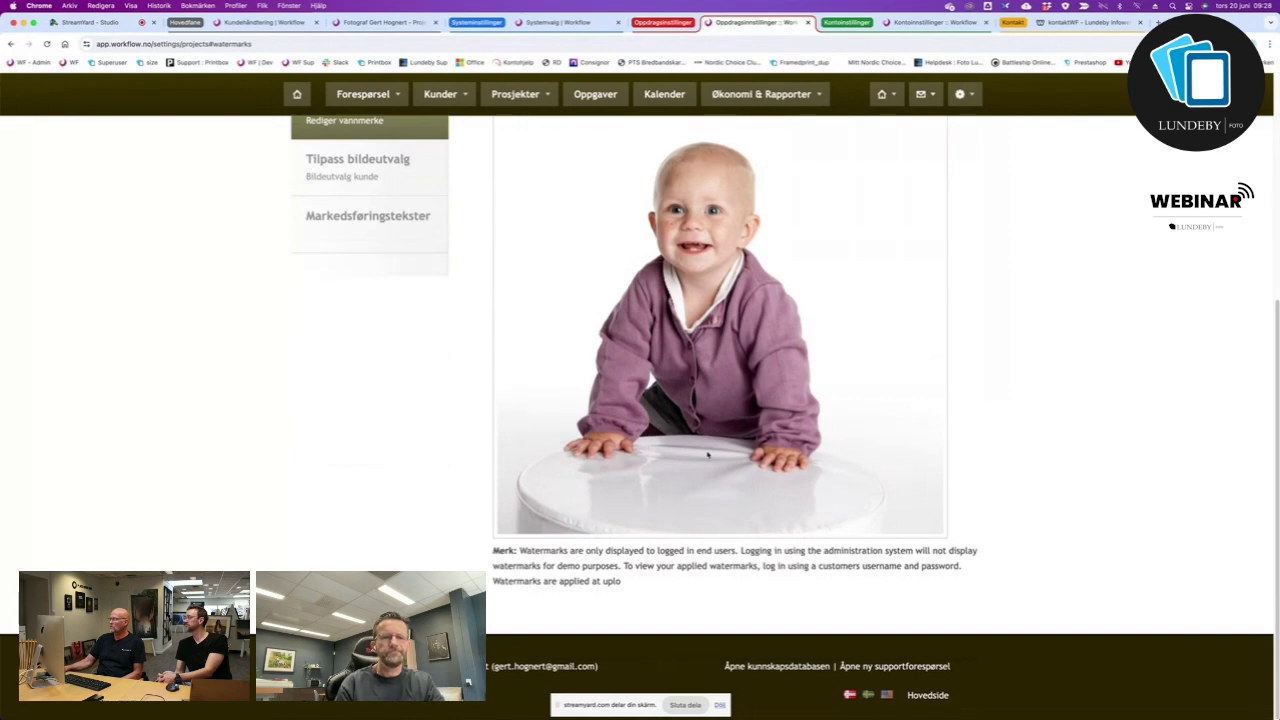
scroll(707, 455, up, 7)
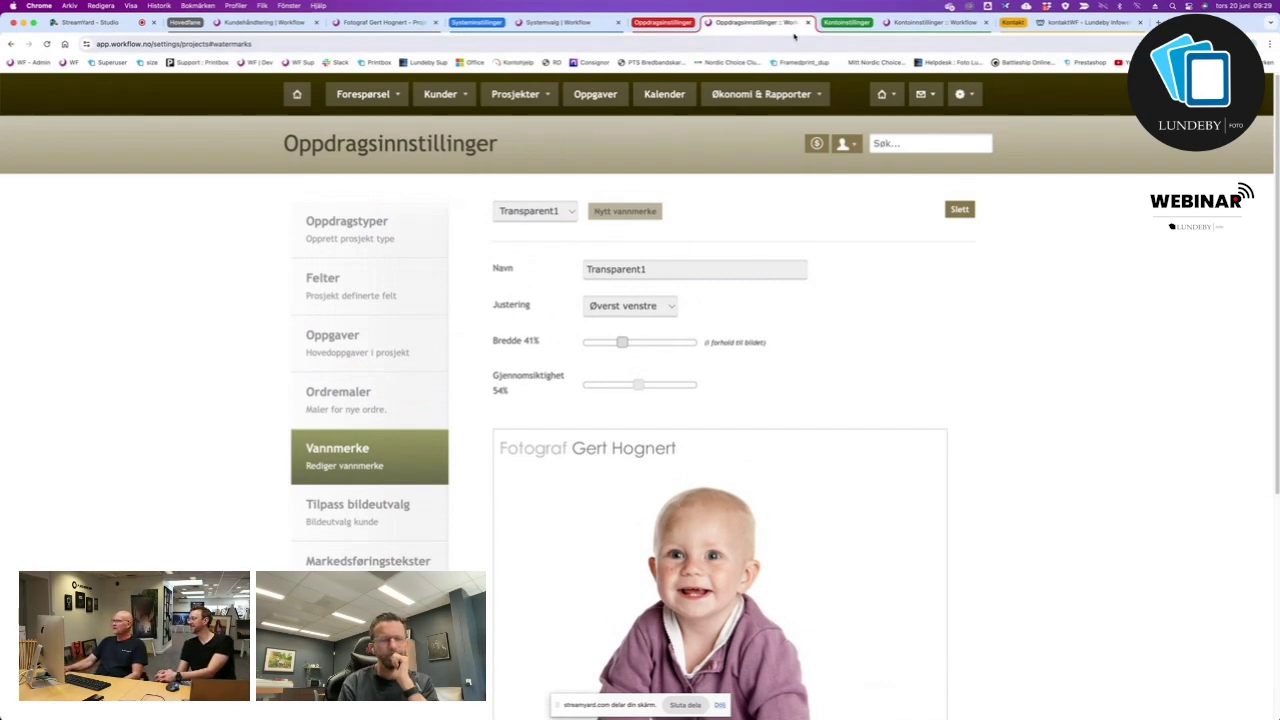
Return to the client web Prosjekter page and scroll through it.
click(390, 22)
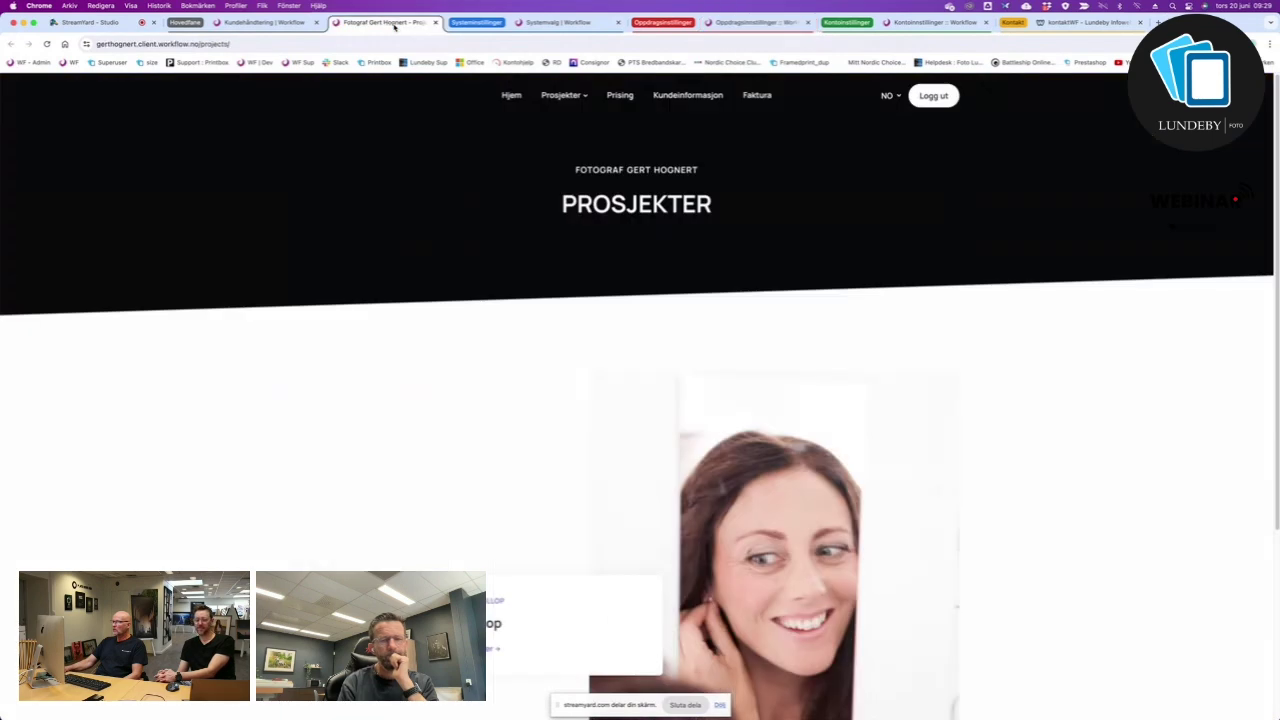
scroll(584, 604, down, 3)
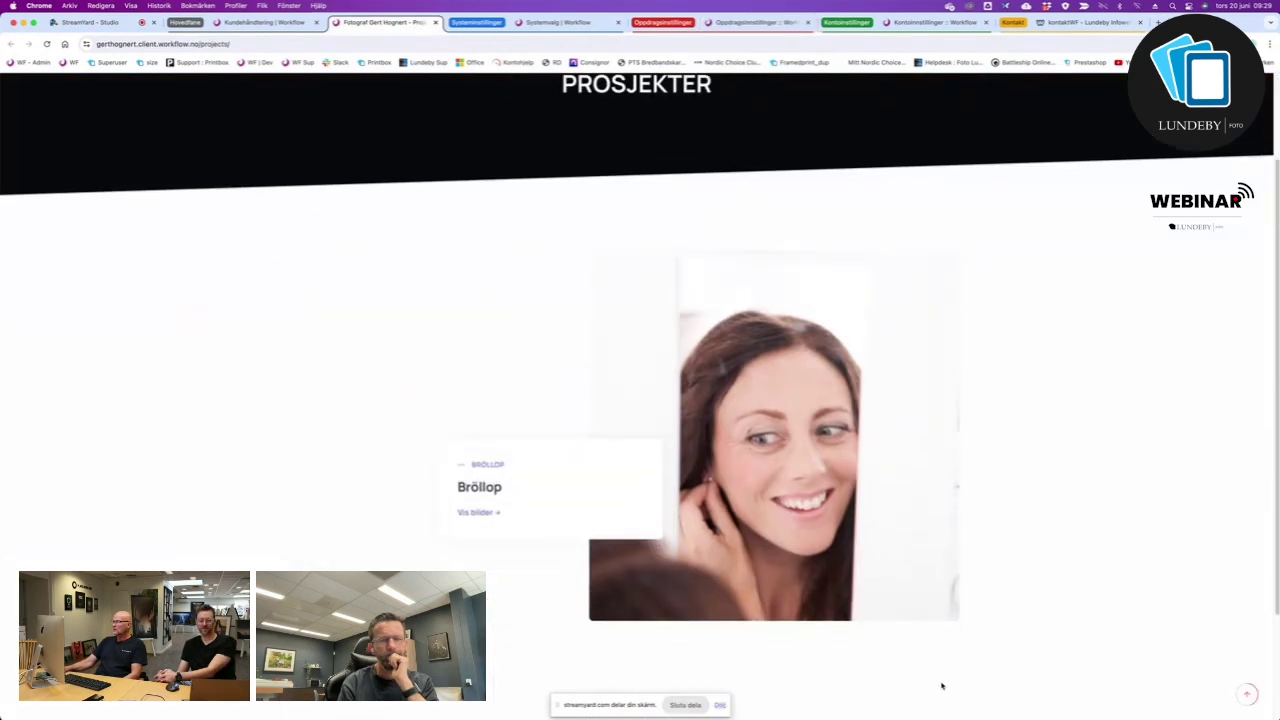
scroll(627, 462, up, 3)
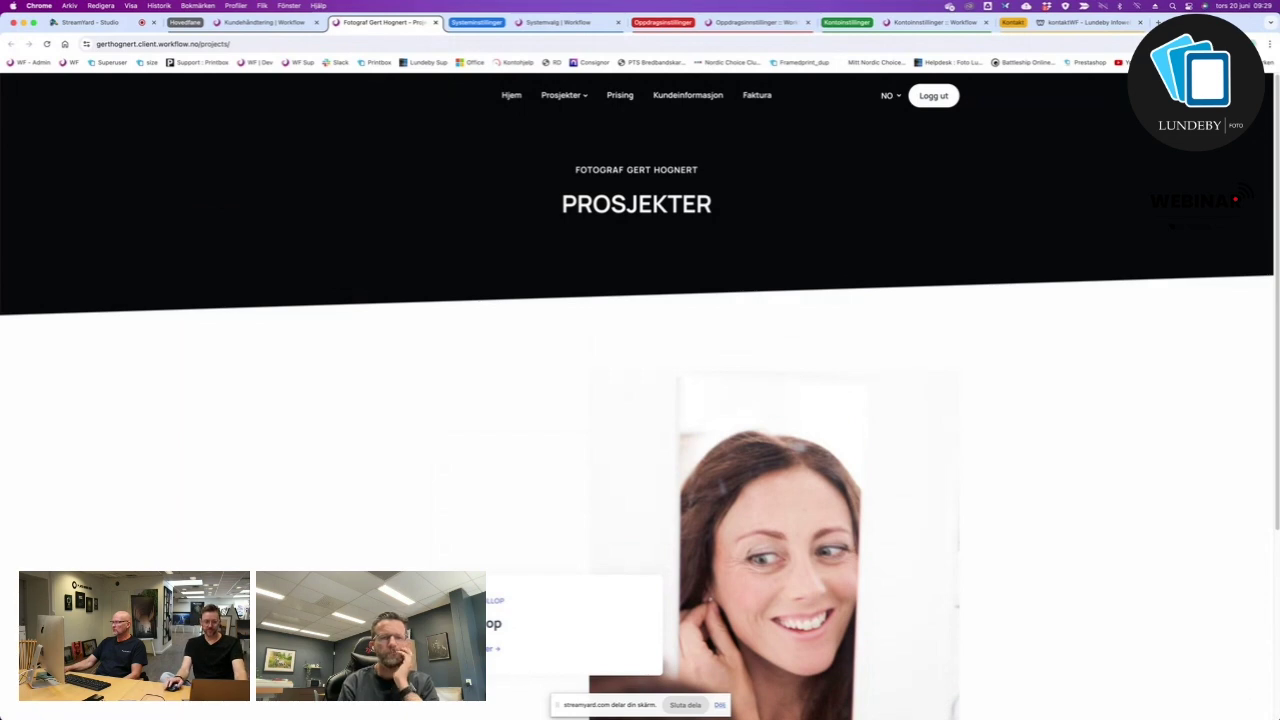
mouse_move(538, 105)
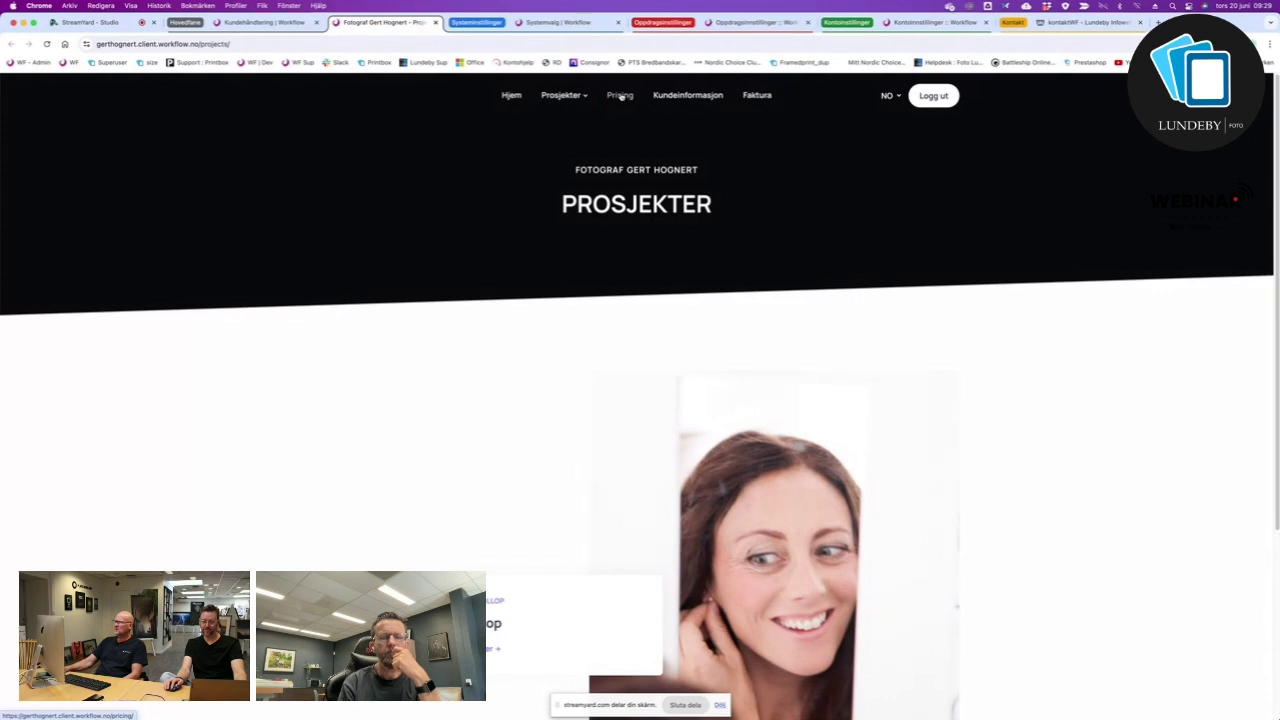
Browse the Prising price list with enlargement, canvas and digital file prices.
click(621, 96)
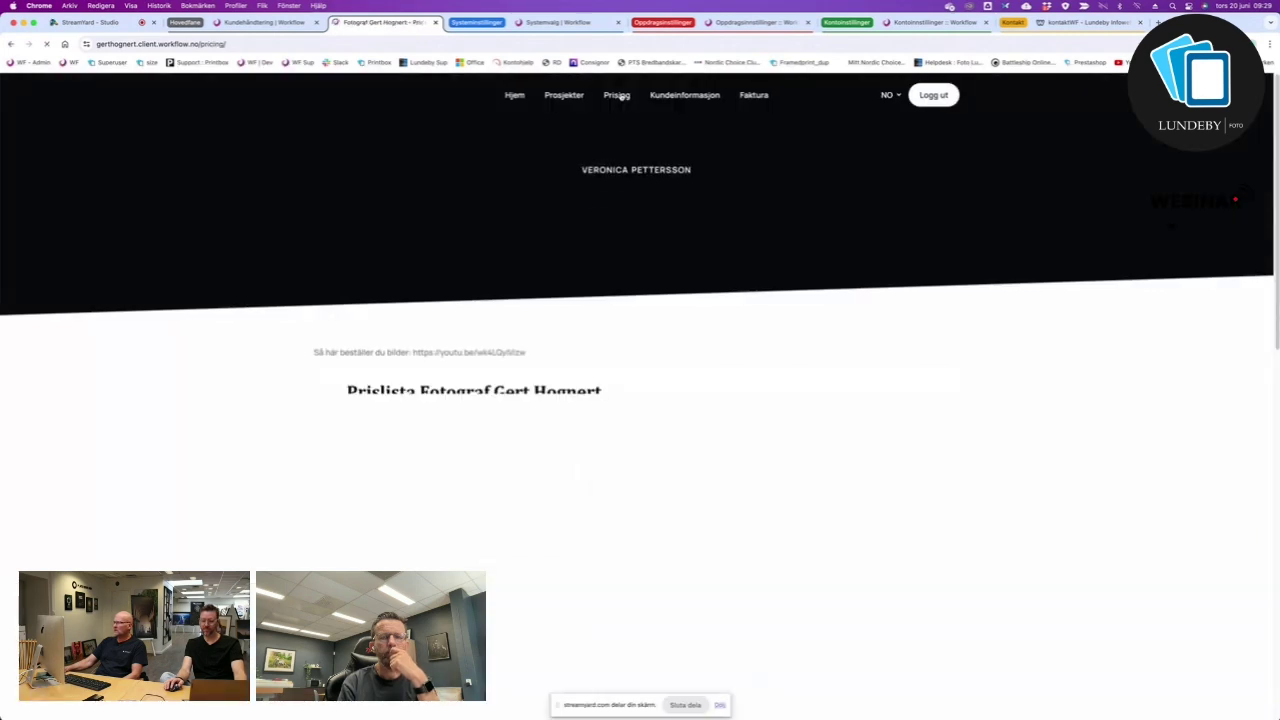
scroll(642, 547, down, 5)
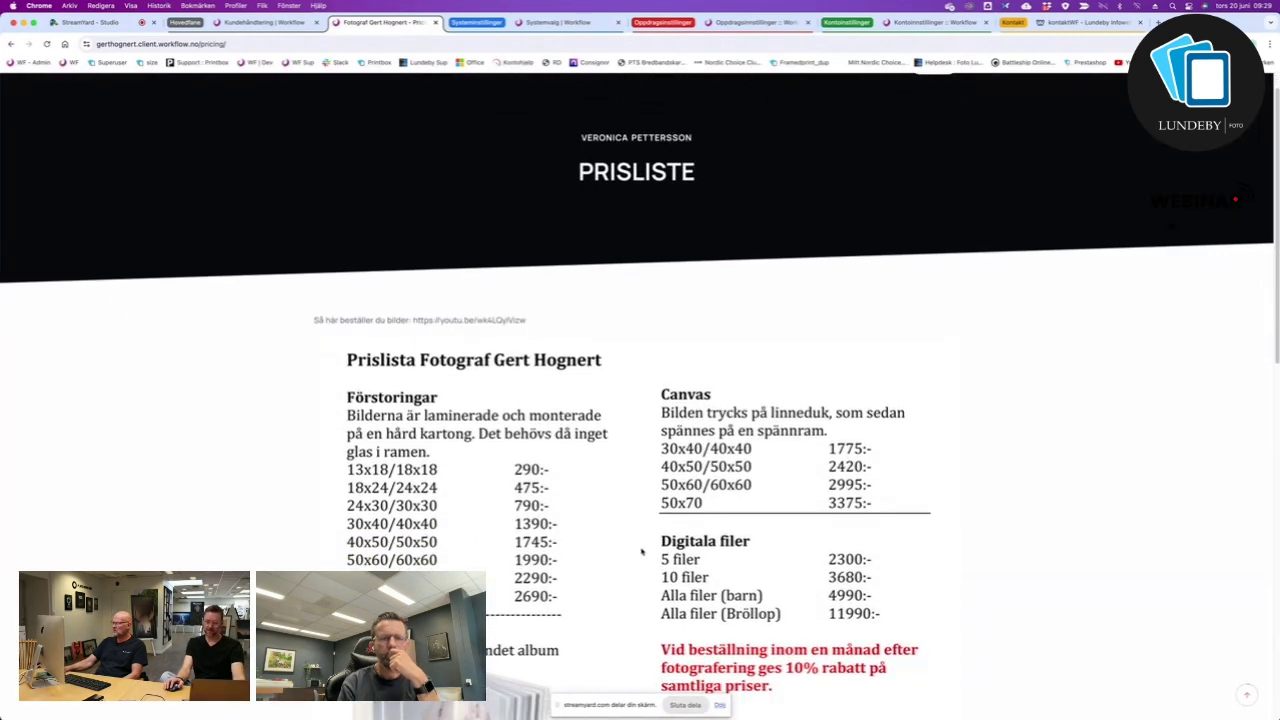
scroll(642, 547, down, 7)
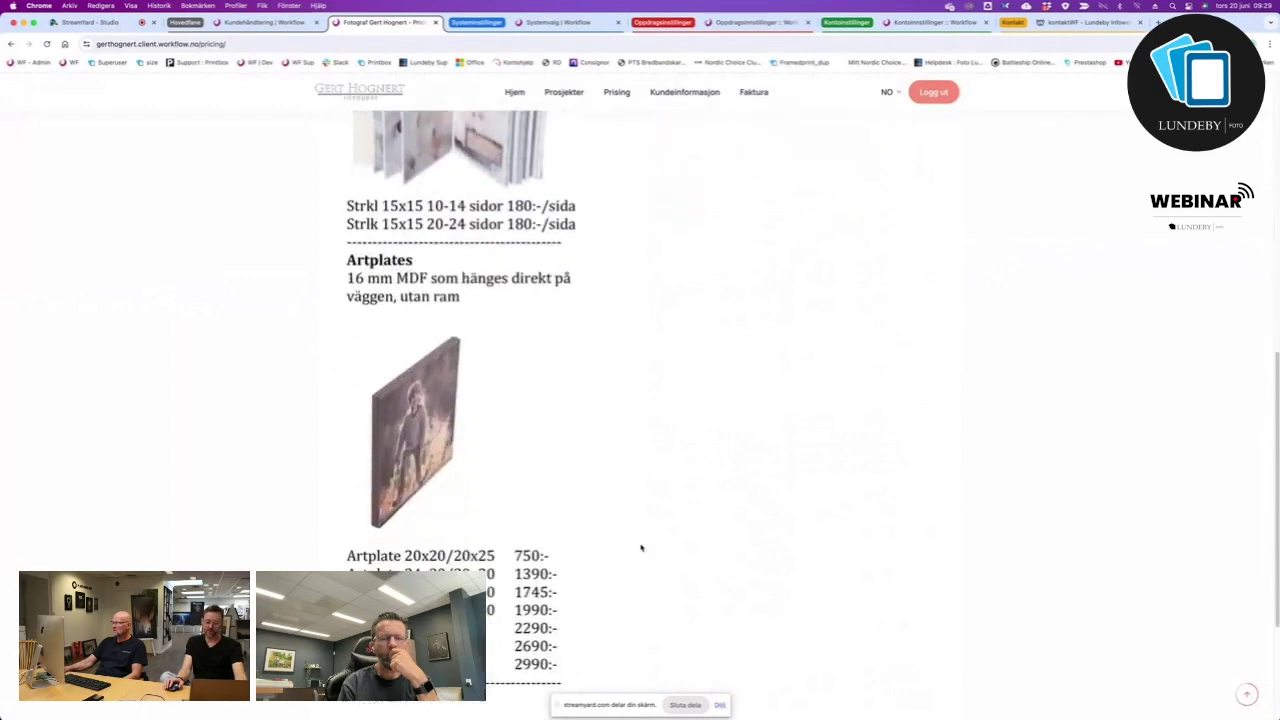
scroll(641, 547, up, 12)
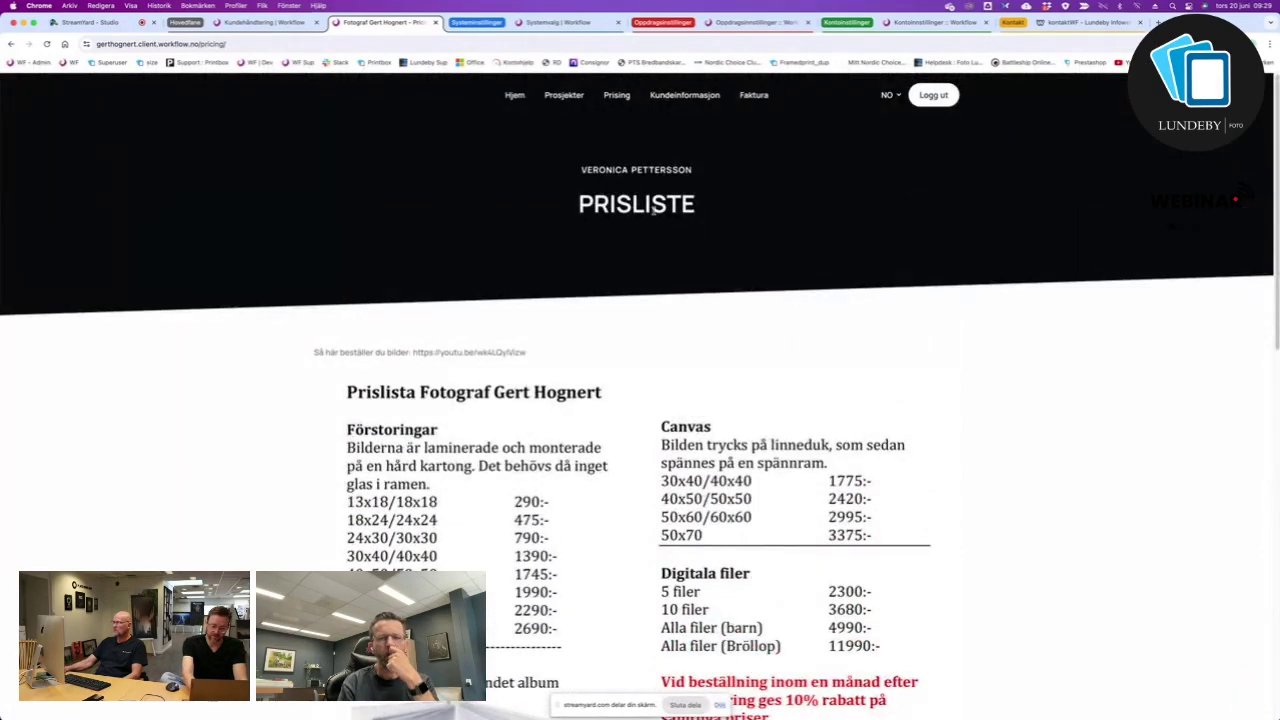
Review the Kundeinformasjon profile form, then view the empty Faktura invoices page.
click(671, 95)
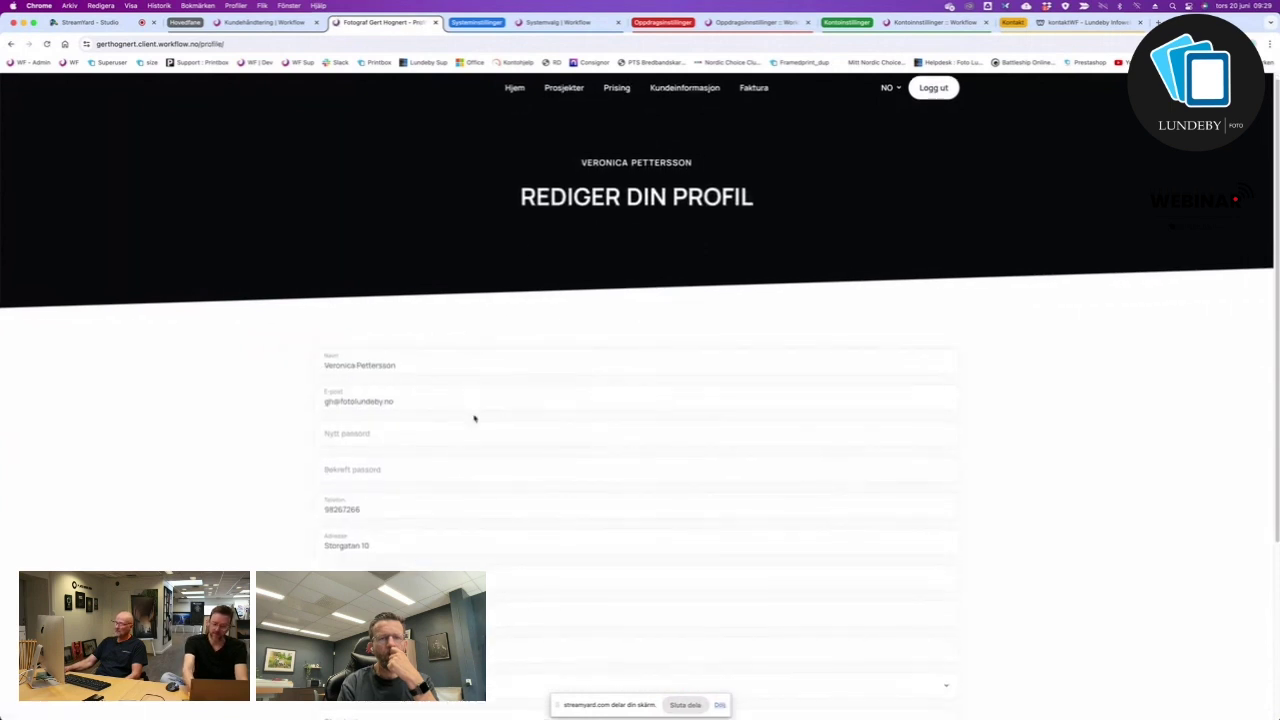
scroll(474, 414, down, 5)
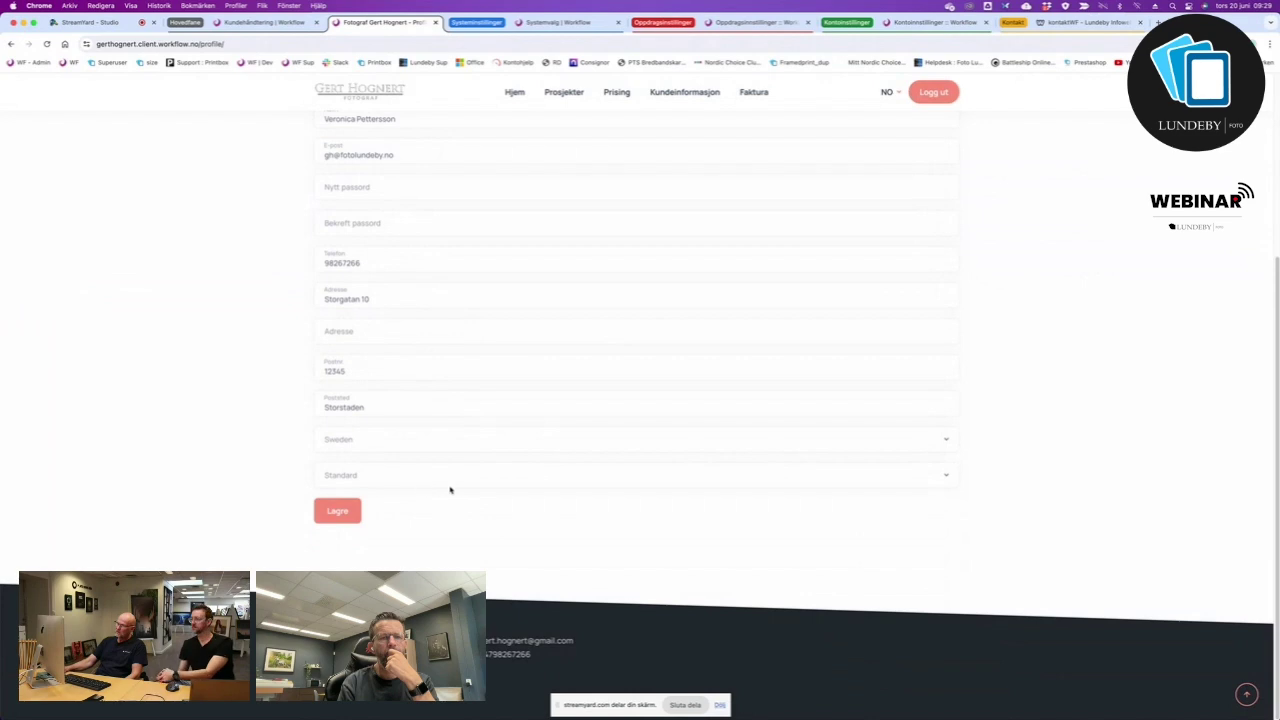
scroll(436, 472, up, 1)
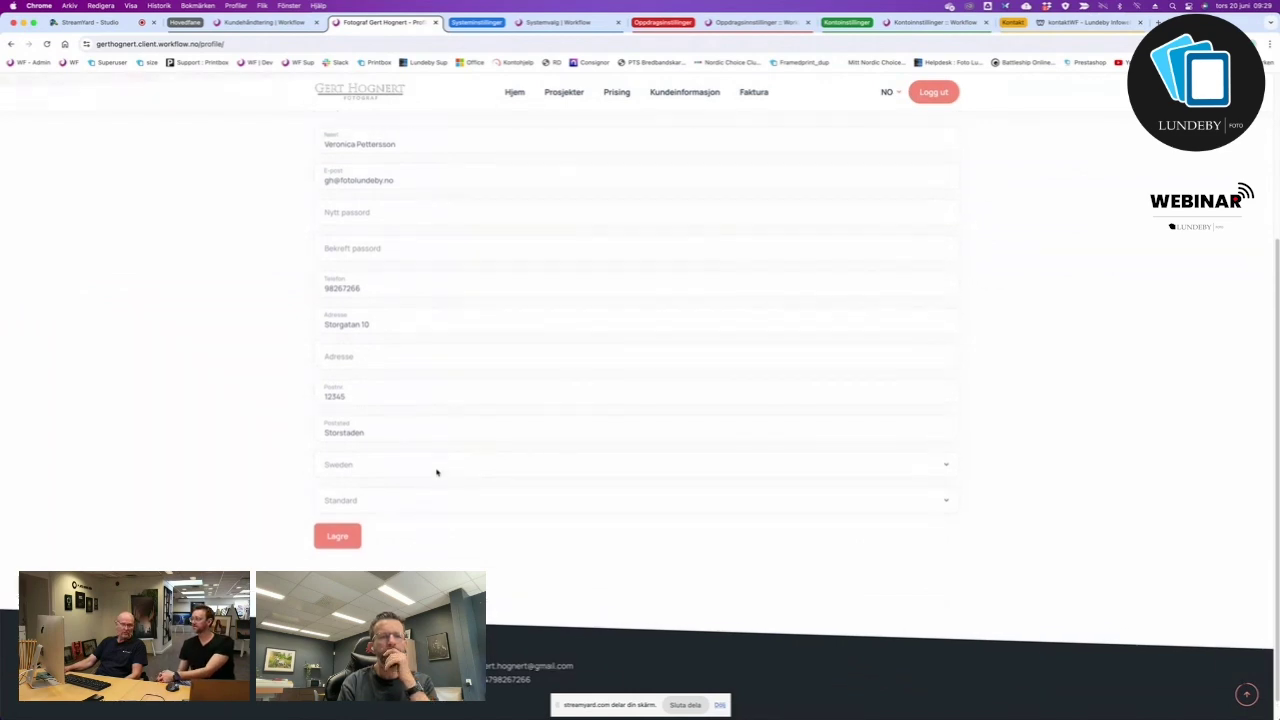
scroll(437, 472, up, 5)
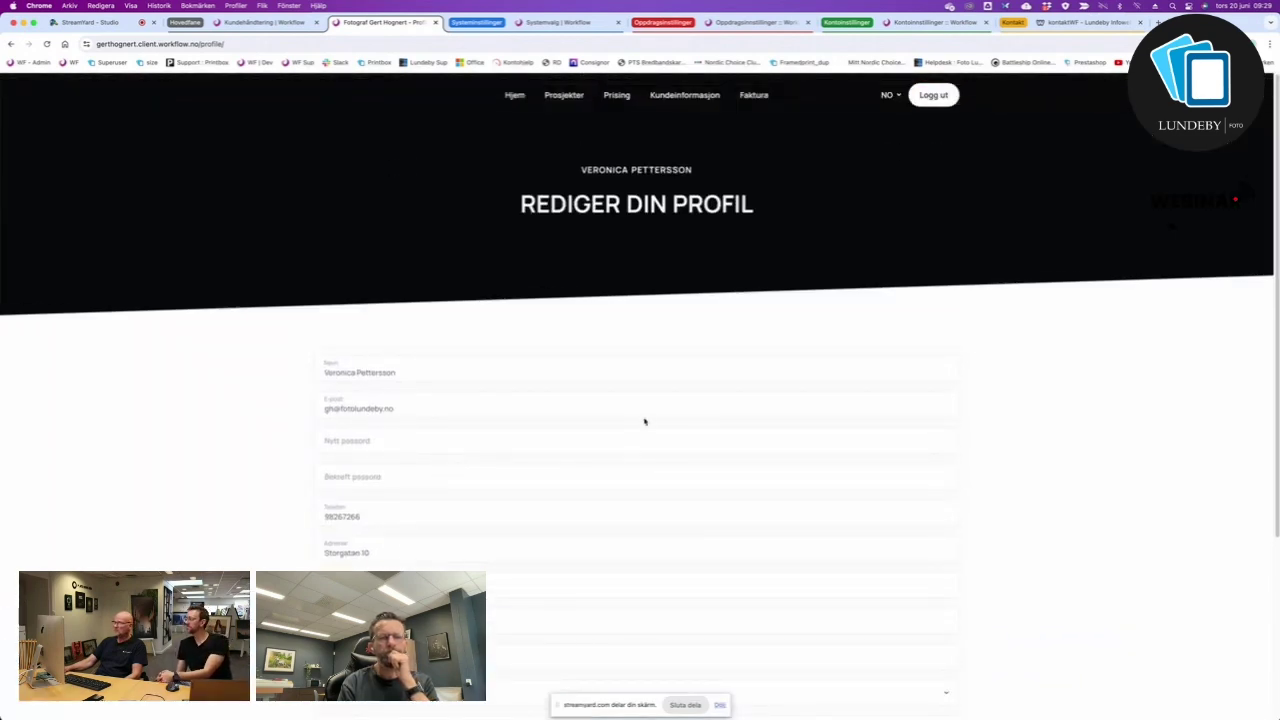
click(754, 96)
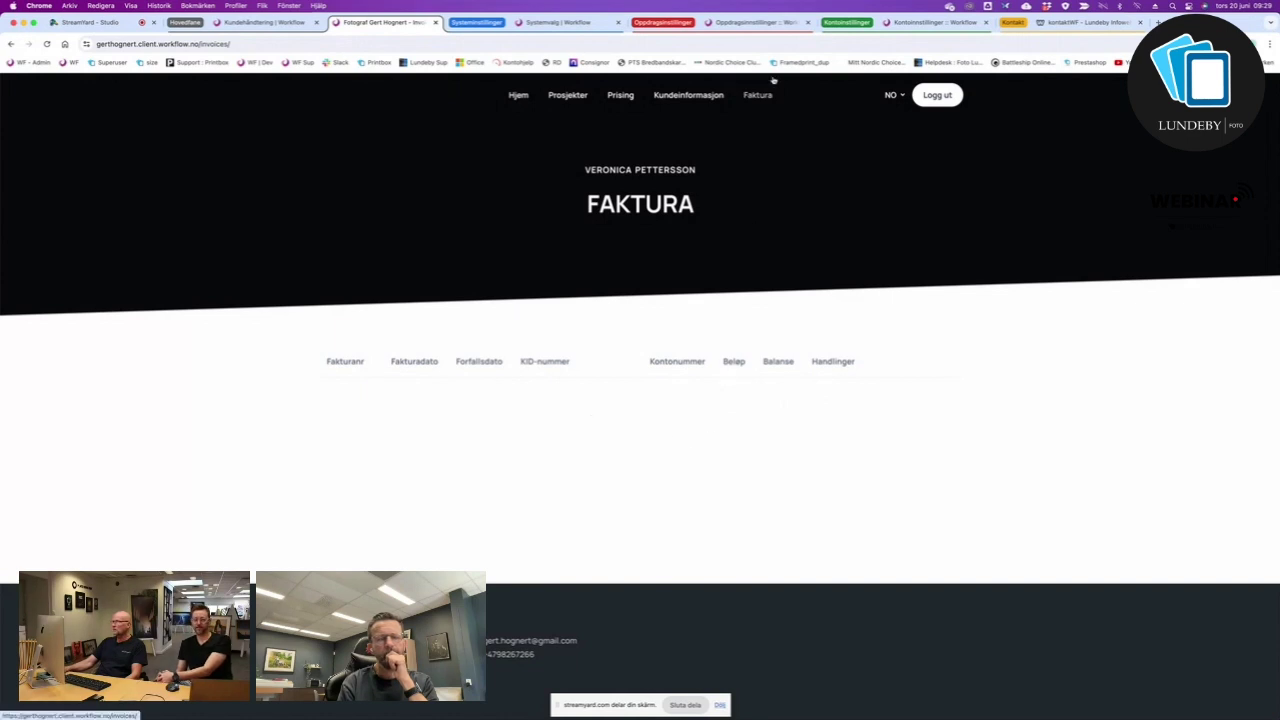
Open the Bröllop gallery from Prosjekter and scroll through its photo grid.
click(578, 96)
scroll(655, 445, down, 3)
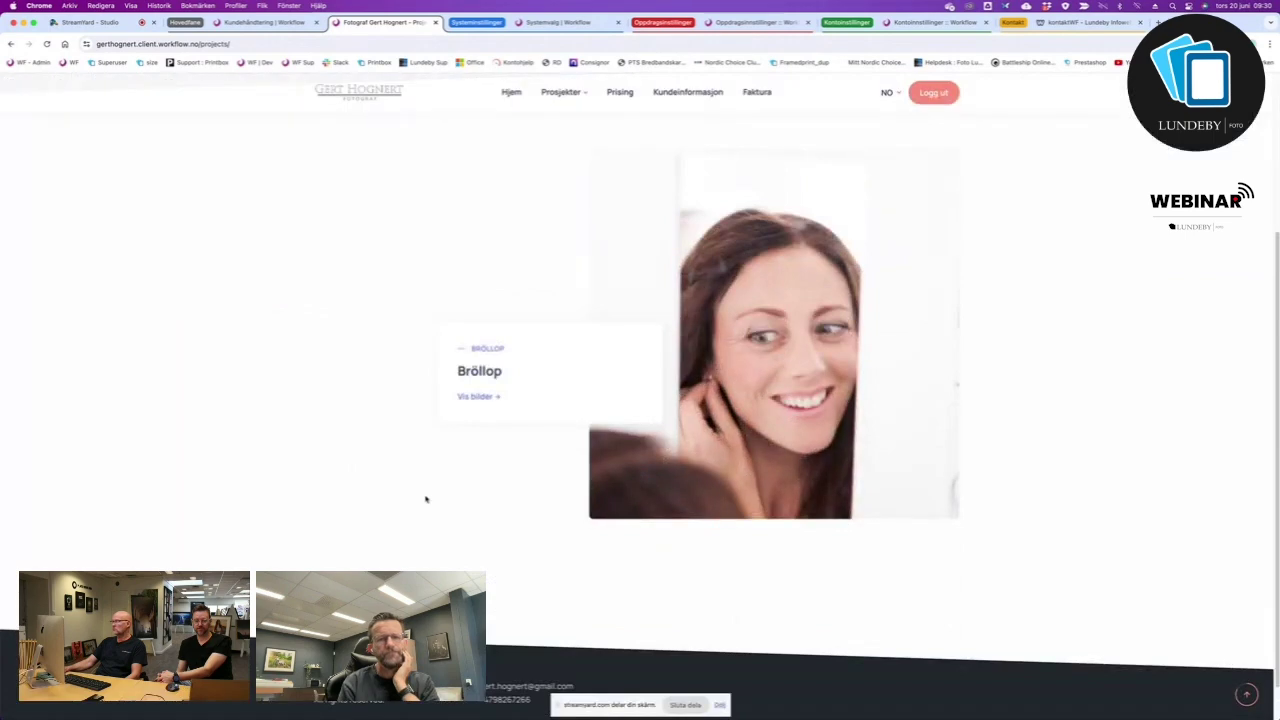
click(479, 398)
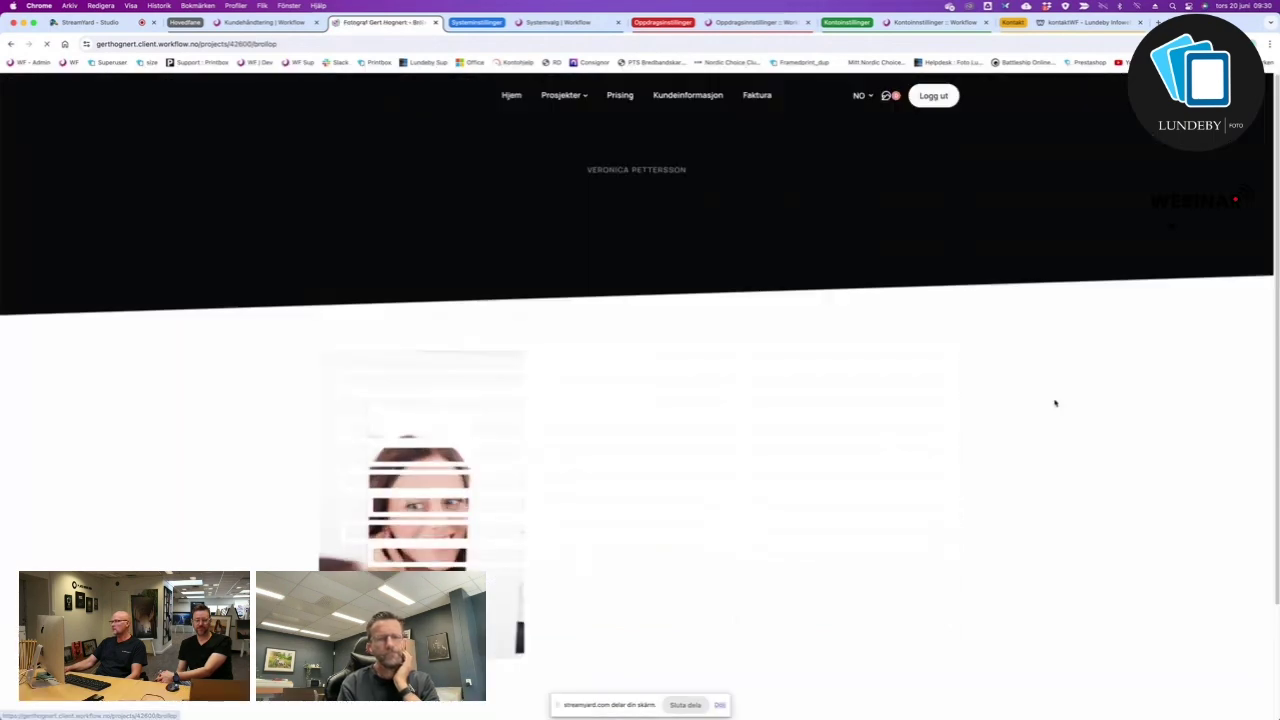
scroll(918, 418, down, 3)
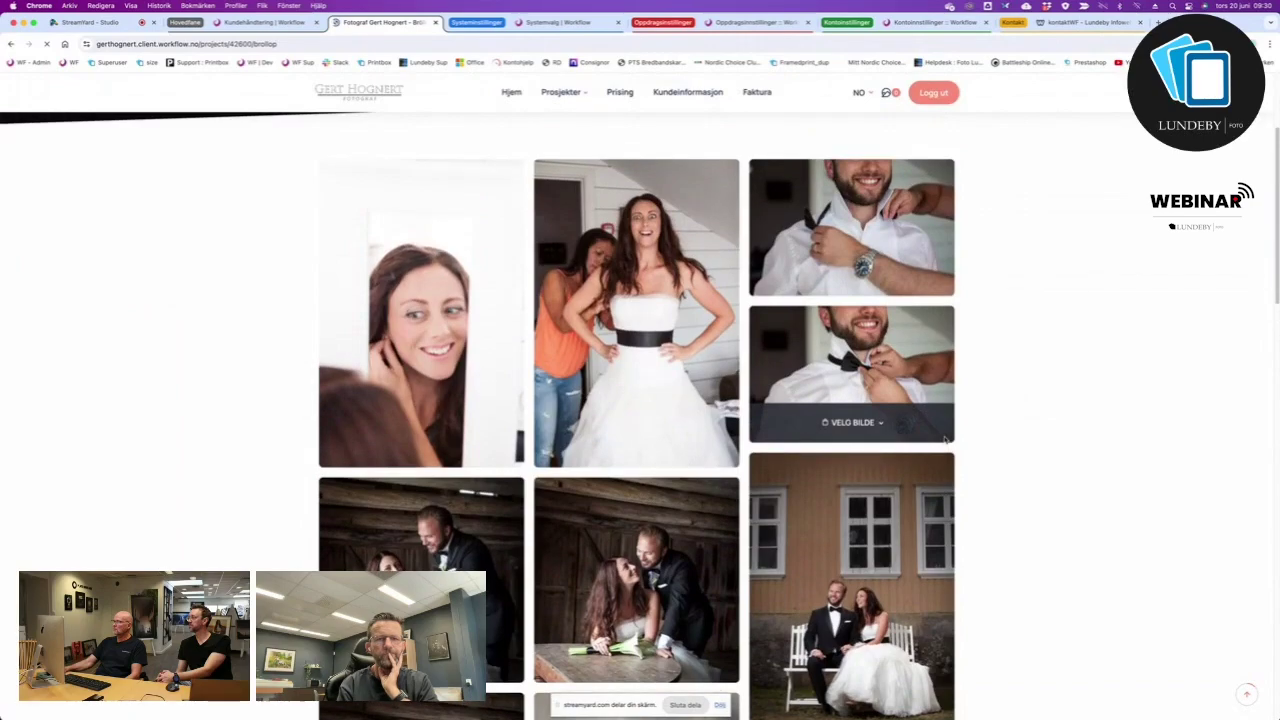
scroll(945, 441, down, 3)
scroll(945, 441, down, 15)
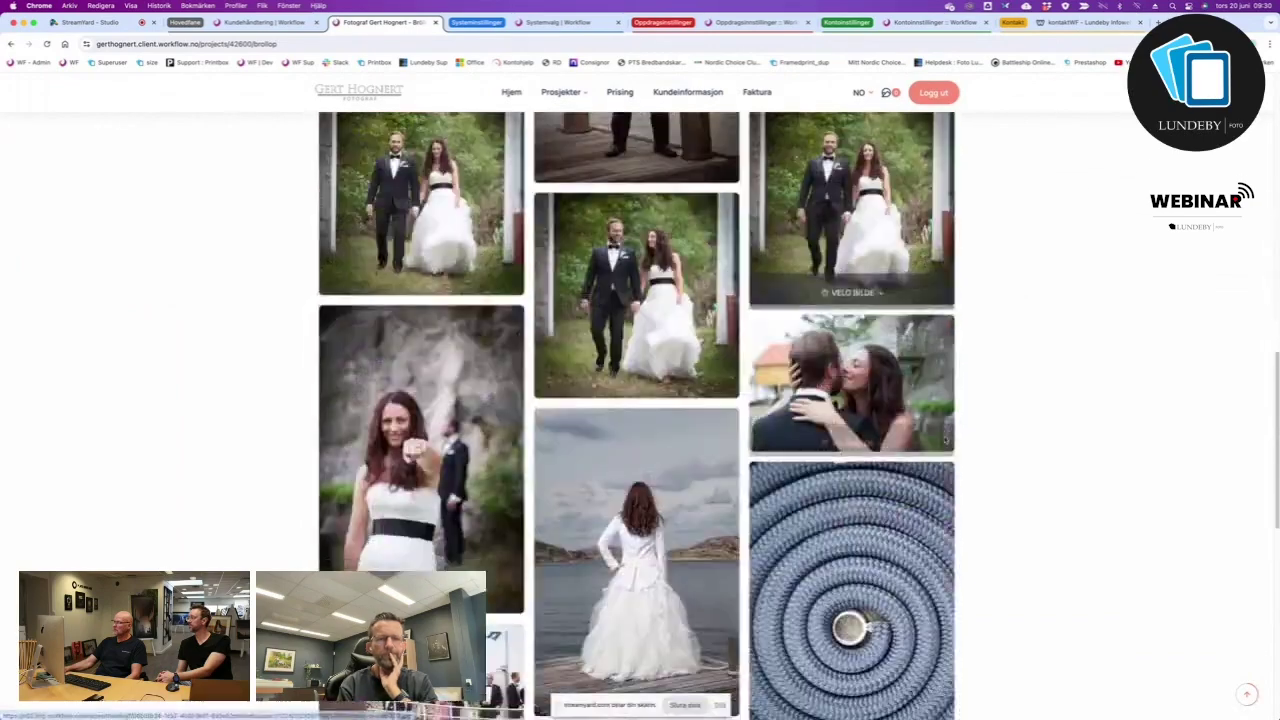
scroll(880, 432, up, 20)
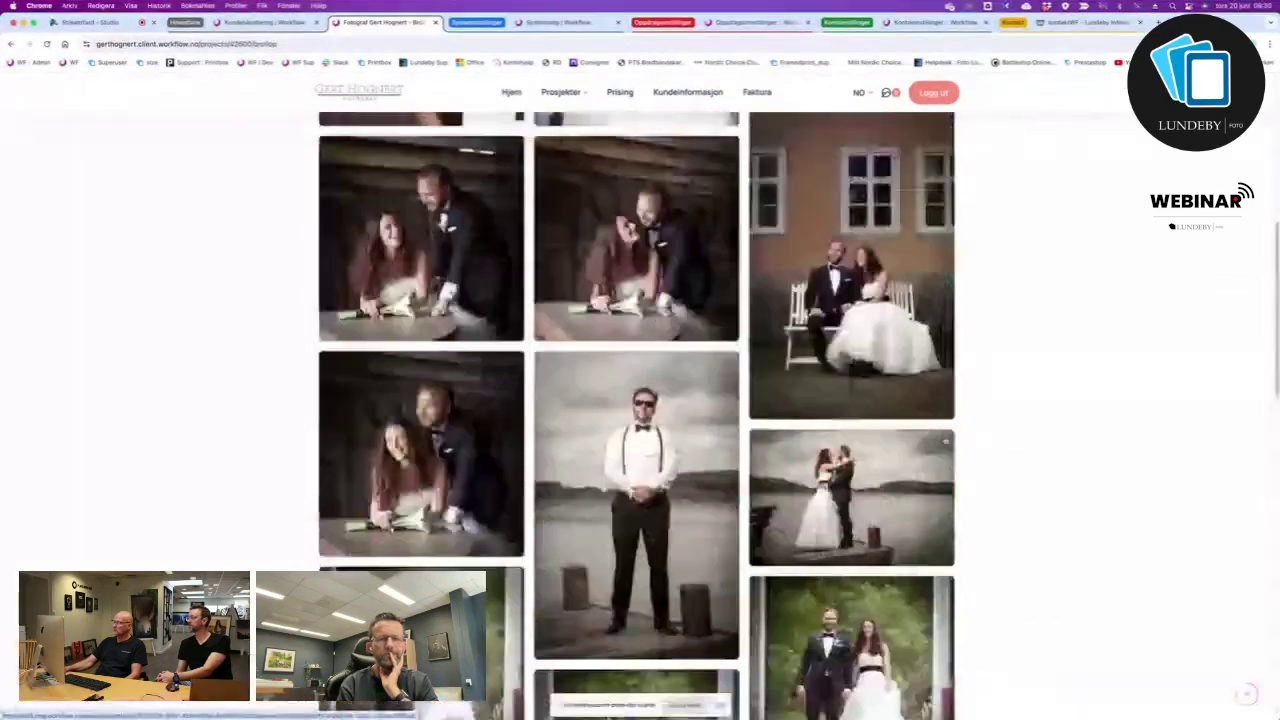
scroll(880, 432, down, 1)
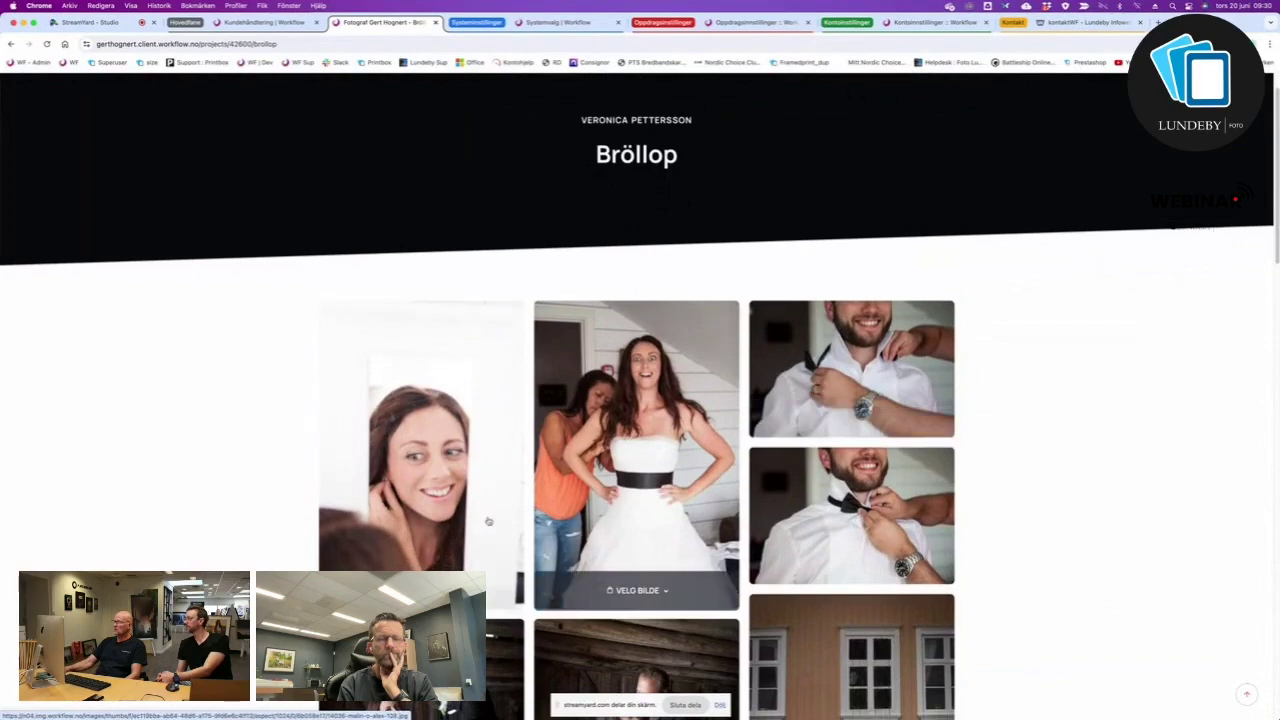
Browse the photos full-size from the mirror portrait to the couple walking shot, then close the viewer.
click(446, 425)
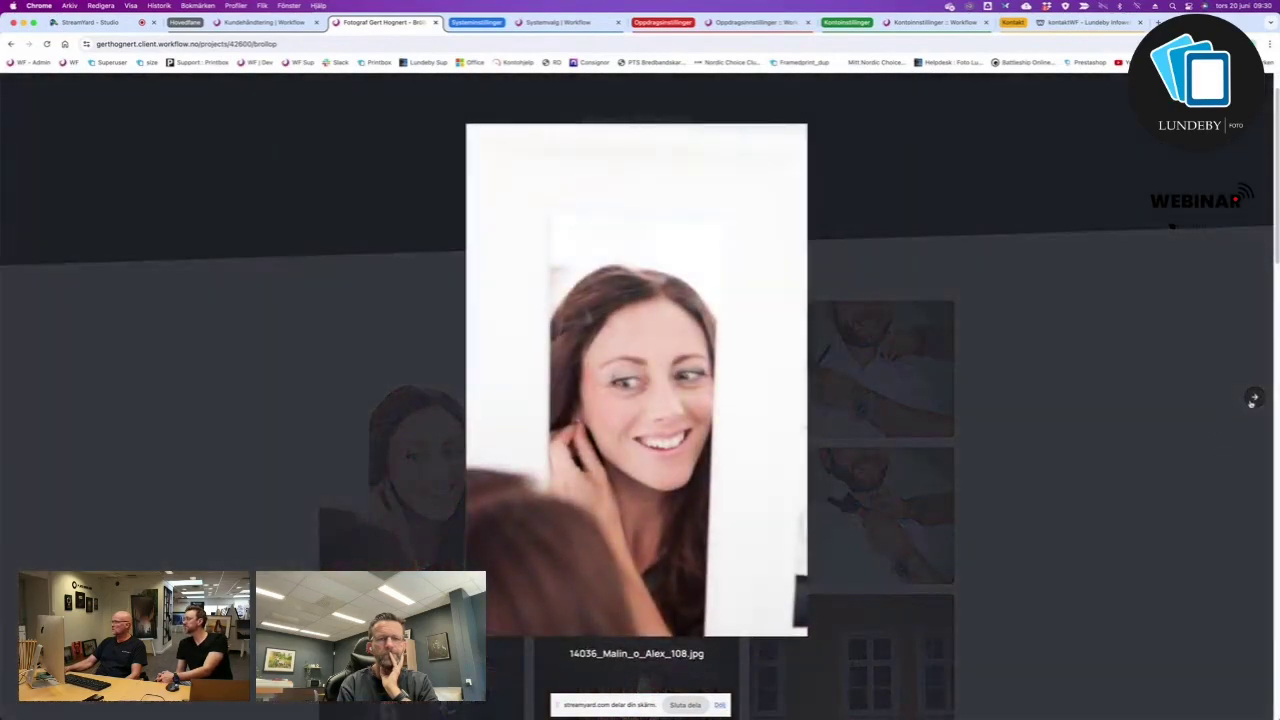
click(1253, 399)
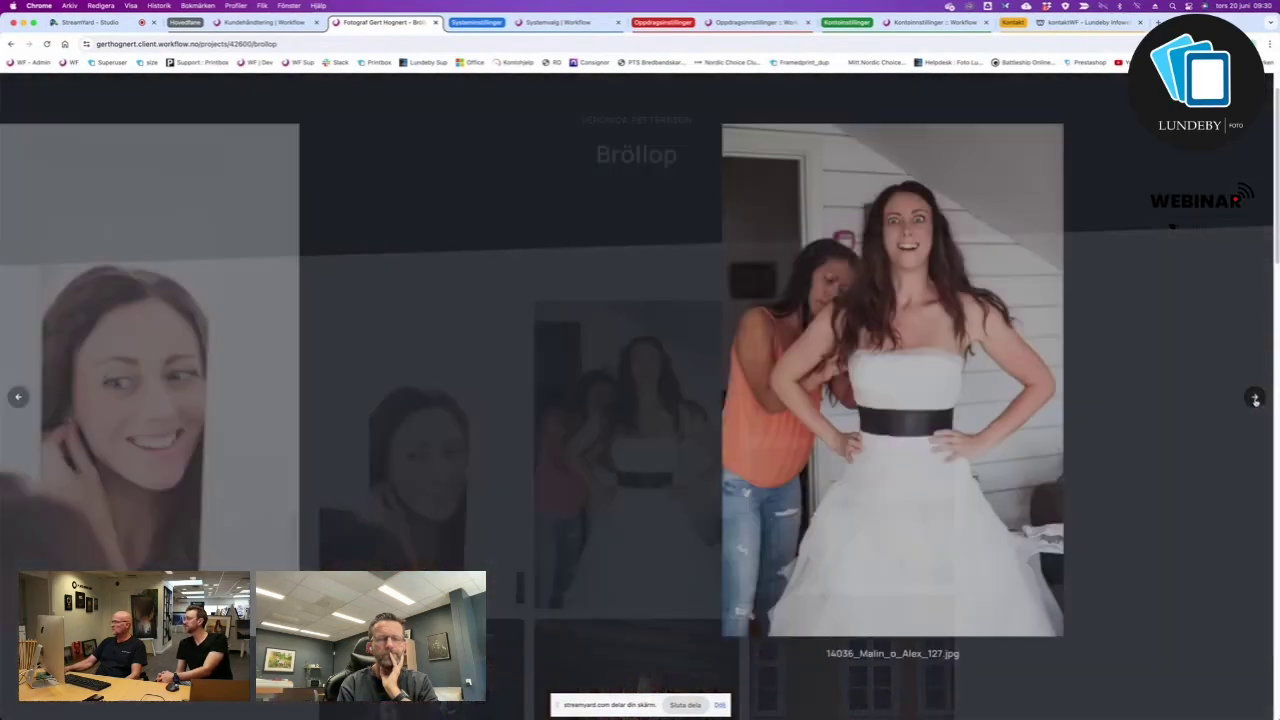
click(1253, 399)
click(1254, 399)
click(1255, 399)
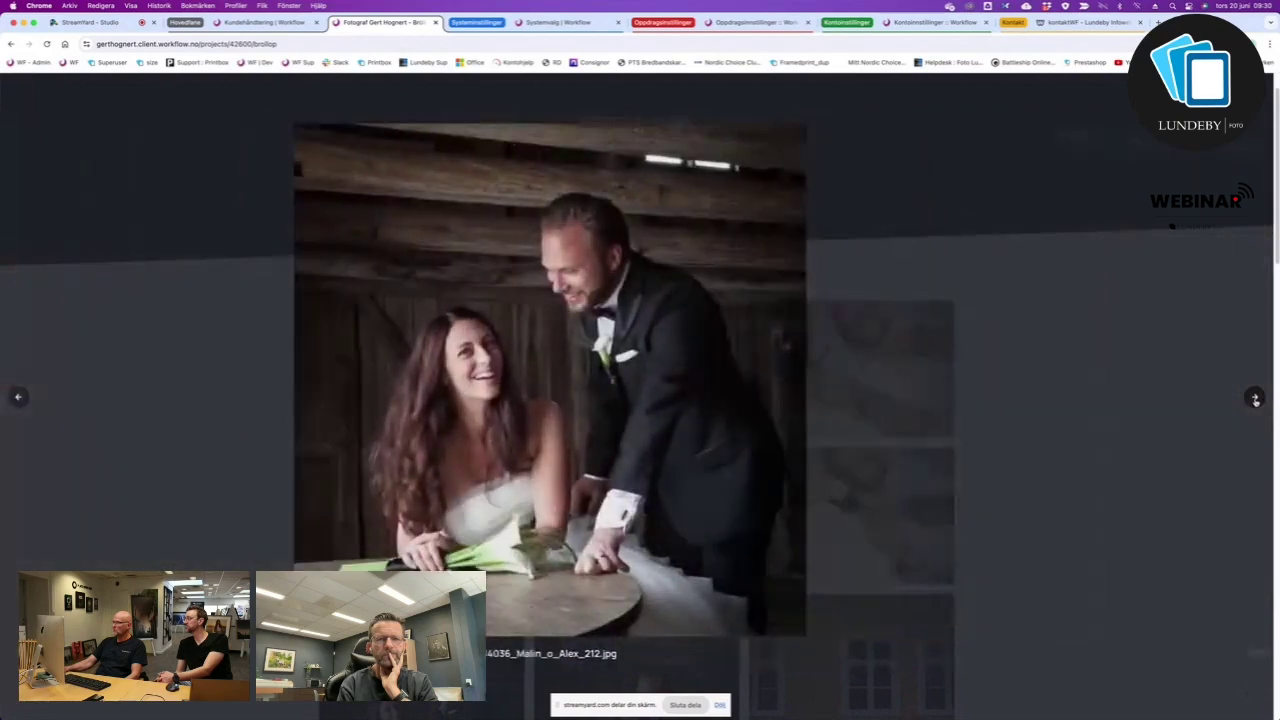
click(1255, 399)
click(1255, 399)
click(1255, 399)
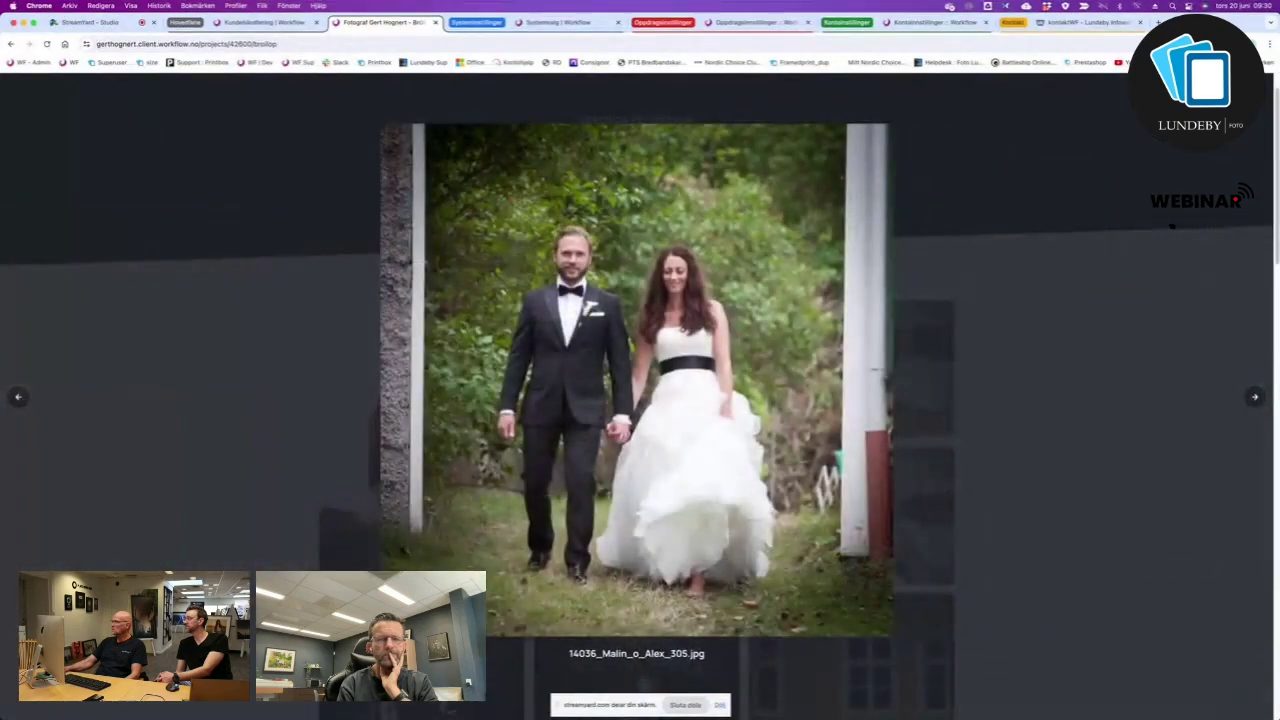
key(Escape)
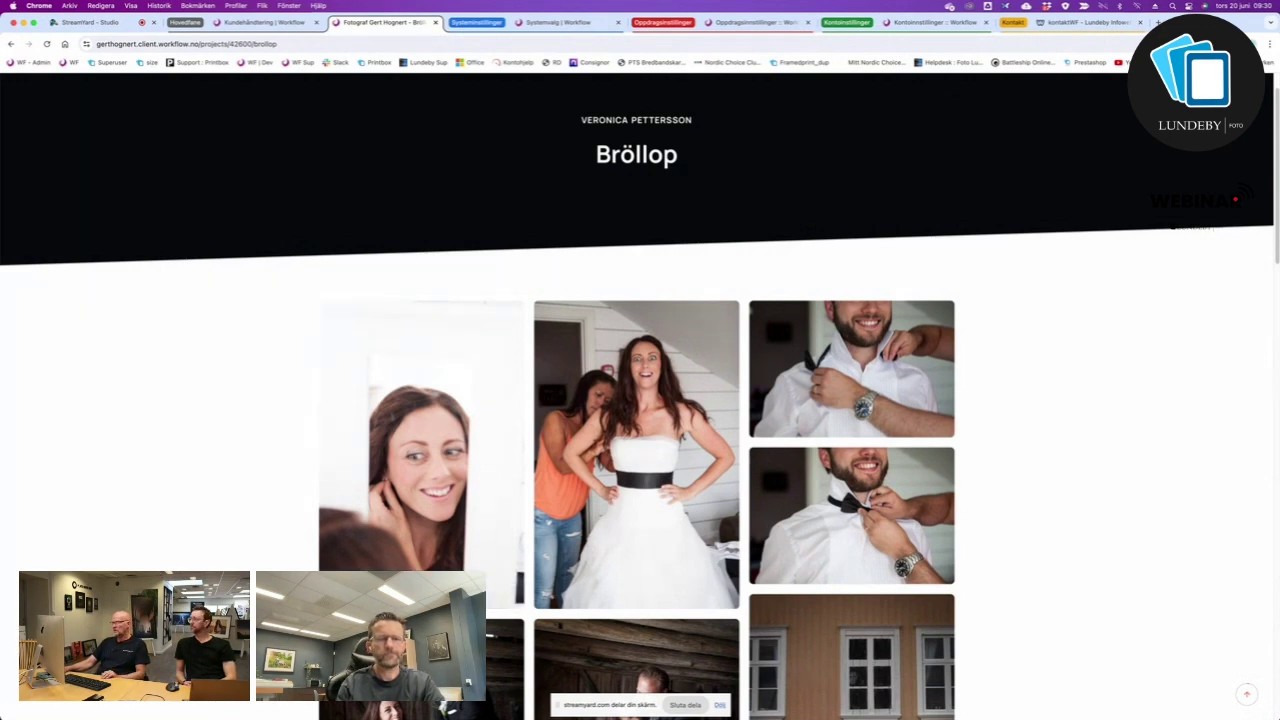
Add the mirror portrait and the bride photo to favourites.
right_click(390, 450)
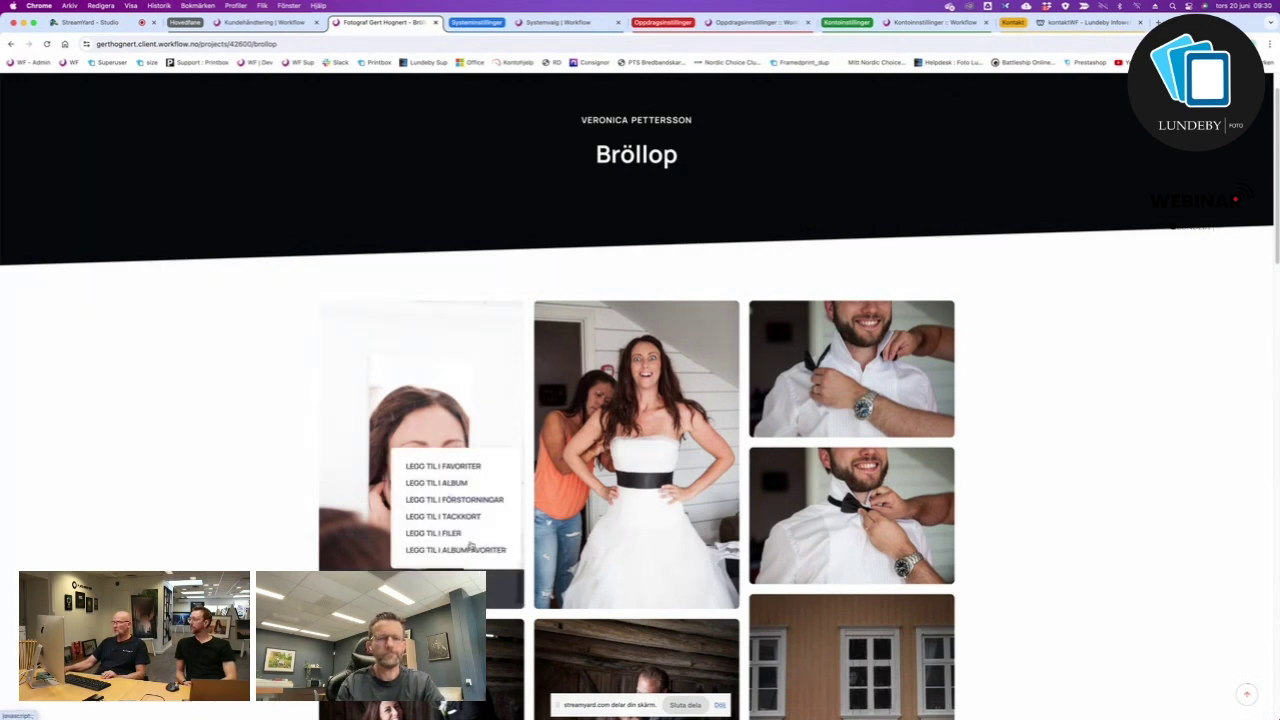
click(457, 468)
click(456, 468)
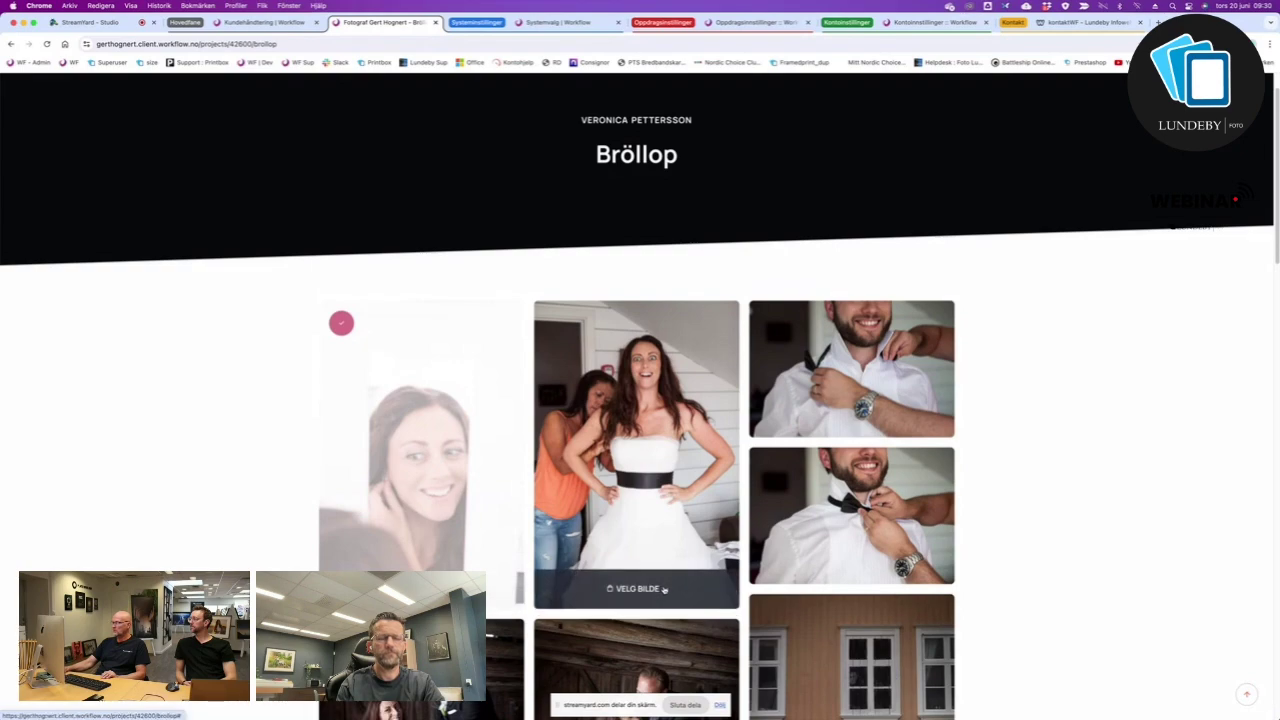
click(663, 589)
click(642, 467)
scroll(650, 500, down, 10)
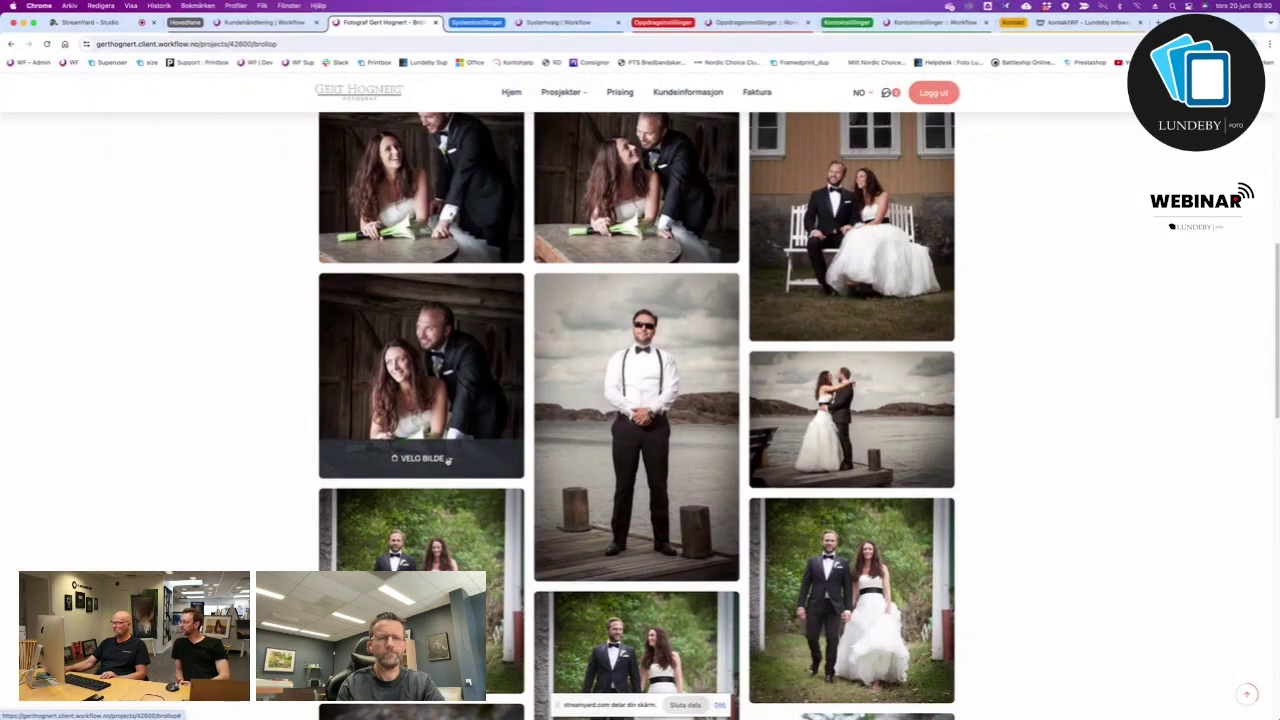
Choose a product for the table couple photo and add the pier photo to enlargements.
click(448, 460)
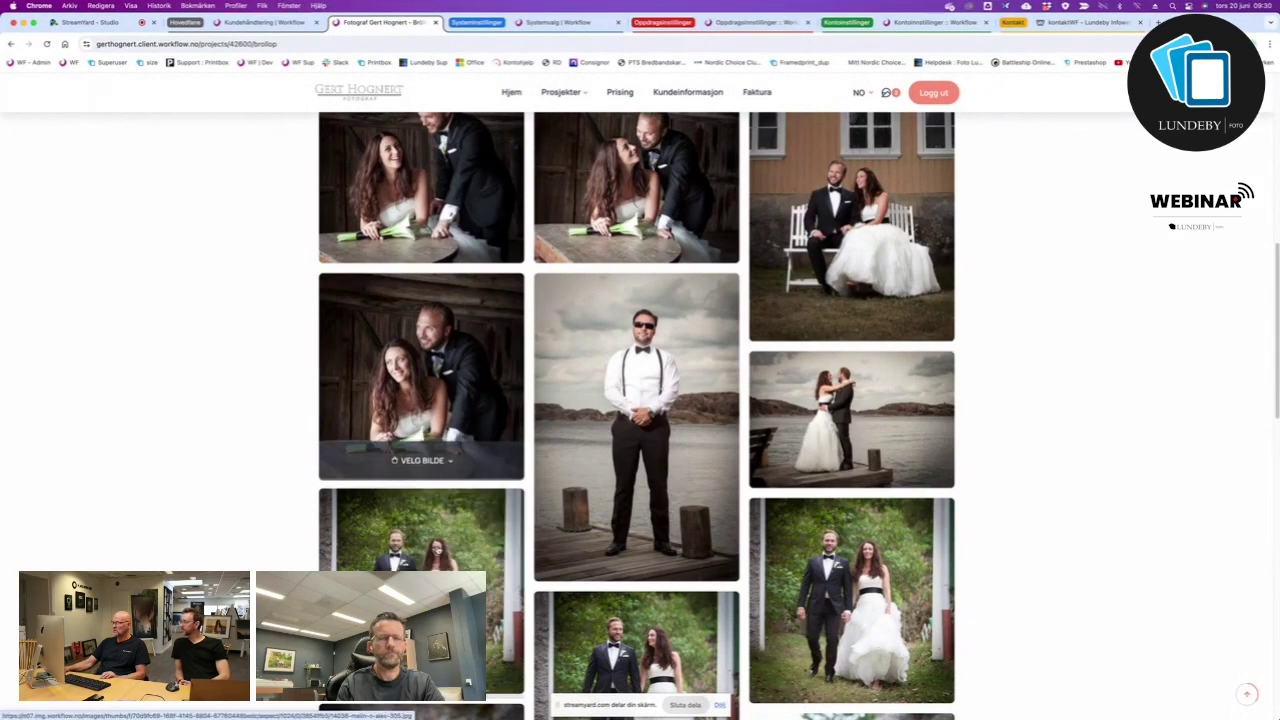
scroll(858, 605, down, 1)
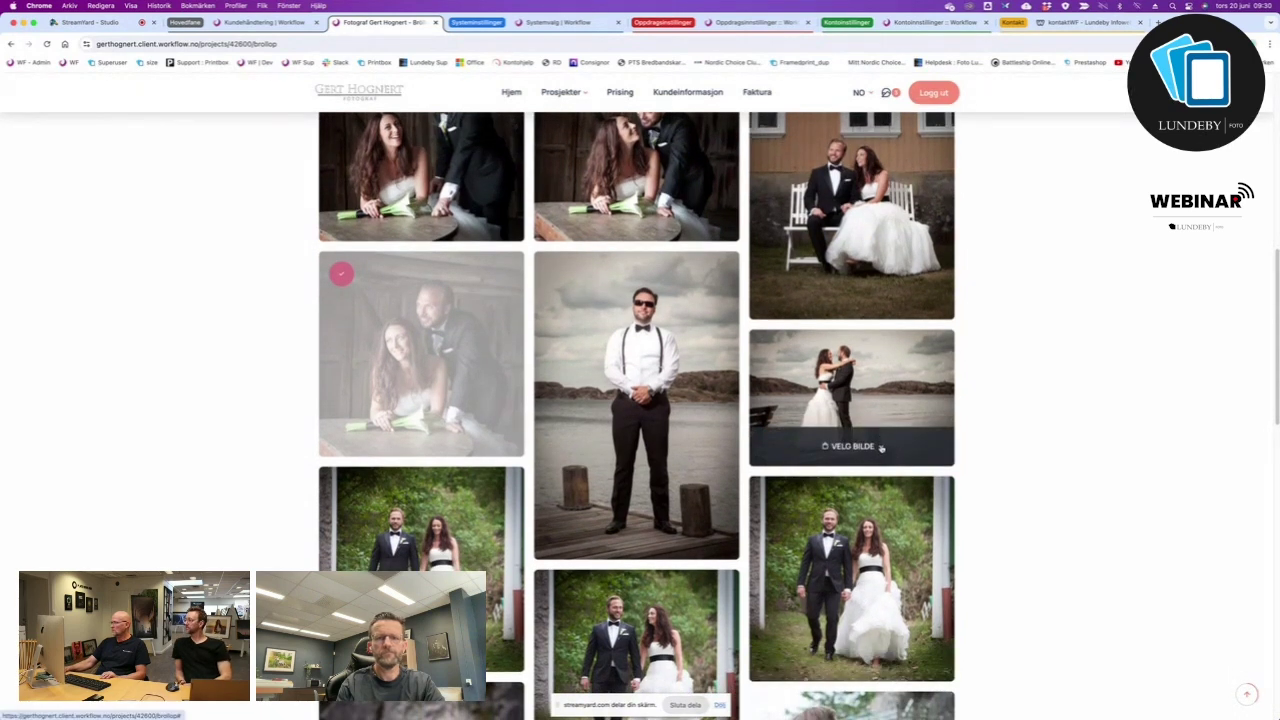
click(881, 448)
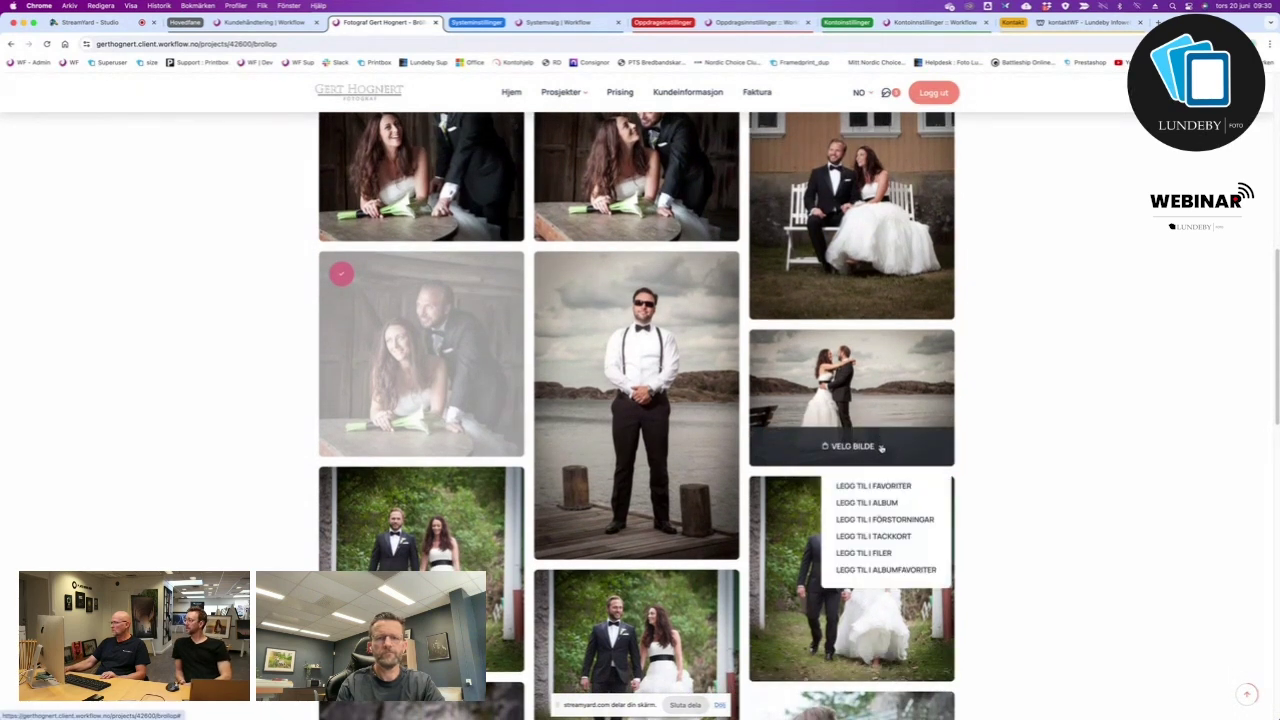
click(880, 519)
scroll(633, 541, down, 5)
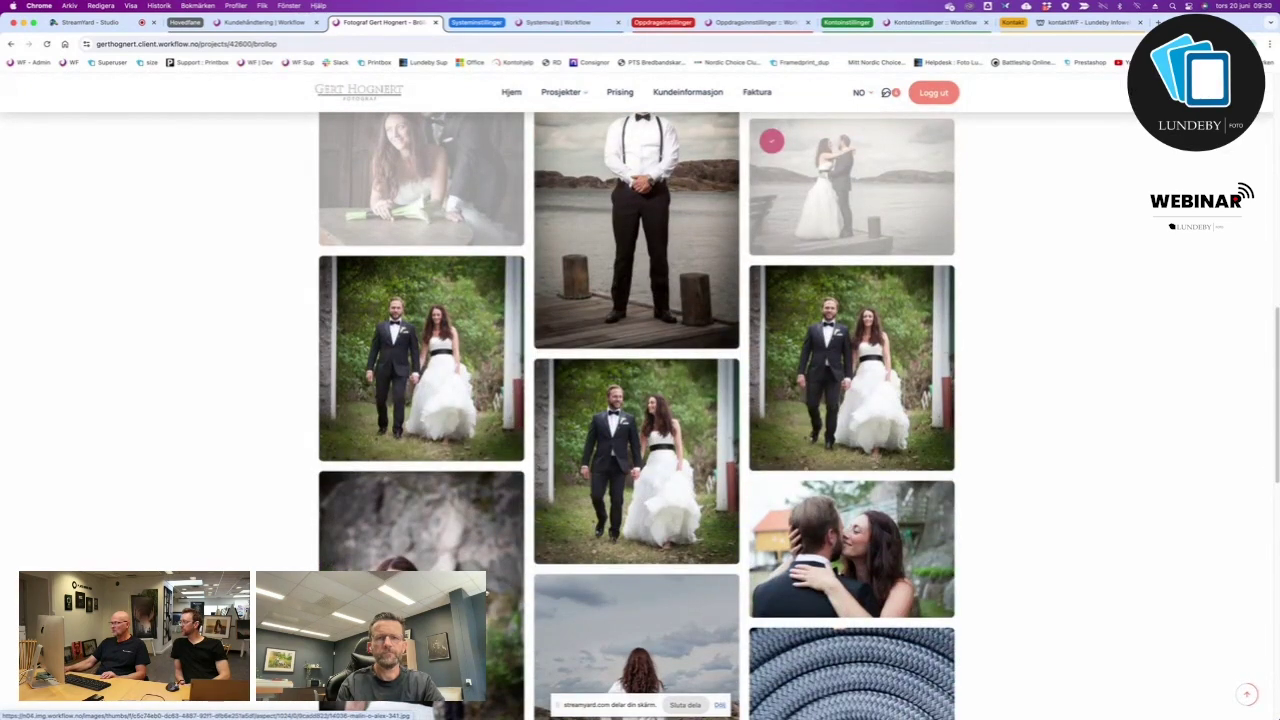
mouse_move(812, 488)
scroll(812, 484, up, 3)
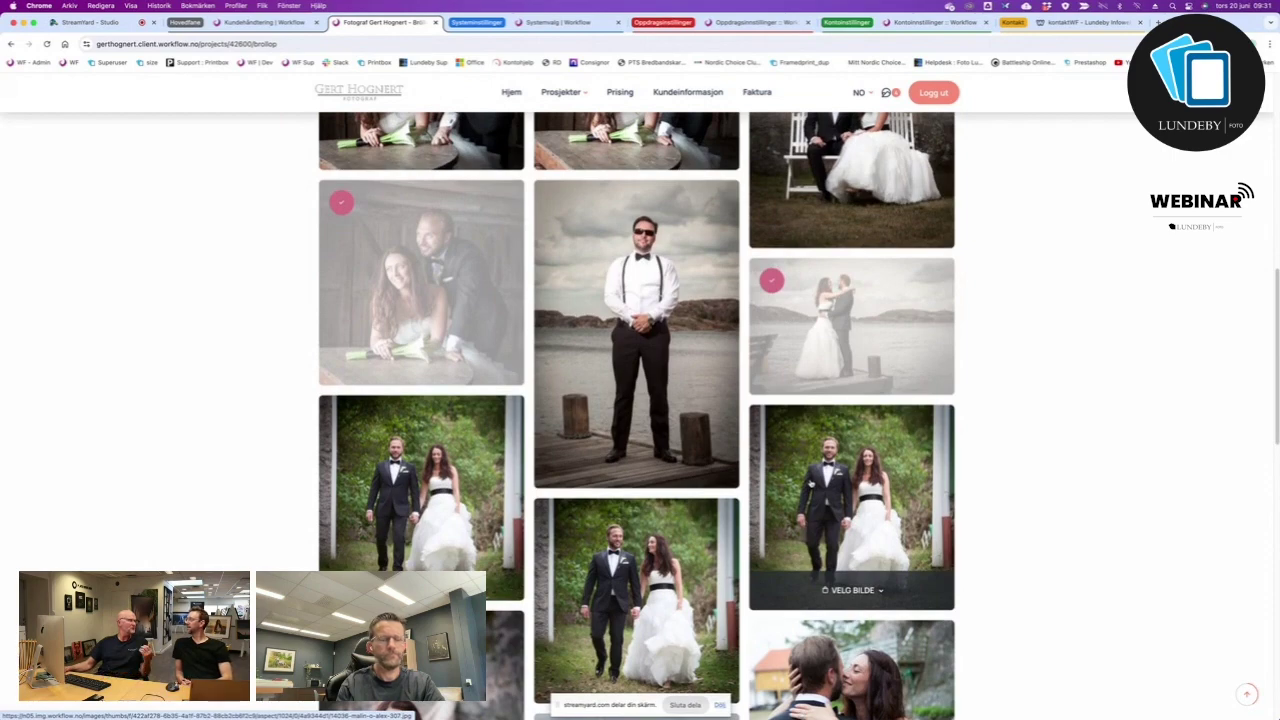
scroll(813, 483, up, 2)
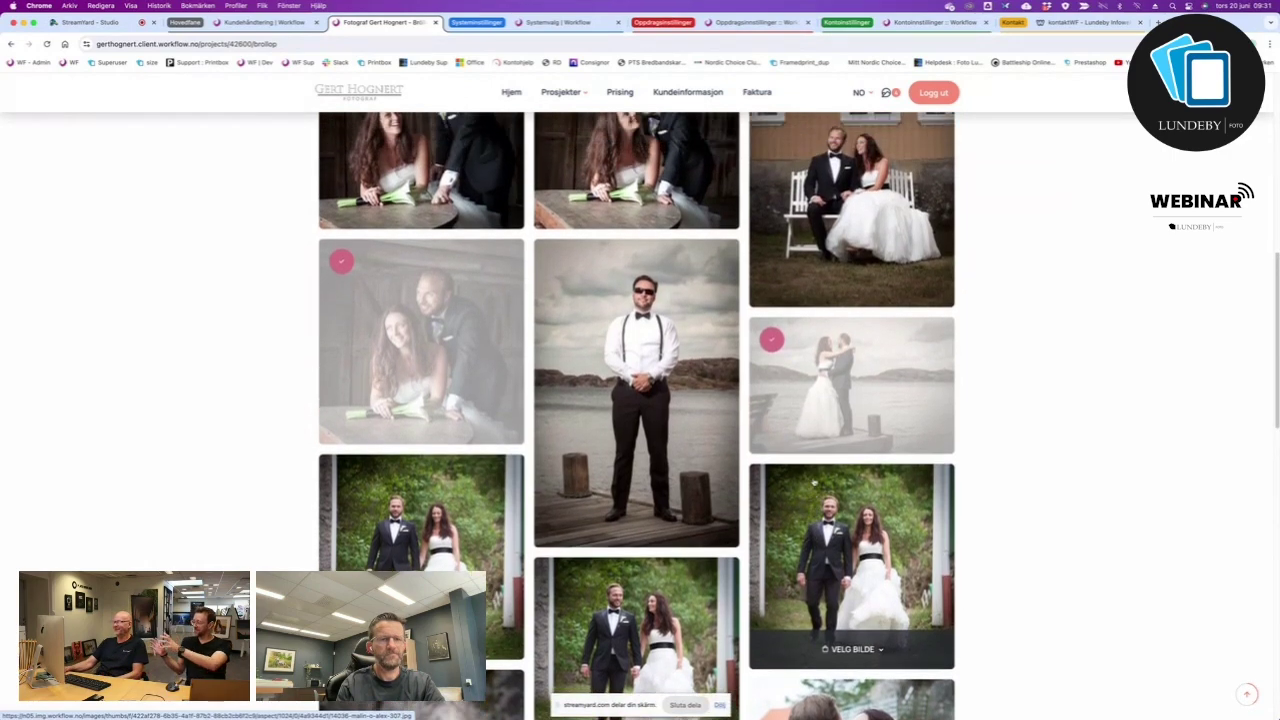
scroll(813, 483, up, 6)
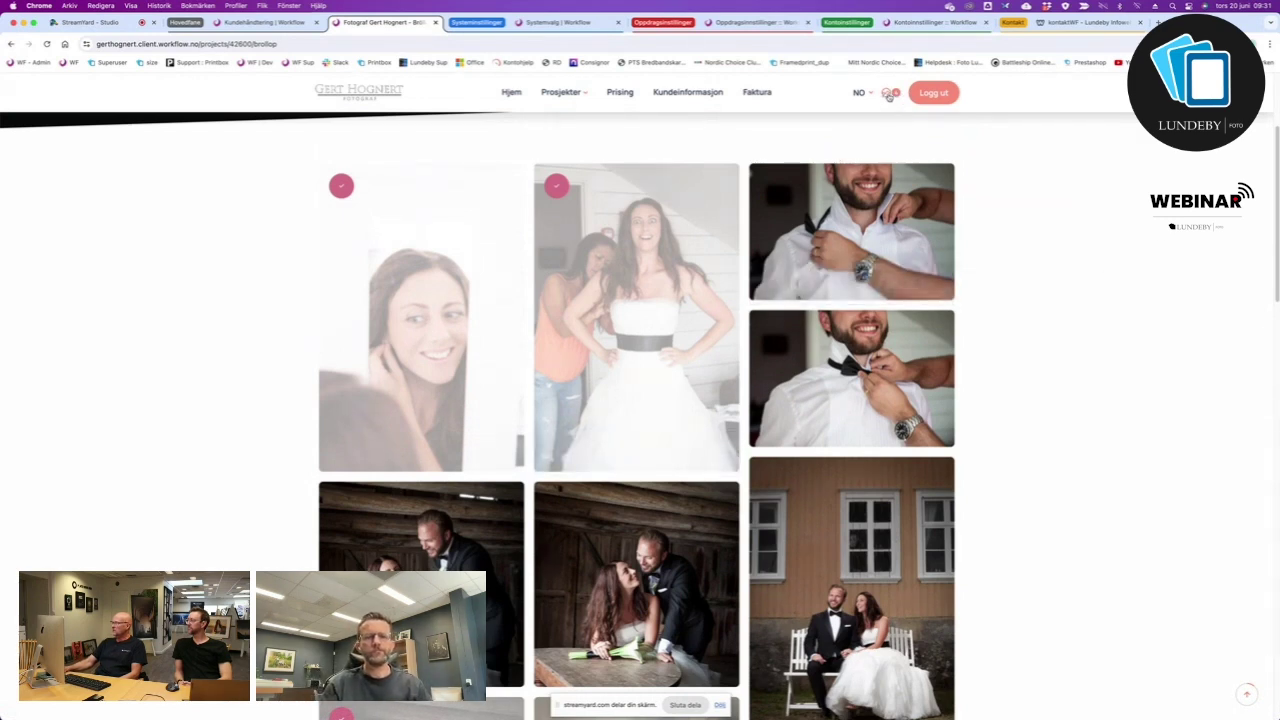
Confirm the chosen photos with 'Jeg bekrefter valgene' and return to the Kundehåndtering tab.
click(885, 94)
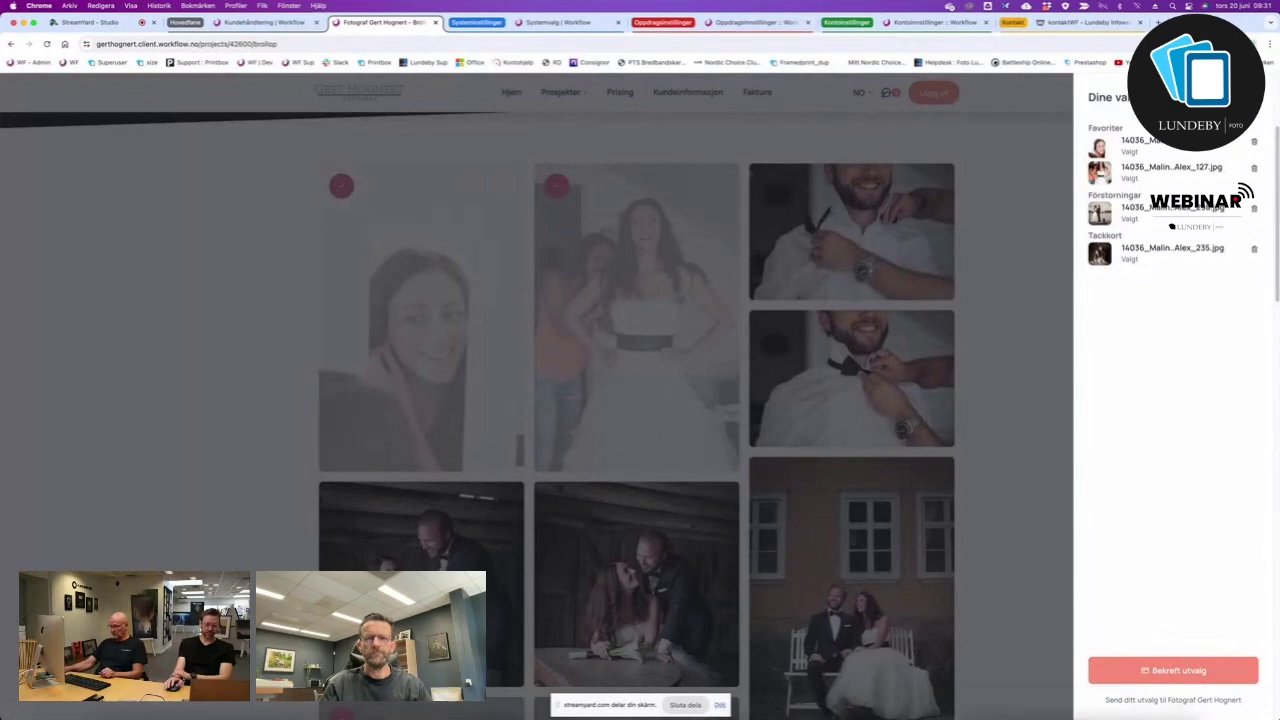
click(1195, 672)
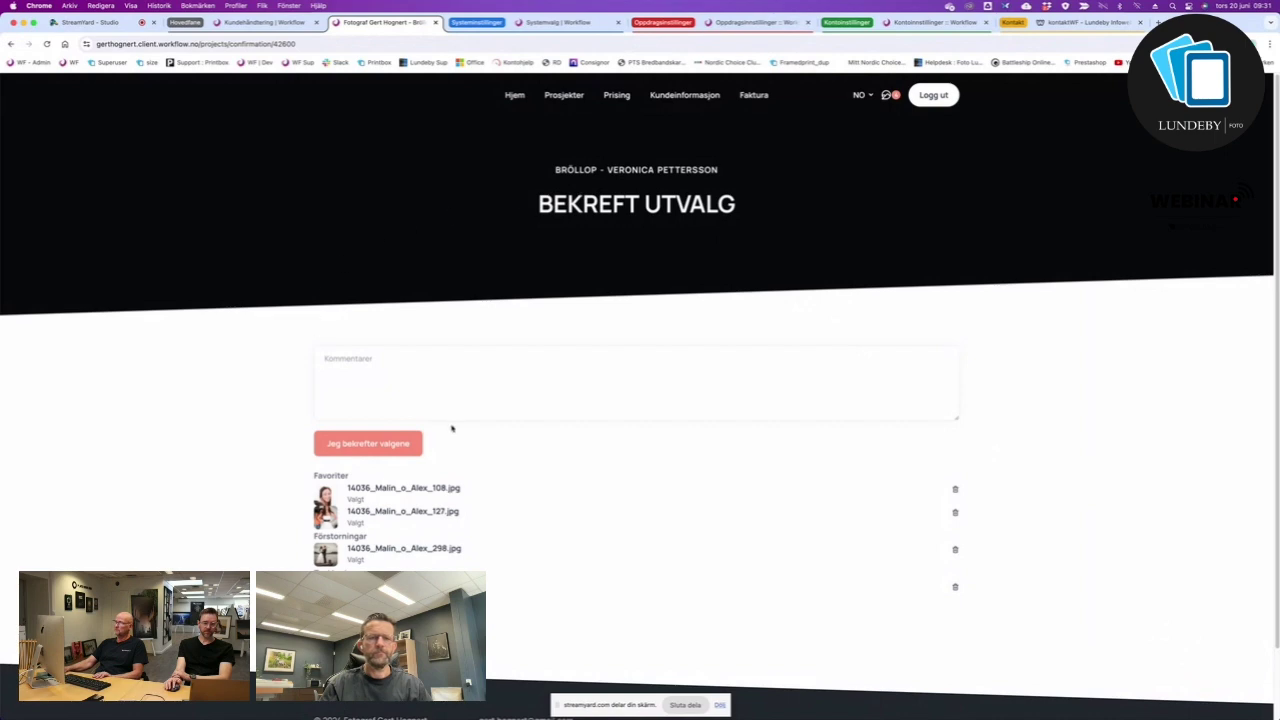
scroll(452, 428, down, 2)
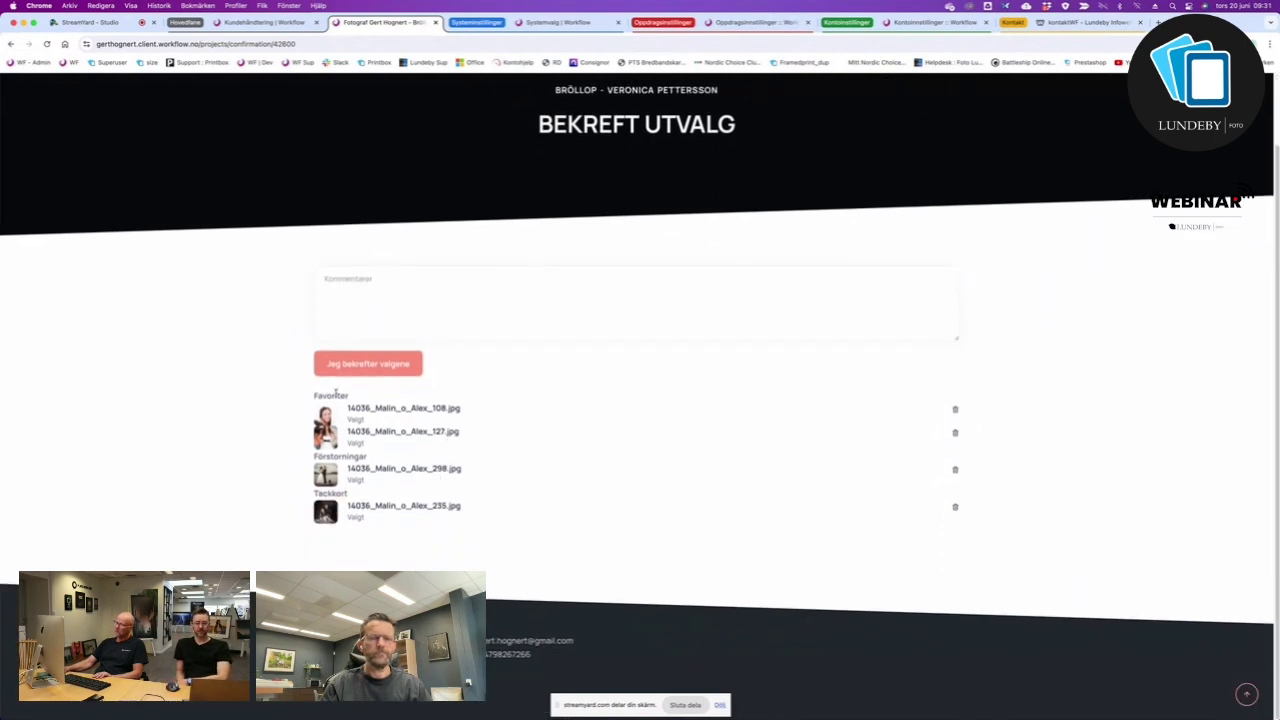
click(425, 290)
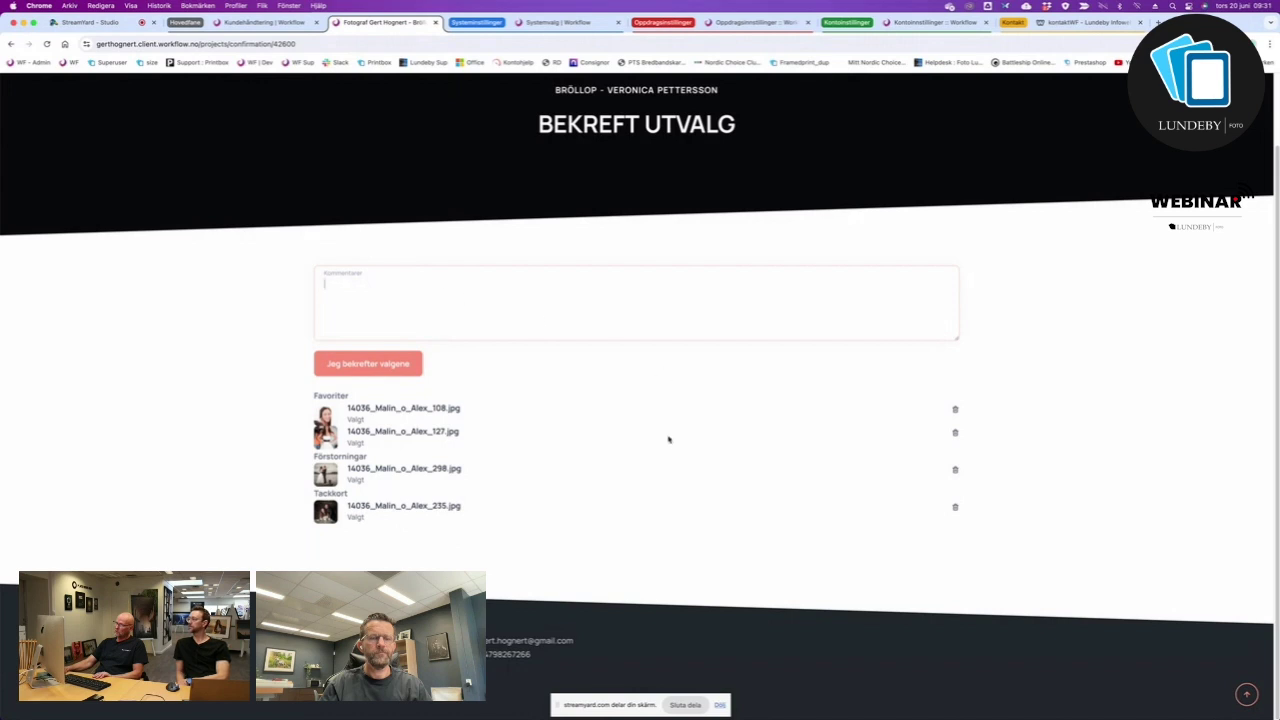
click(369, 365)
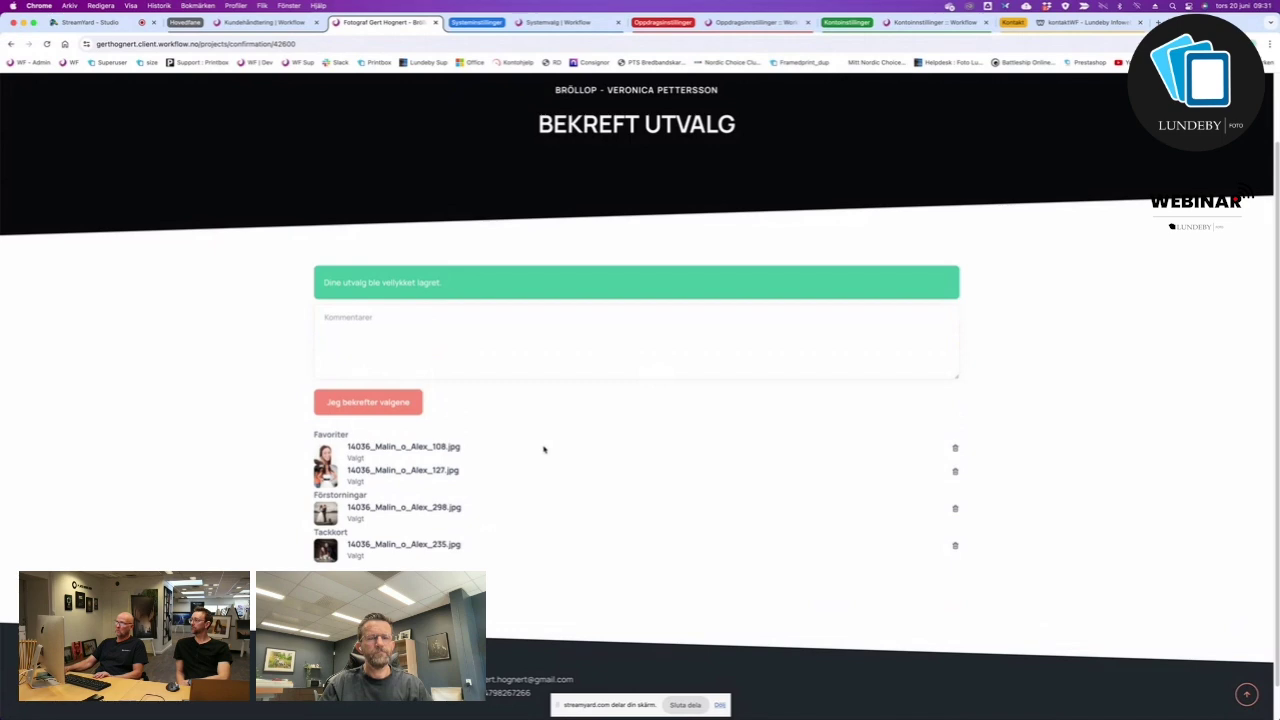
click(264, 22)
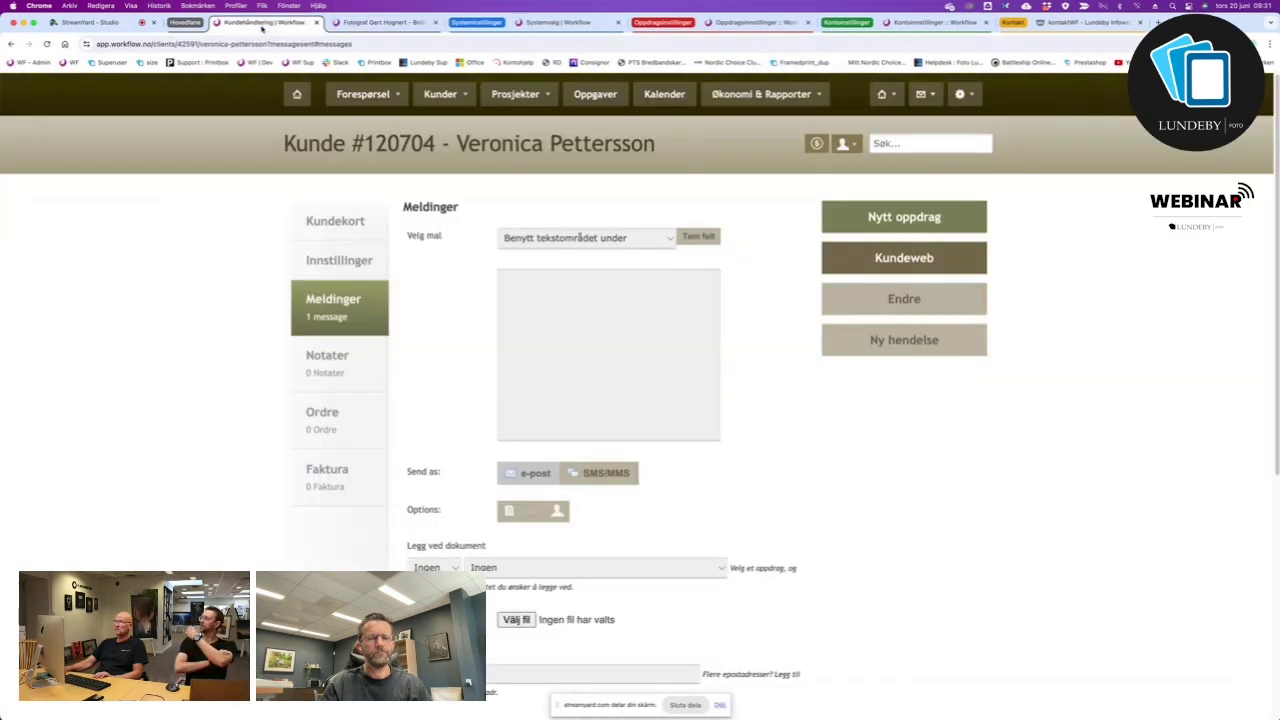
Review the Bröllop project's selected images via 'Du har 4 prosjekter med utvalgte bilder', then go home.
click(46, 44)
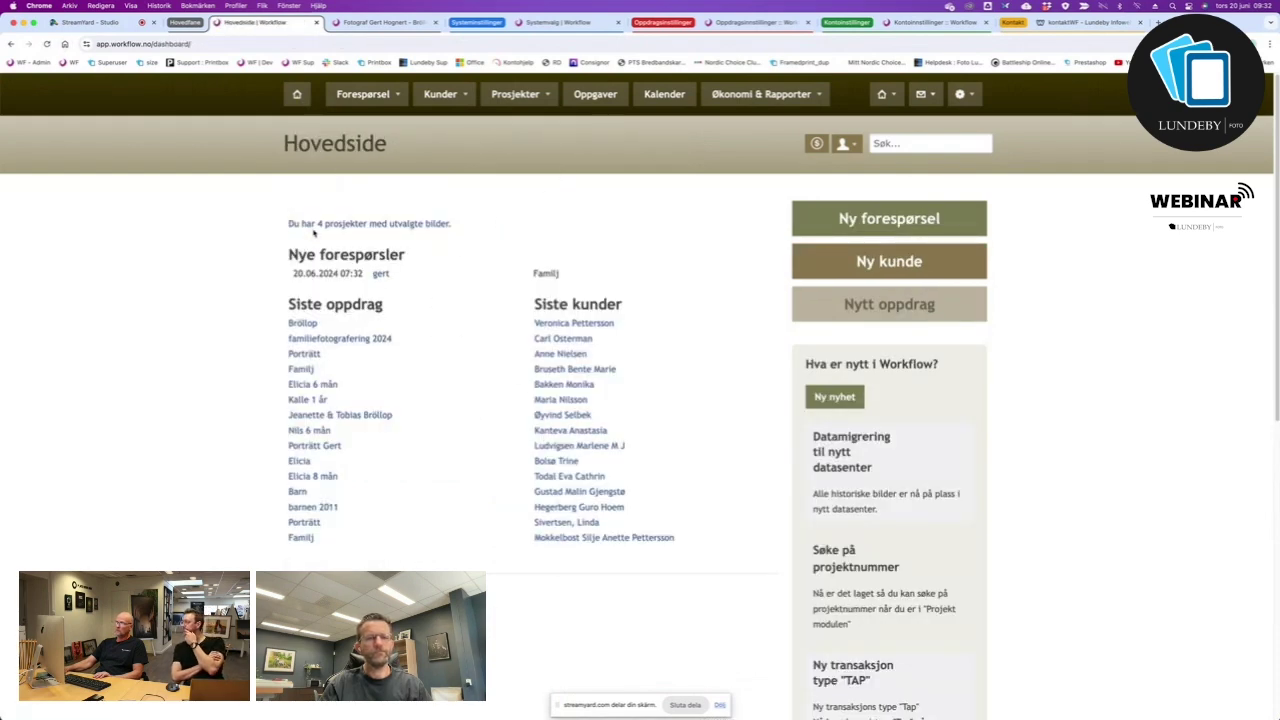
click(367, 224)
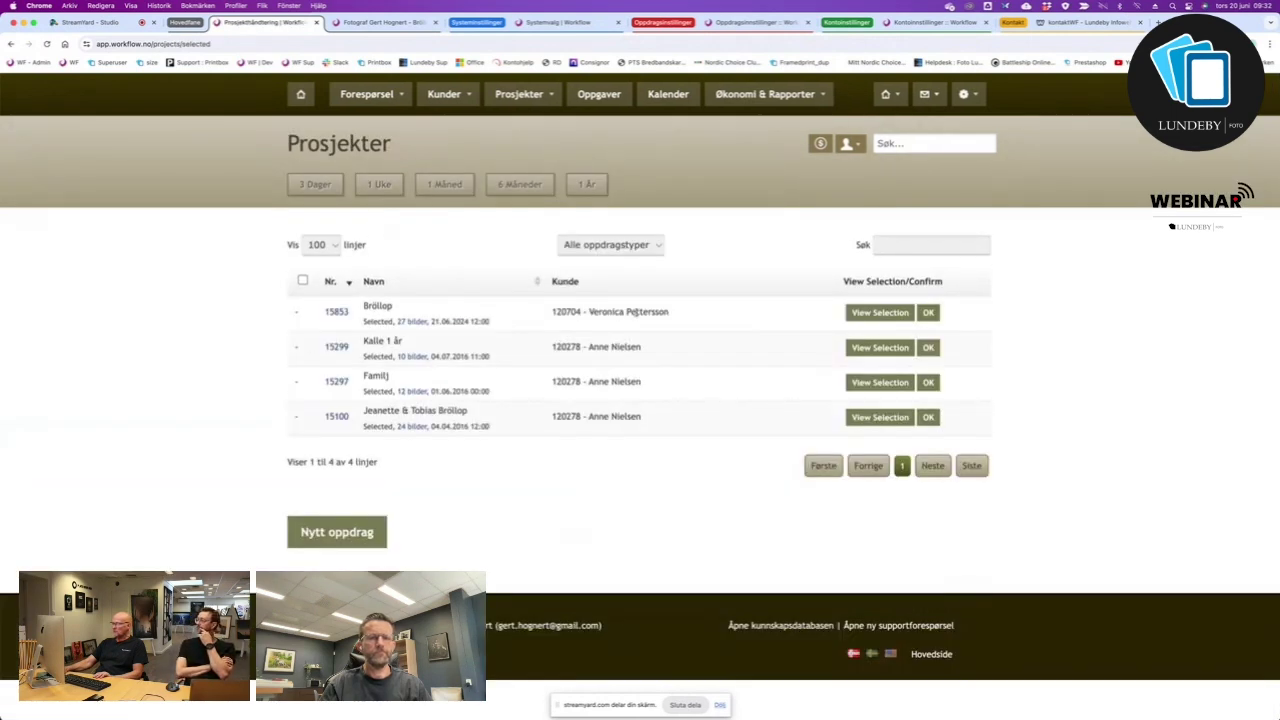
click(880, 313)
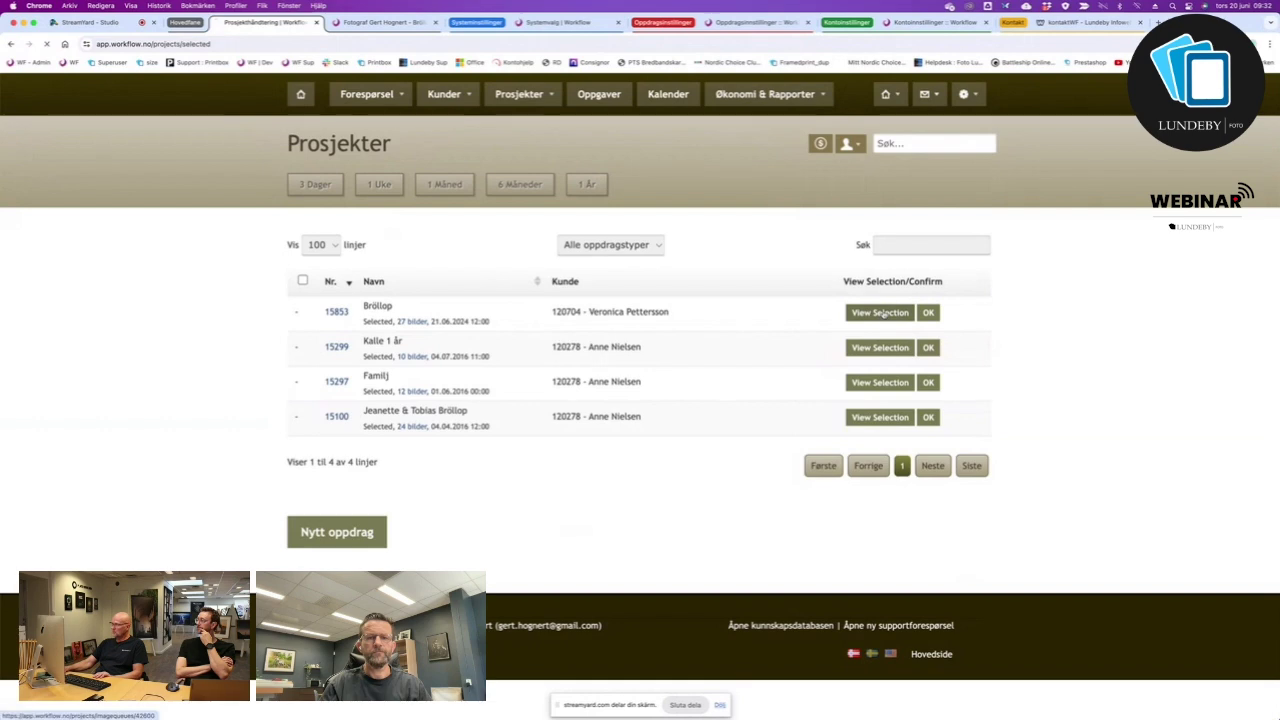
scroll(632, 568, down, 3)
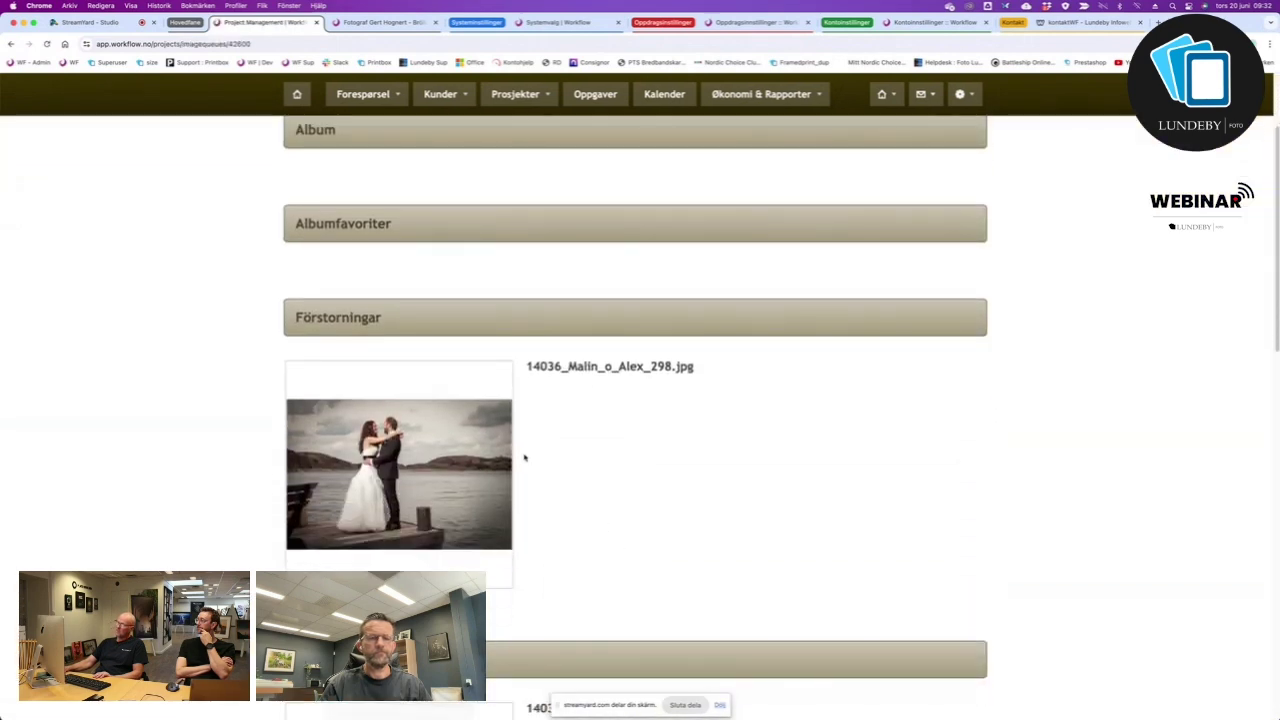
scroll(628, 504, down, 15)
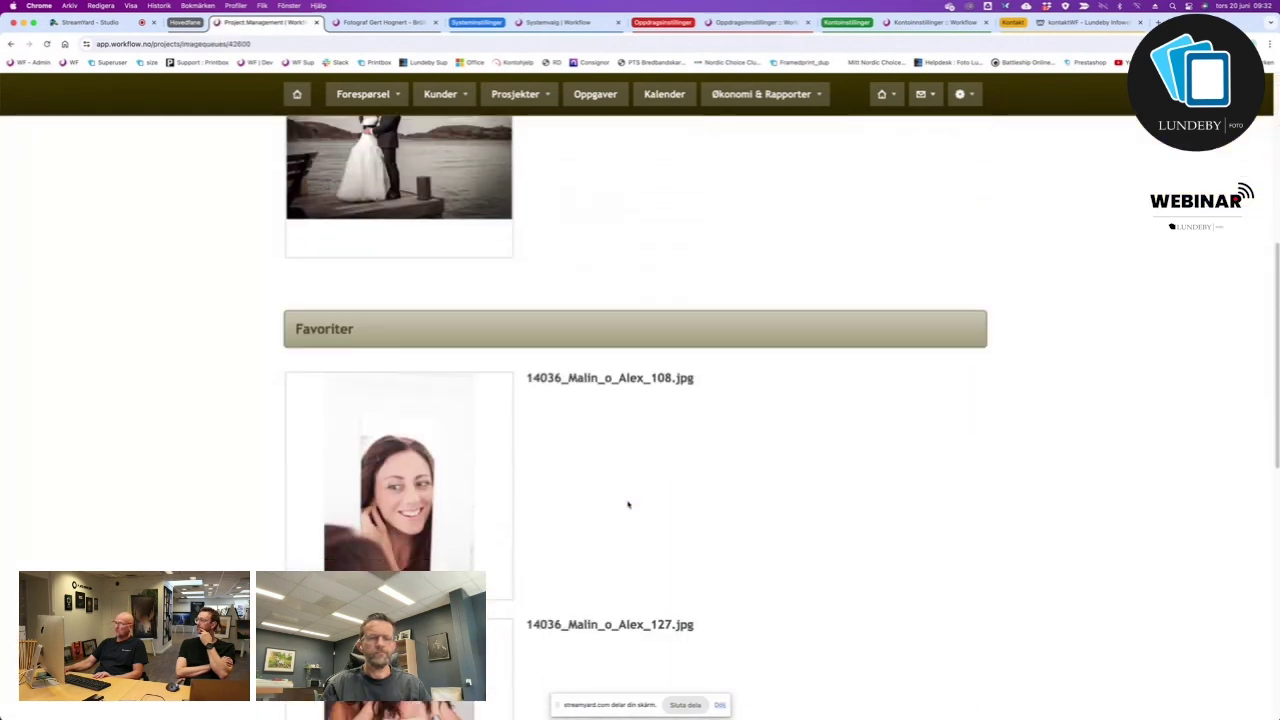
scroll(628, 504, down, 5)
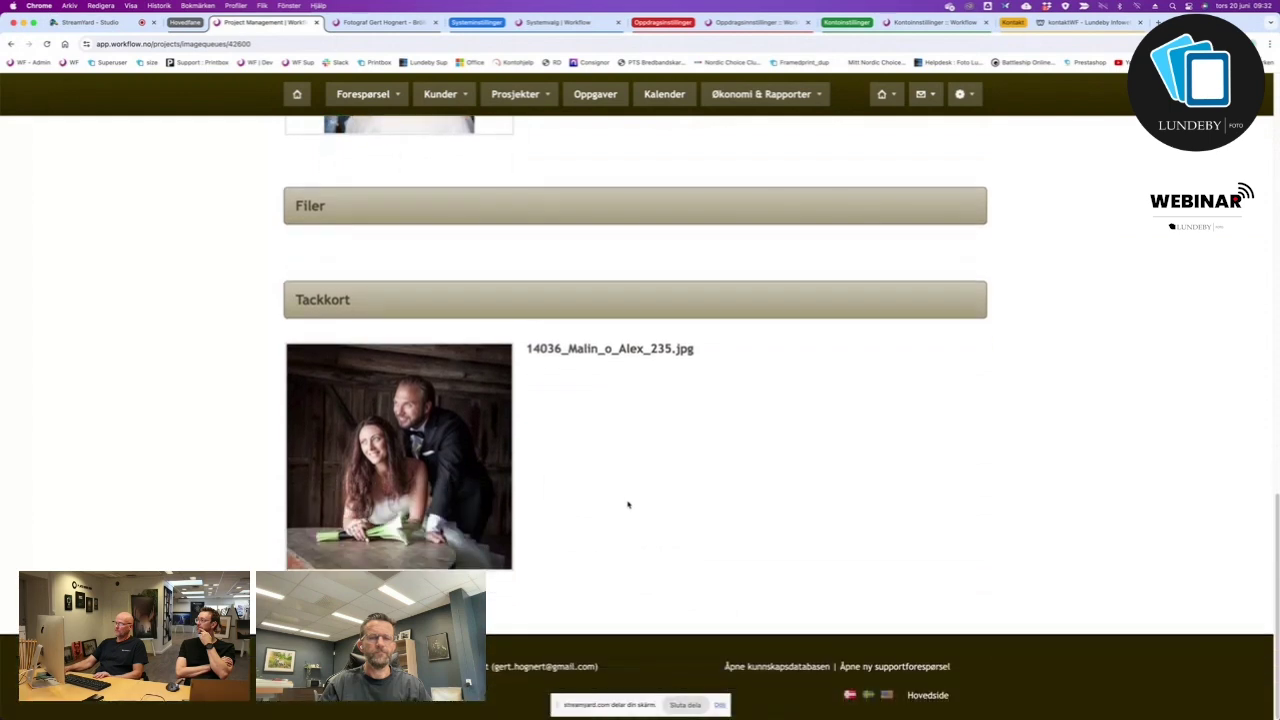
scroll(628, 504, up, 20)
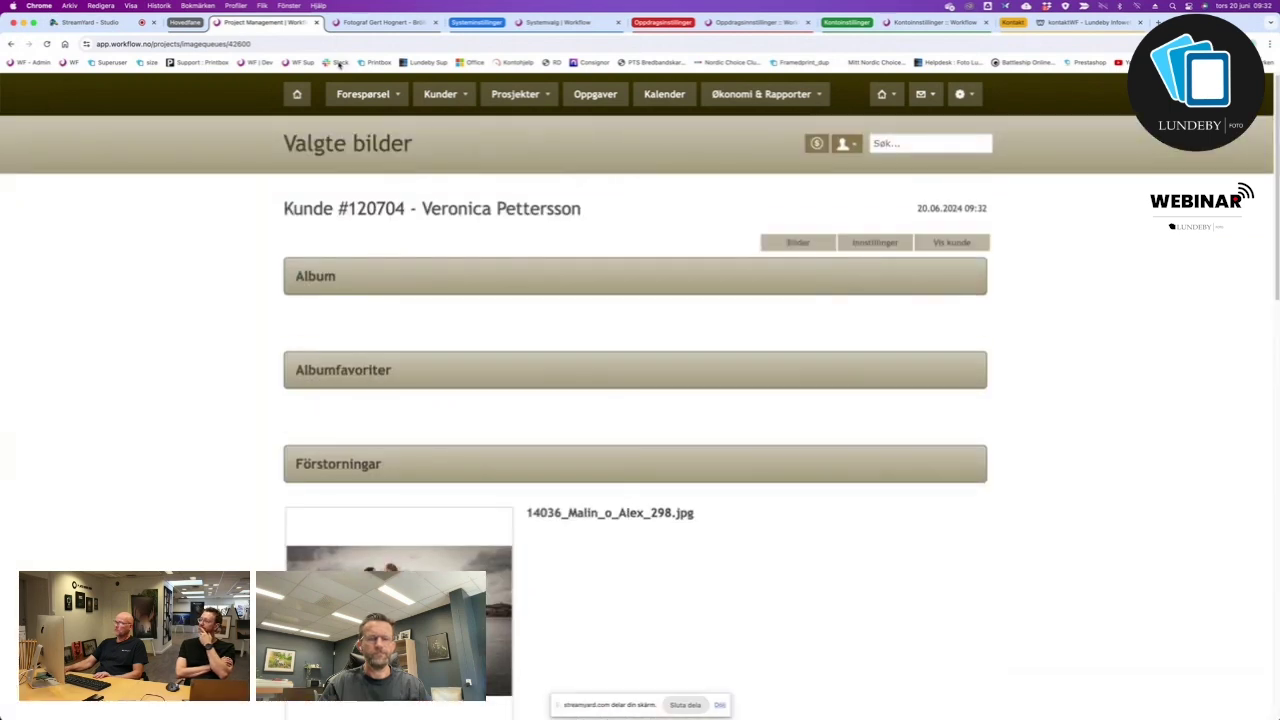
click(298, 94)
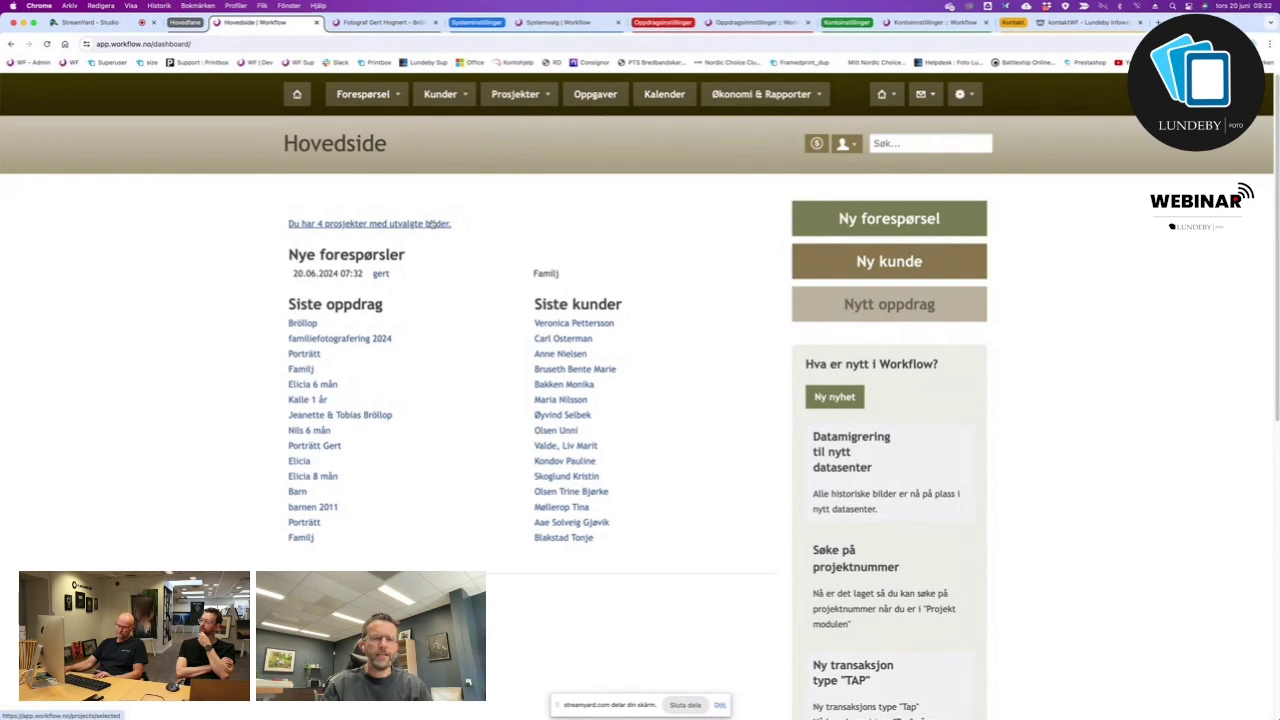
mouse_move(620, 716)
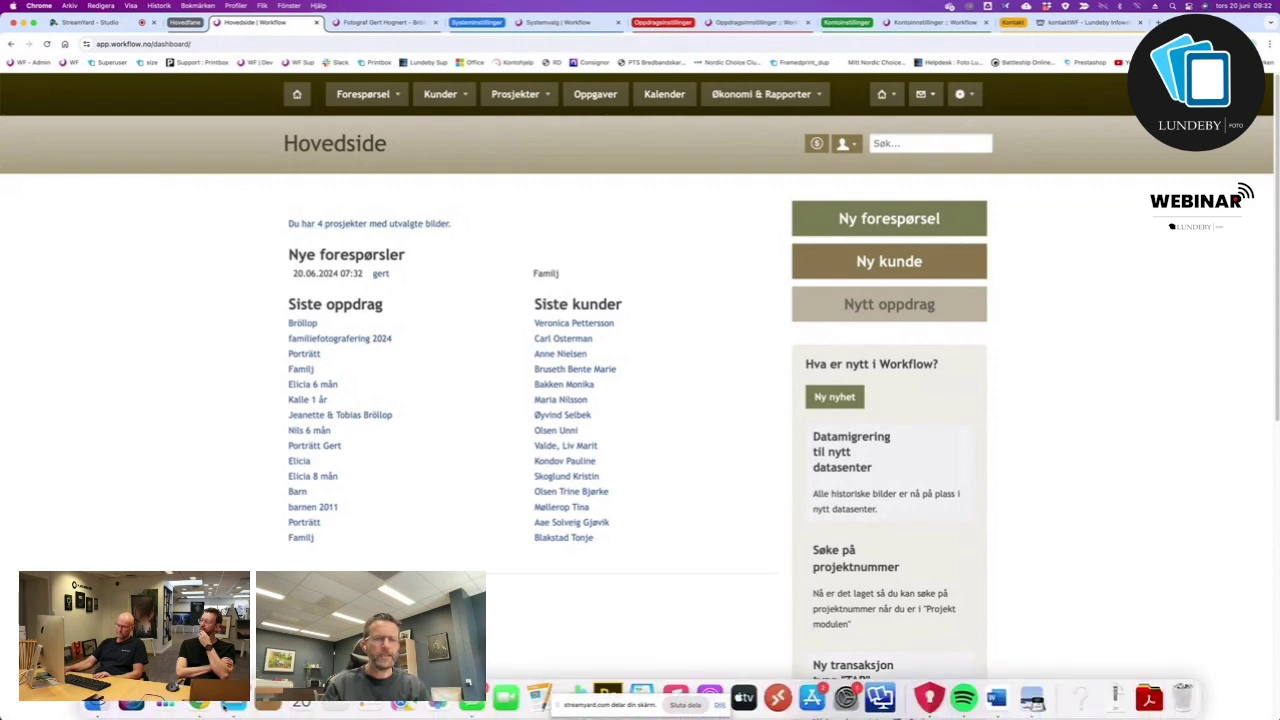
click(131, 703)
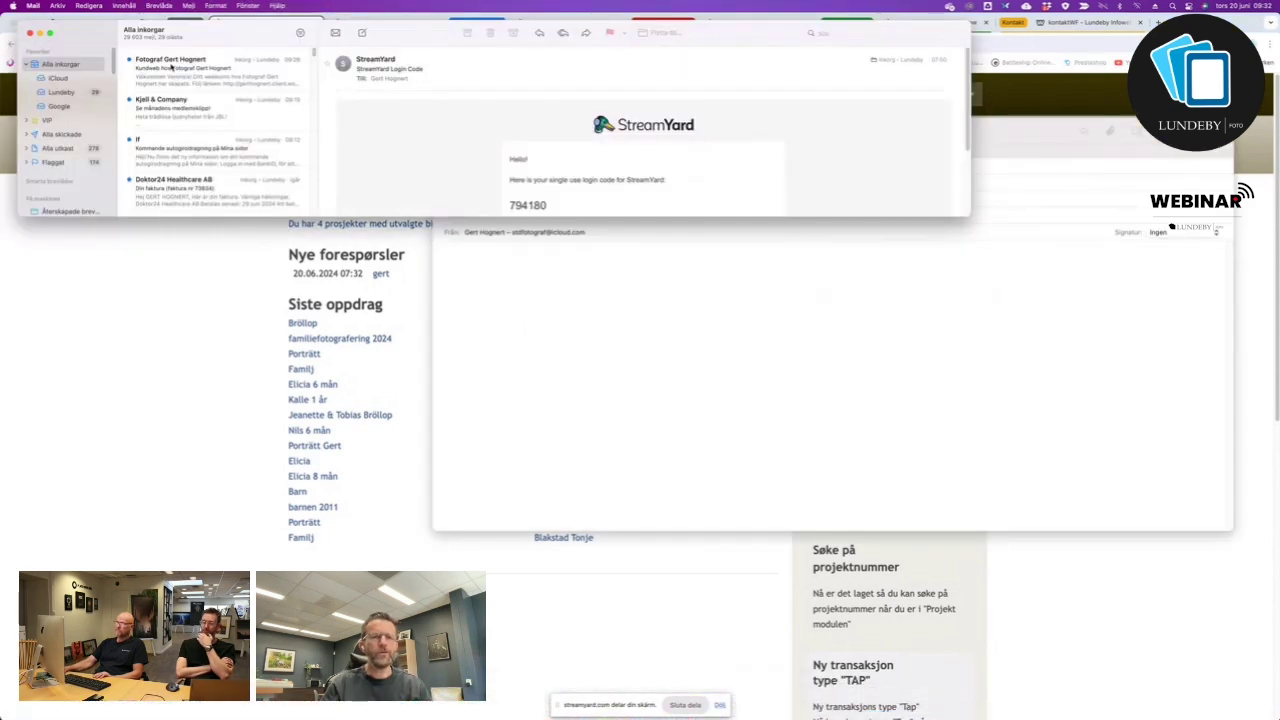
click(171, 67)
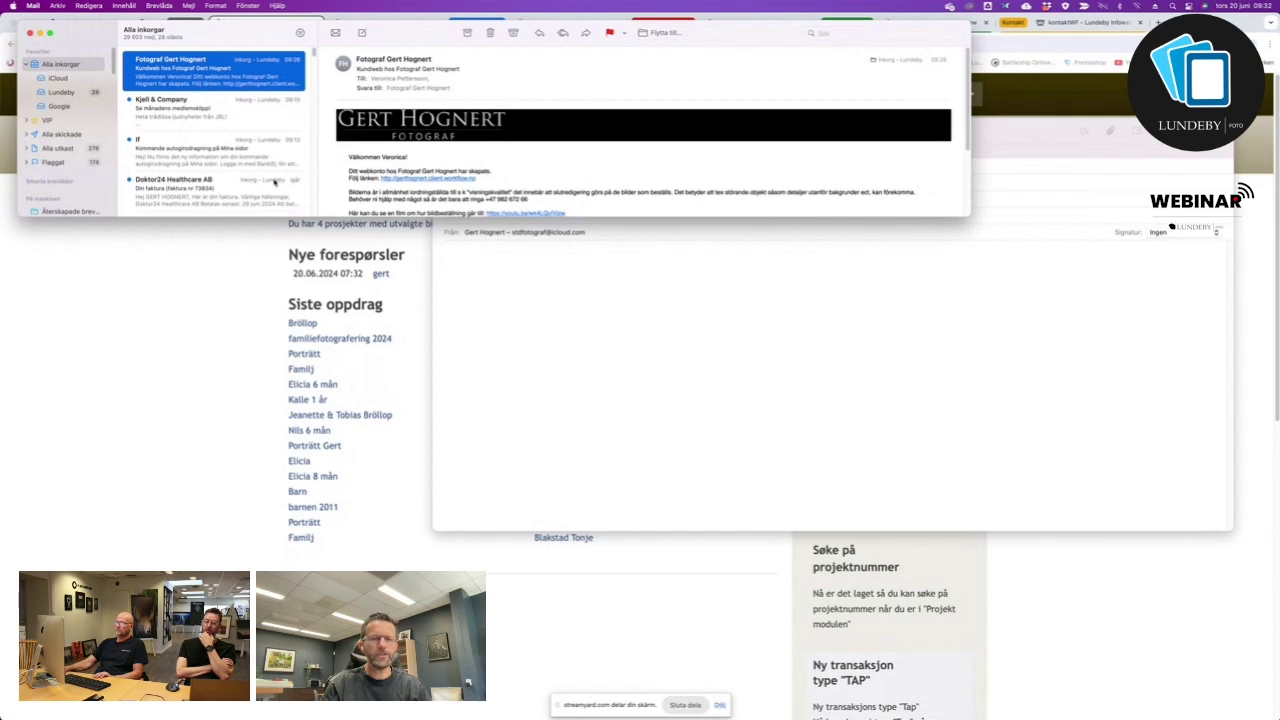
scroll(484, 190, down, 3)
scroll(484, 190, up, 3)
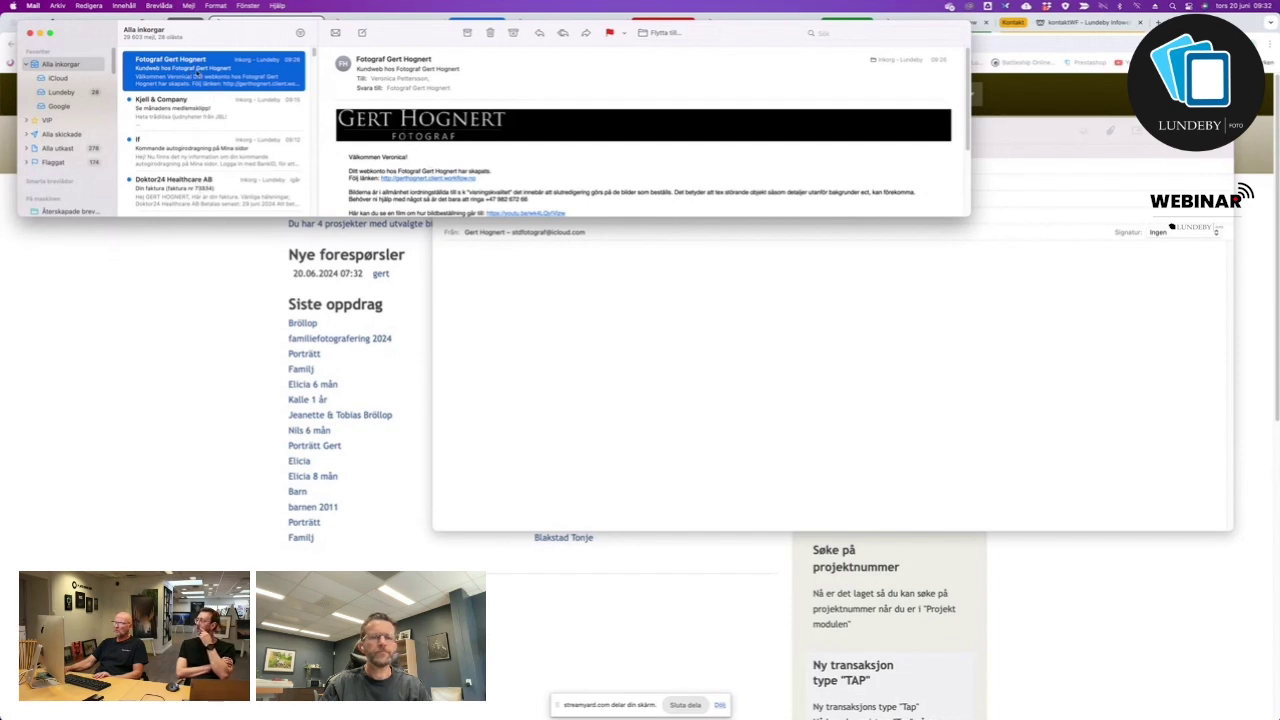
scroll(484, 160, down, 2)
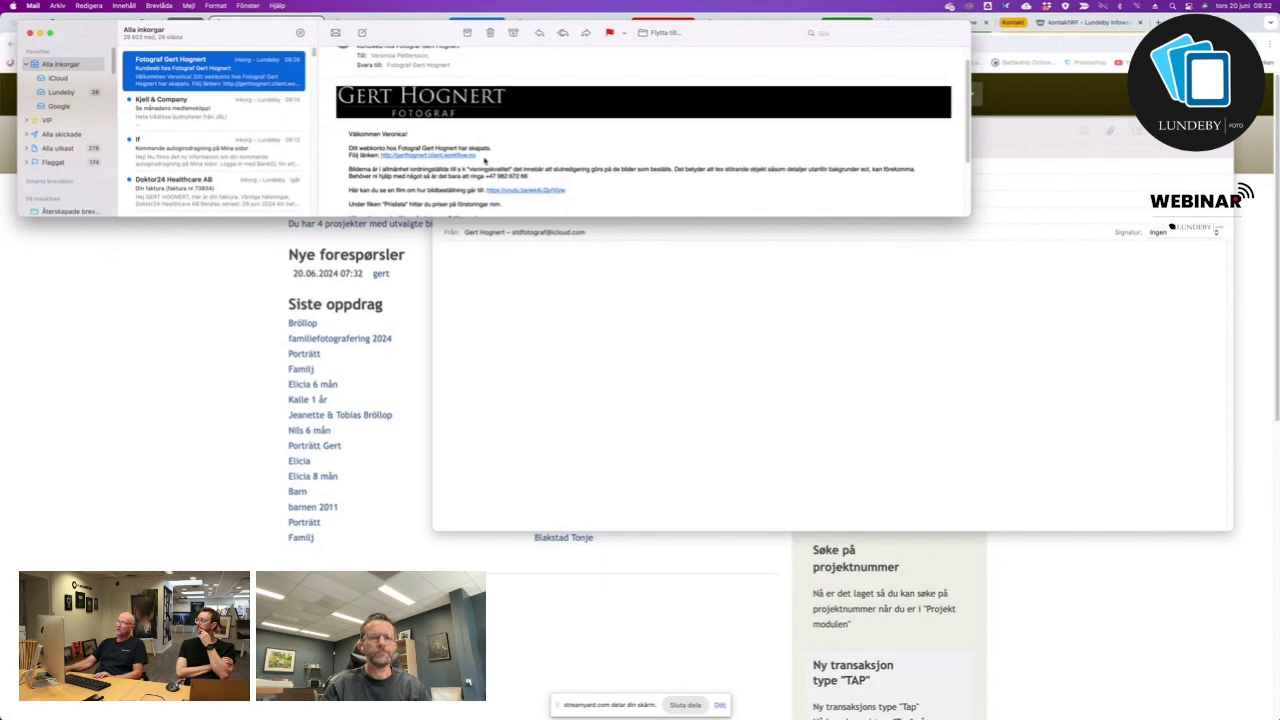
scroll(500, 162, down, 1)
scroll(500, 160, down, 5)
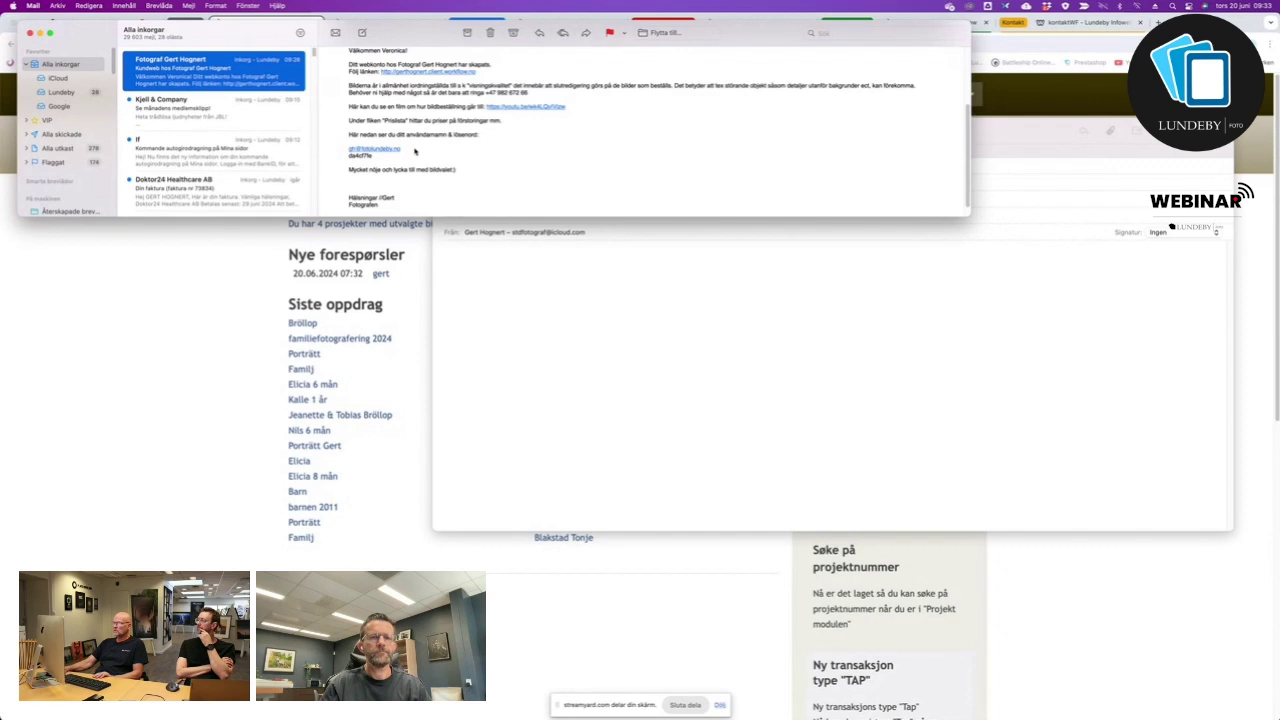
click(415, 151)
drag(369, 158, 339, 157)
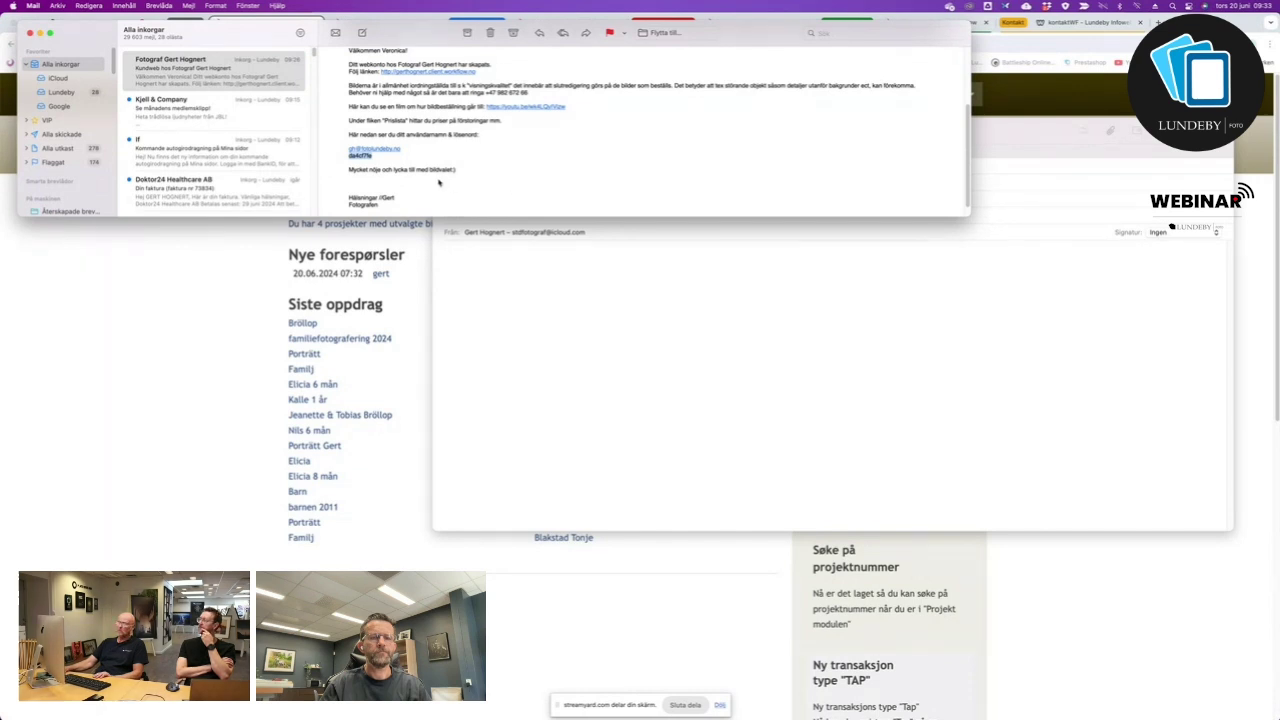
scroll(450, 158, up, 5)
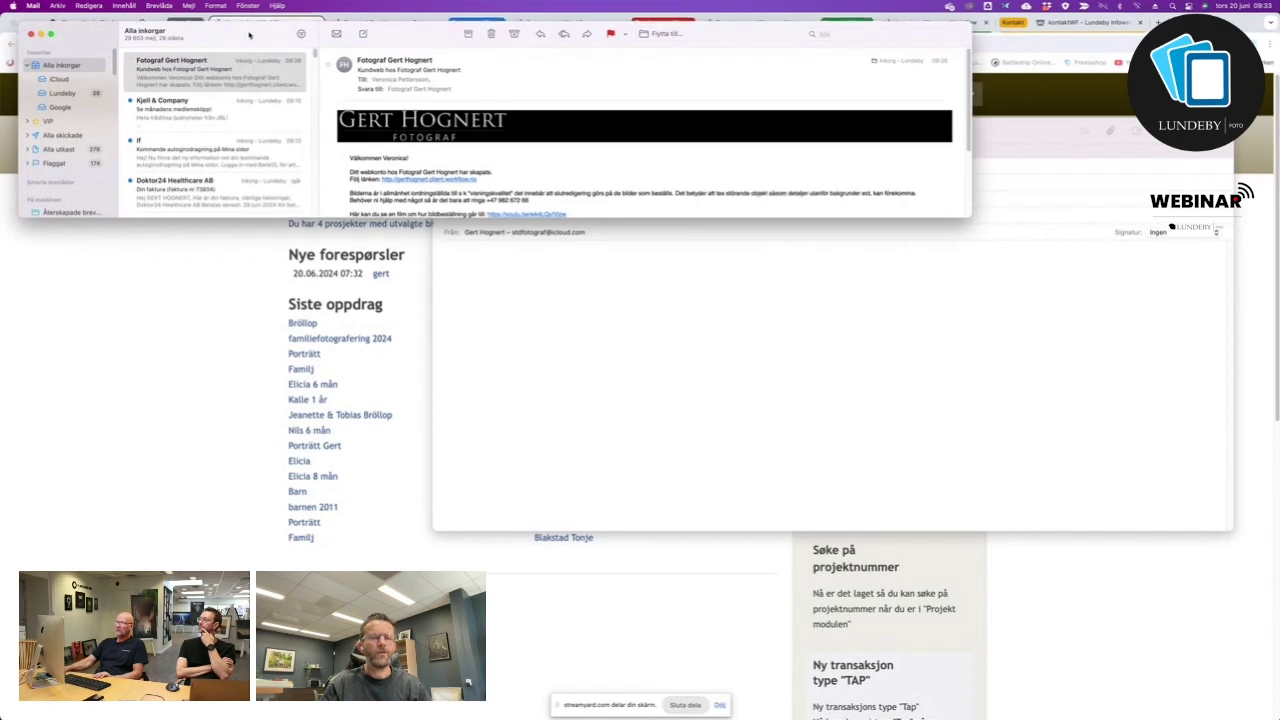
drag(247, 36, 281, 51)
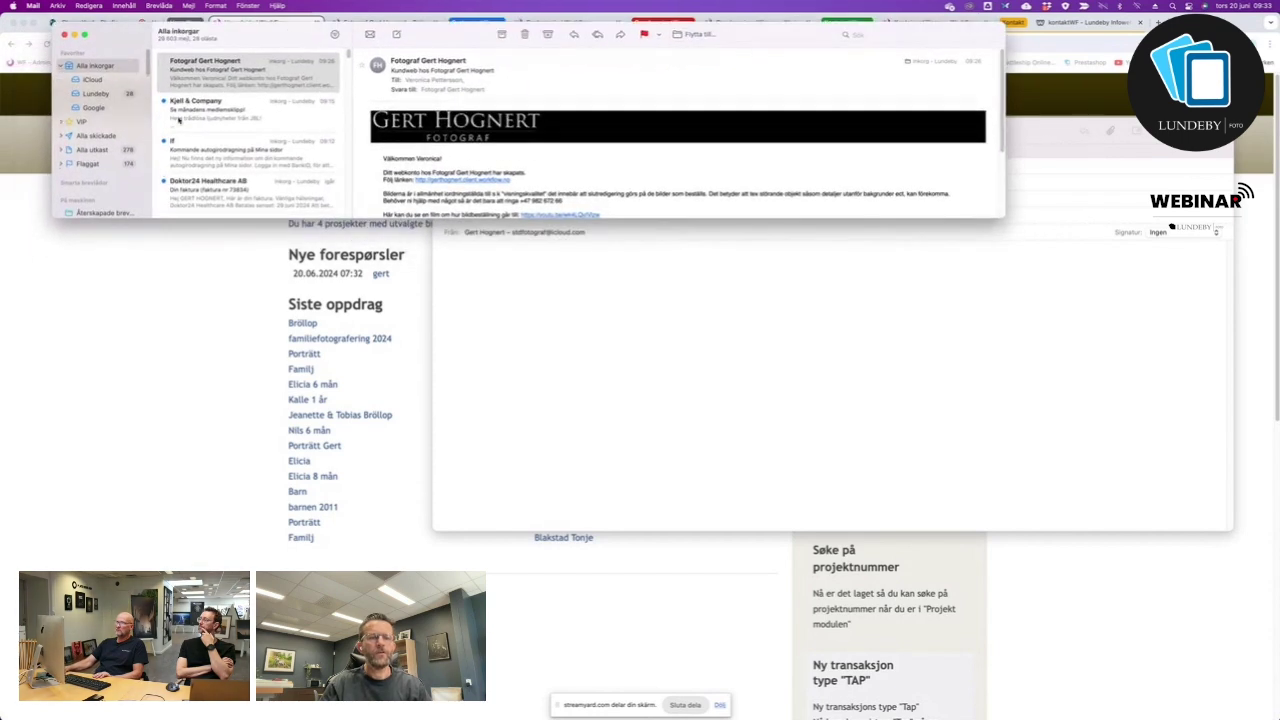
click(160, 256)
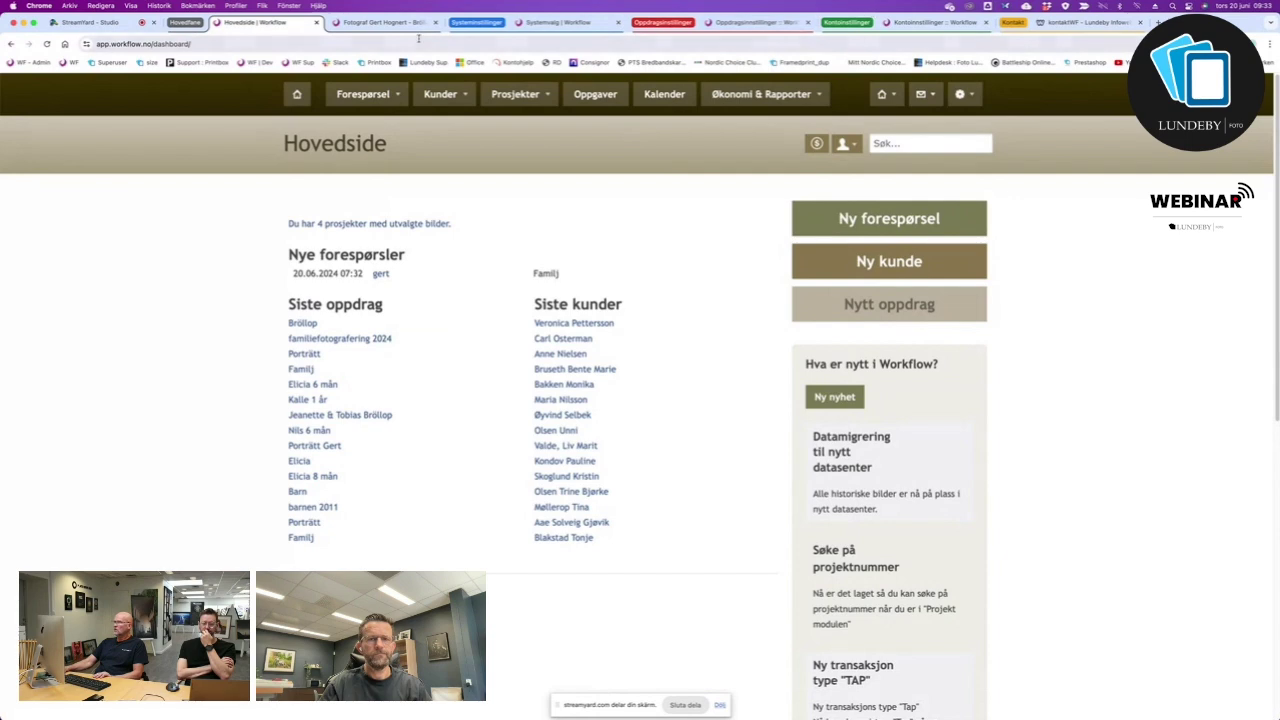
Close the client confirmation tab, leaving the Hovedside dashboard showing.
click(381, 23)
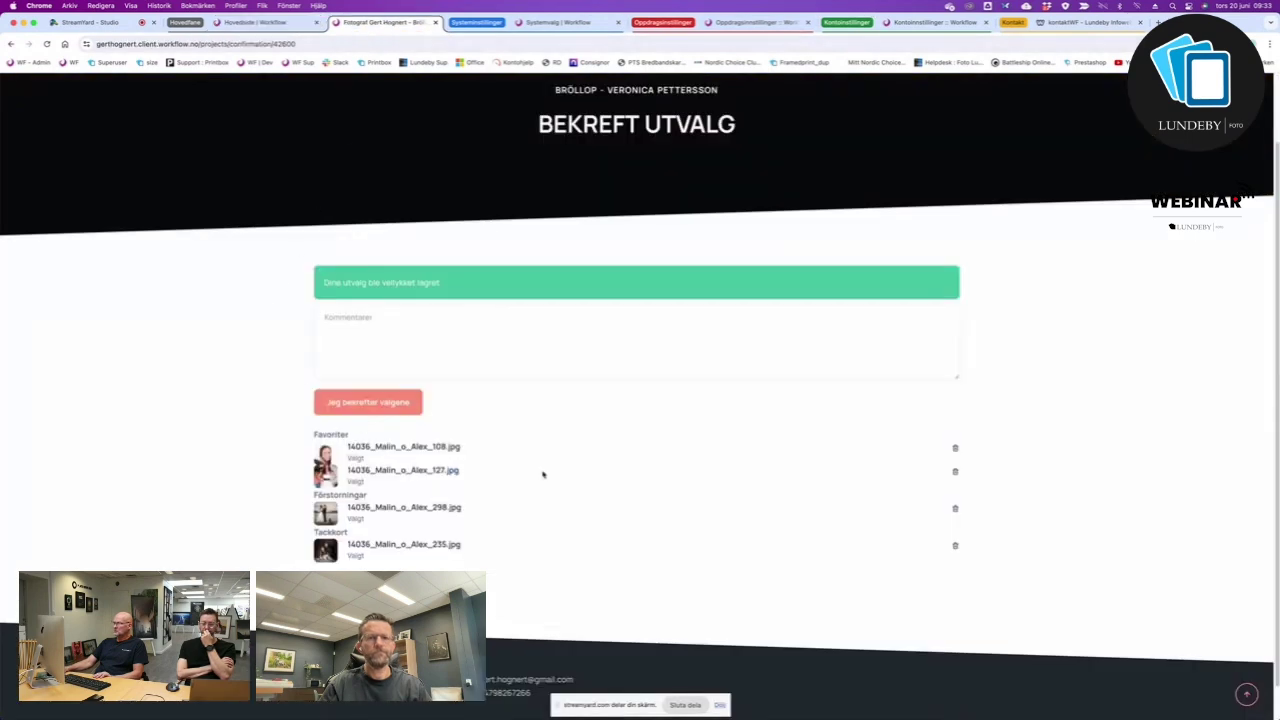
scroll(657, 440, up, 2)
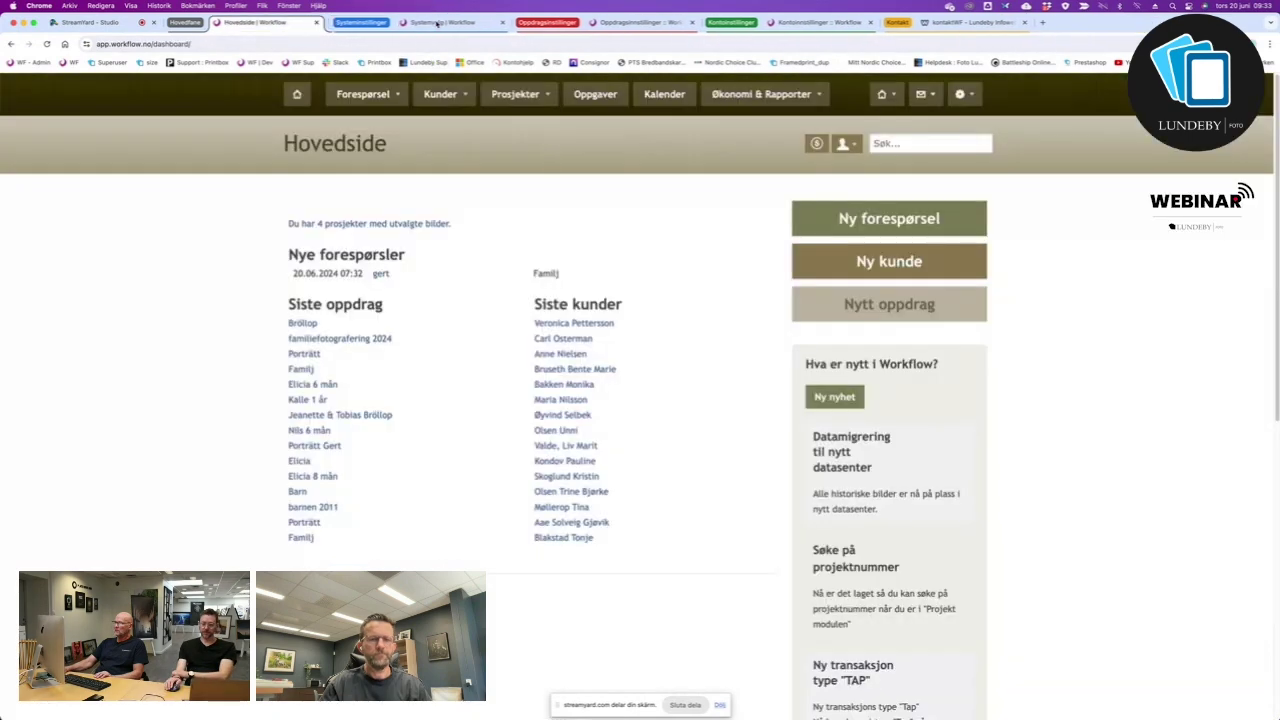
click(436, 22)
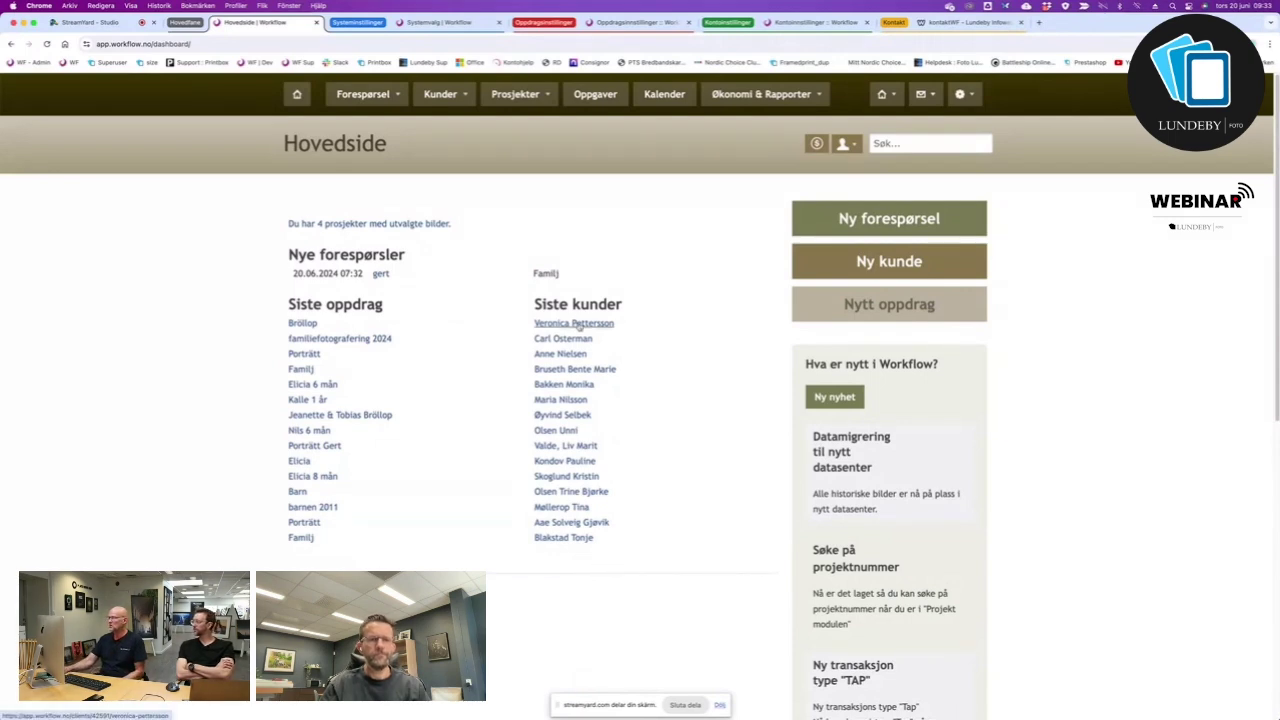
click(578, 324)
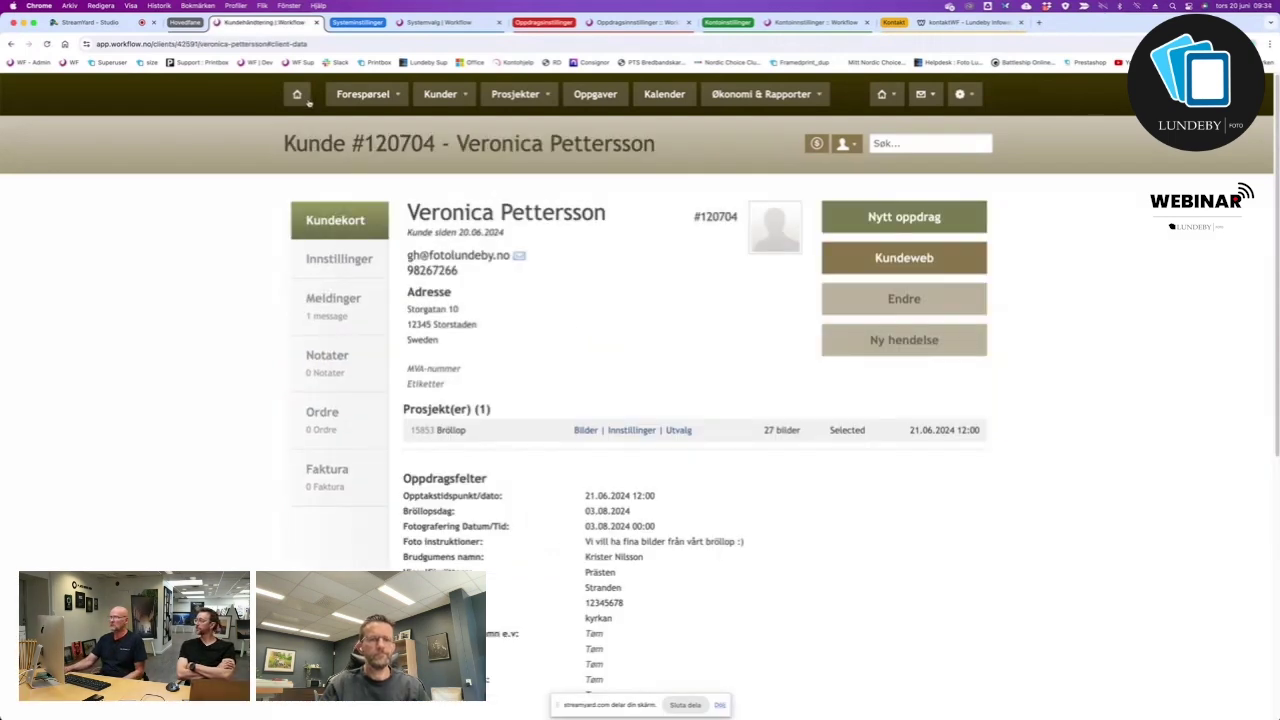
click(298, 95)
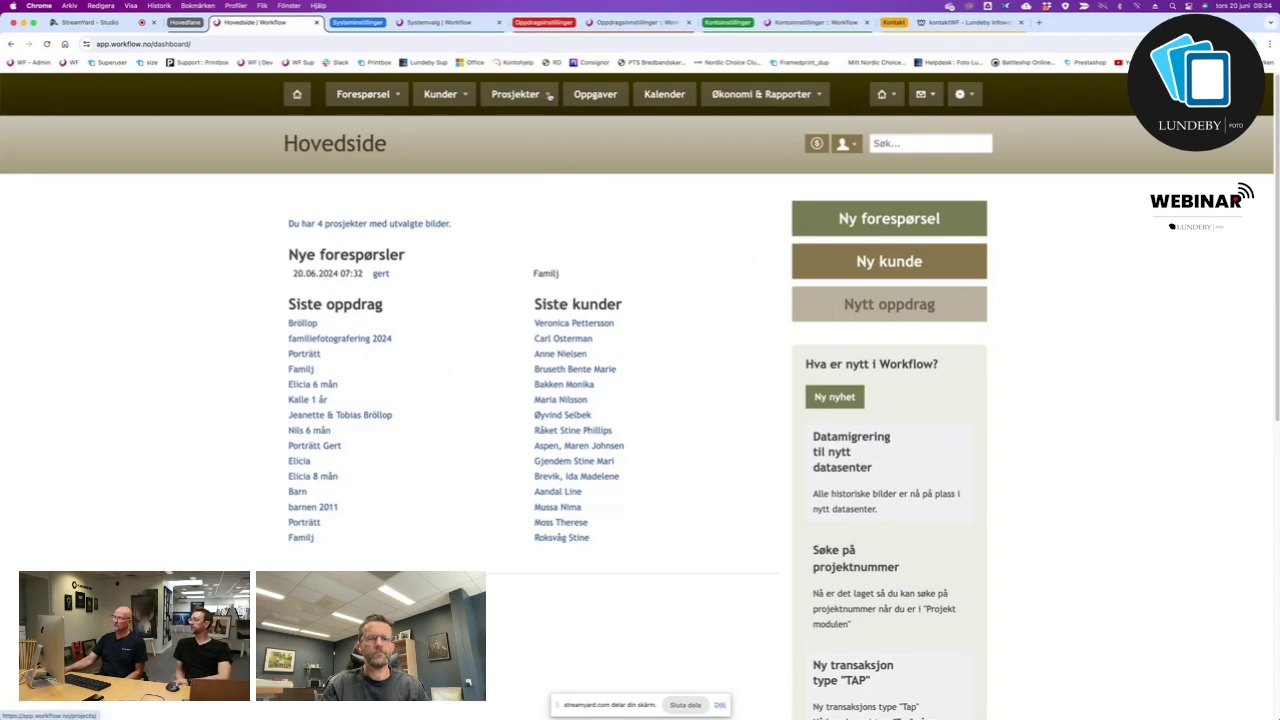
List all projects with Prosjekter > Vis alle, showing Bröllop 131231 at the top.
click(548, 95)
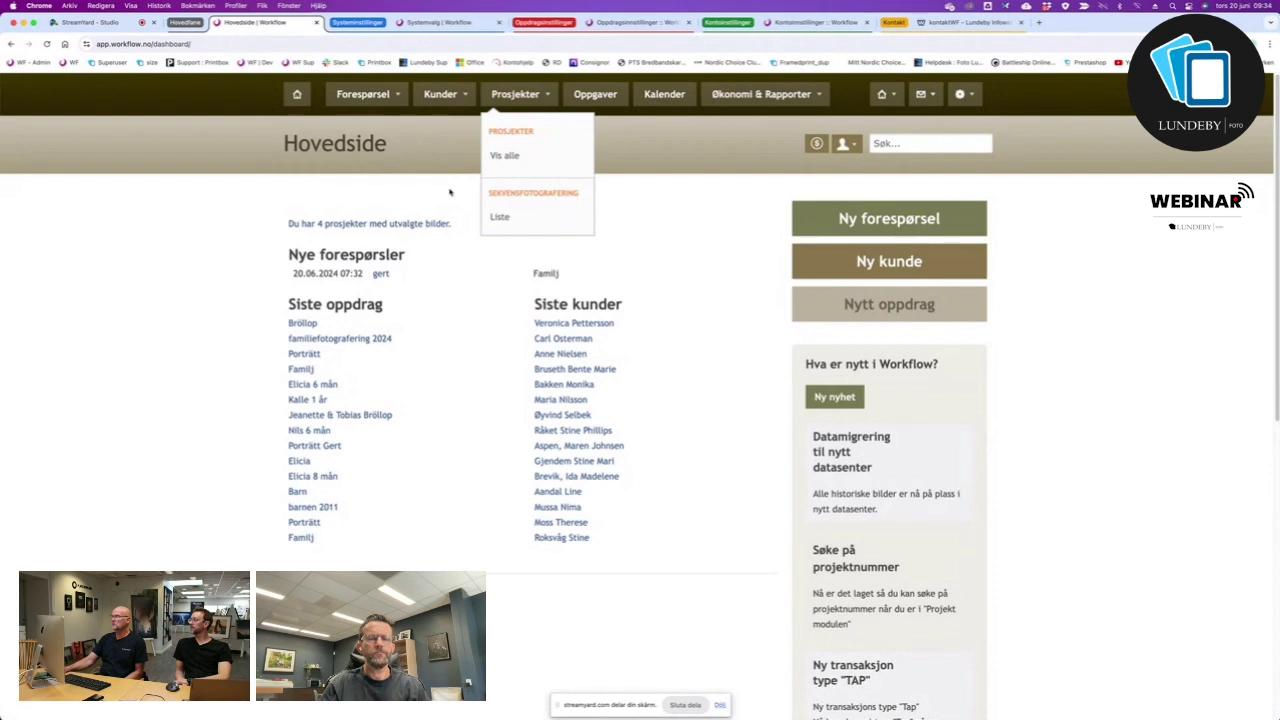
click(516, 157)
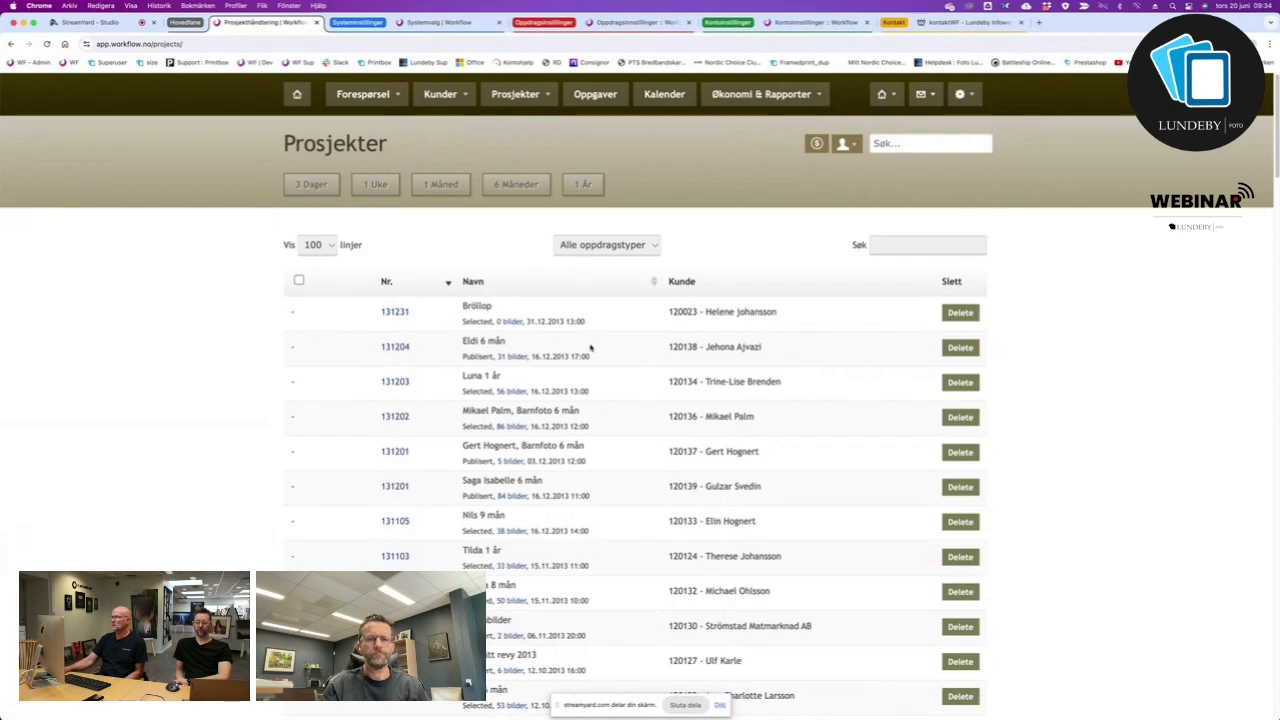
click(652, 247)
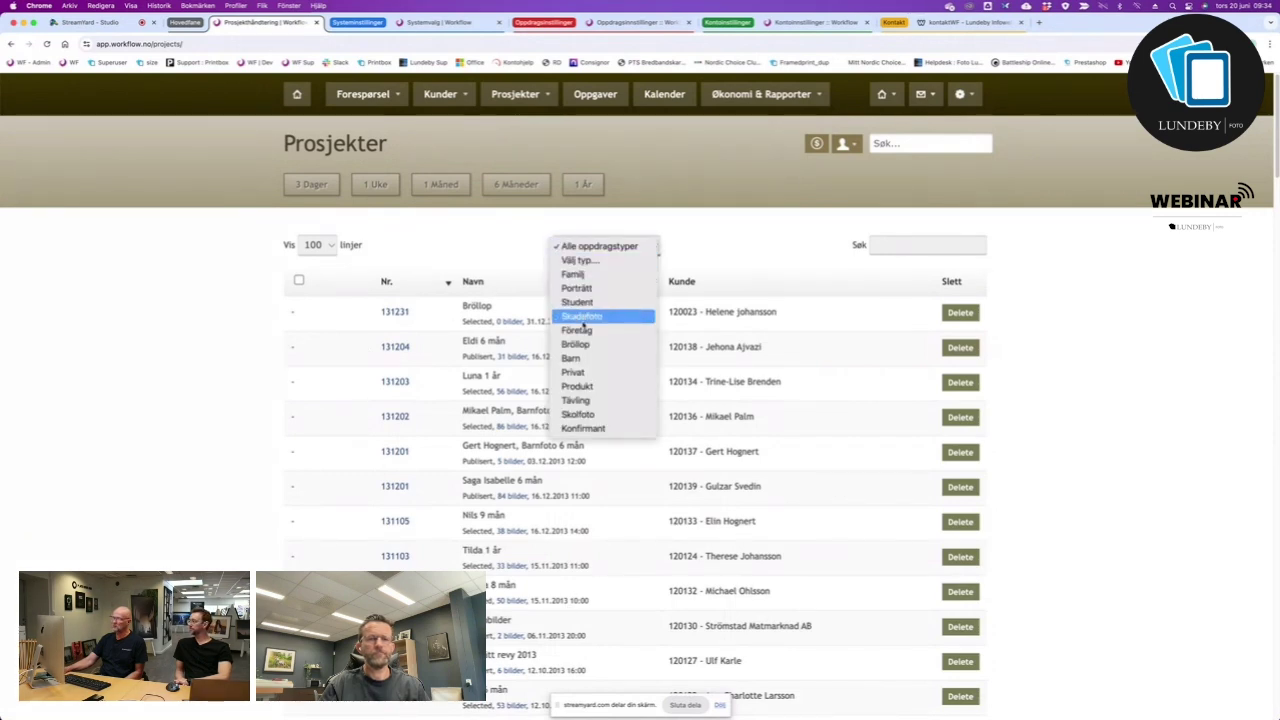
click(582, 344)
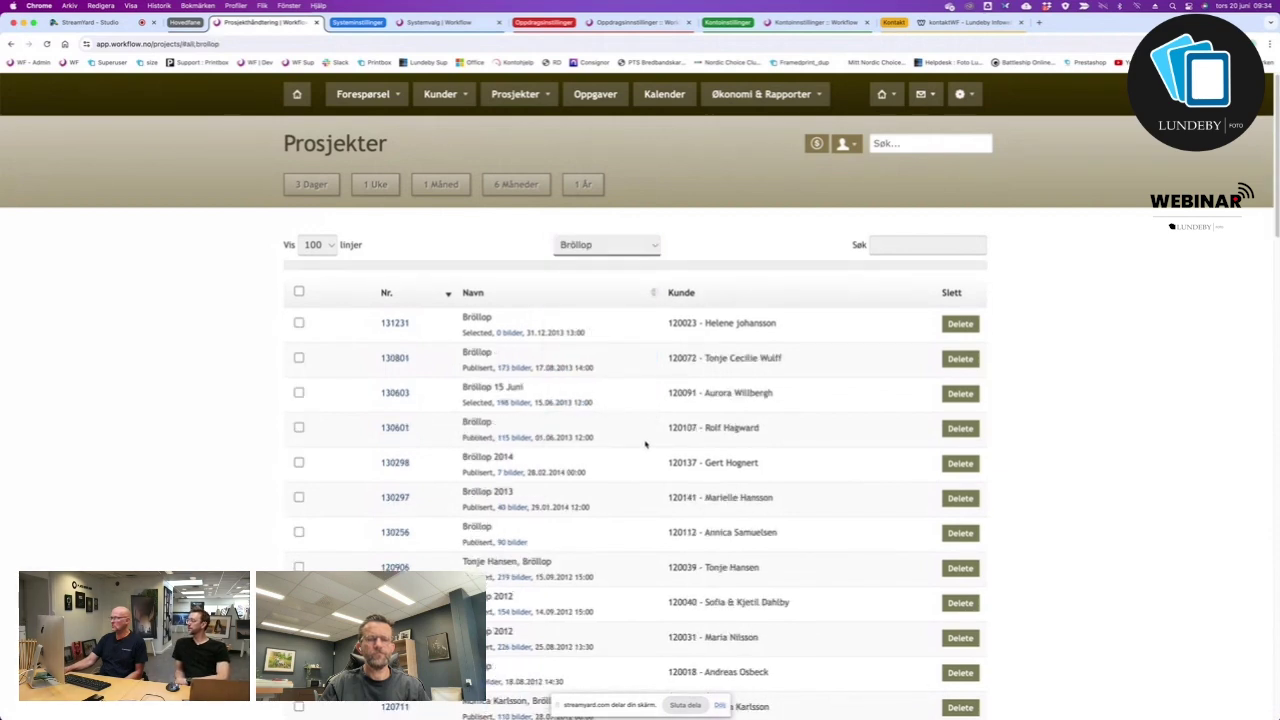
scroll(646, 450, down, 20)
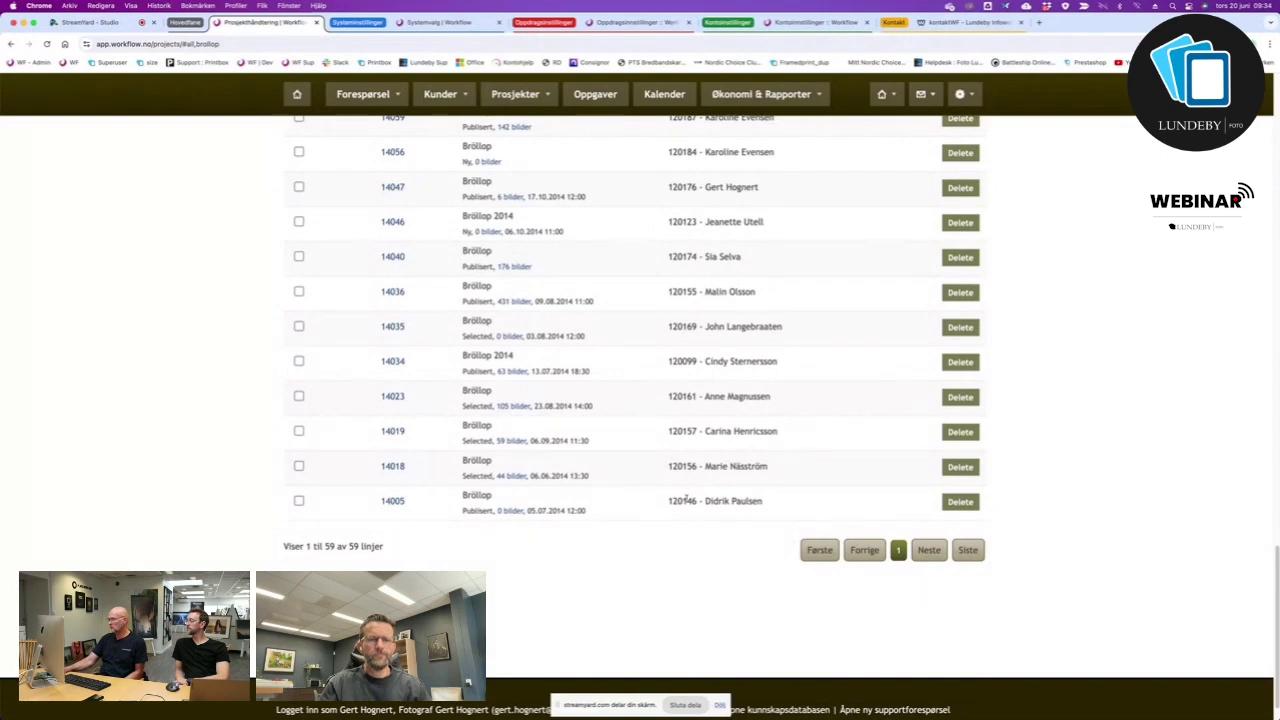
scroll(728, 497, up, 1)
scroll(728, 497, up, 5)
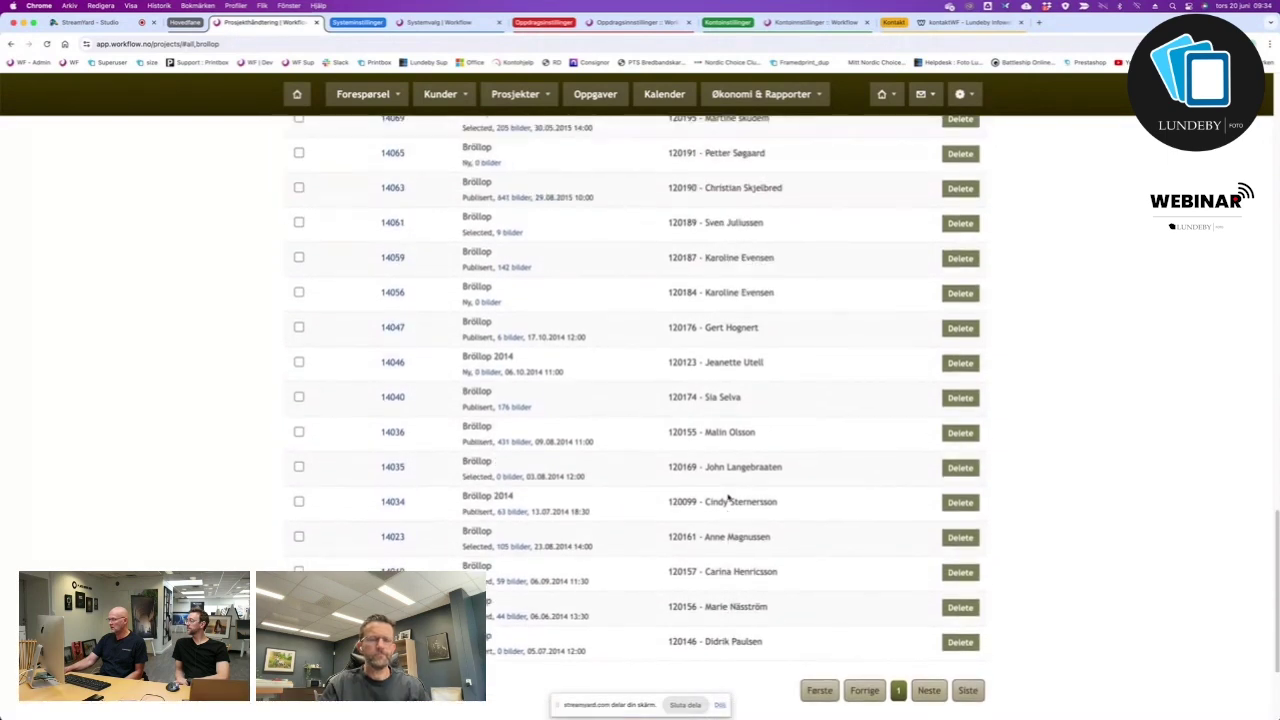
scroll(728, 497, up, 6)
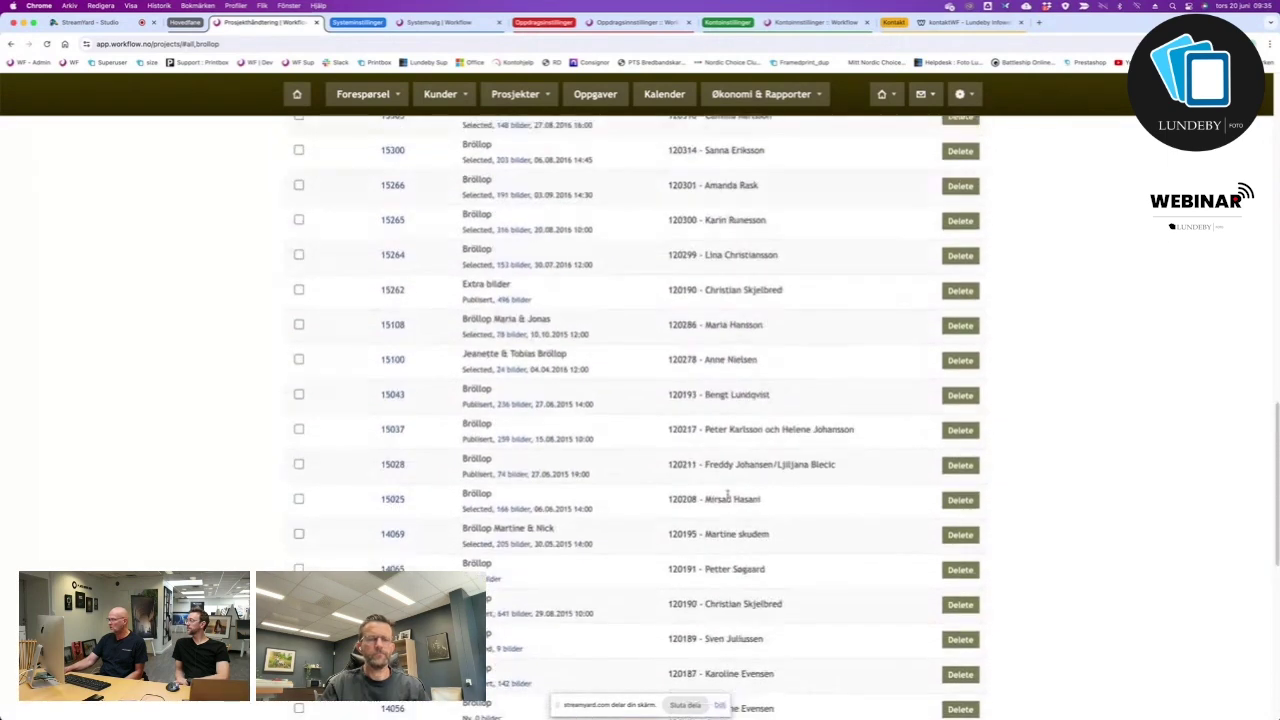
scroll(728, 497, up, 20)
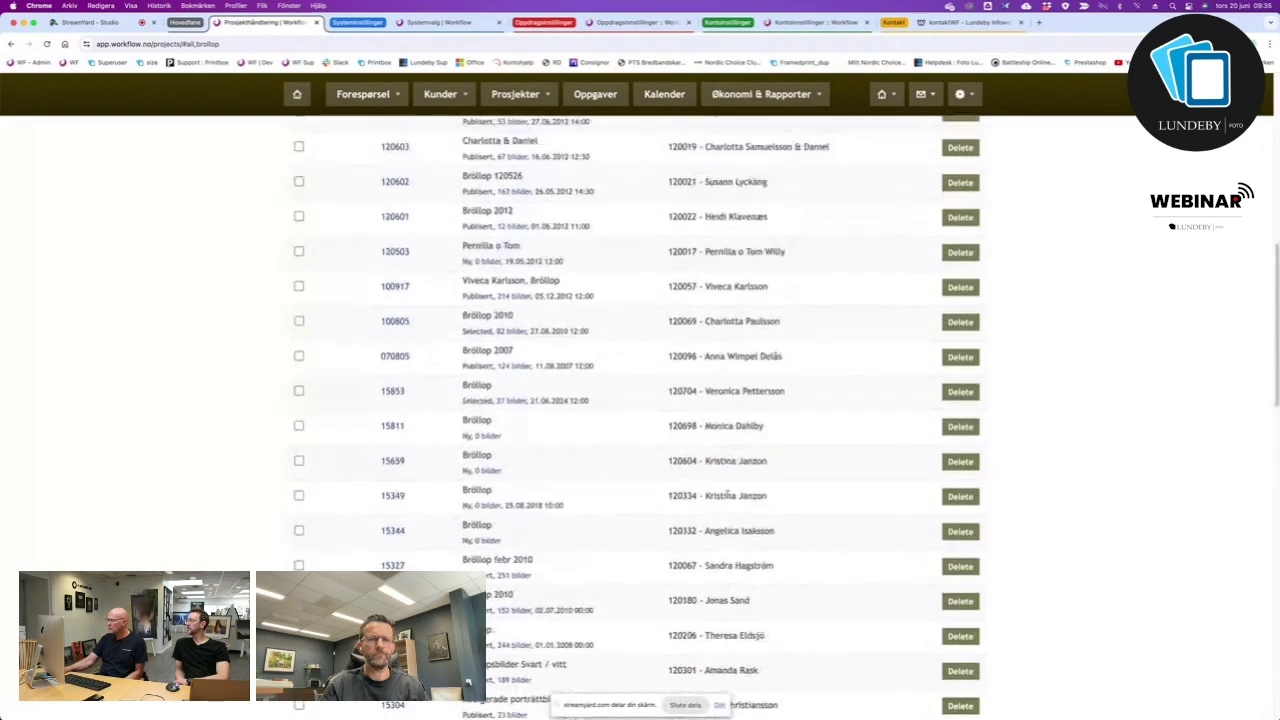
scroll(728, 497, up, 15)
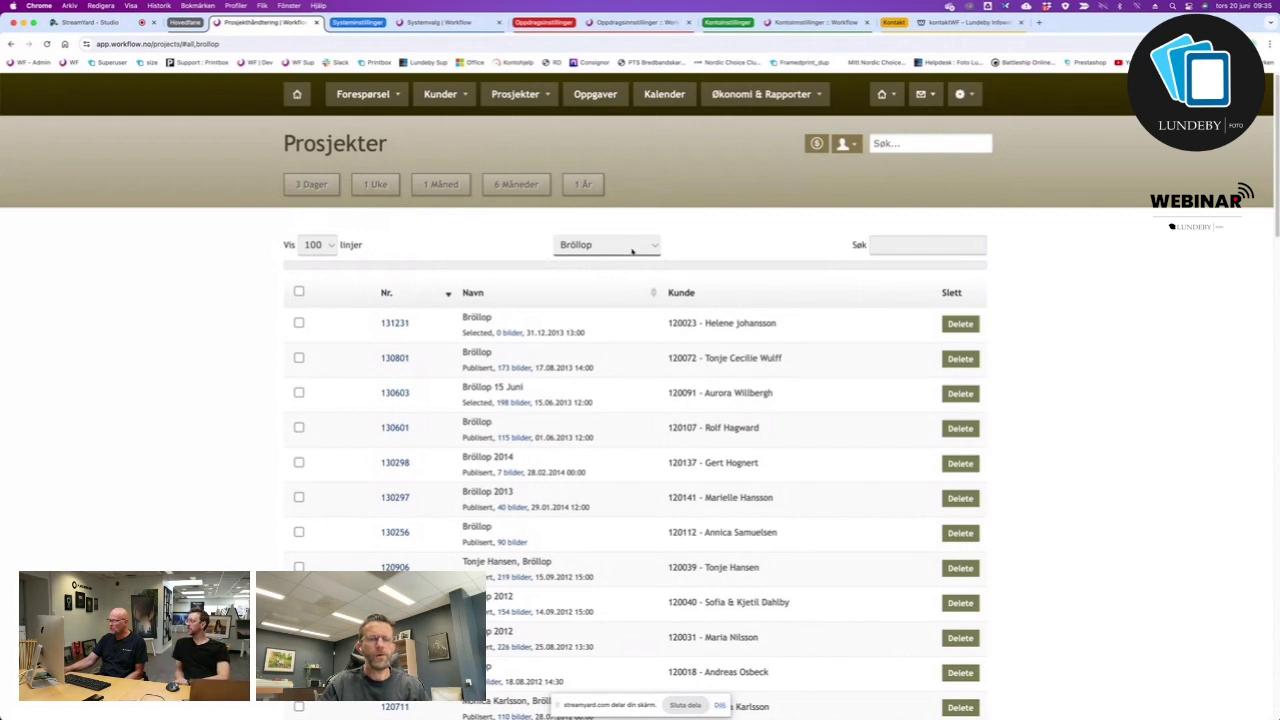
click(449, 294)
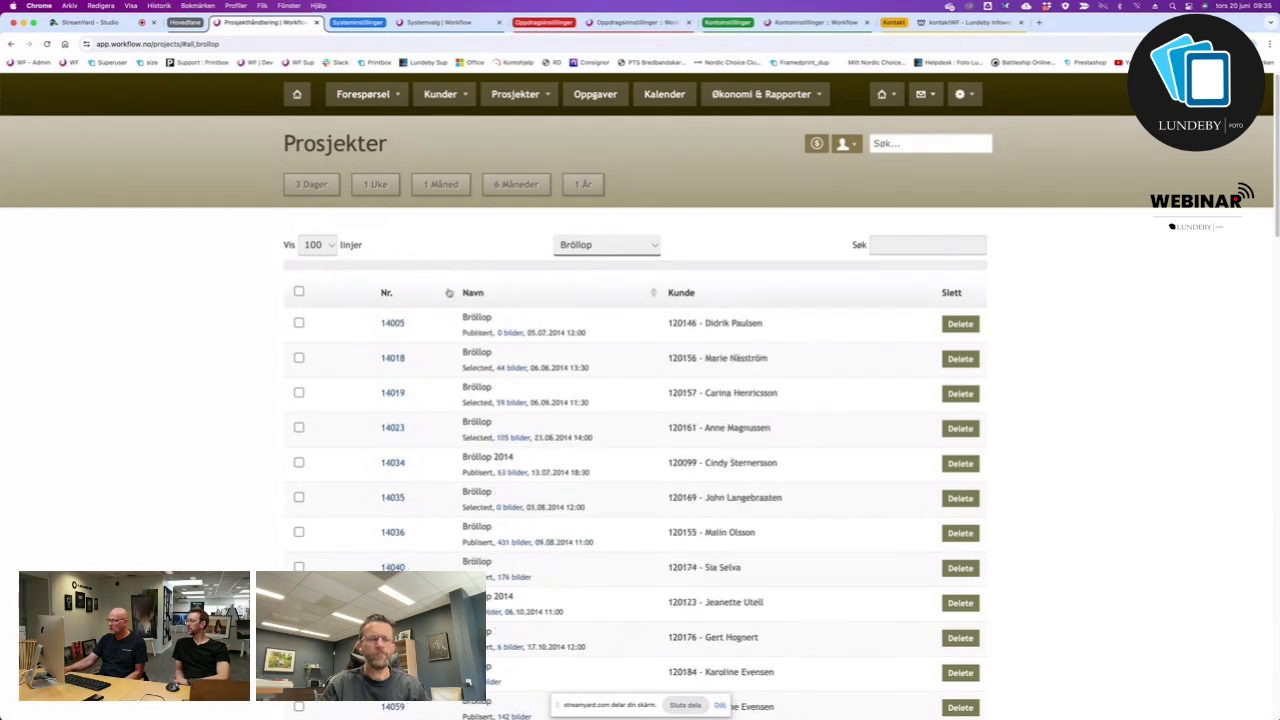
click(449, 293)
scroll(693, 619, down, 10)
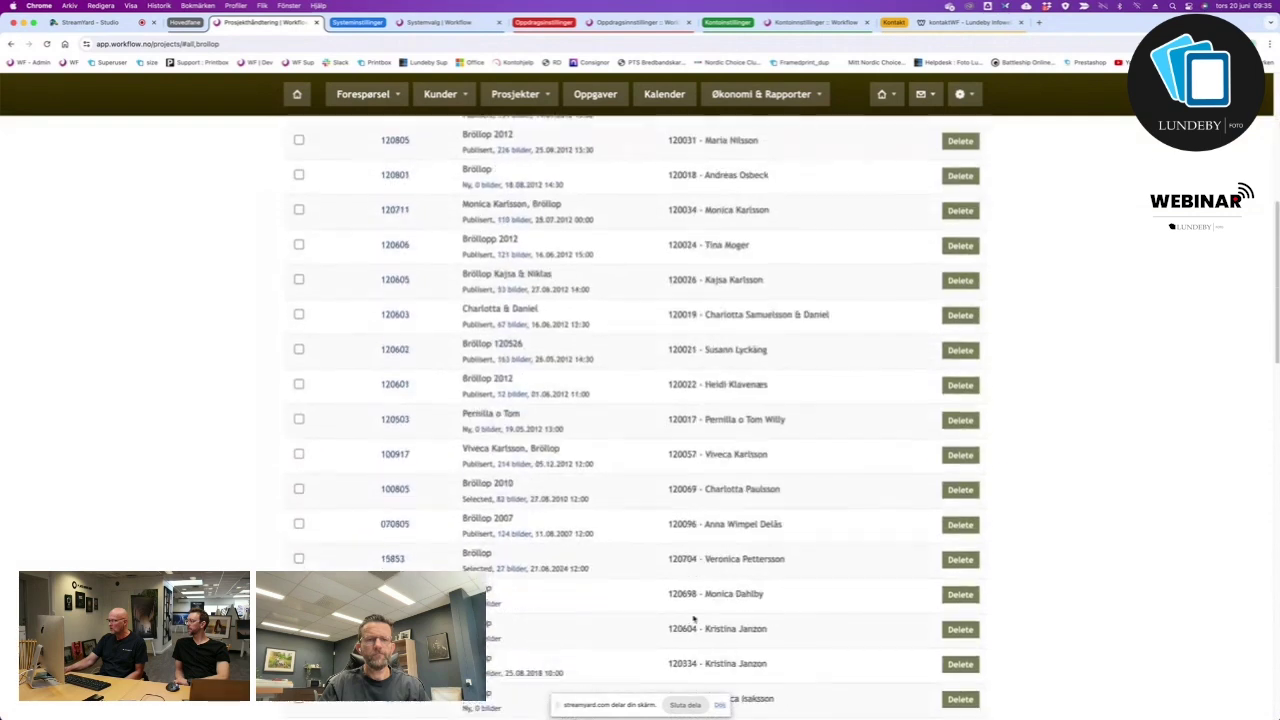
scroll(693, 619, down, 12)
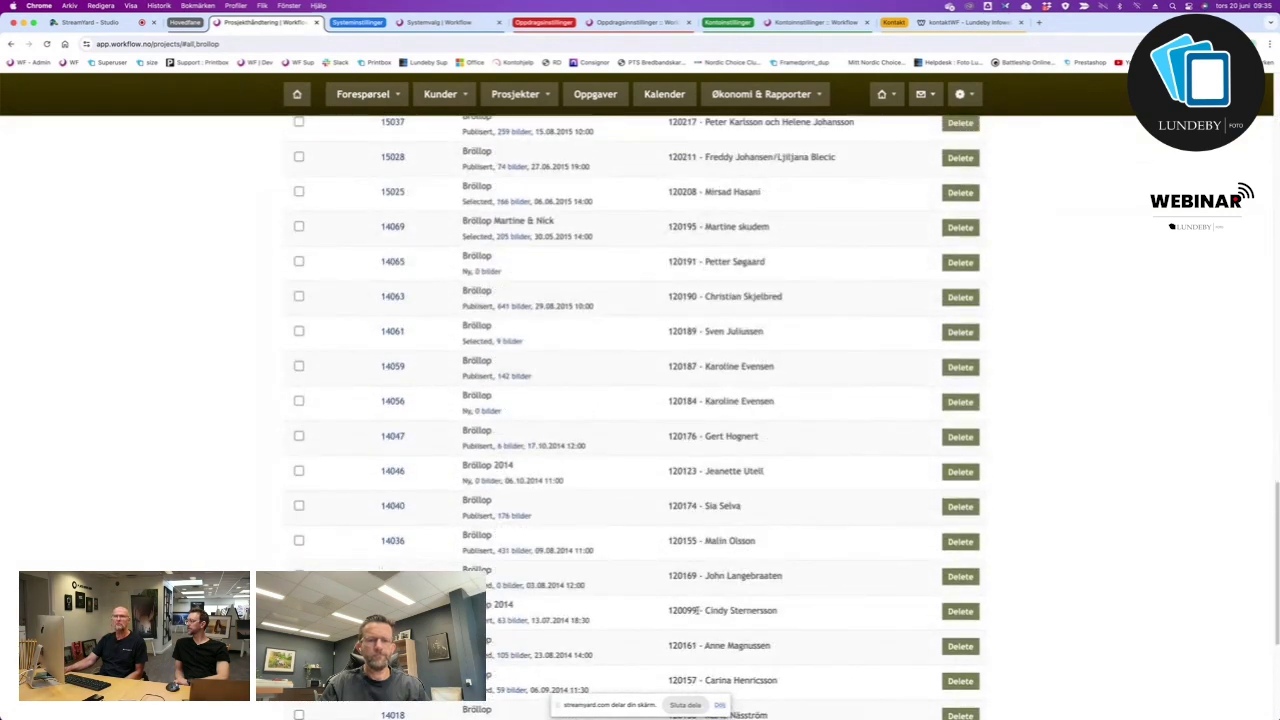
scroll(658, 462, up, 20)
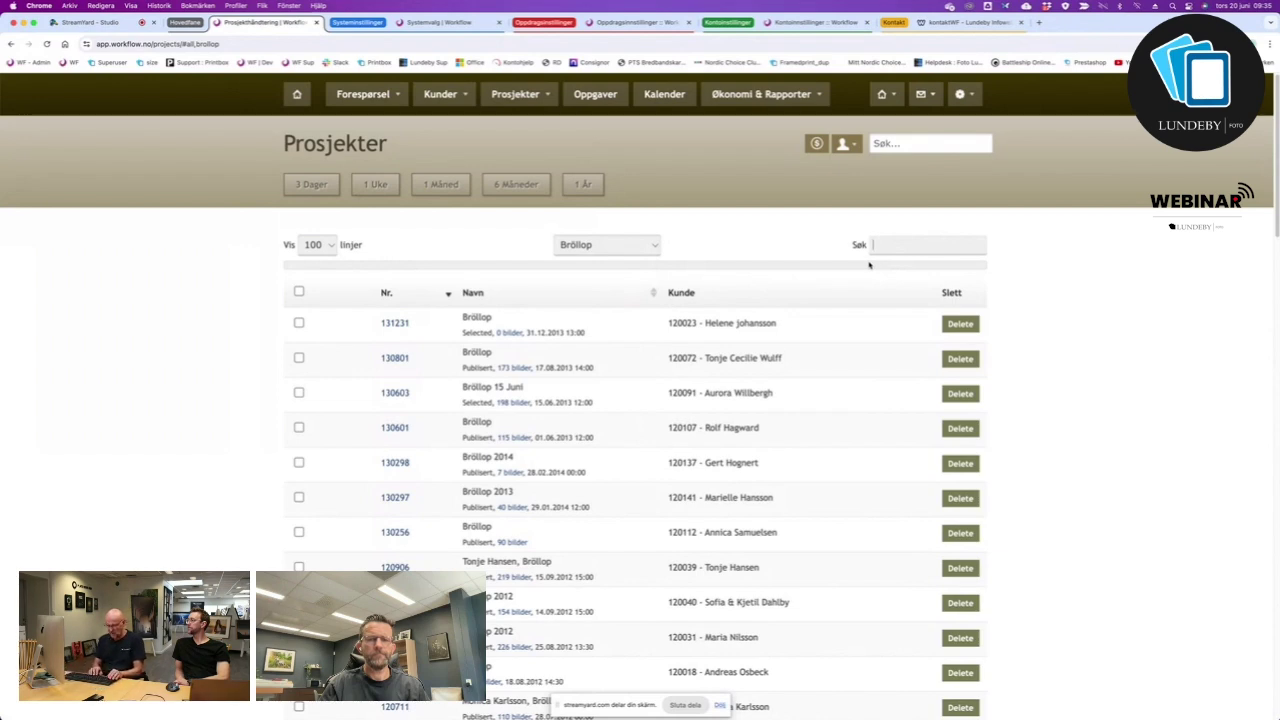
Search for the customer by partial name, clear the search, then return to the Hovedside dashboard.
text(vero)
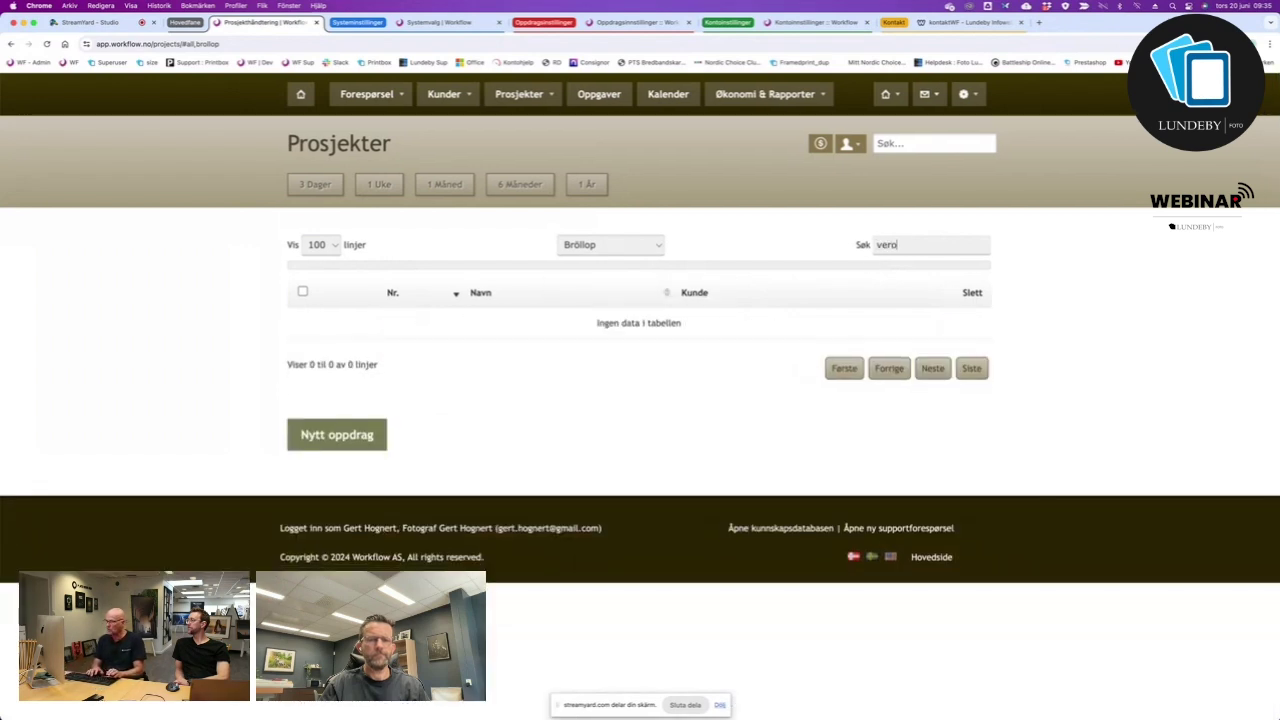
key(BackSpace)
key(BackSpace)
key(BackSpace)
key(BackSpace)
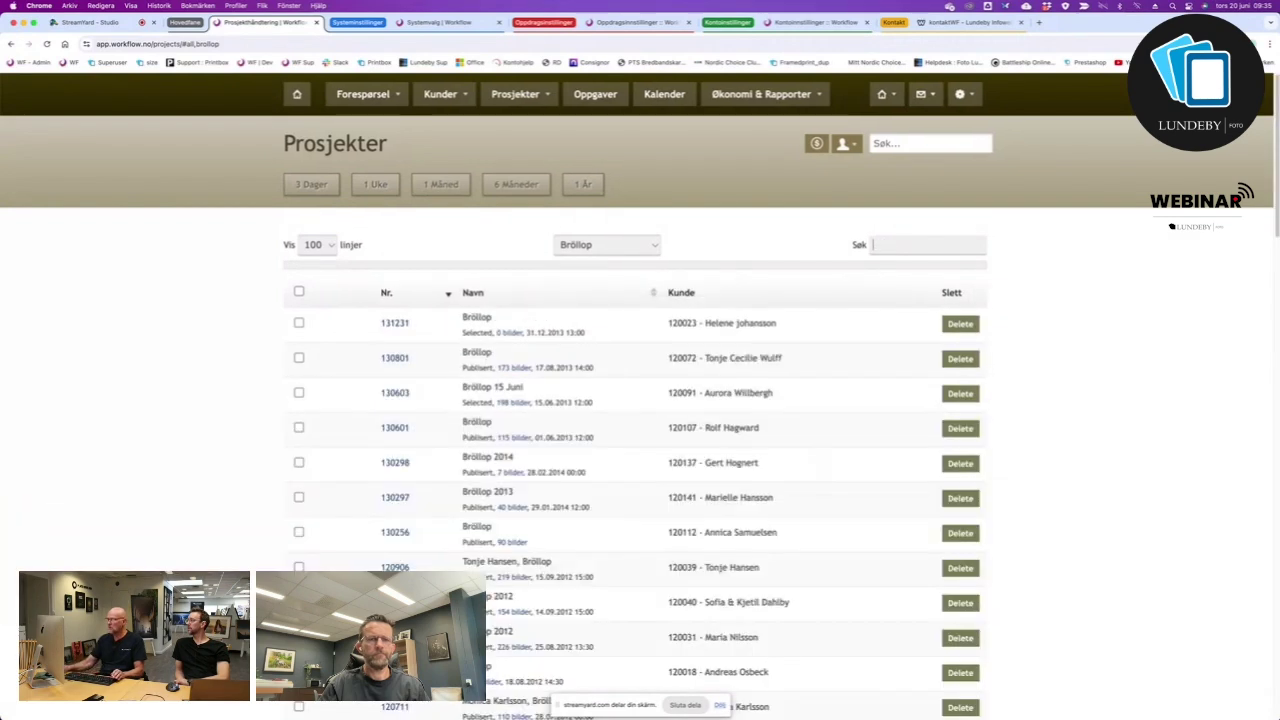
text(vi)
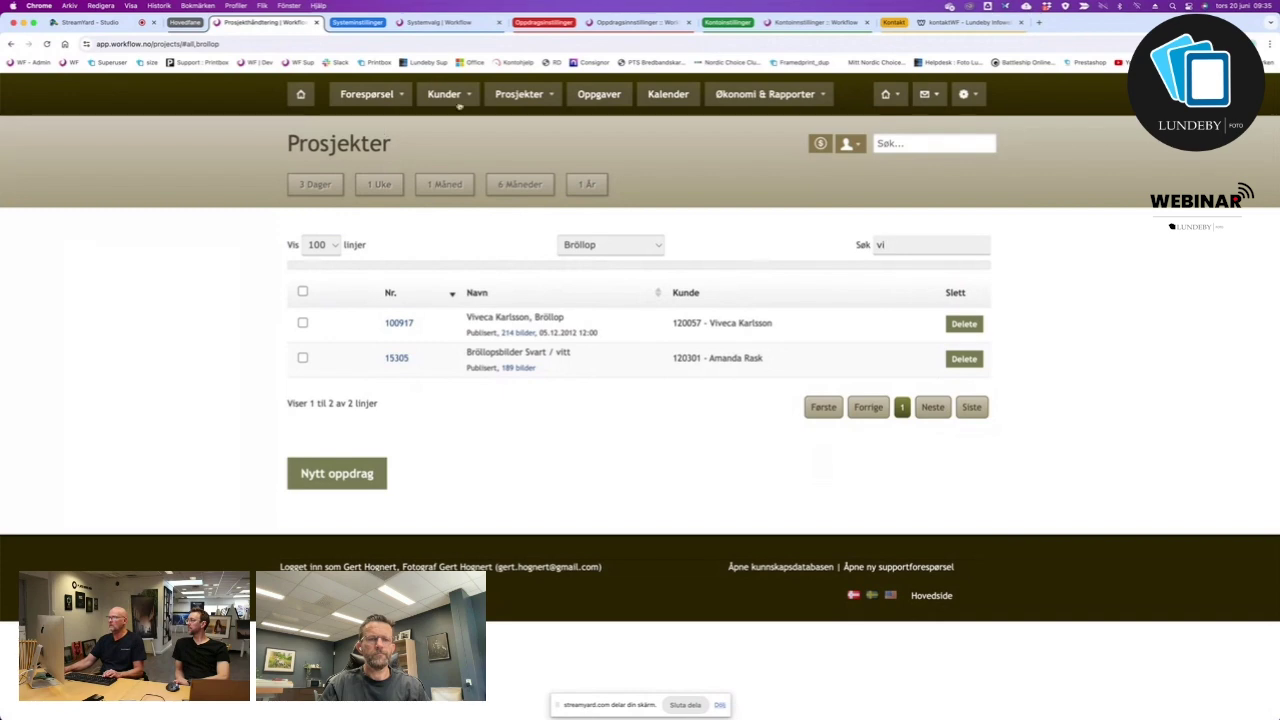
click(300, 94)
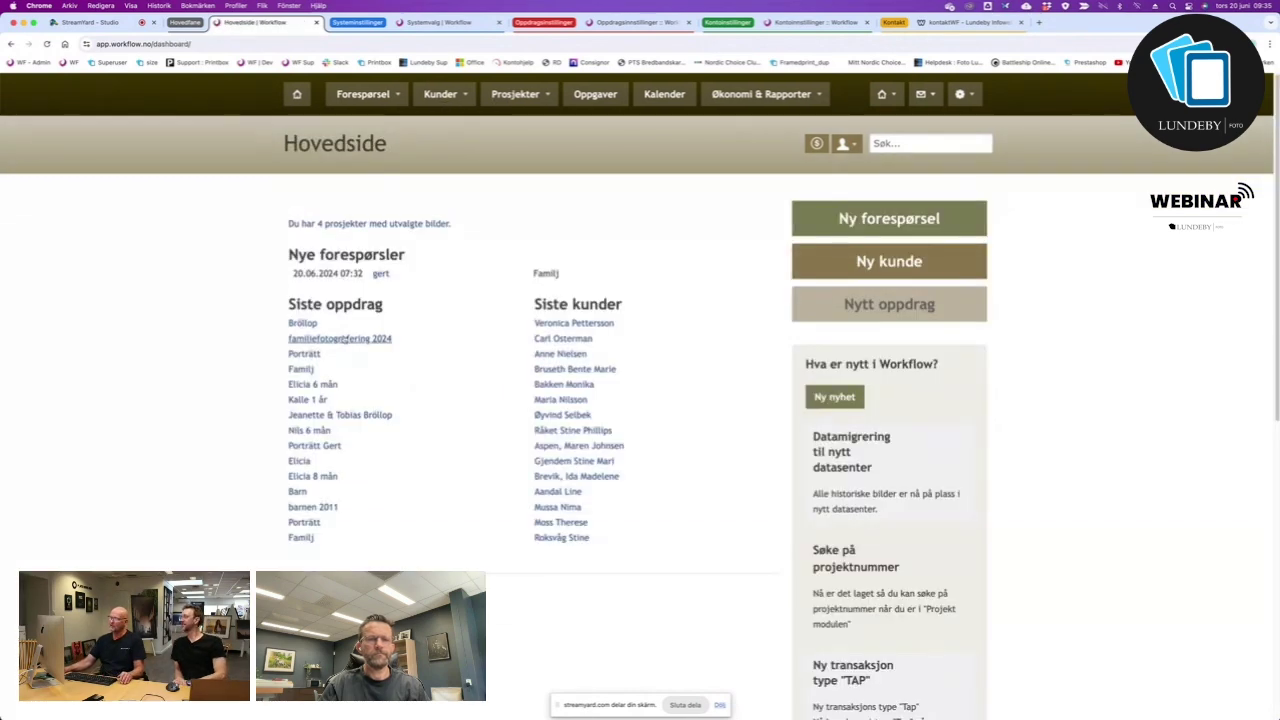
Open the newest customer's record and the settings of Bröllop assignment 15853, booked 21.06.2024 12:00.
click(302, 323)
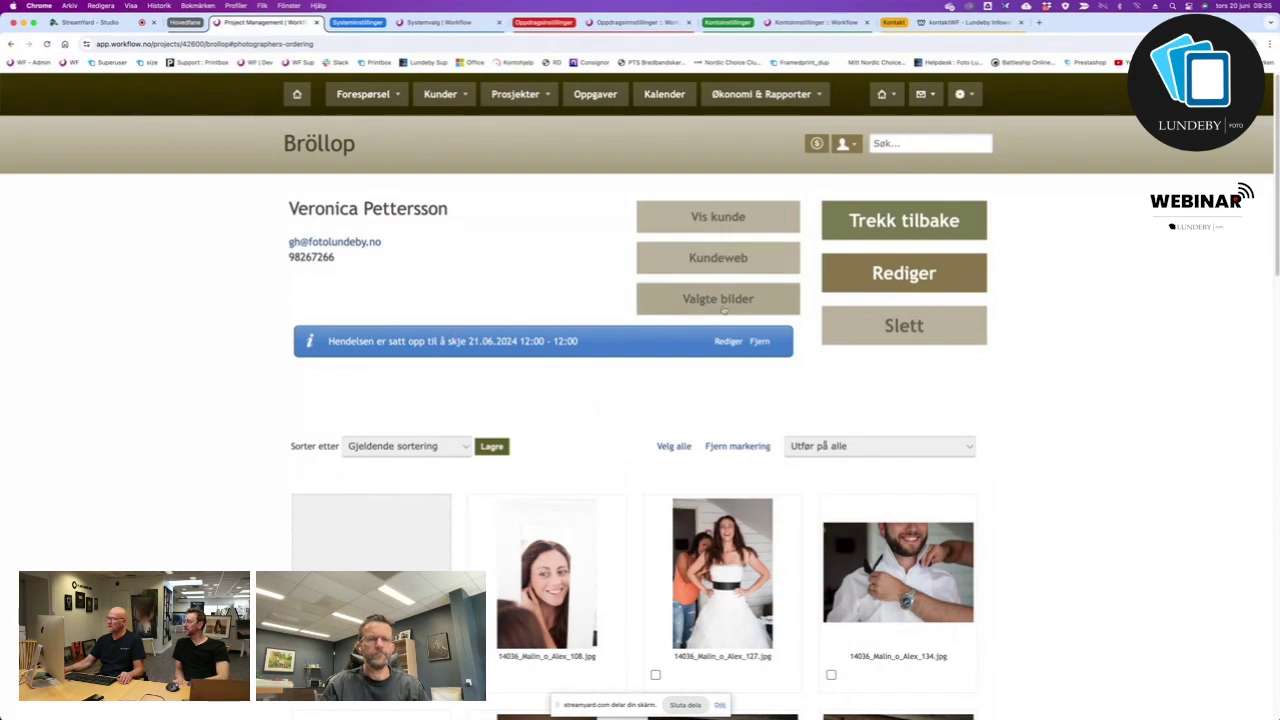
scroll(614, 486, down, 10)
scroll(610, 475, up, 10)
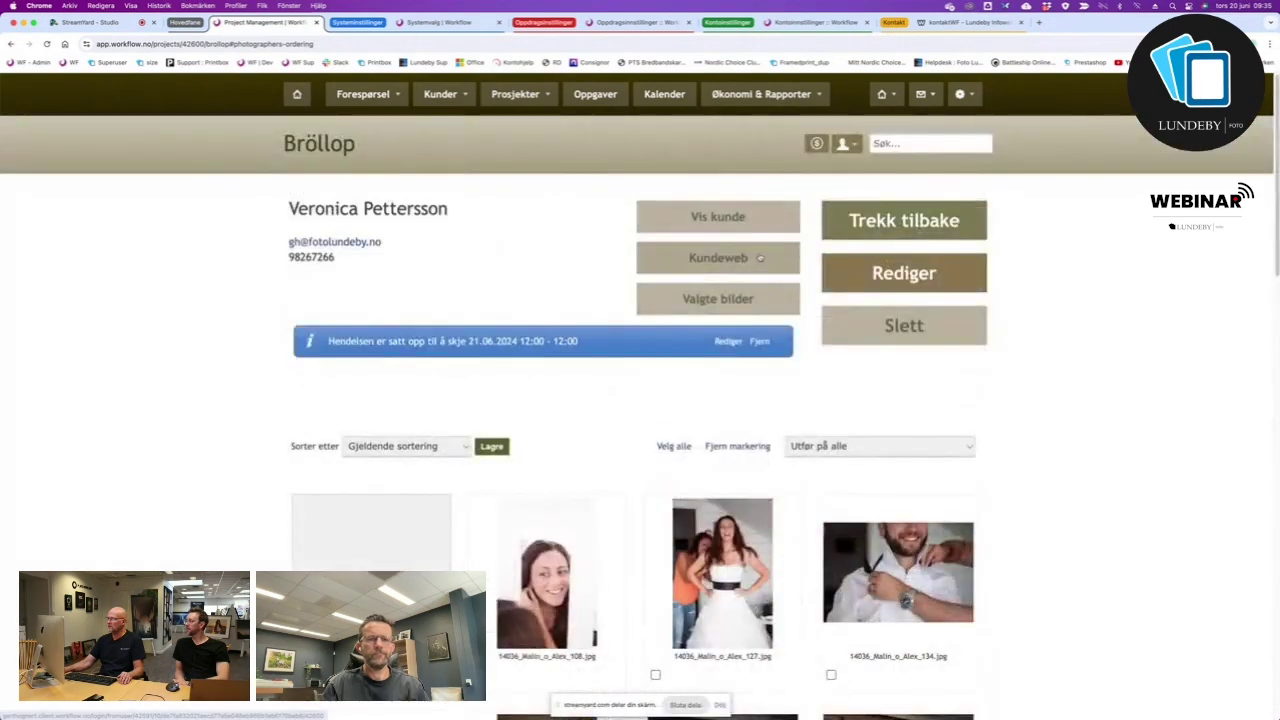
click(718, 217)
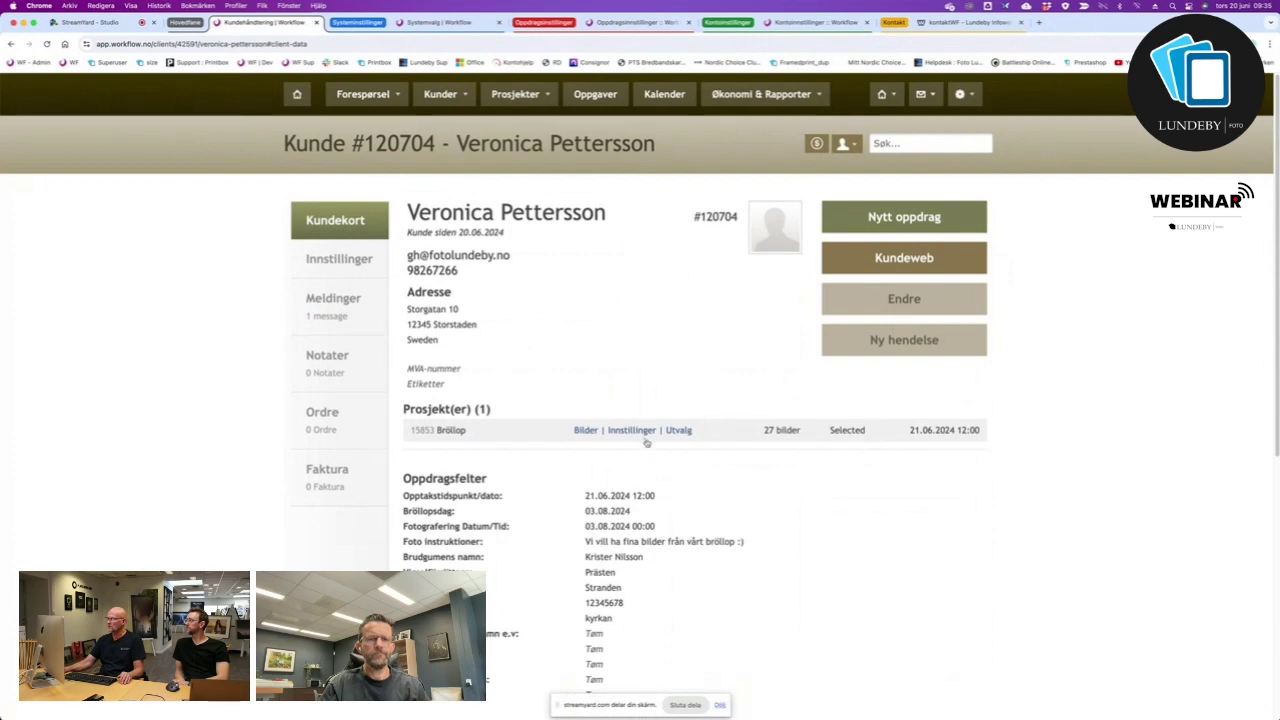
click(640, 436)
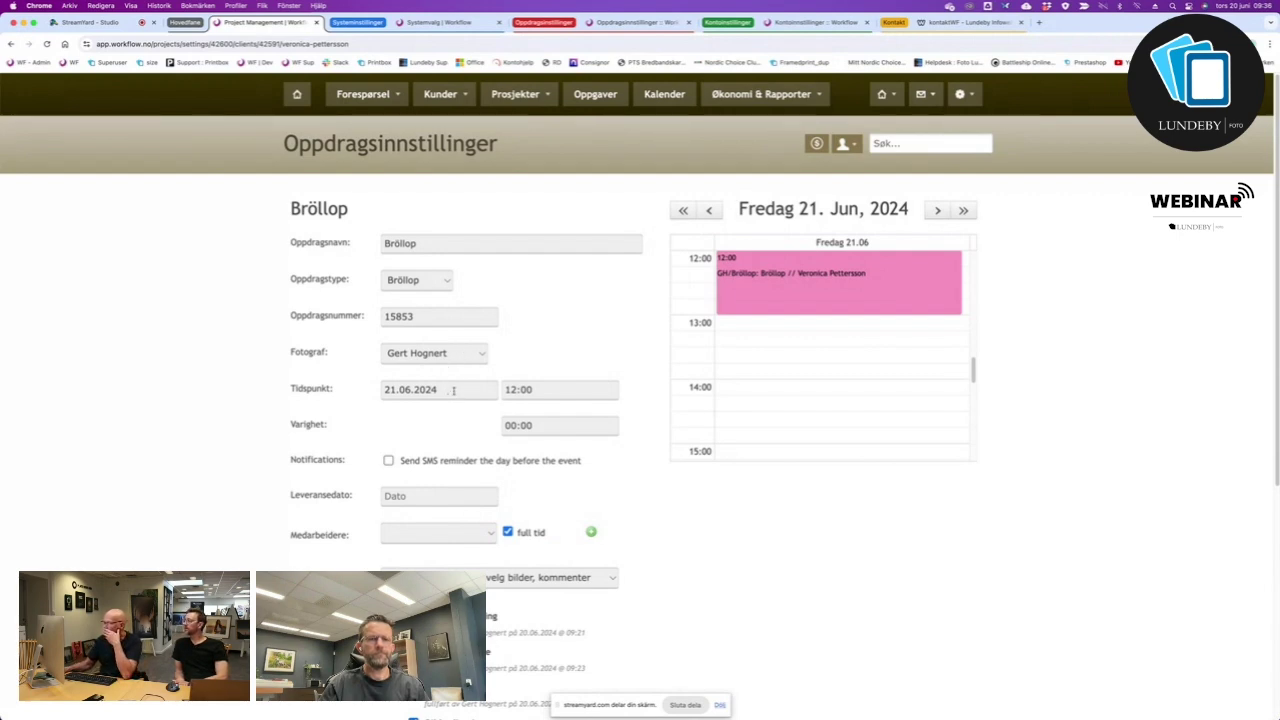
click(443, 284)
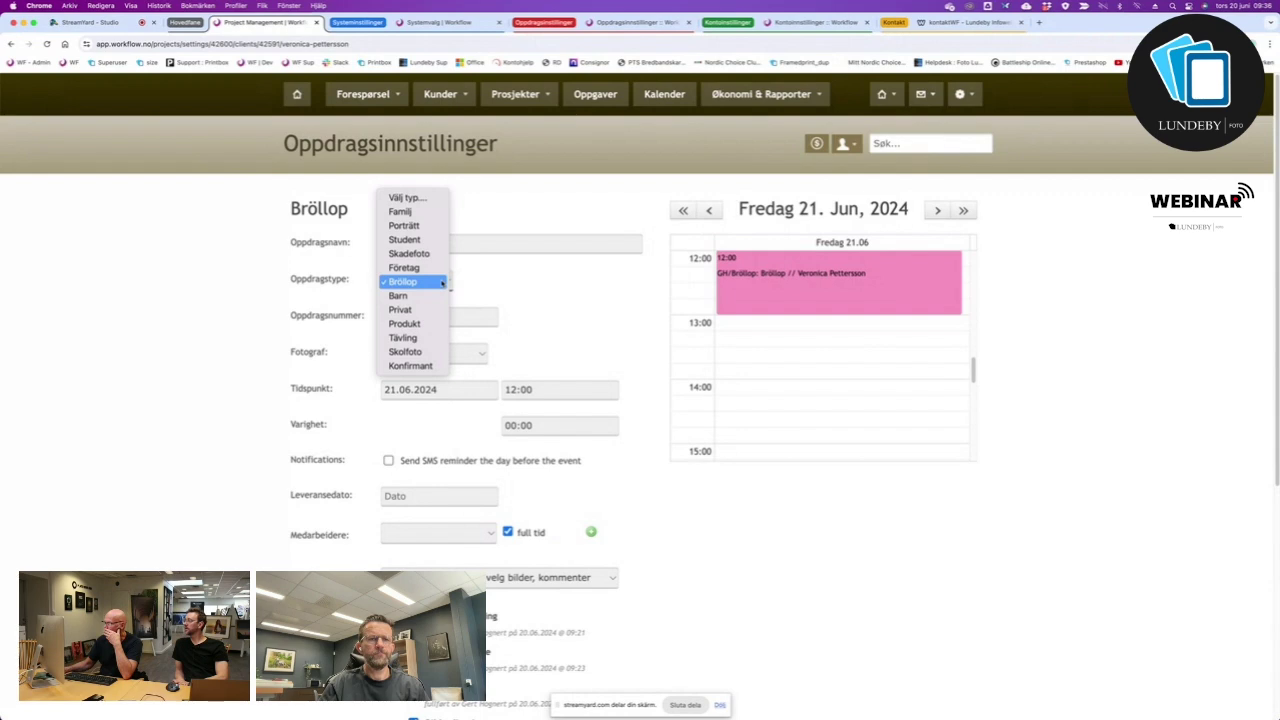
click(443, 284)
scroll(564, 506, down, 7)
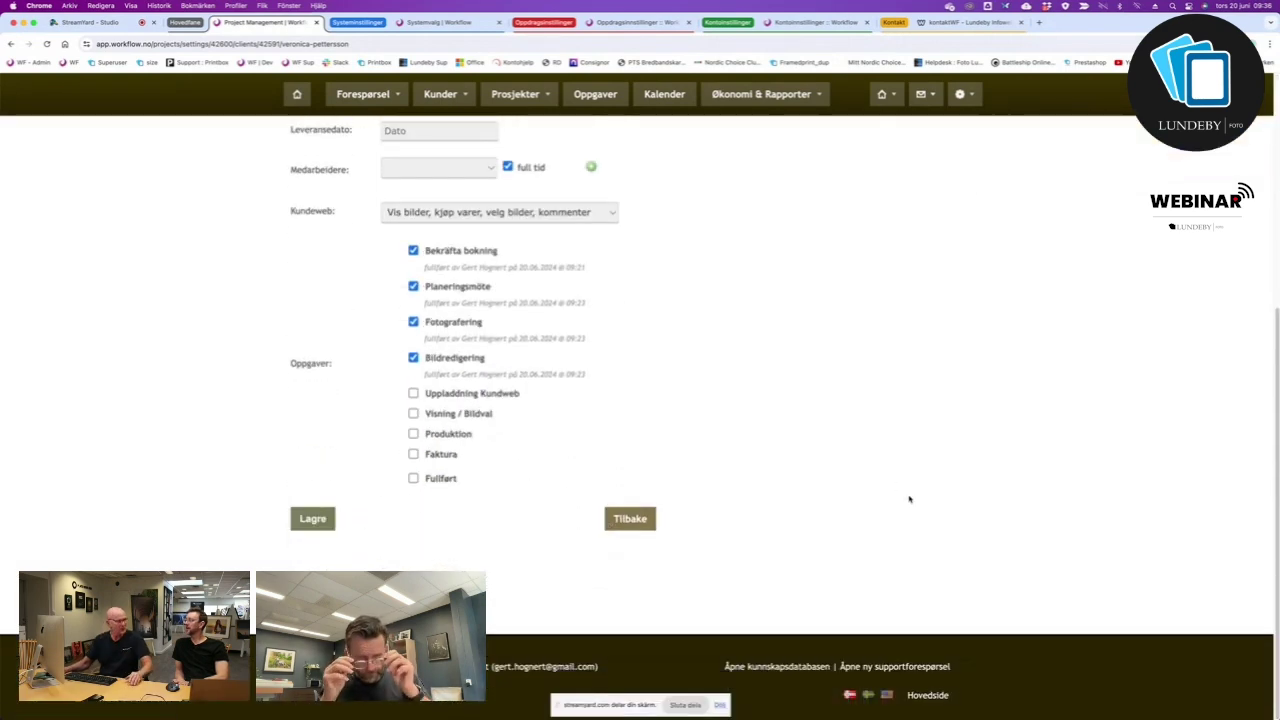
scroll(905, 515, up, 7)
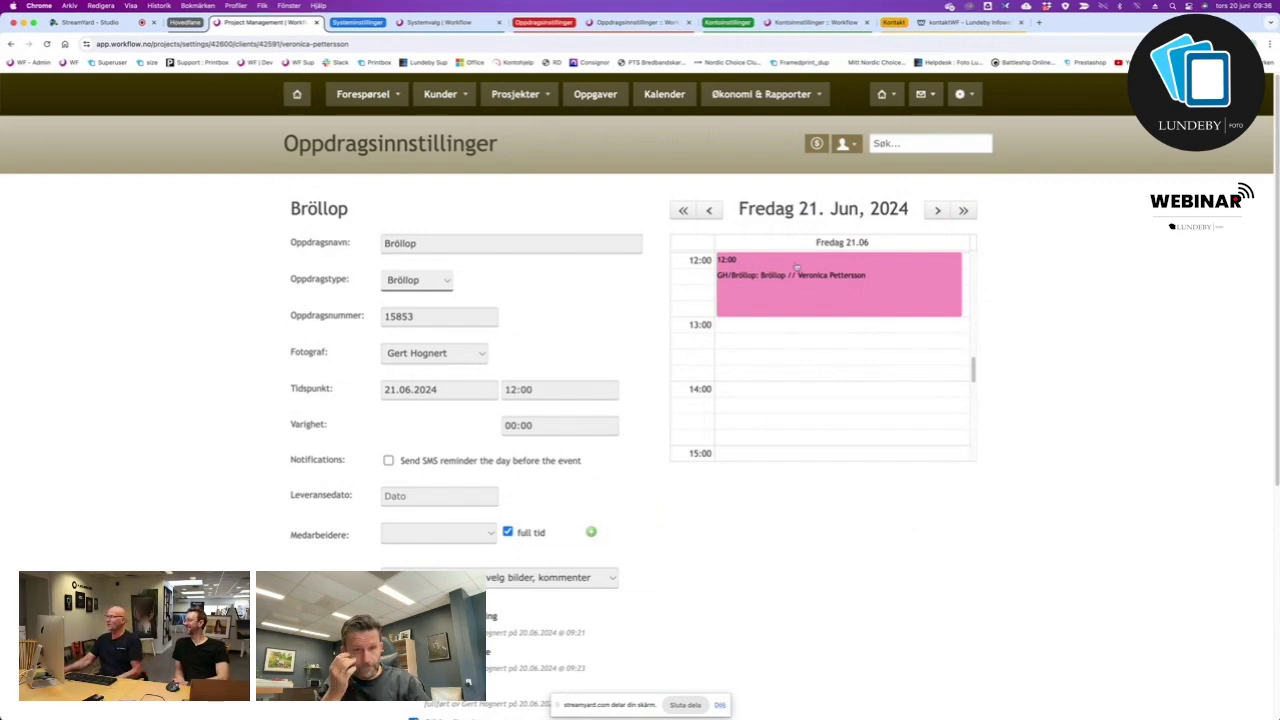
click(440, 534)
click(446, 536)
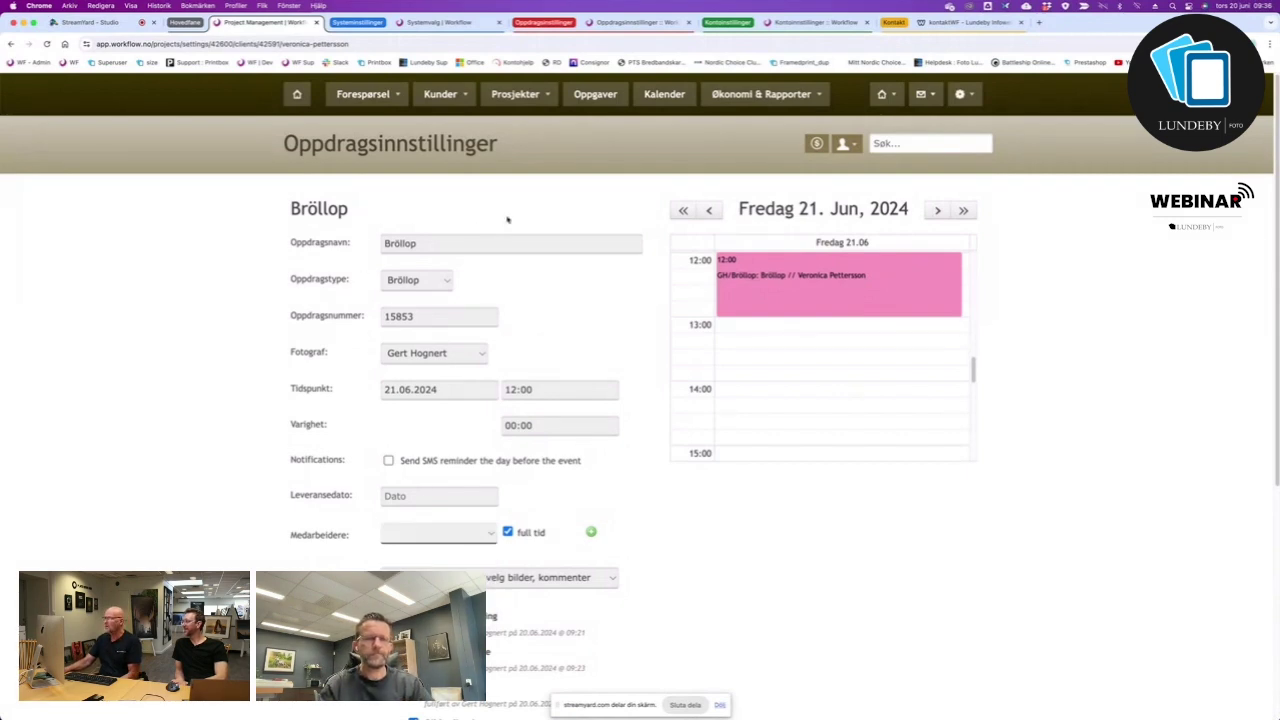
List all projects, try a Barn filter with a child name, then switch the type filter to Bröllop.
click(539, 96)
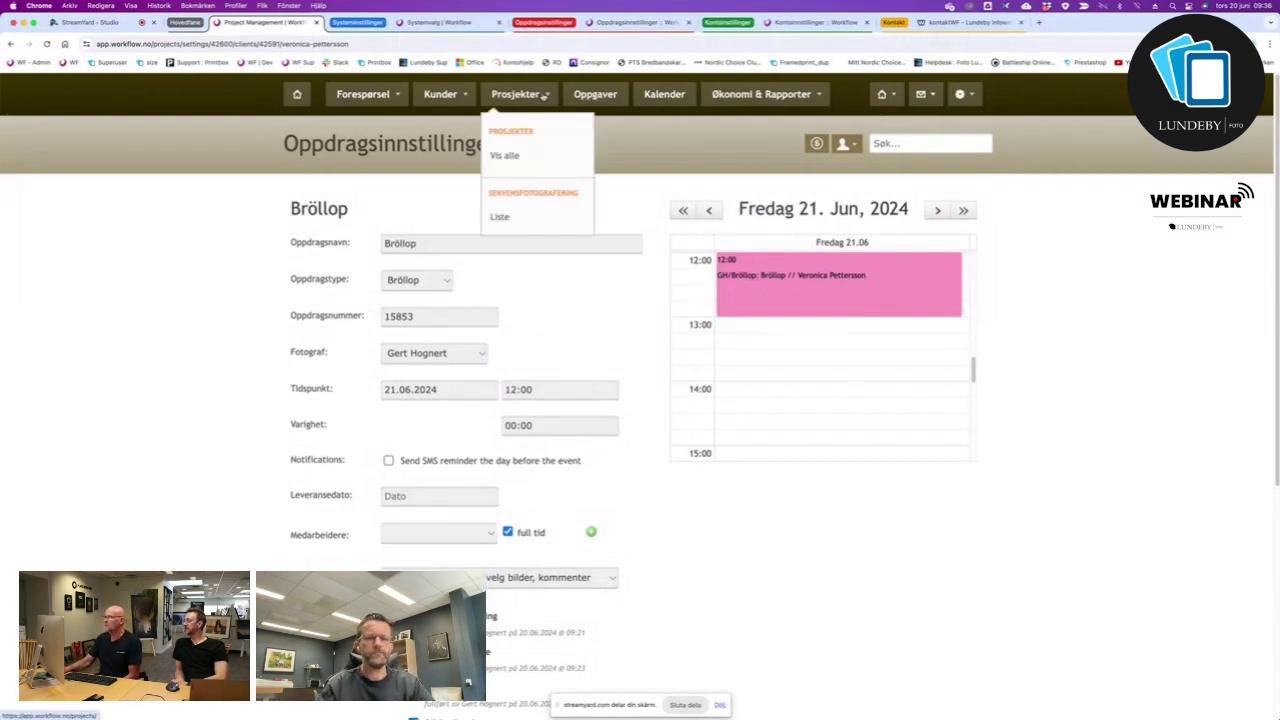
click(495, 157)
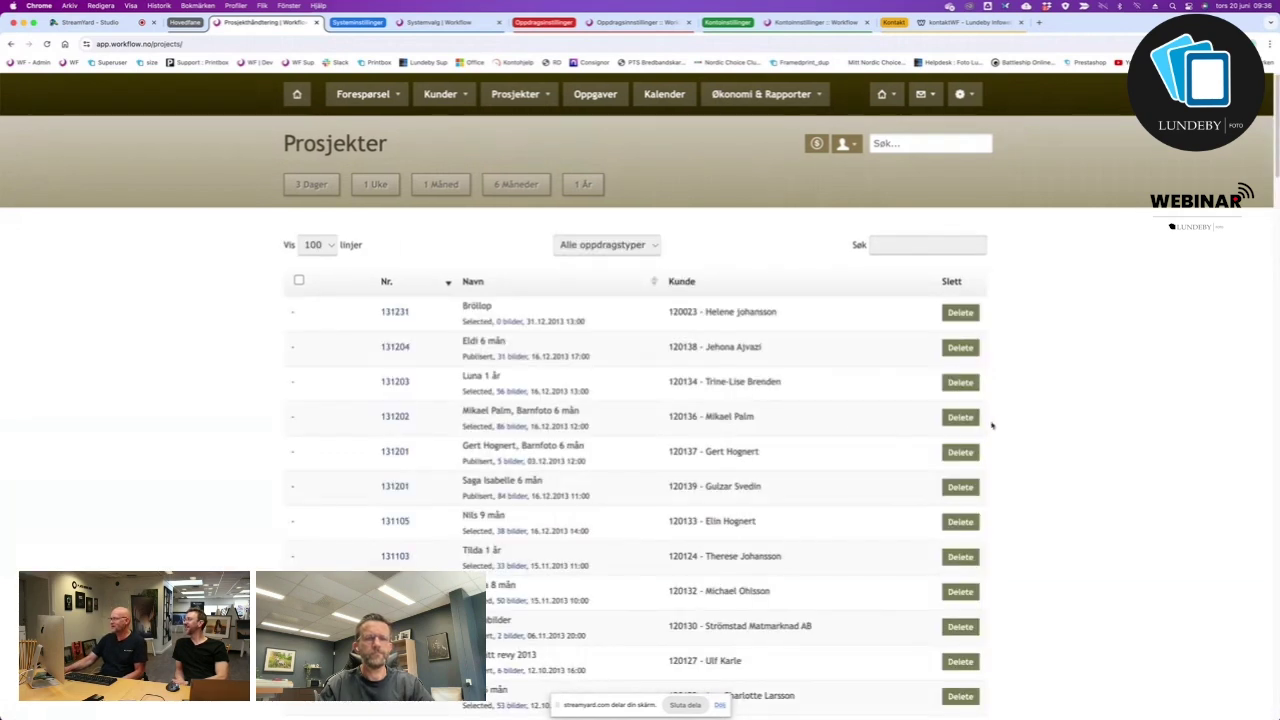
click(653, 247)
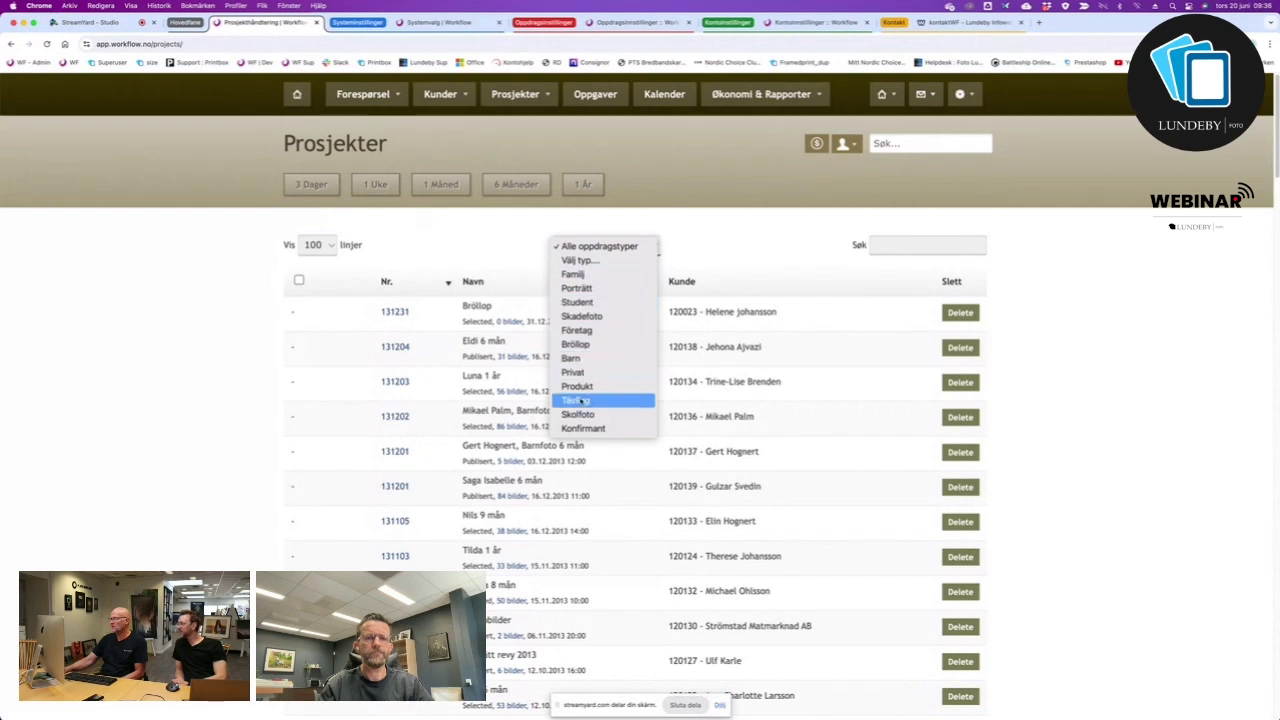
click(570, 358)
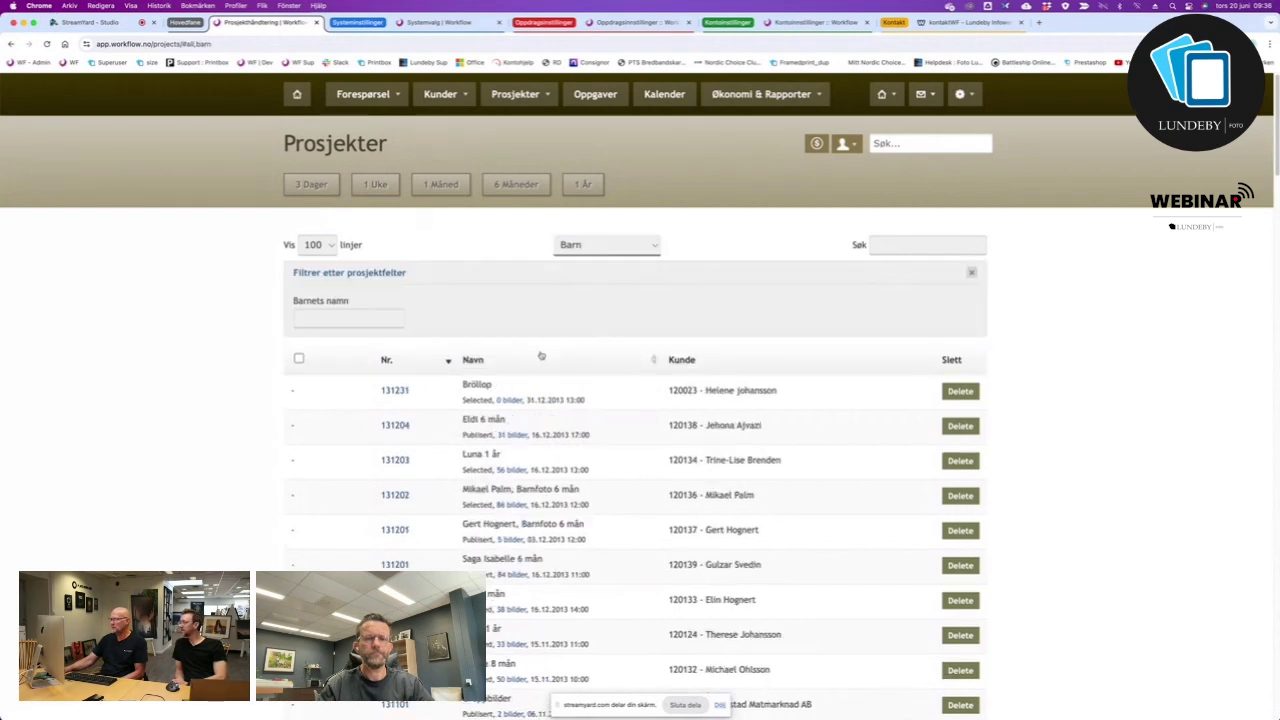
click(378, 318)
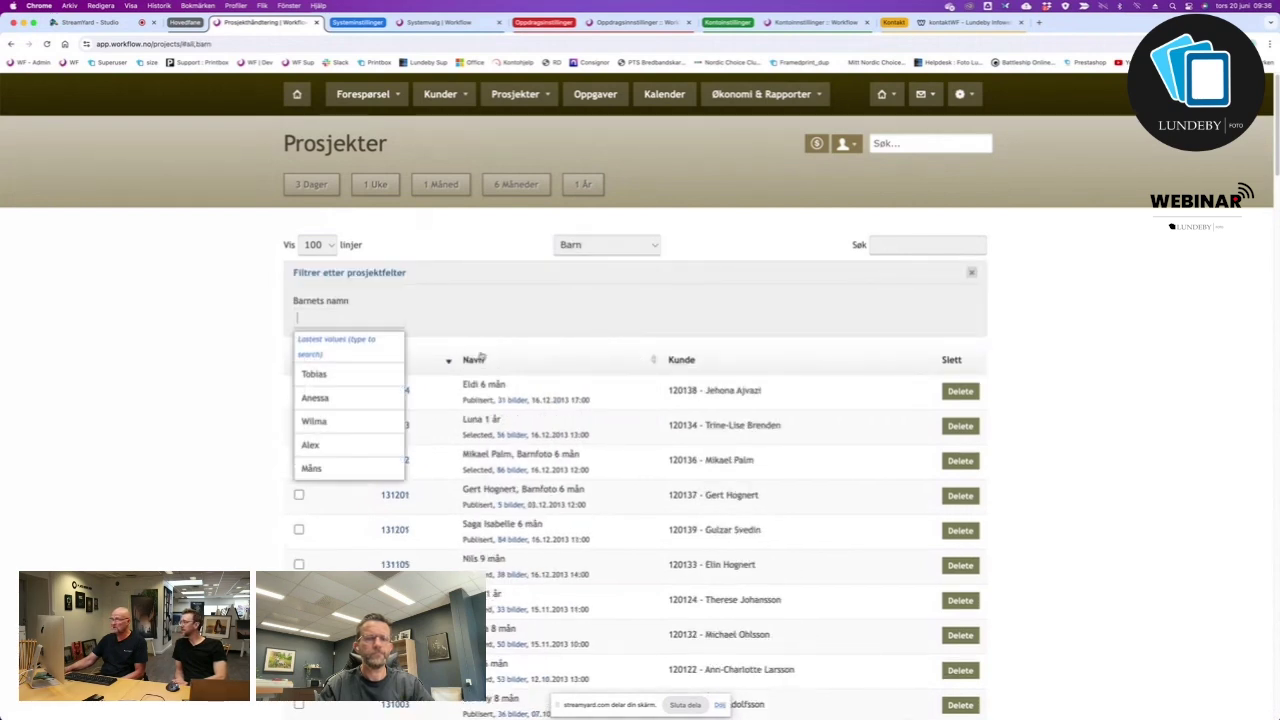
click(335, 375)
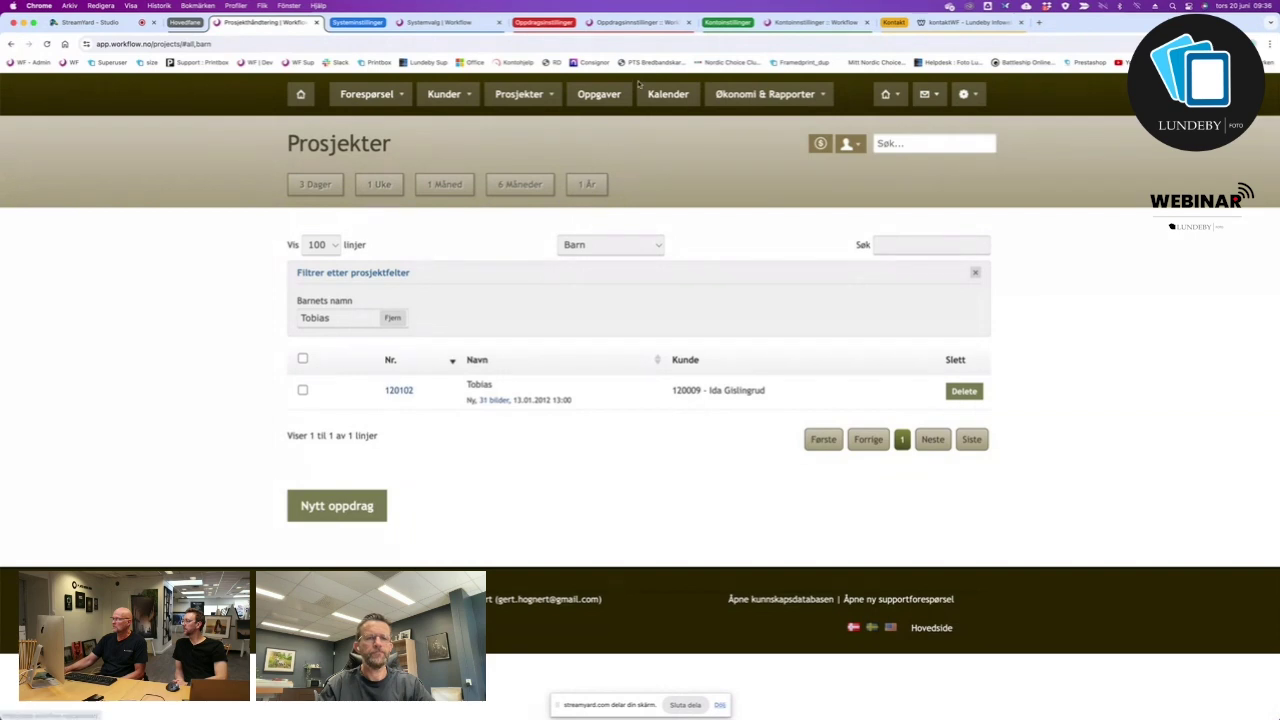
click(612, 243)
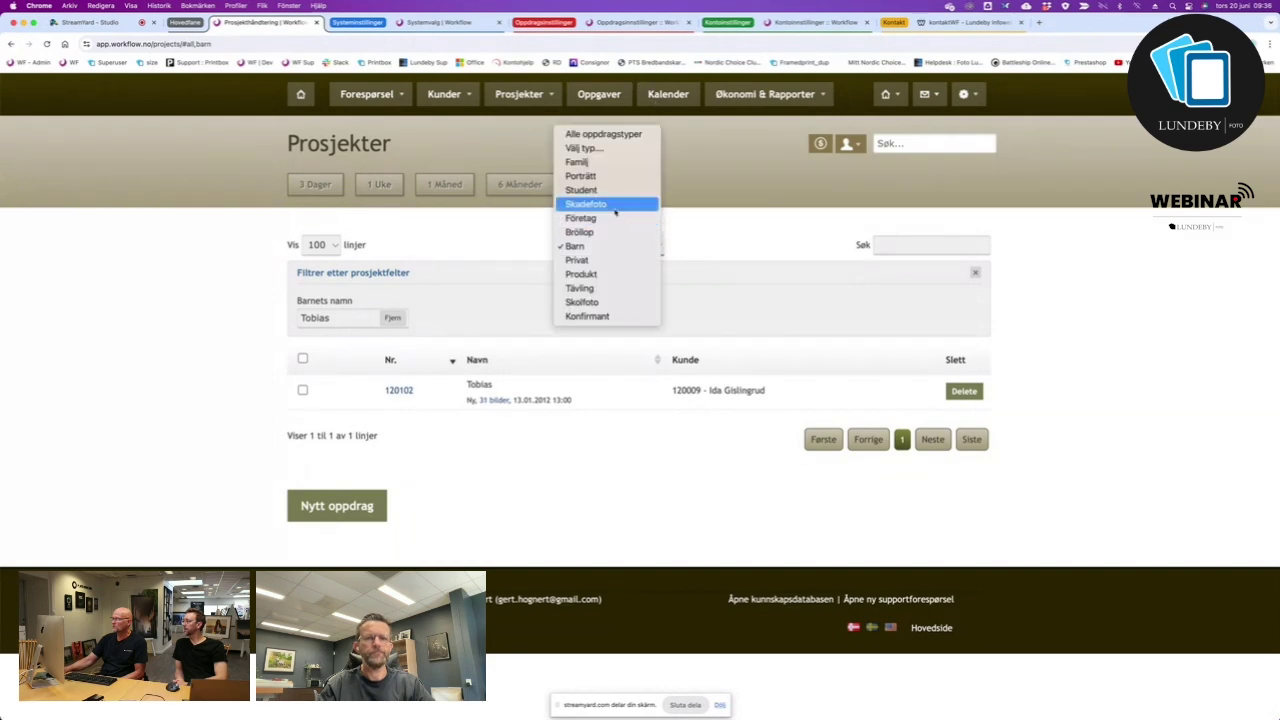
click(580, 231)
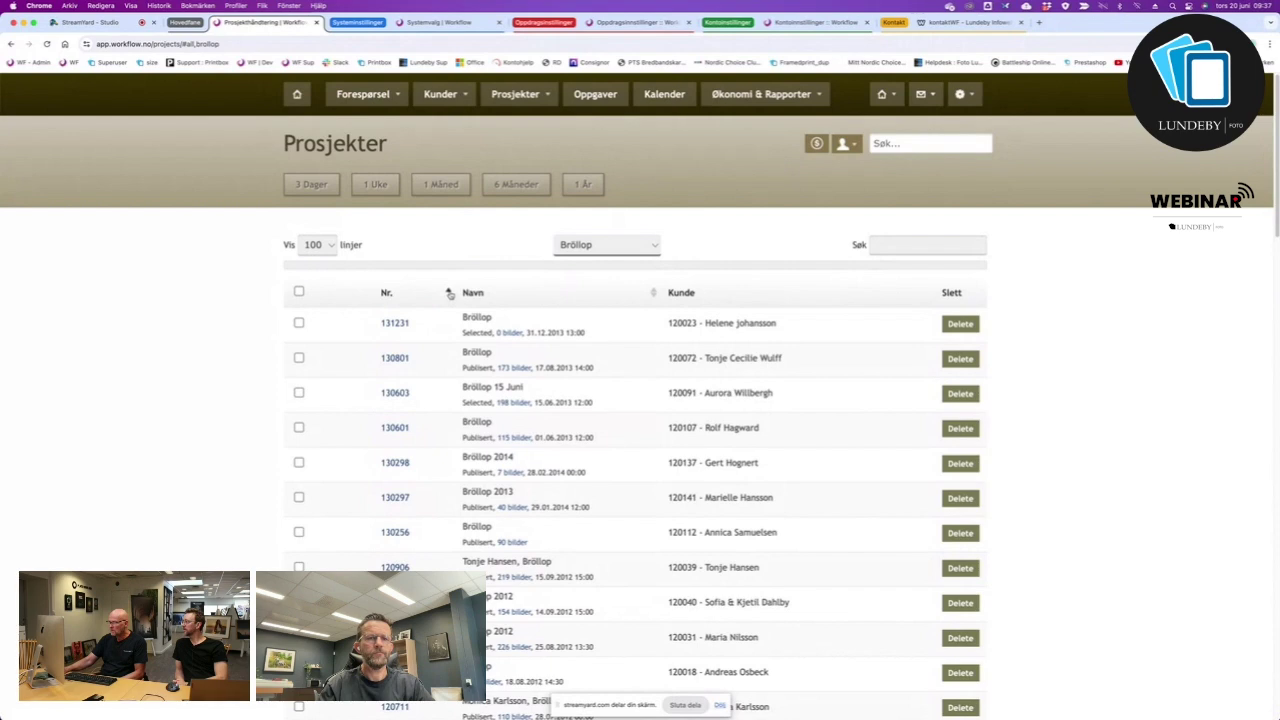
Try sorting the Bröllop projects by number and by name, scrolling through the results.
click(449, 293)
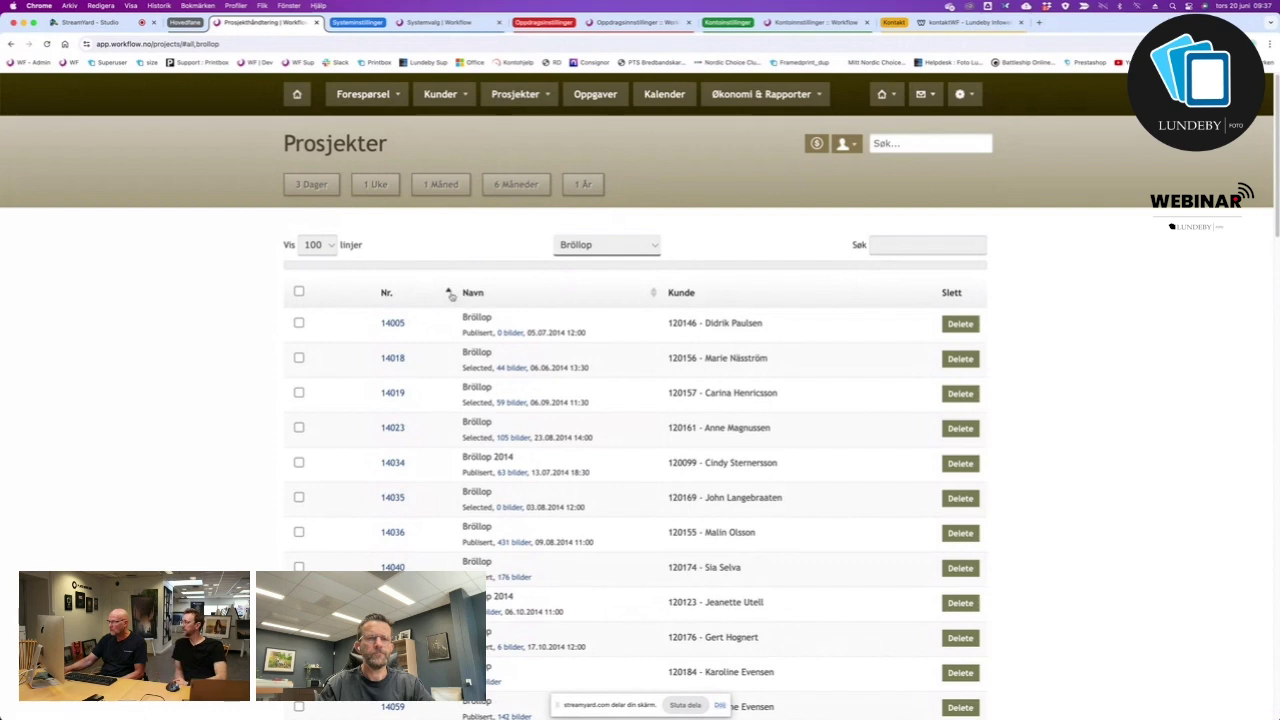
click(655, 296)
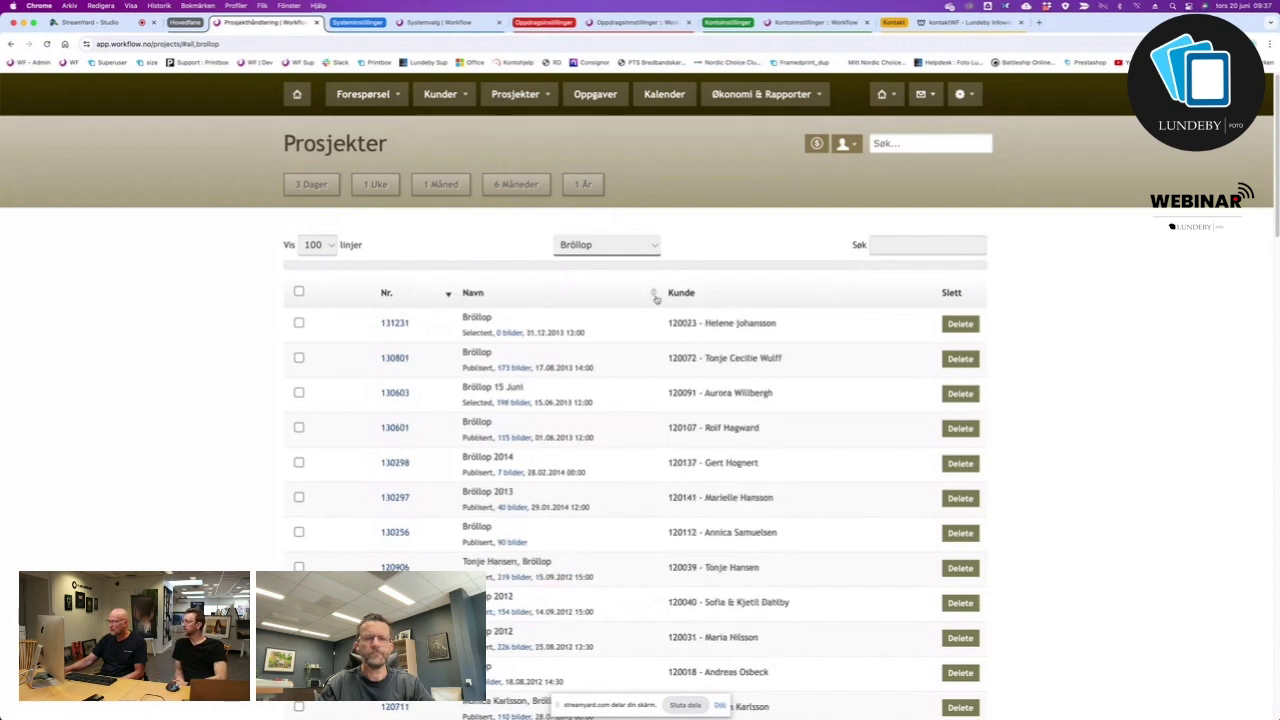
click(655, 296)
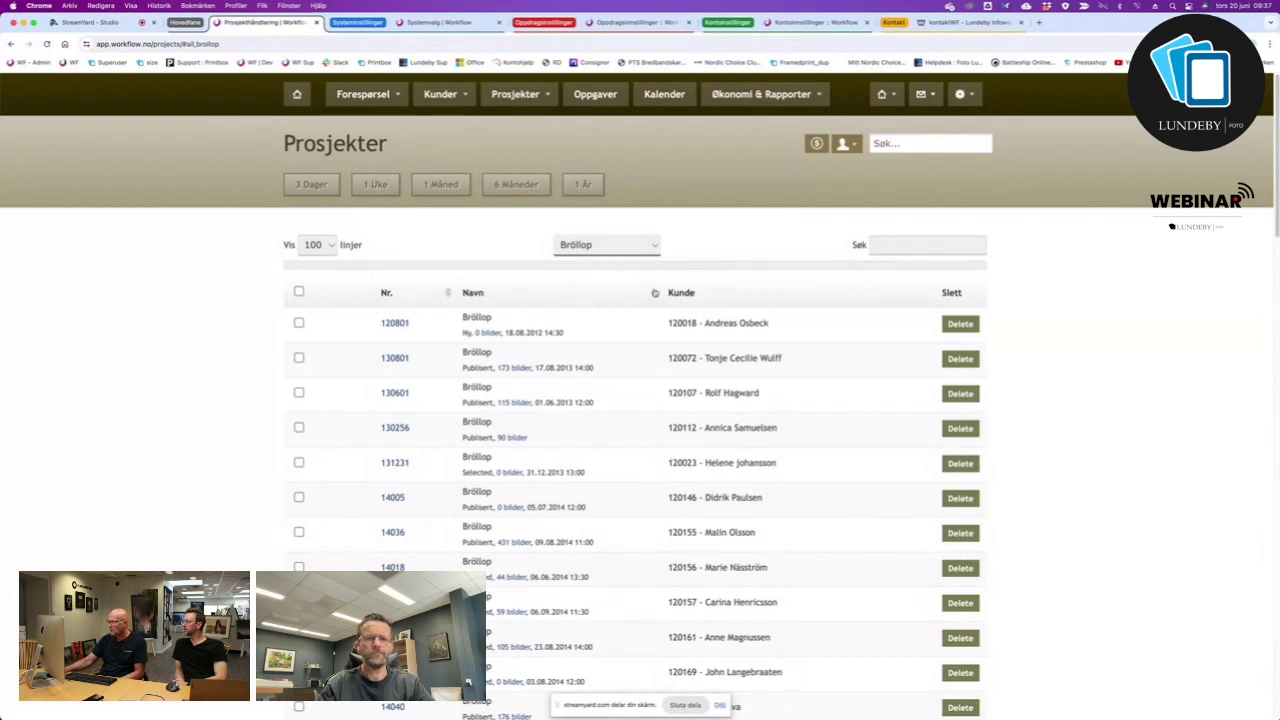
click(655, 293)
scroll(614, 512, down, 10)
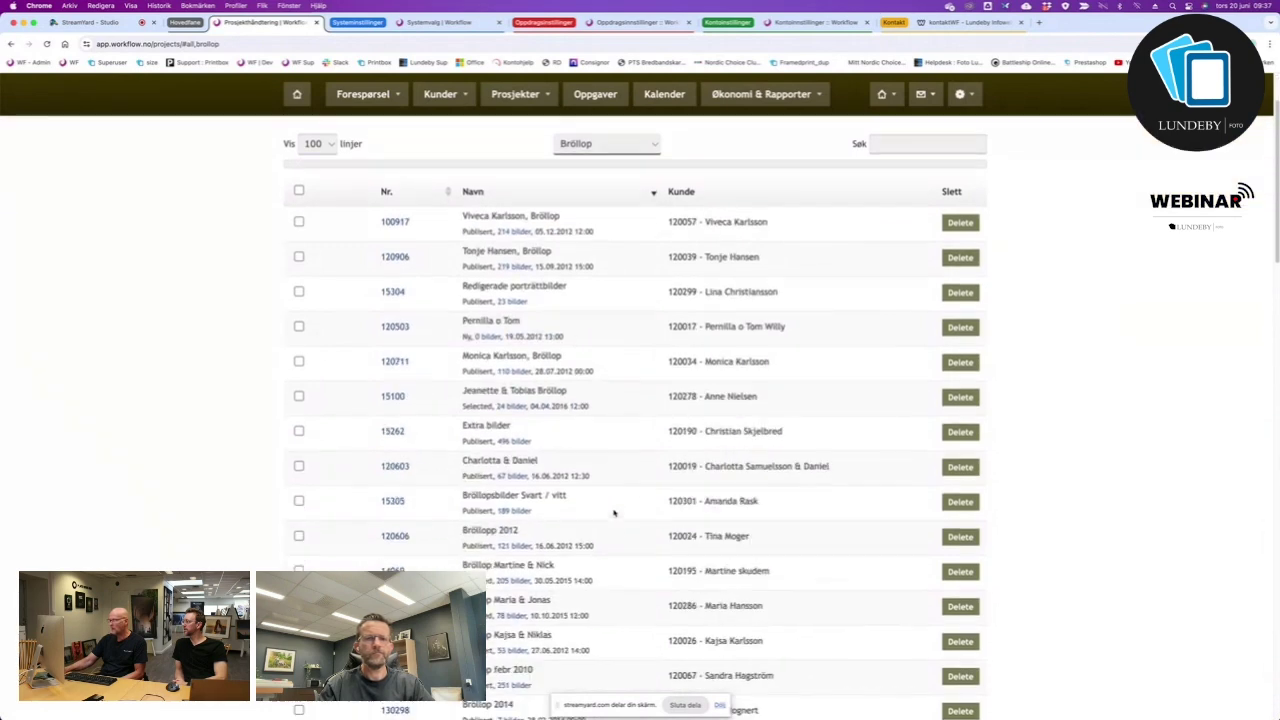
scroll(614, 510, down, 4)
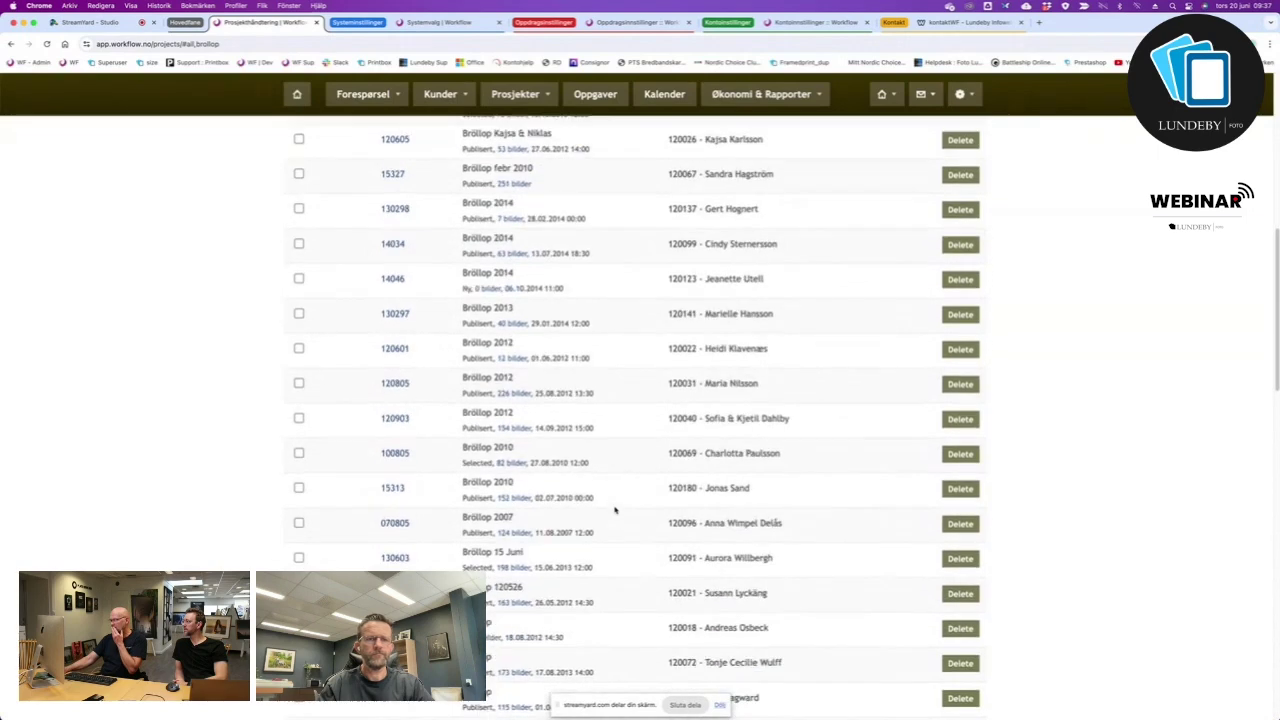
scroll(615, 510, down, 20)
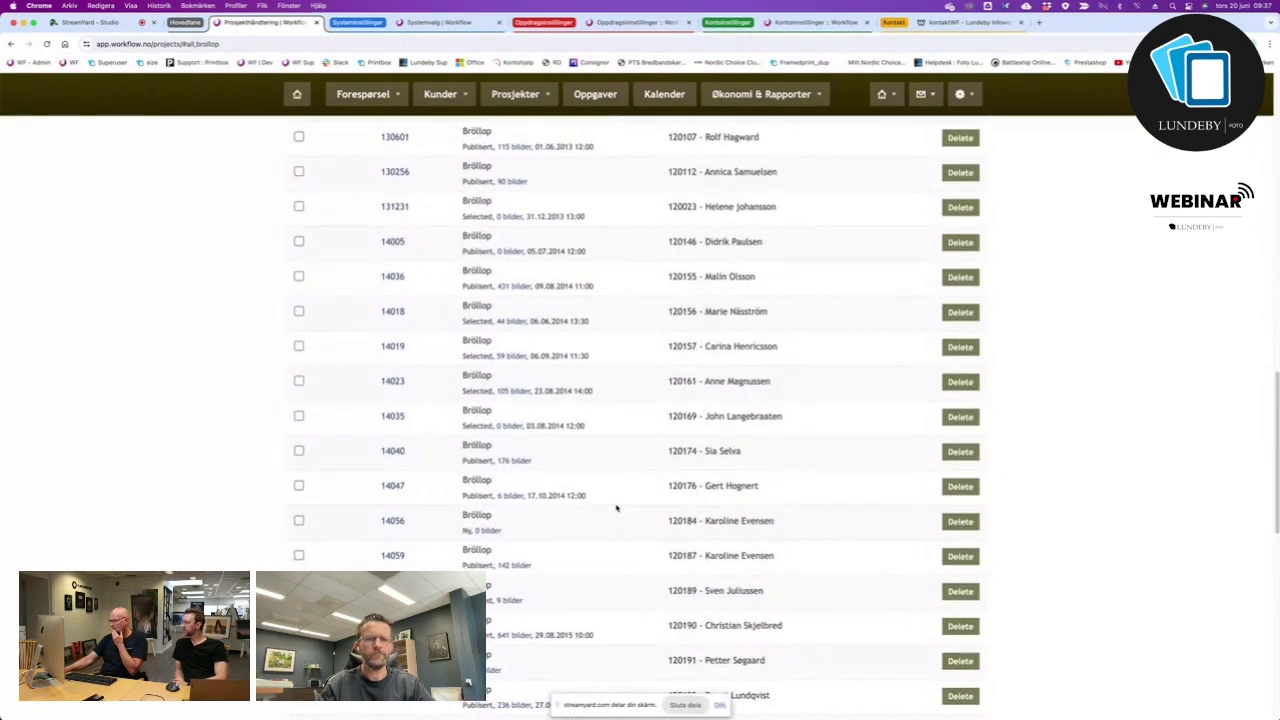
scroll(617, 507, down, 3)
scroll(617, 507, up, 20)
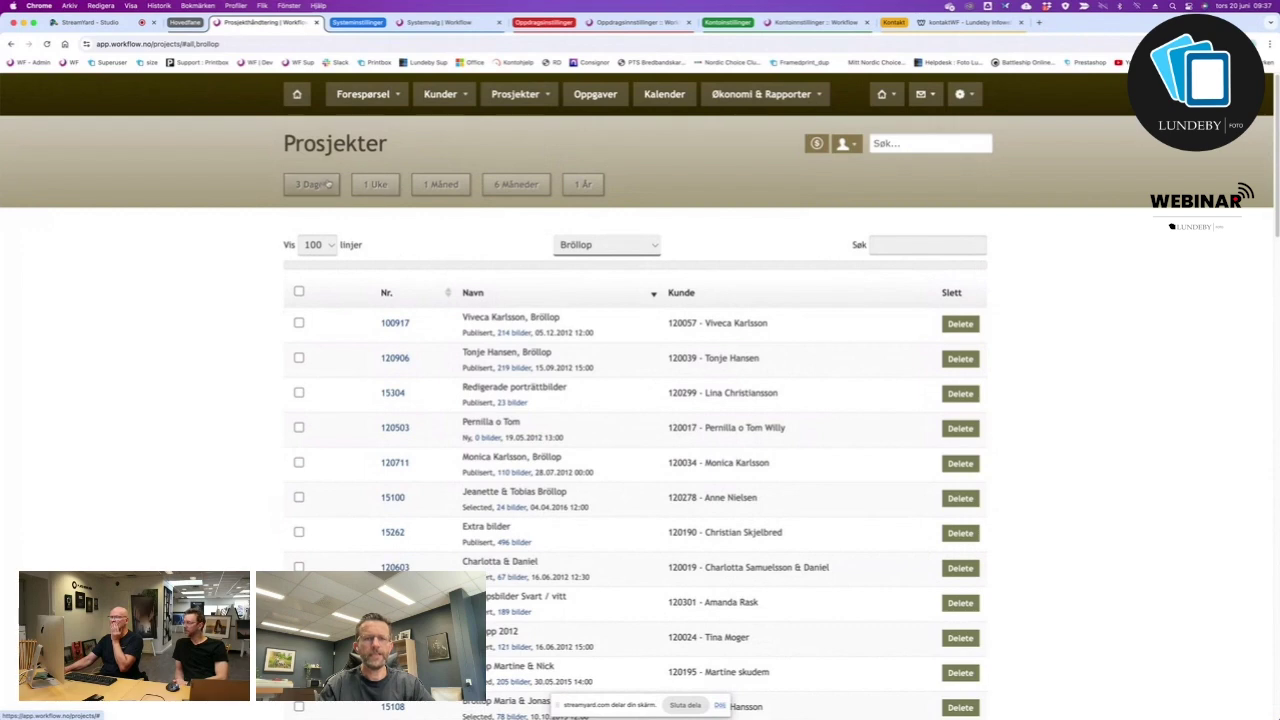
scroll(474, 302, down, 20)
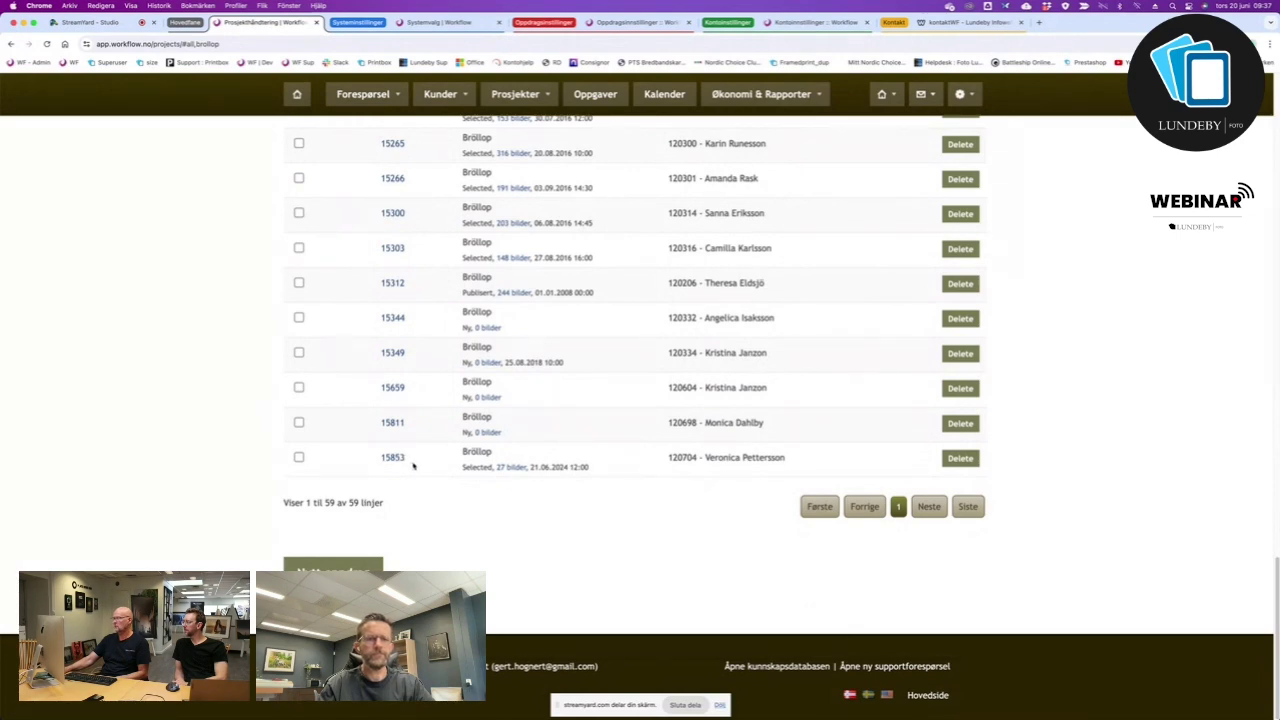
scroll(413, 465, up, 20)
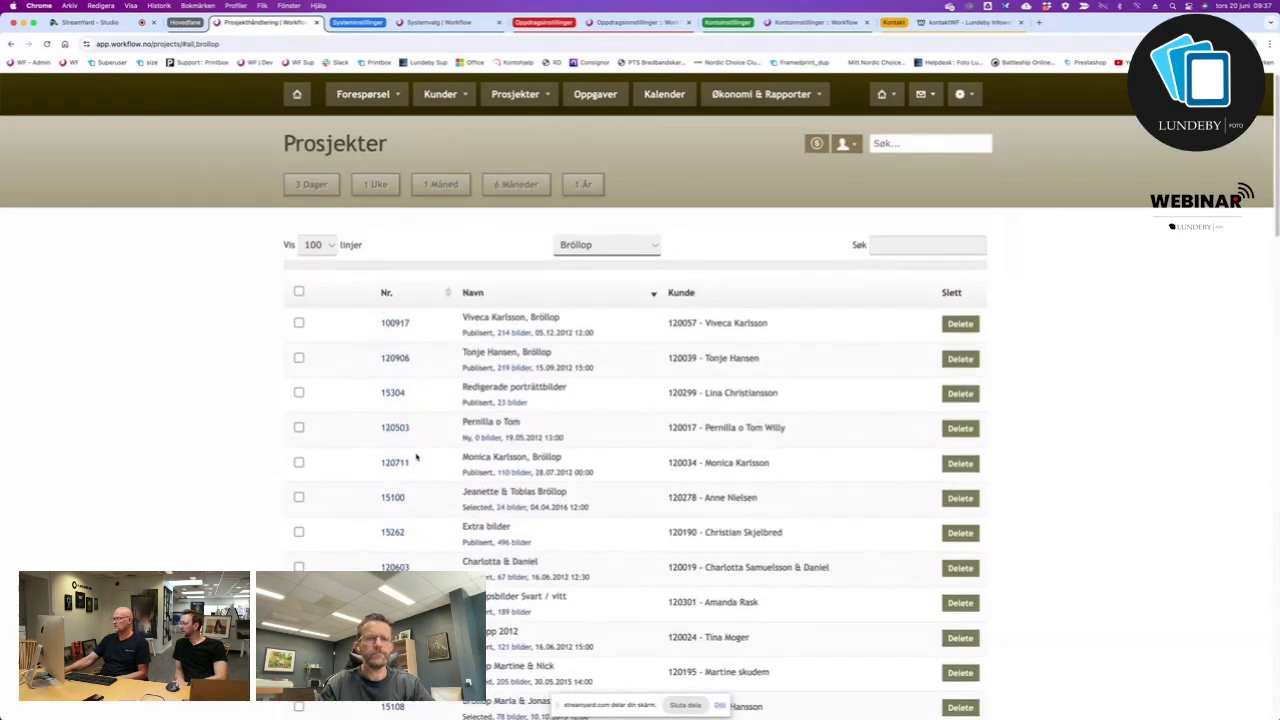
Sort the Bröllop list by project number ascending, starting with 14005, and review it.
click(450, 292)
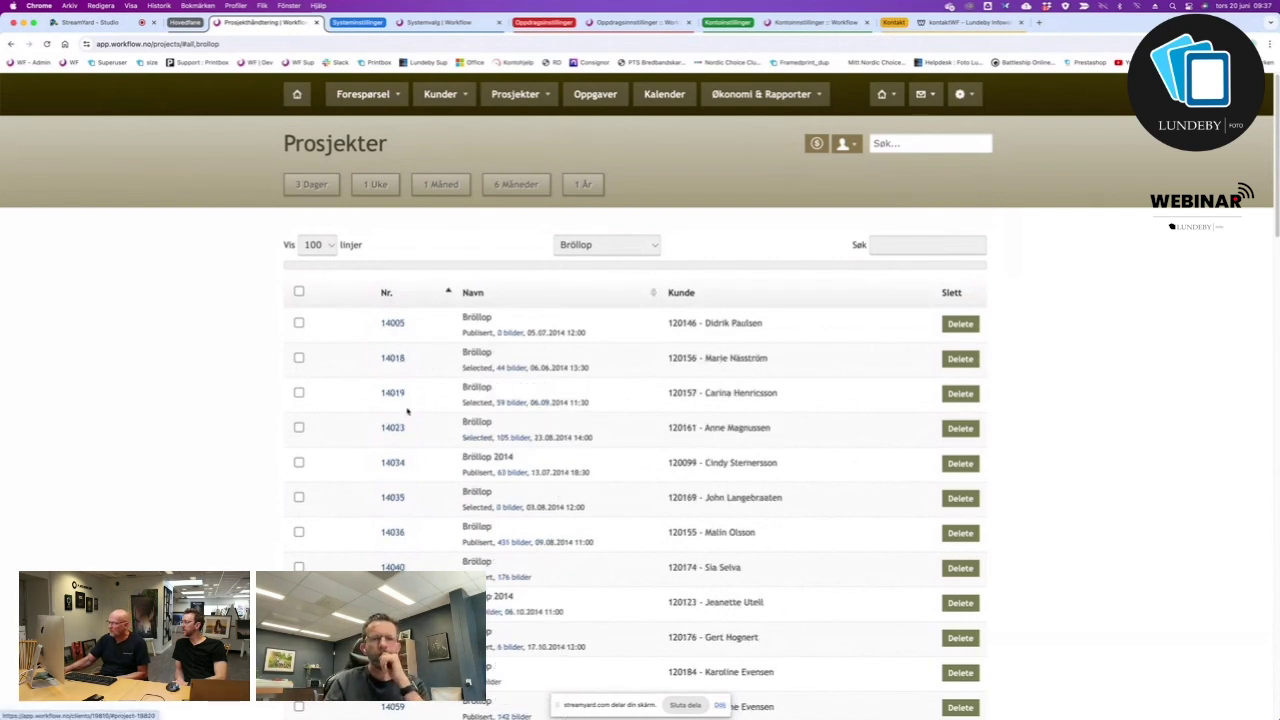
scroll(406, 411, down, 10)
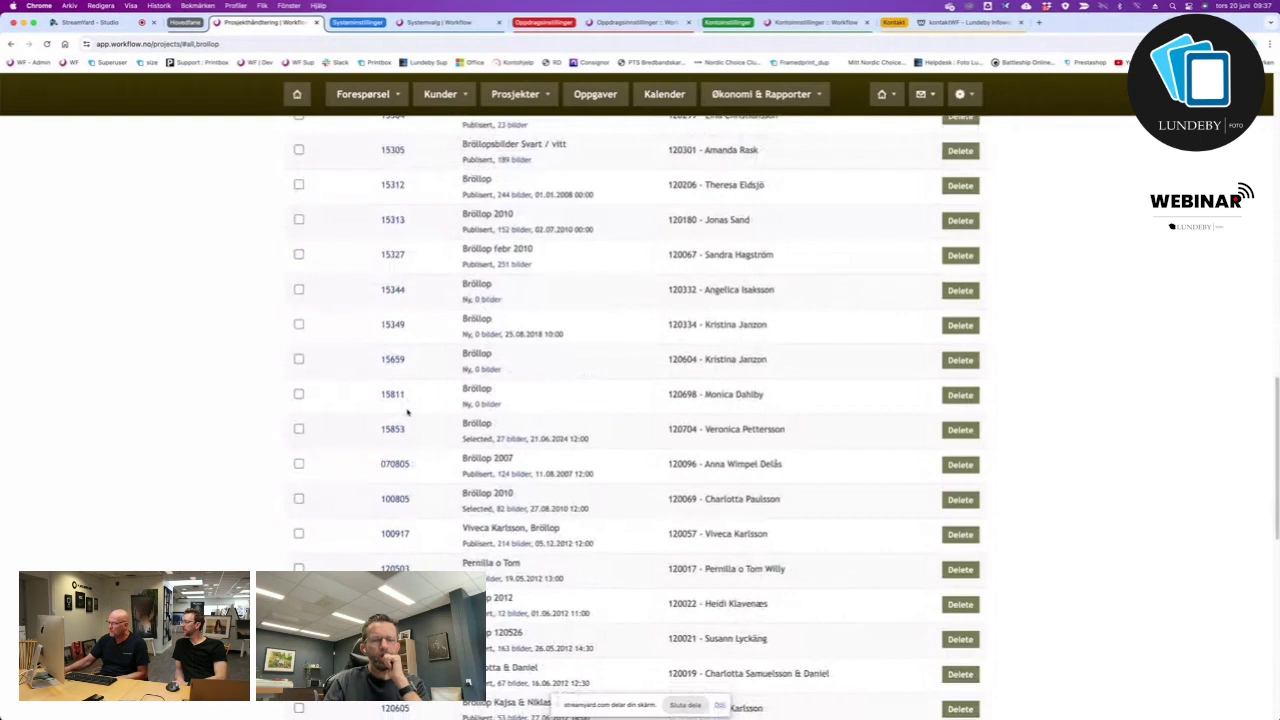
scroll(407, 411, up, 10)
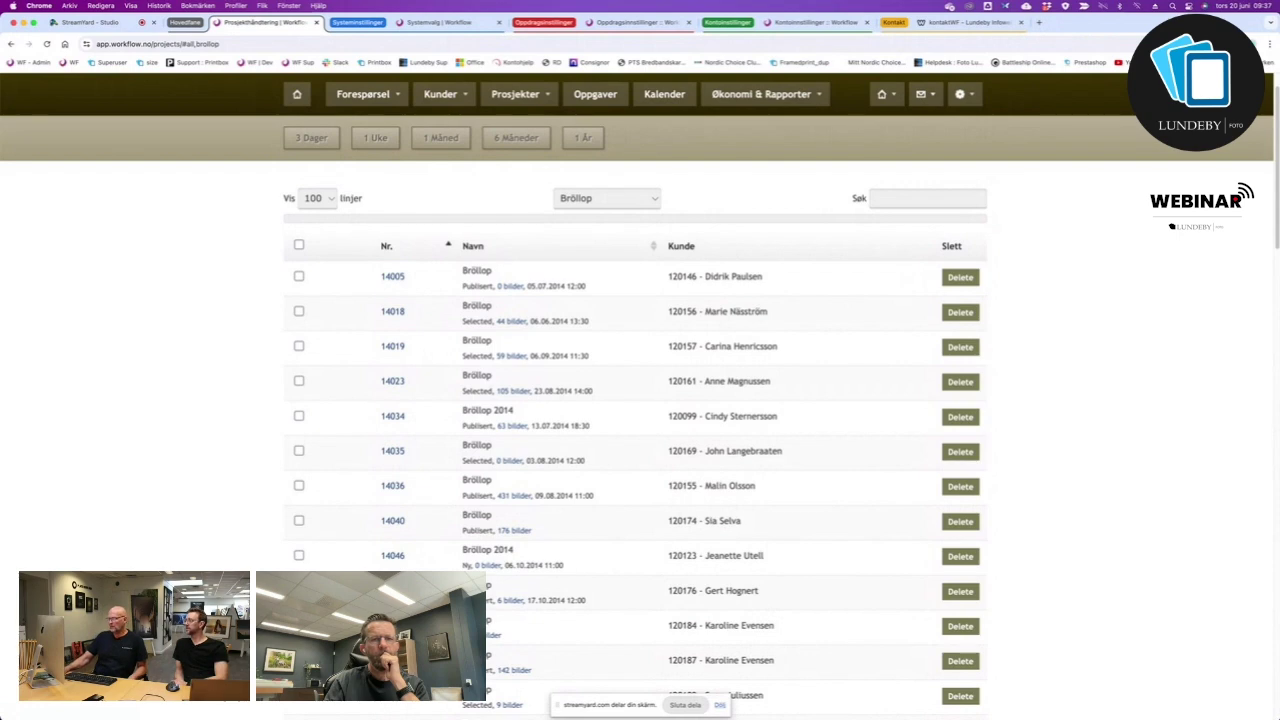
scroll(640, 417, down, 15)
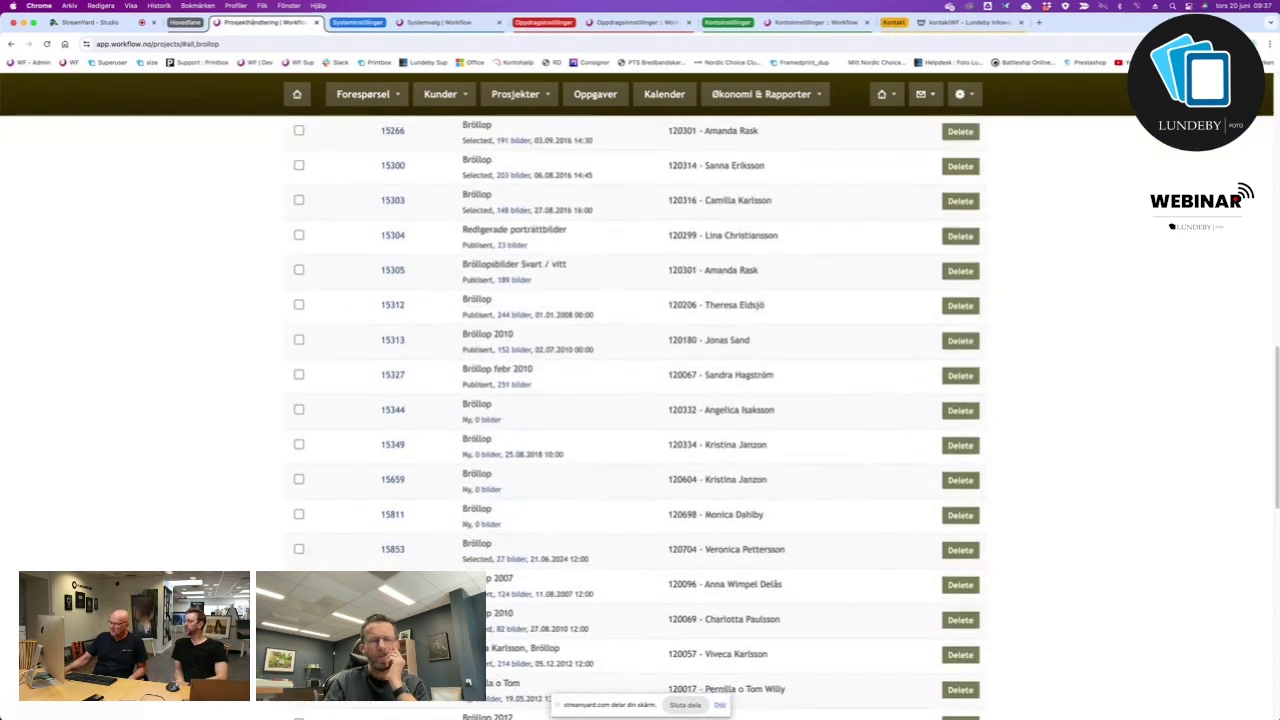
scroll(728, 262, up, 15)
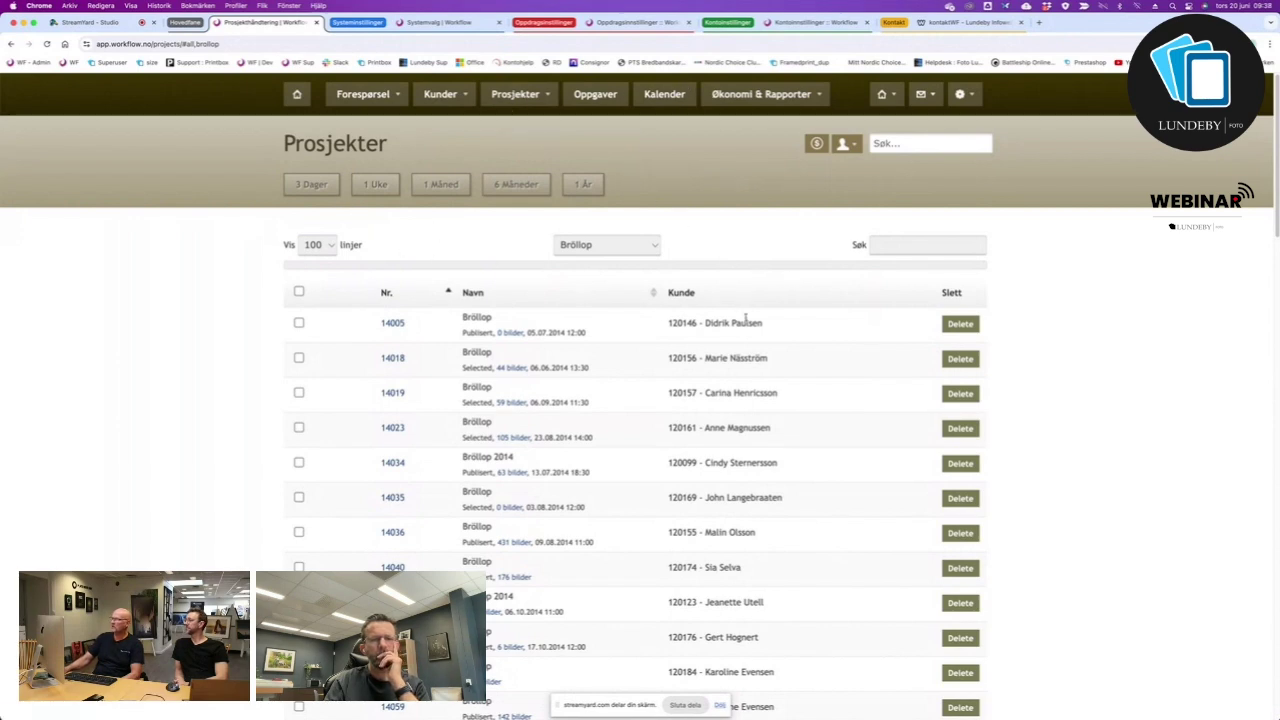
Step the period through 3 Dager, 1 Uke, 1 Måned and 6 Måneder to 1 År, leaving project 15853.
click(320, 188)
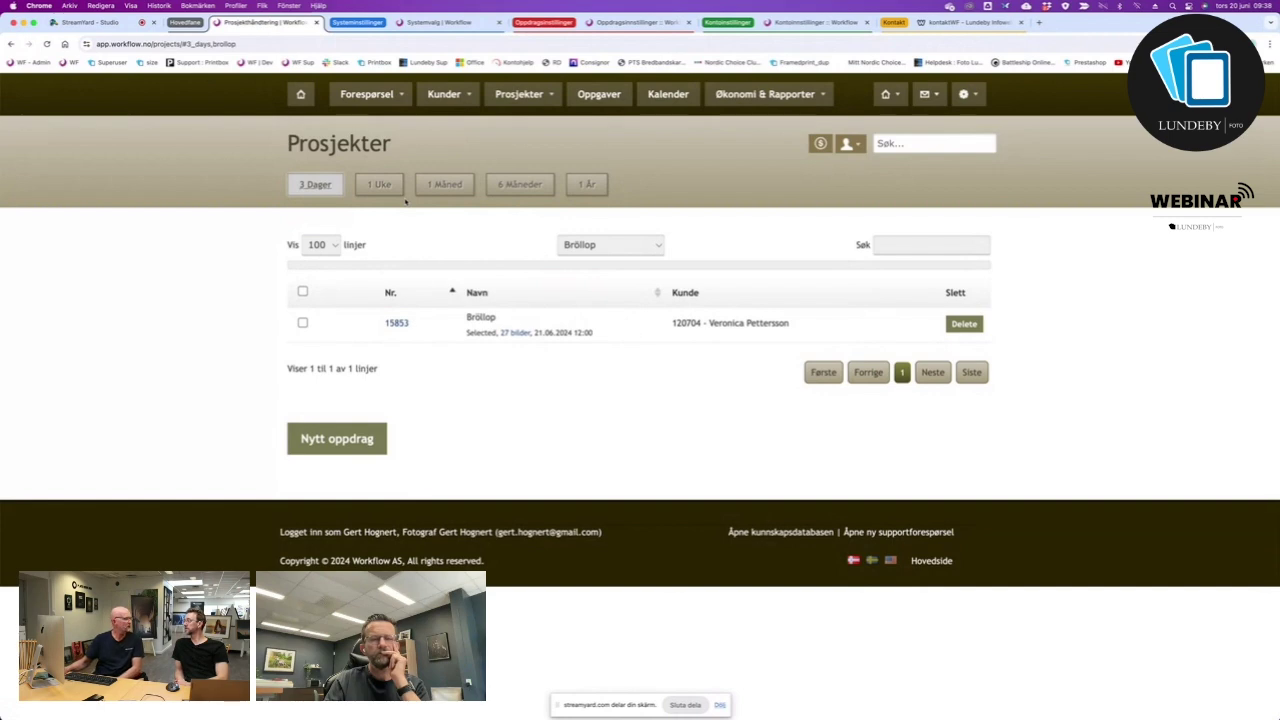
click(379, 185)
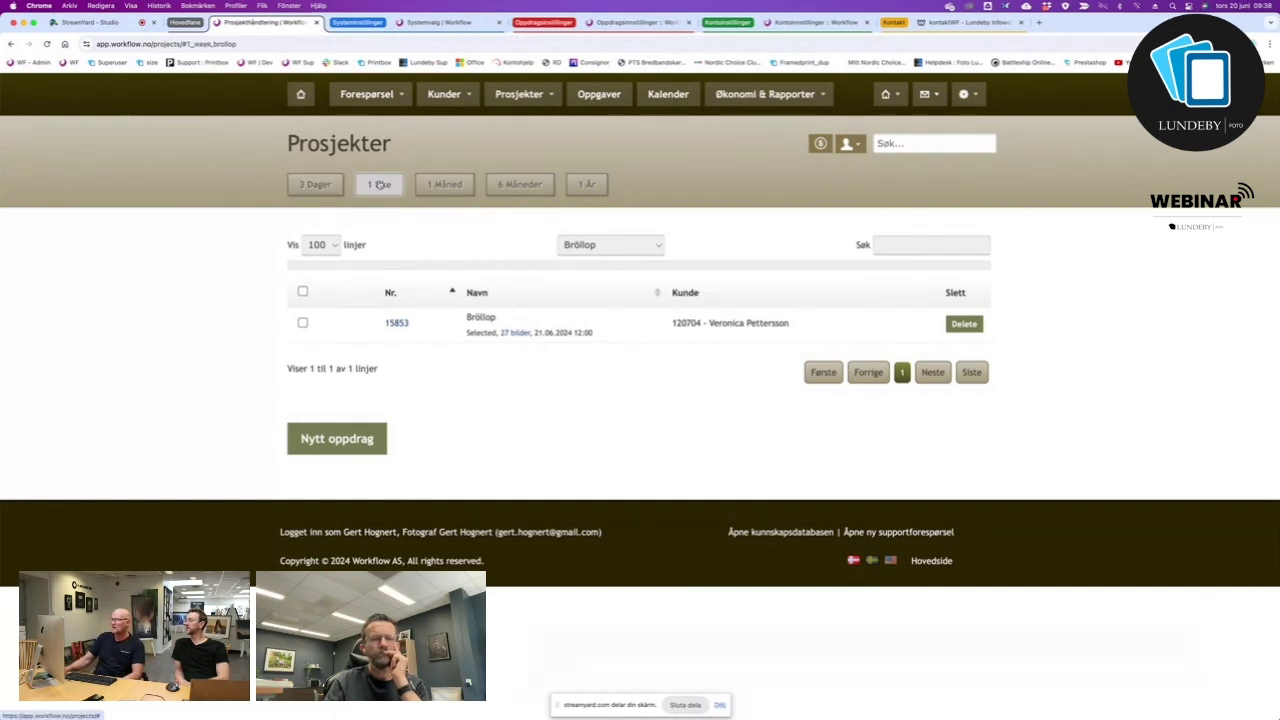
click(445, 185)
click(522, 186)
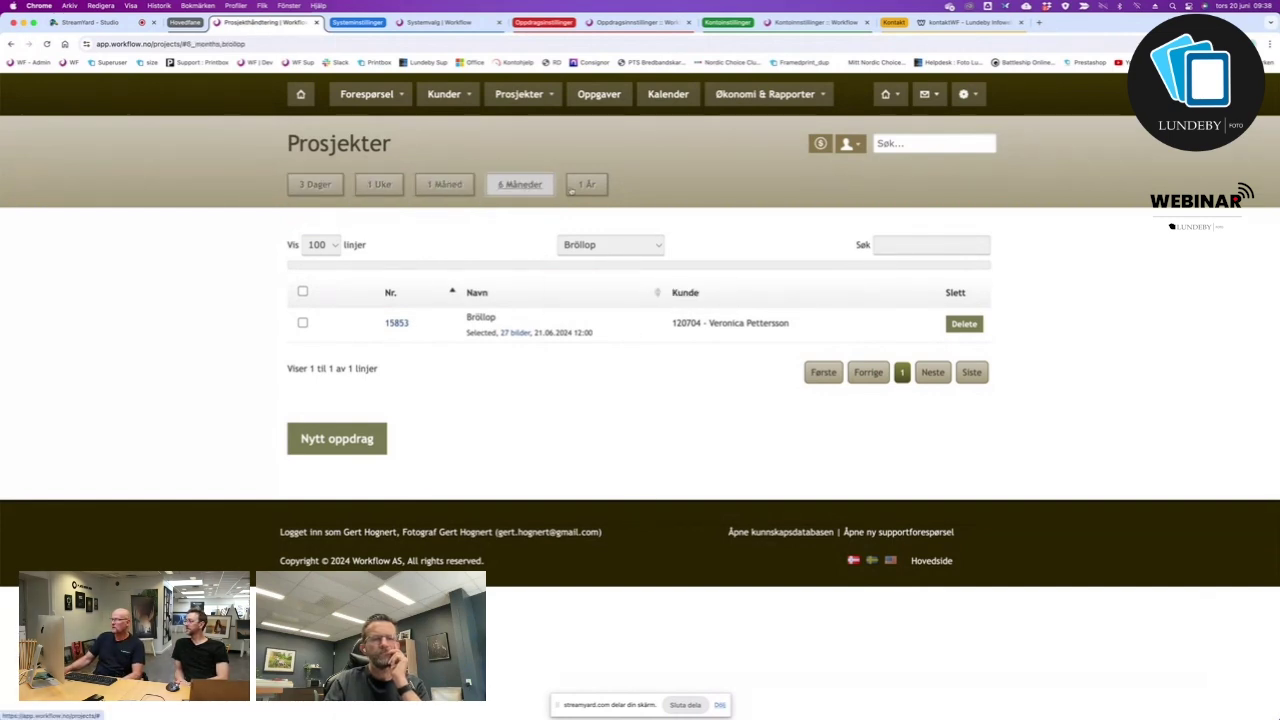
click(587, 185)
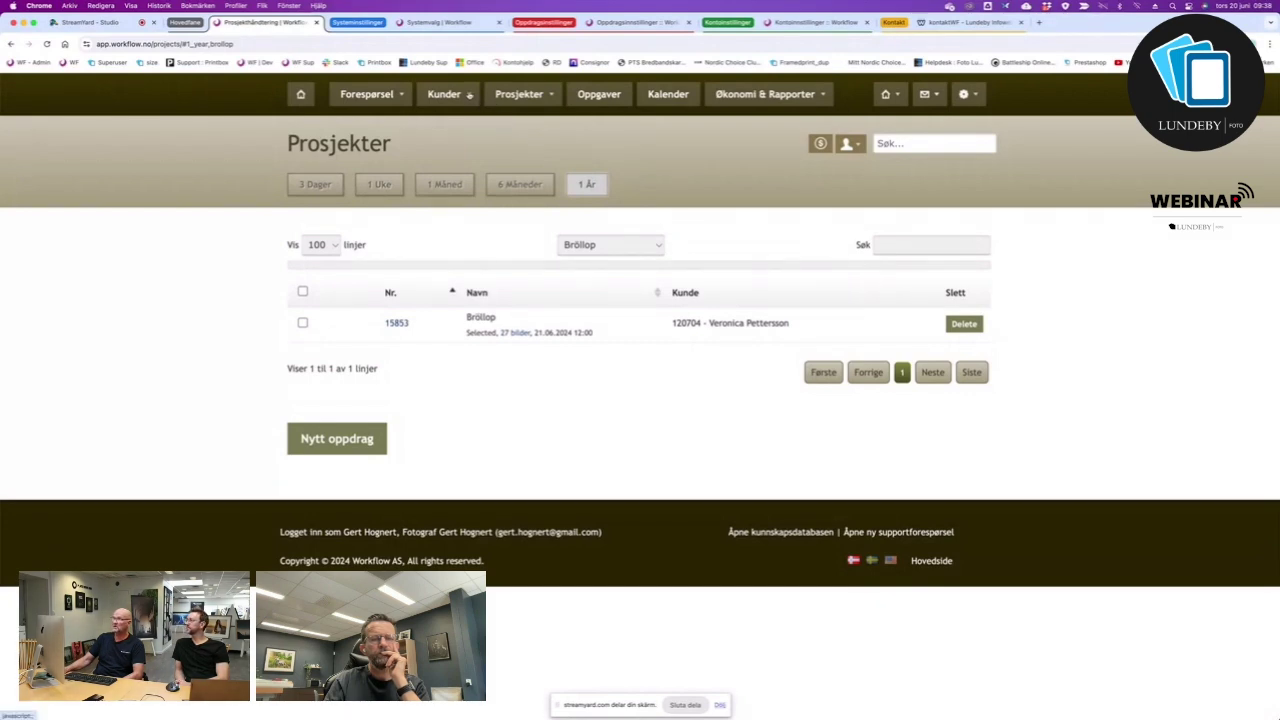
Show the full customer list via Kunder > Vis alle and select the newest customer's number.
click(468, 95)
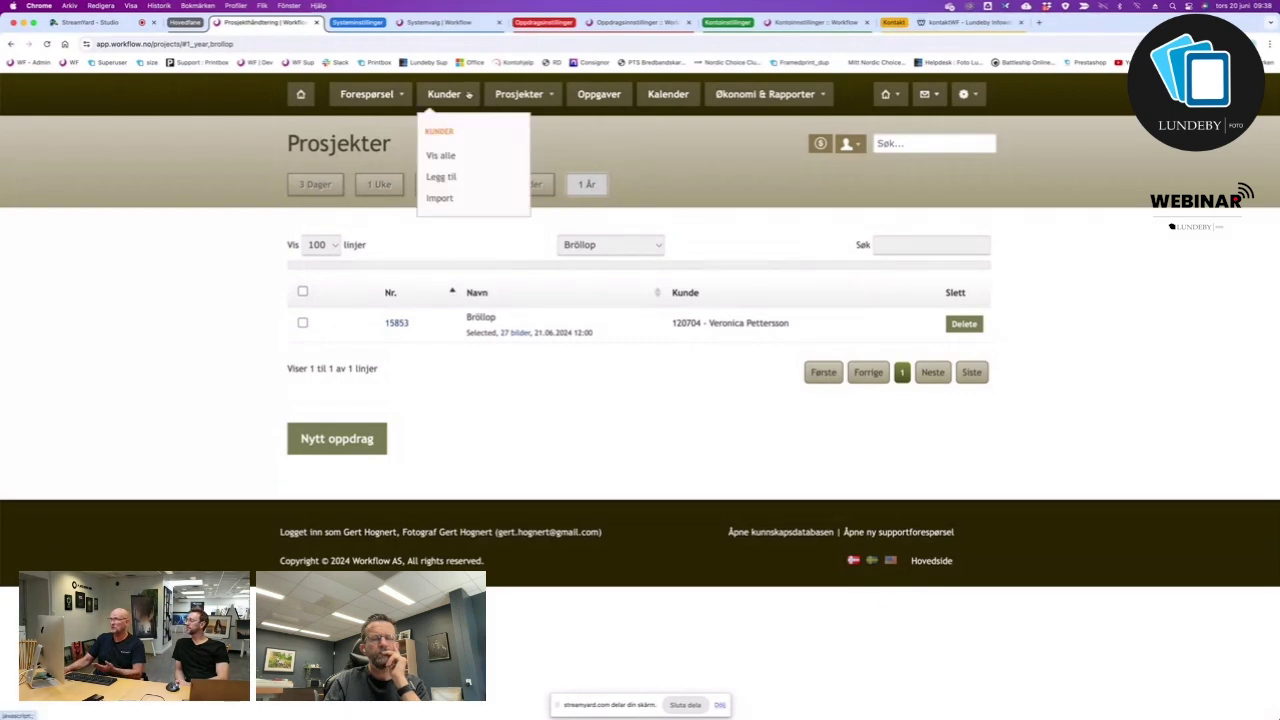
click(441, 157)
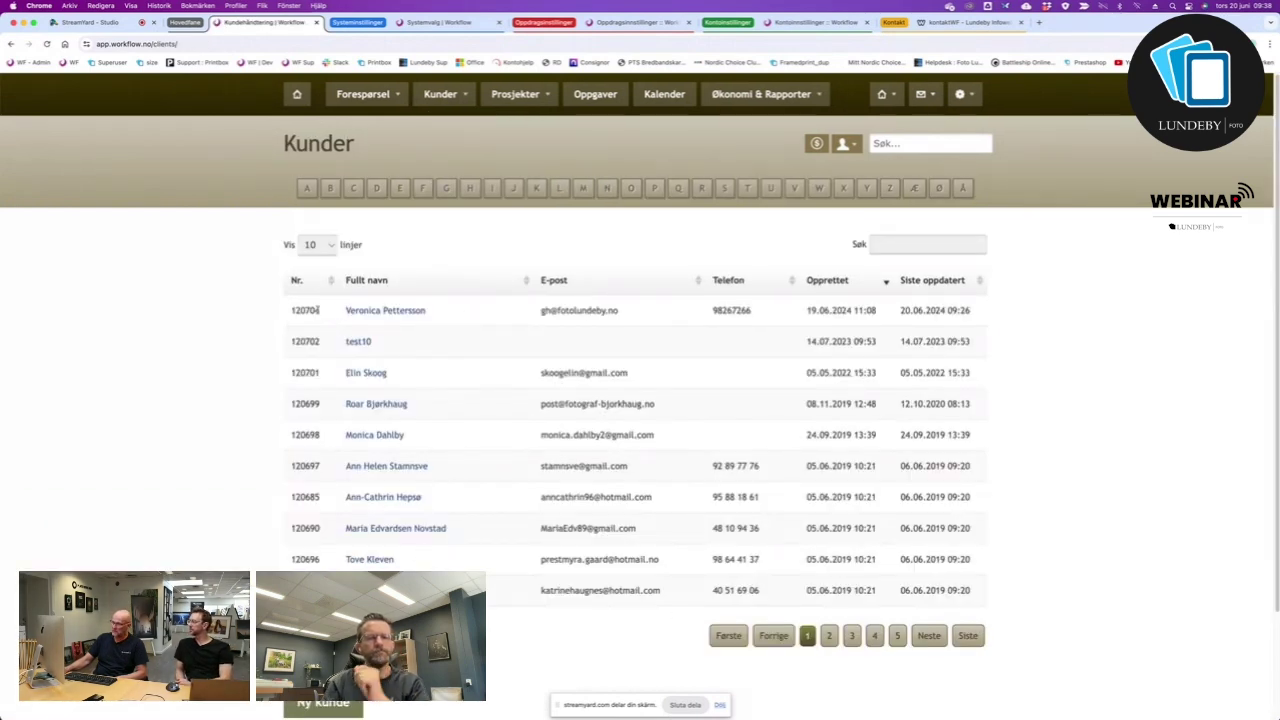
drag(316, 310, 284, 313)
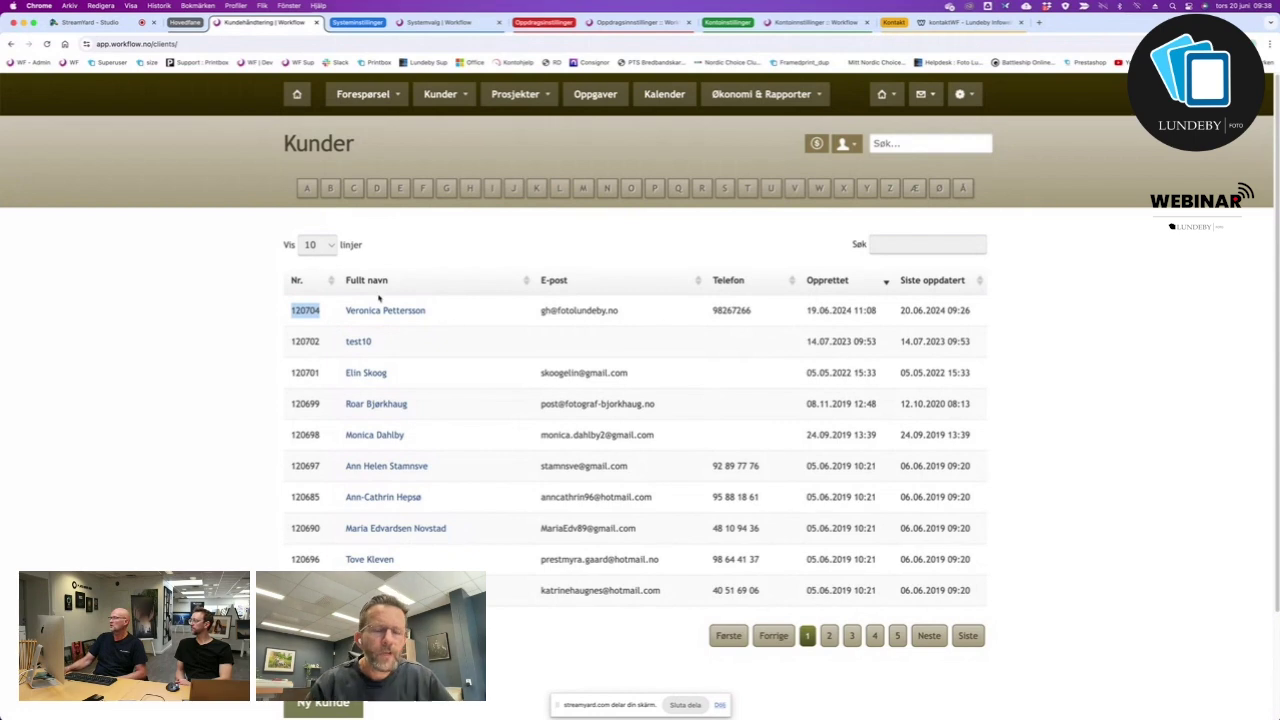
Search the customer list, trying two name fragments before entering a customer's full name.
click(951, 243)
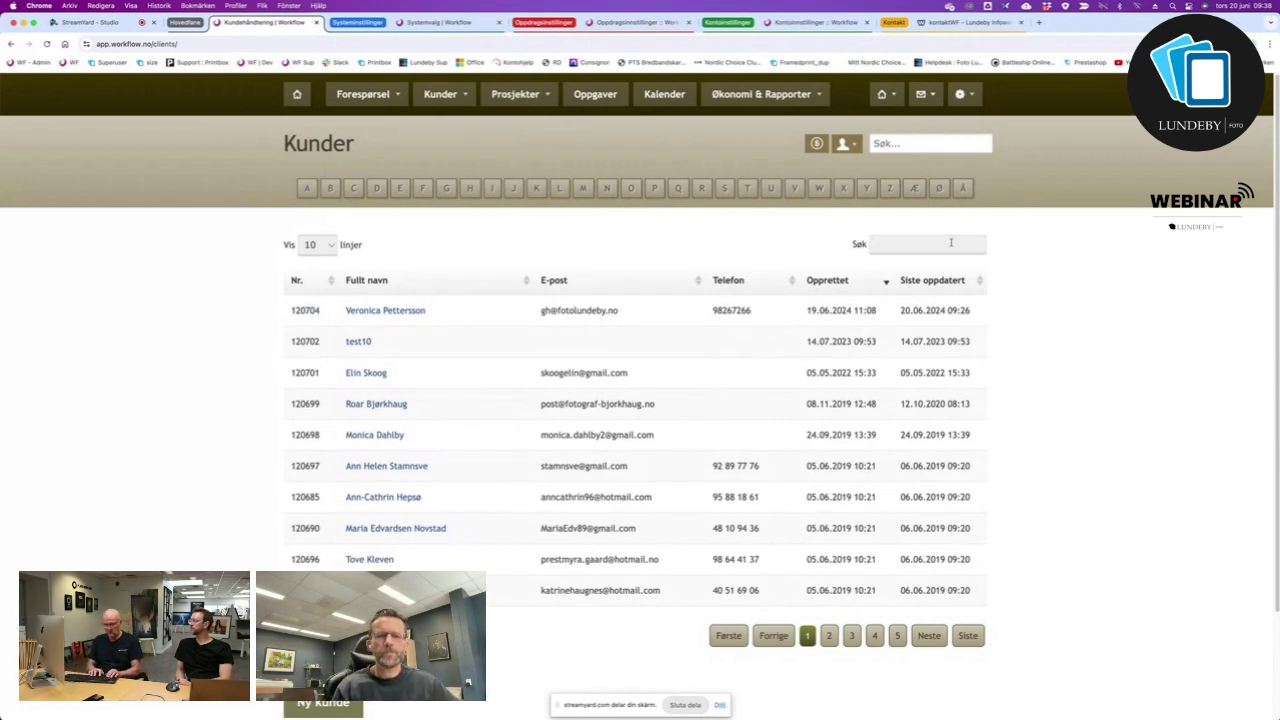
text(gert)
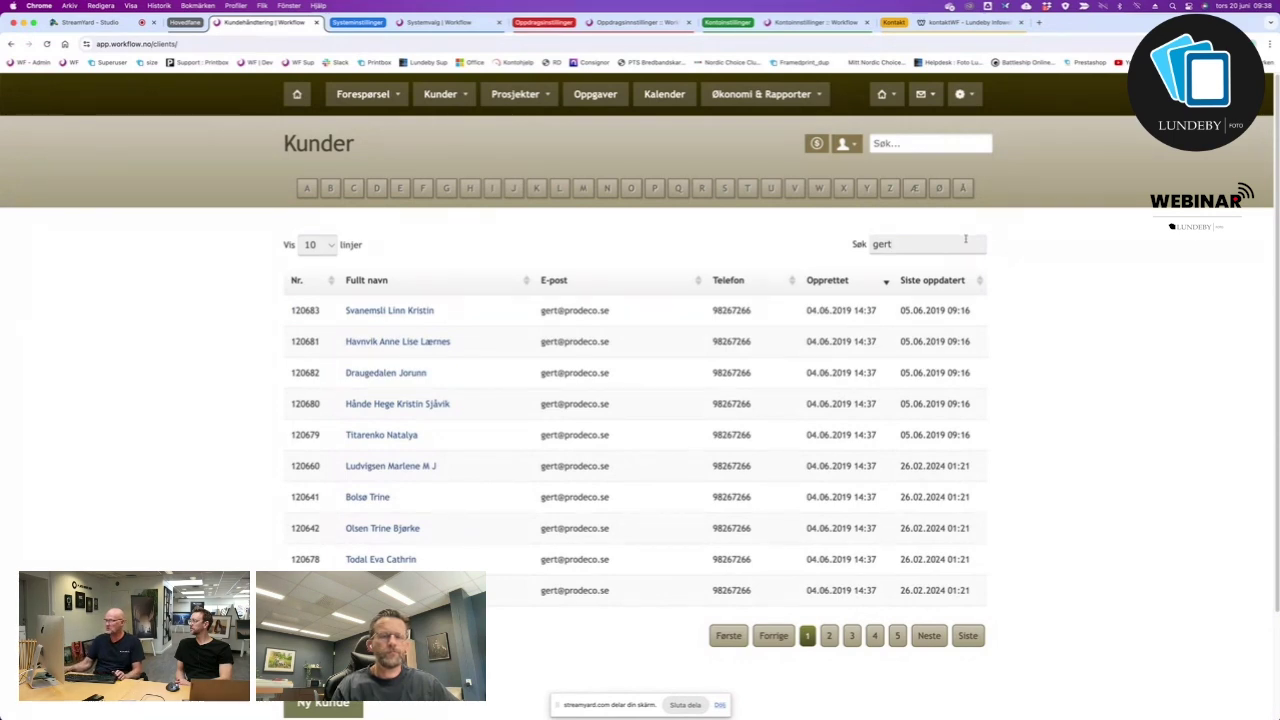
drag(923, 246, 848, 245)
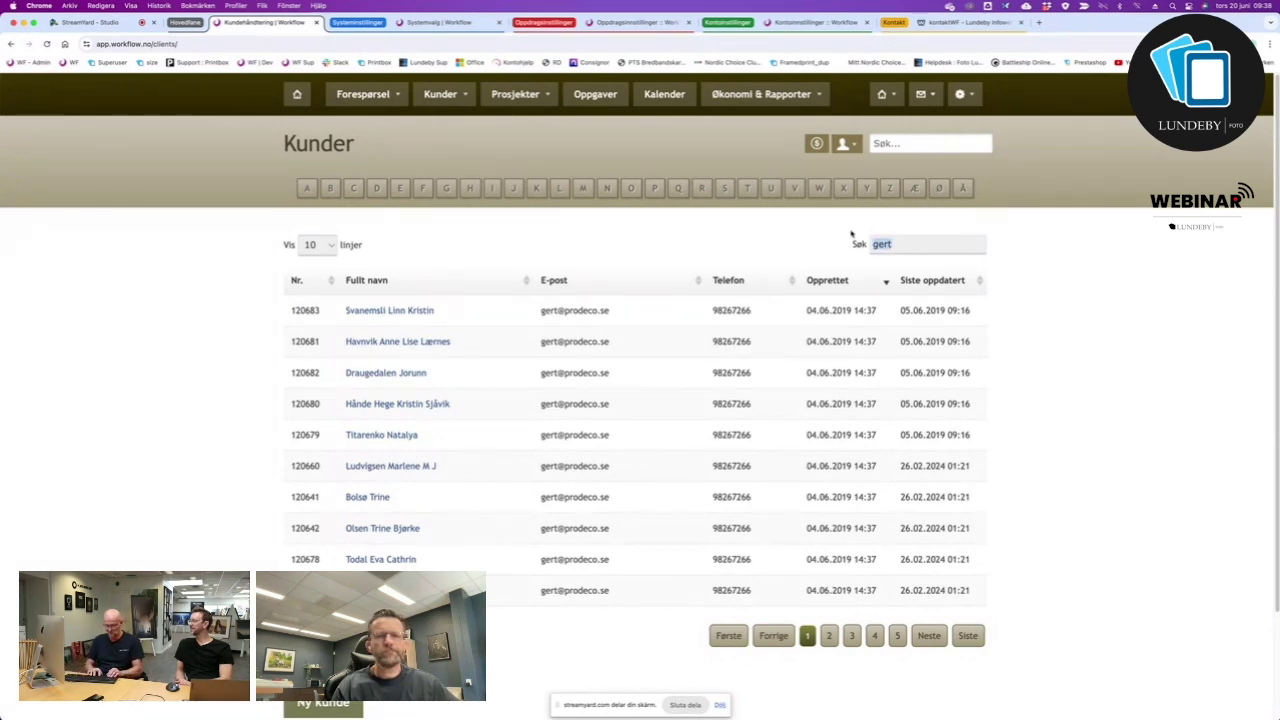
text(ber)
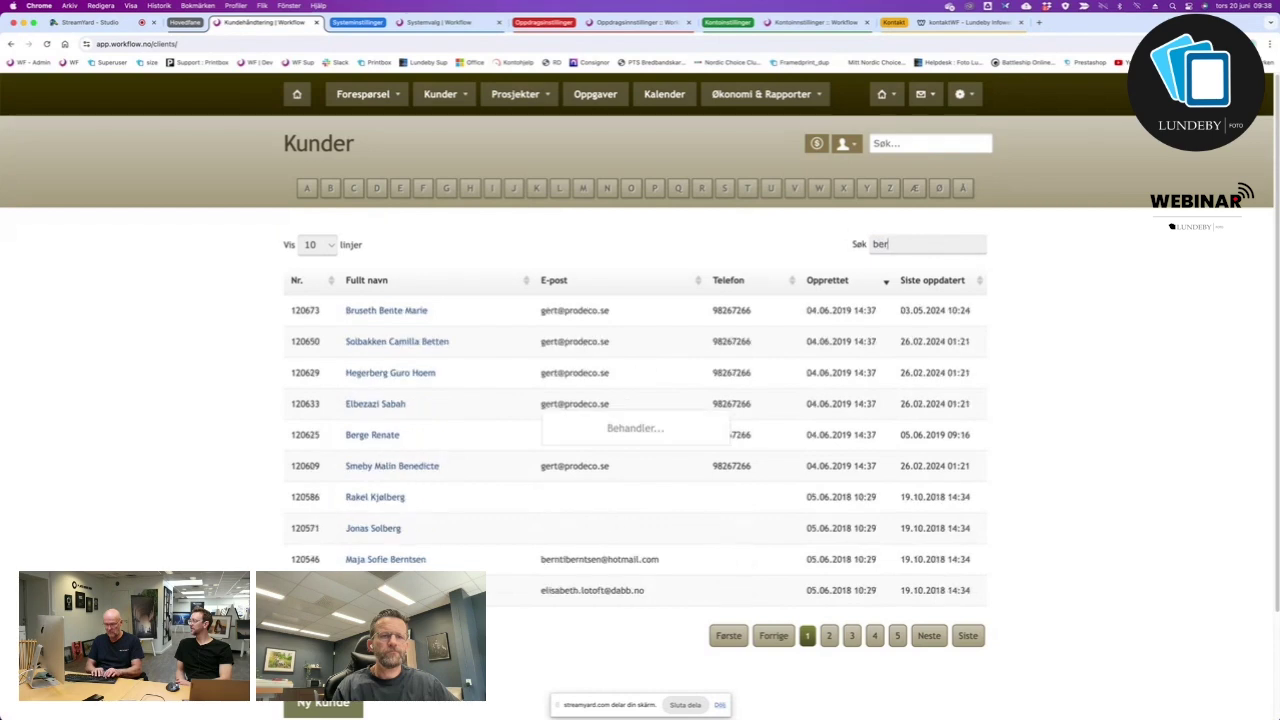
text(t)
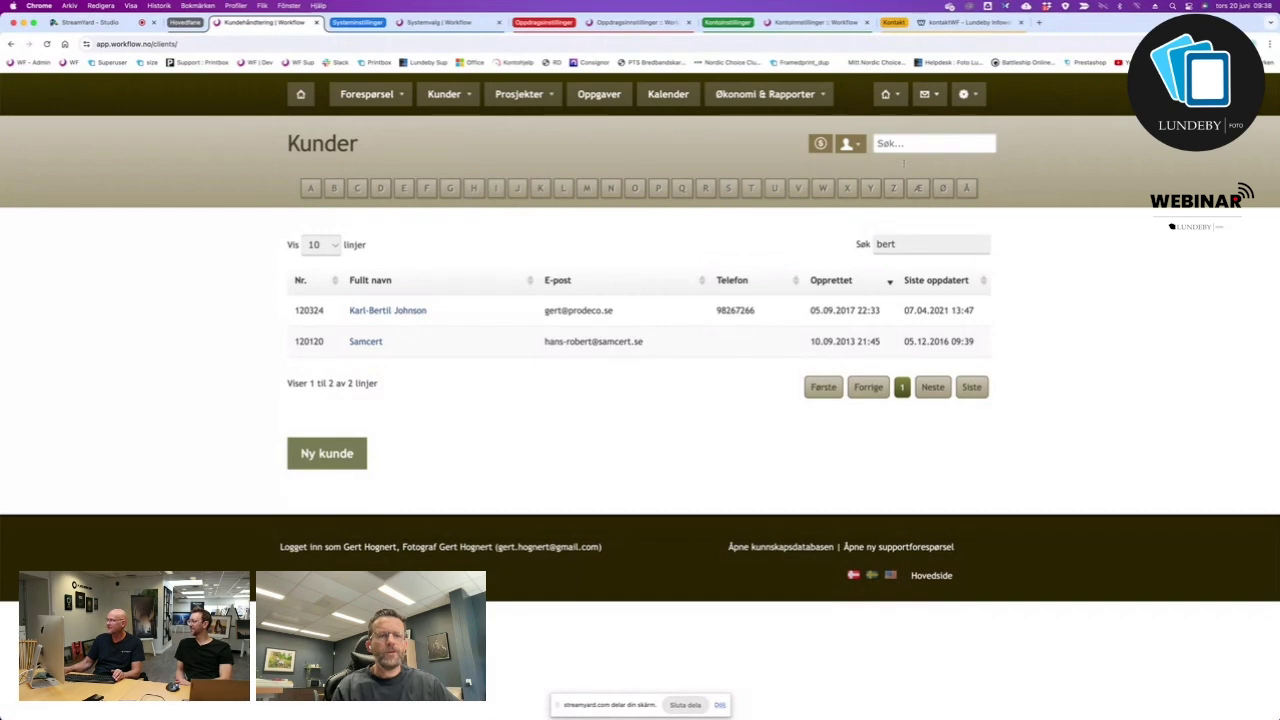
drag(912, 242, 875, 243)
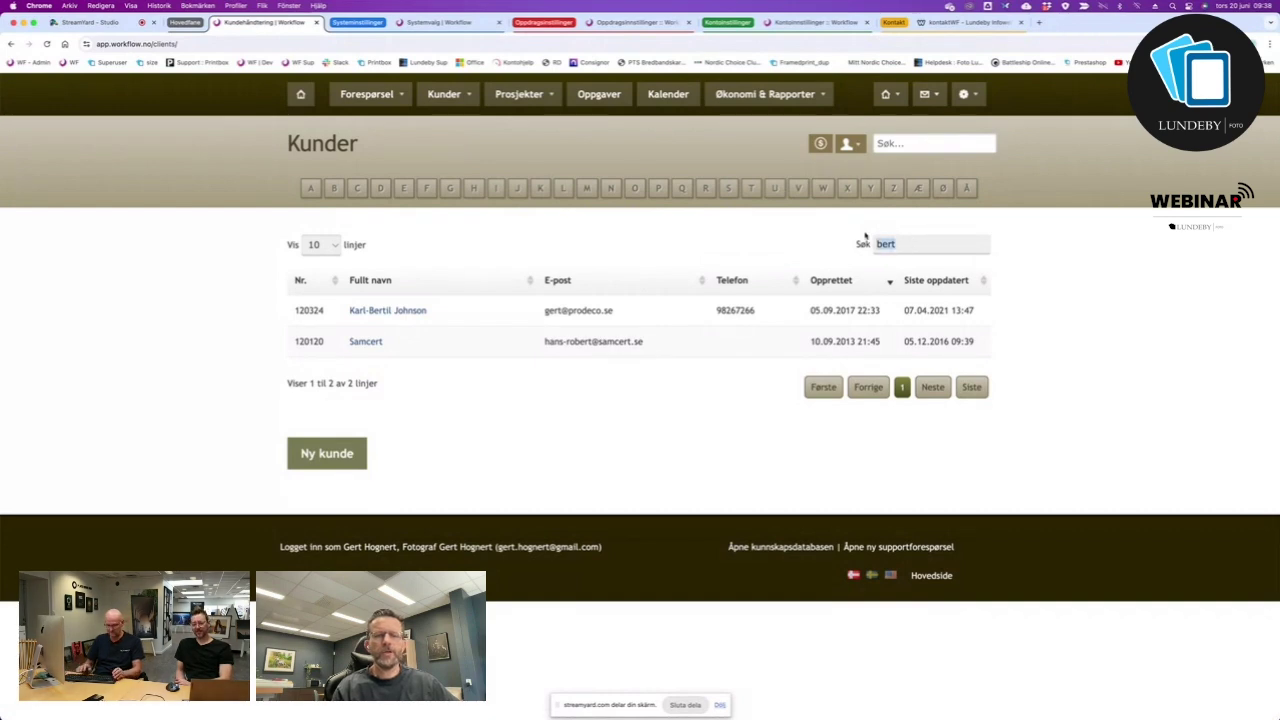
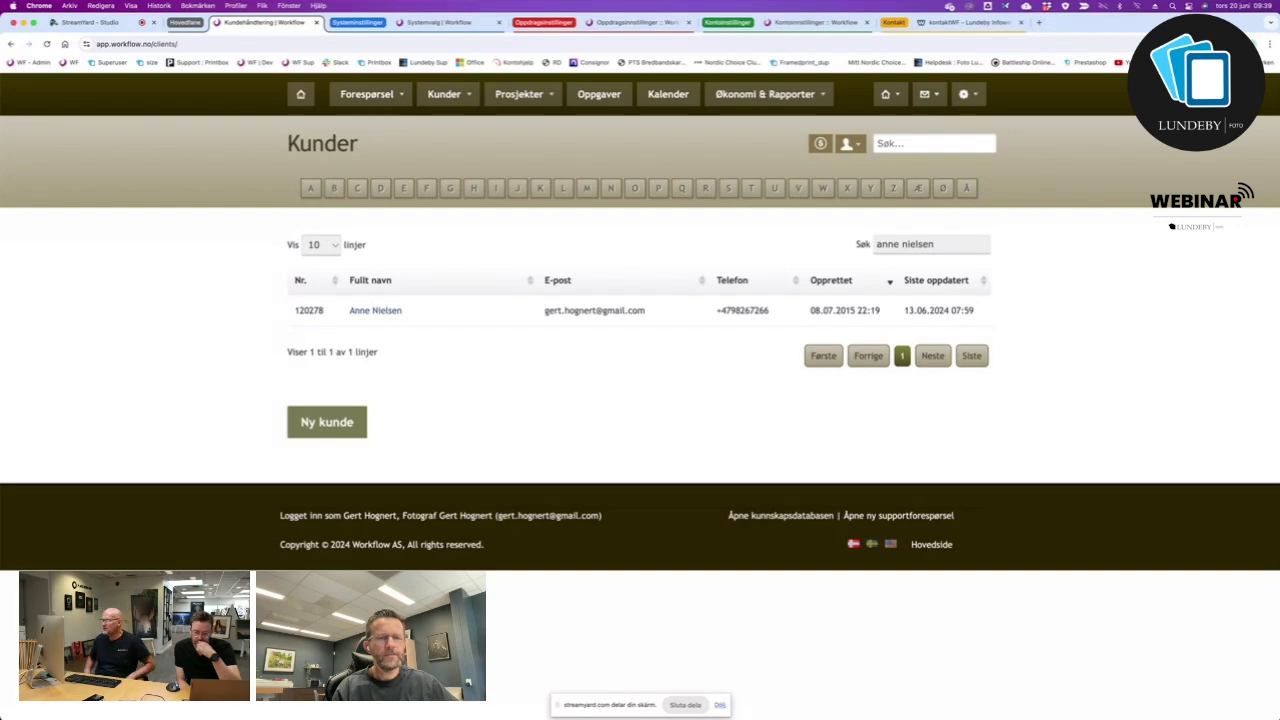
Open the found customer's Kundekort, showing 11 projects and 13 open invoices.
click(393, 312)
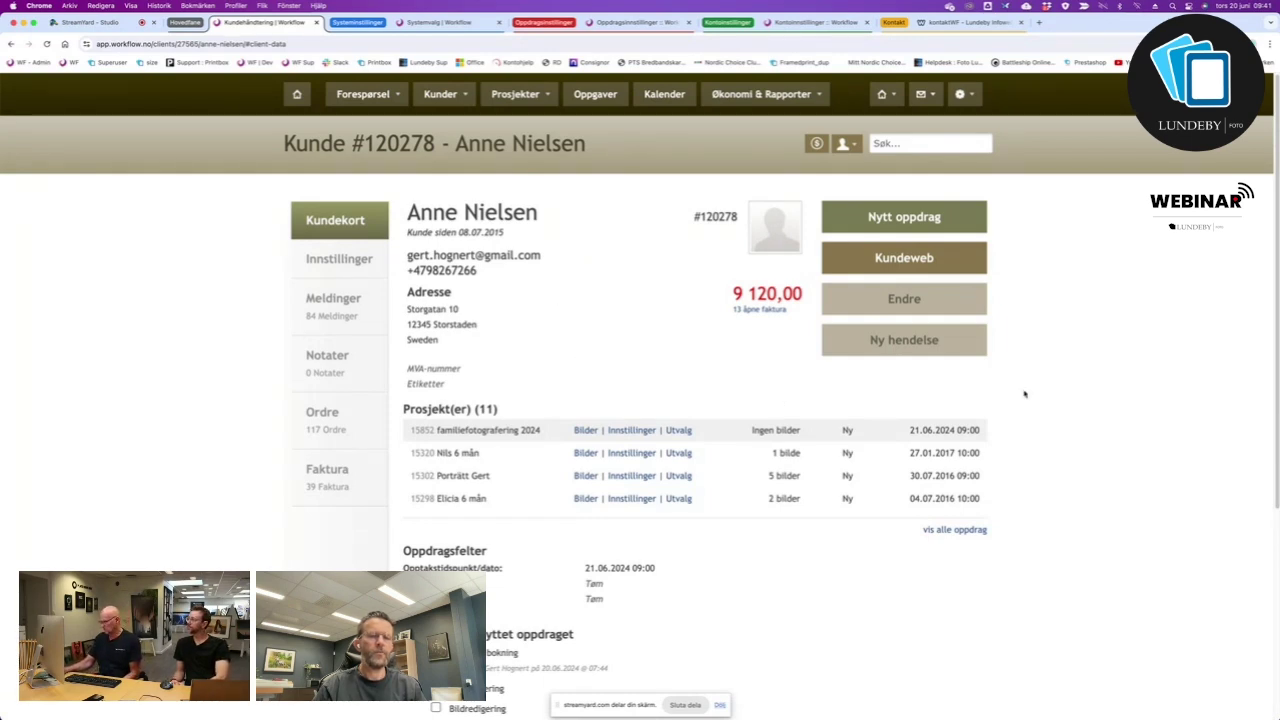
scroll(530, 598, down, 1)
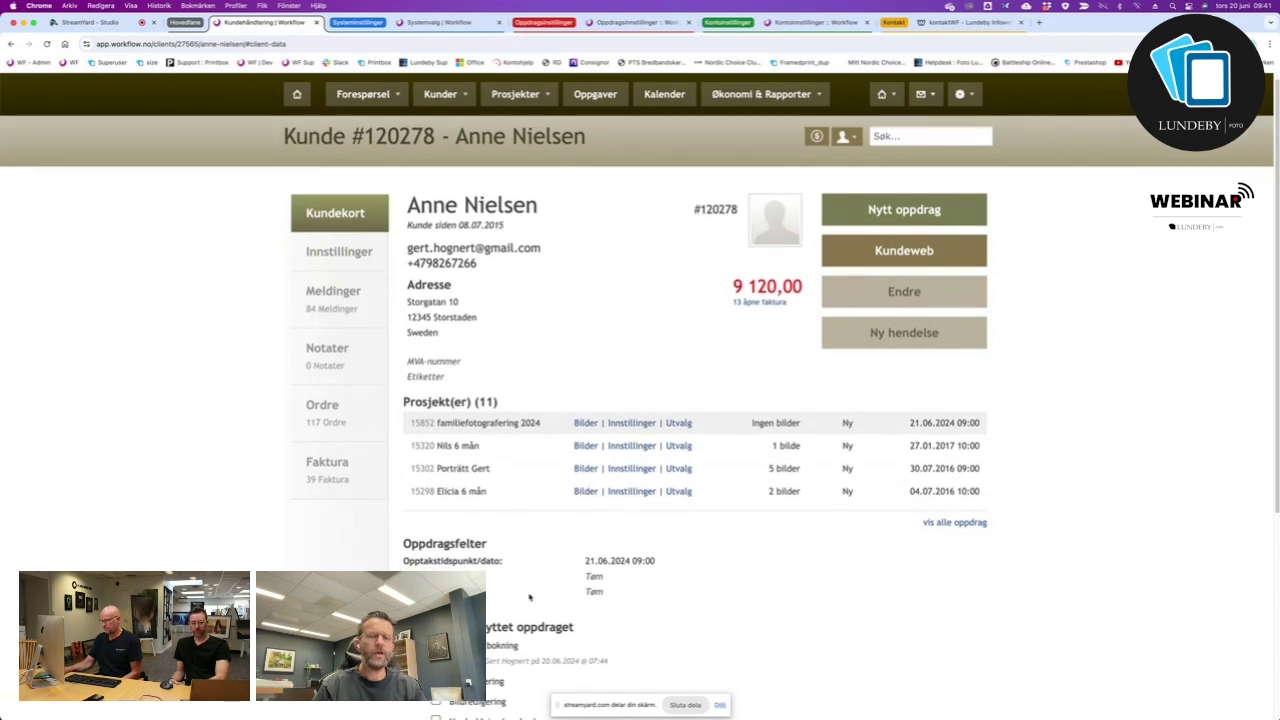
scroll(530, 598, down, 5)
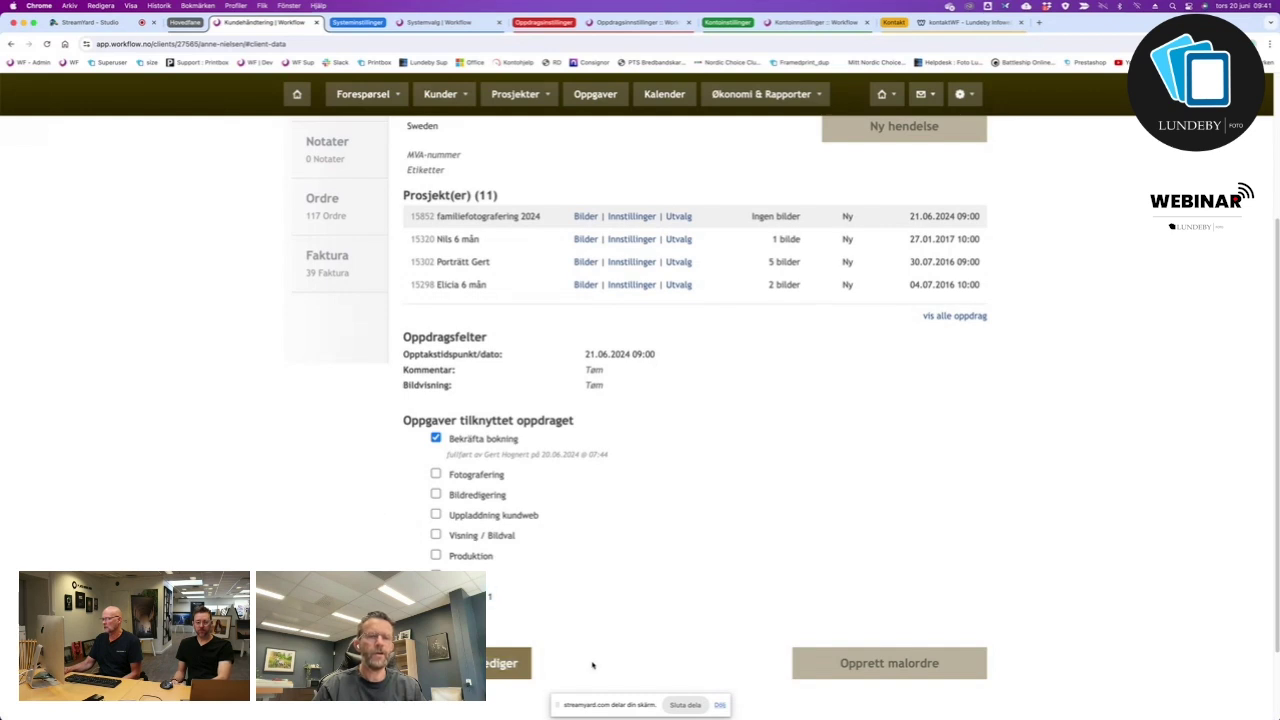
scroll(590, 662, down, 2)
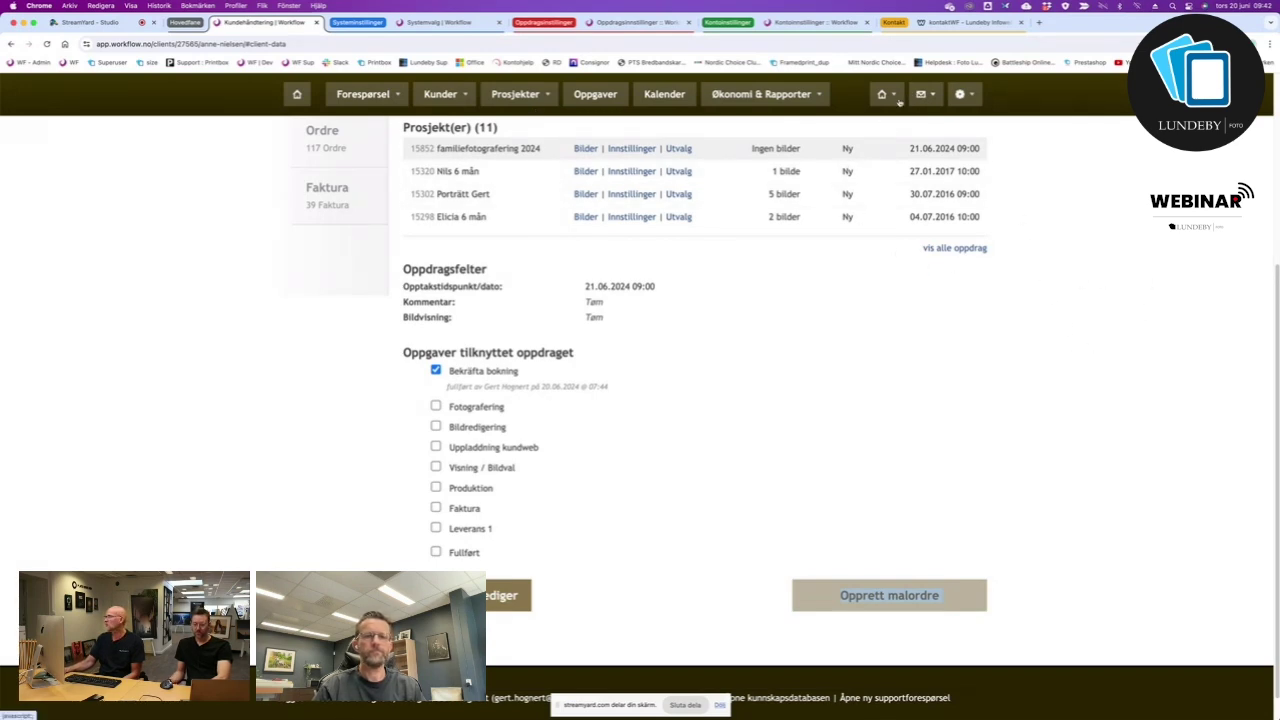
scroll(835, 176, up, 5)
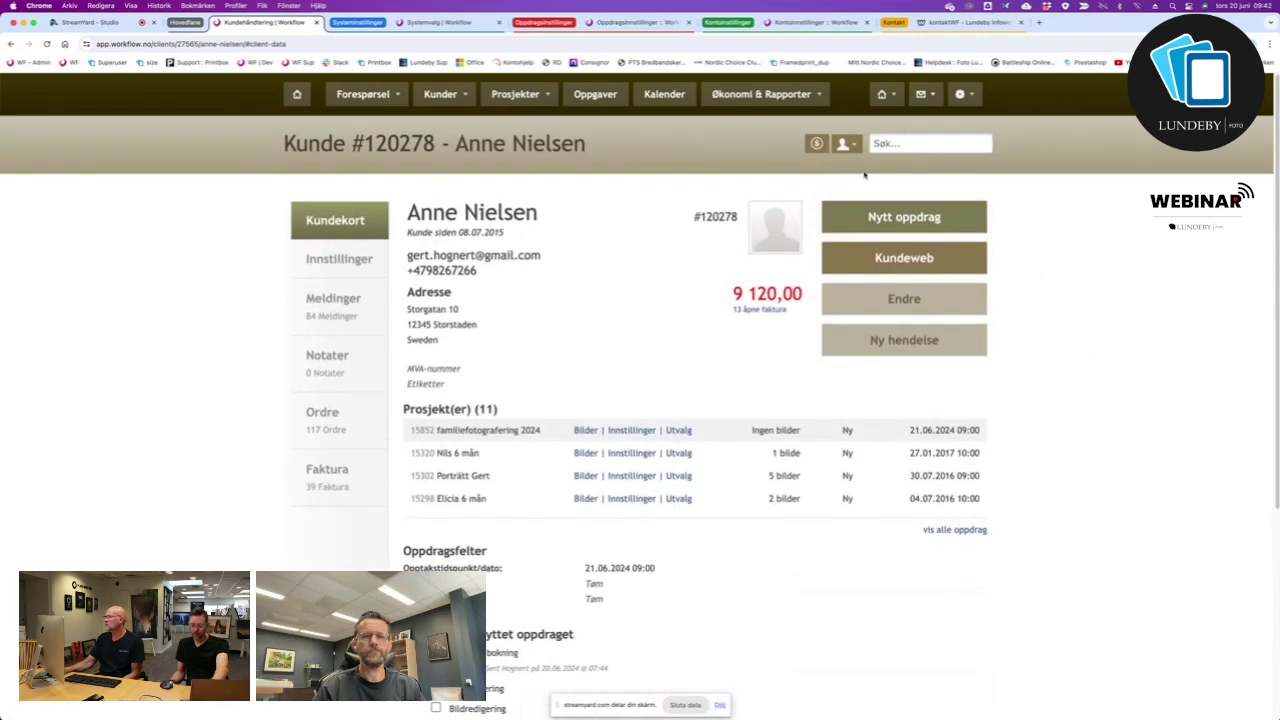
click(846, 144)
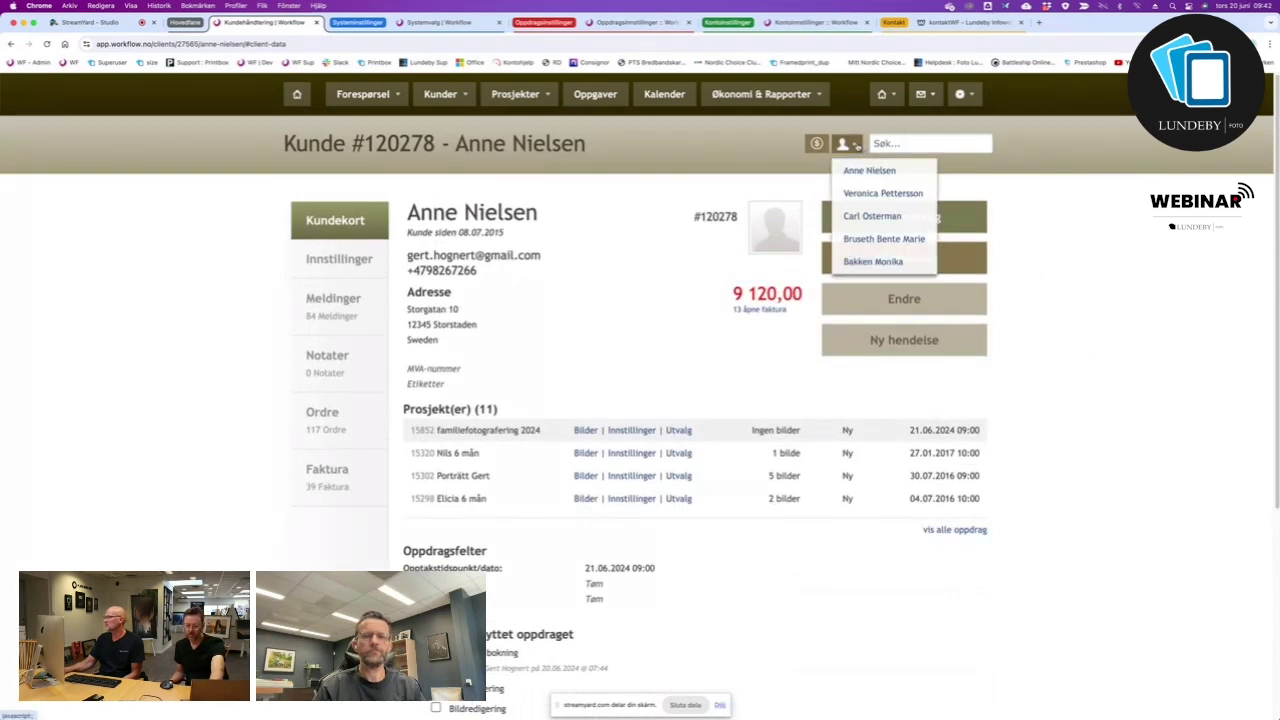
click(766, 143)
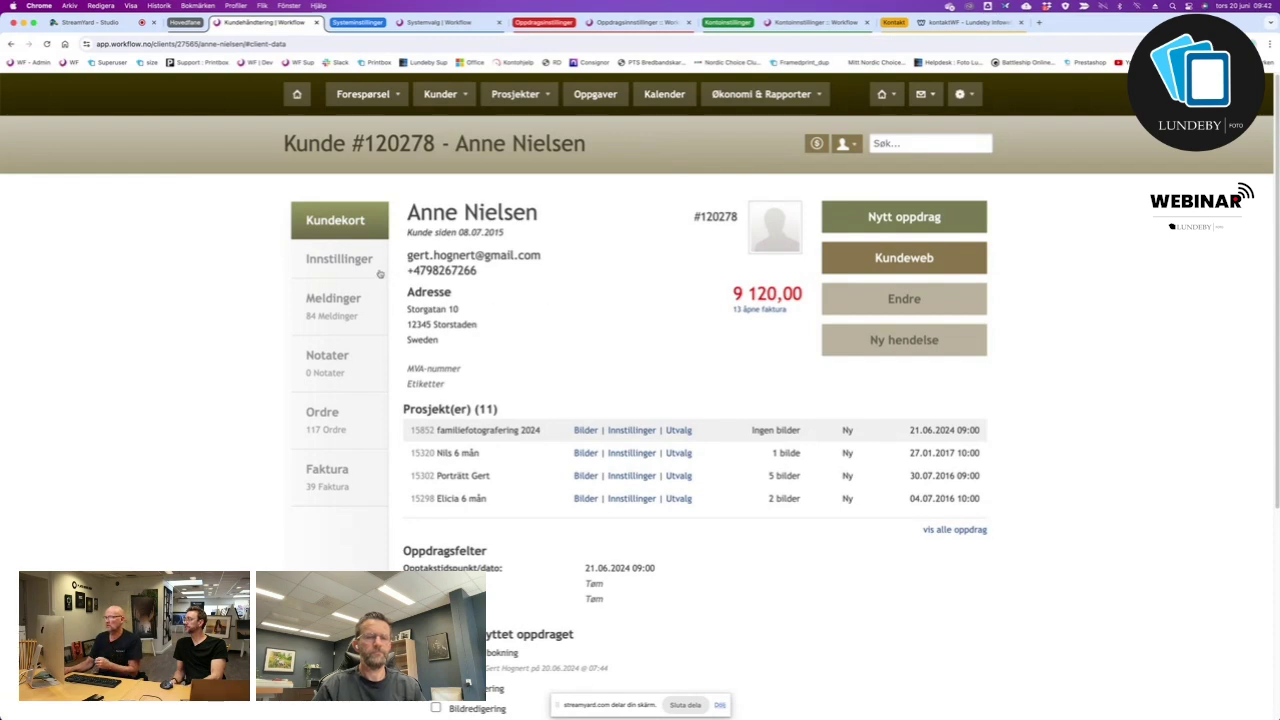
Open the customer's Meldinger page and browse the Velg mal templates without choosing one.
click(354, 298)
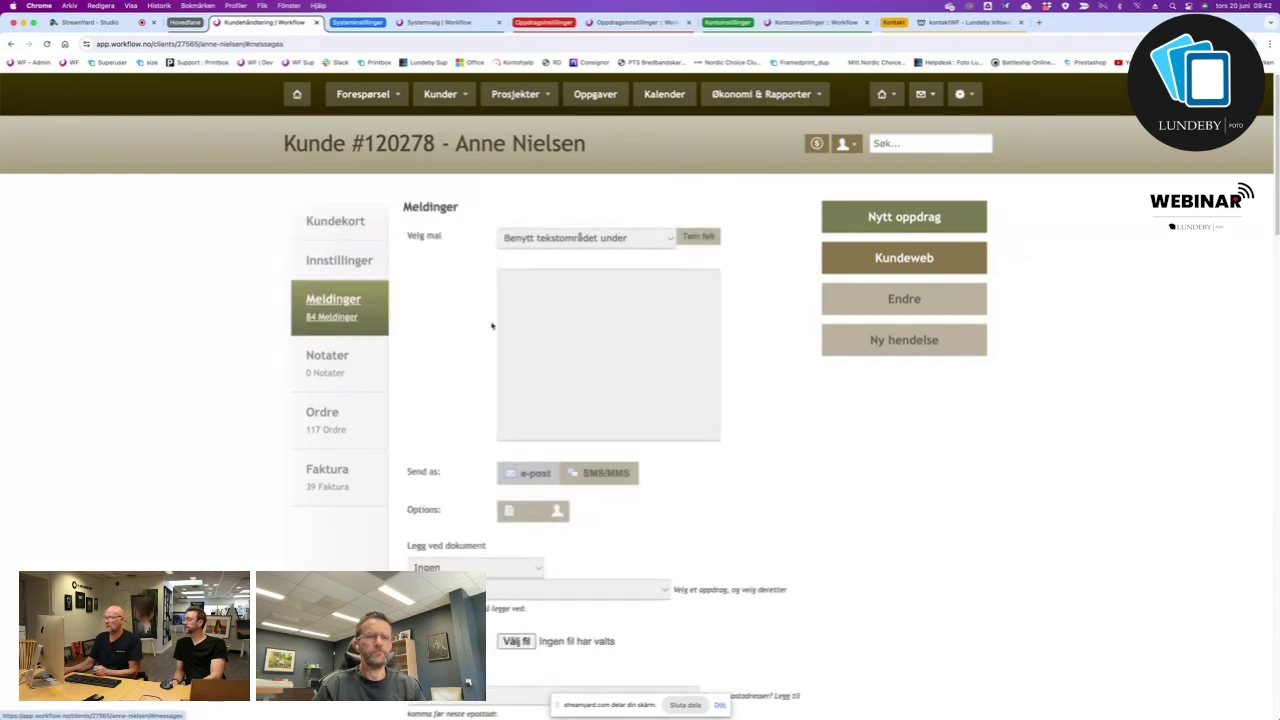
click(674, 241)
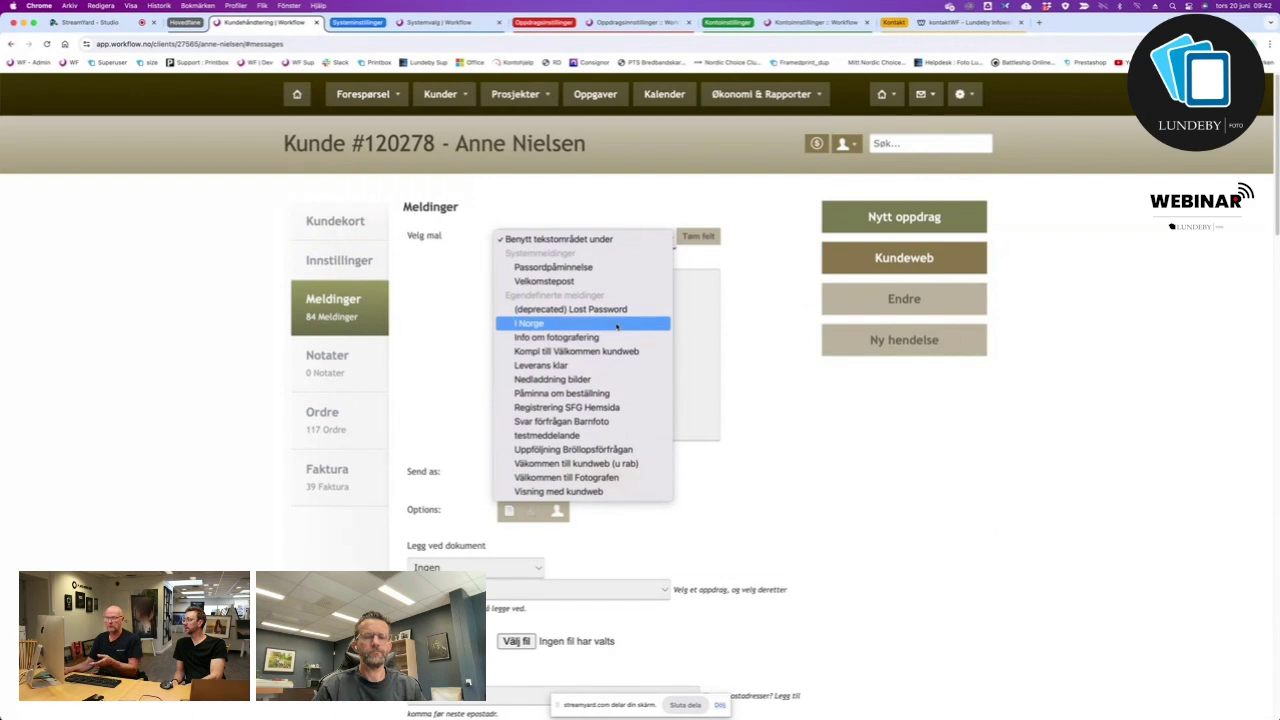
click(447, 314)
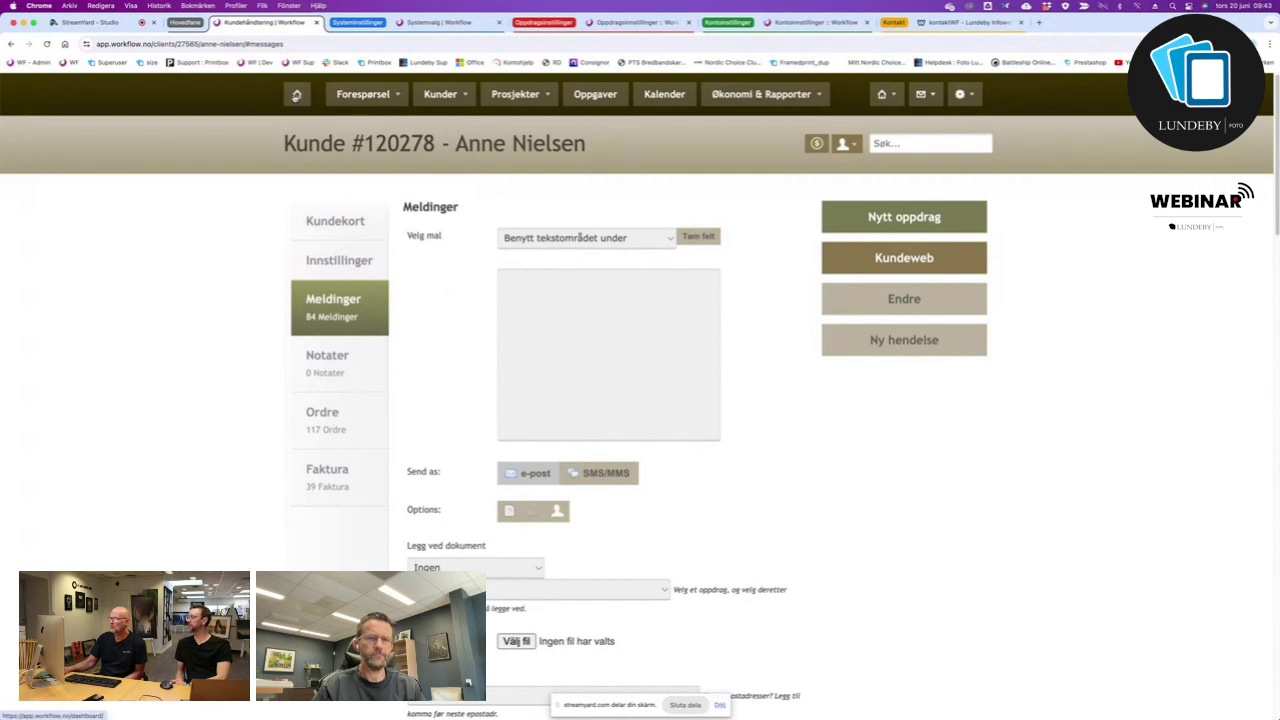
From the dashboard, open the most recent customer's Ordre page.
click(296, 95)
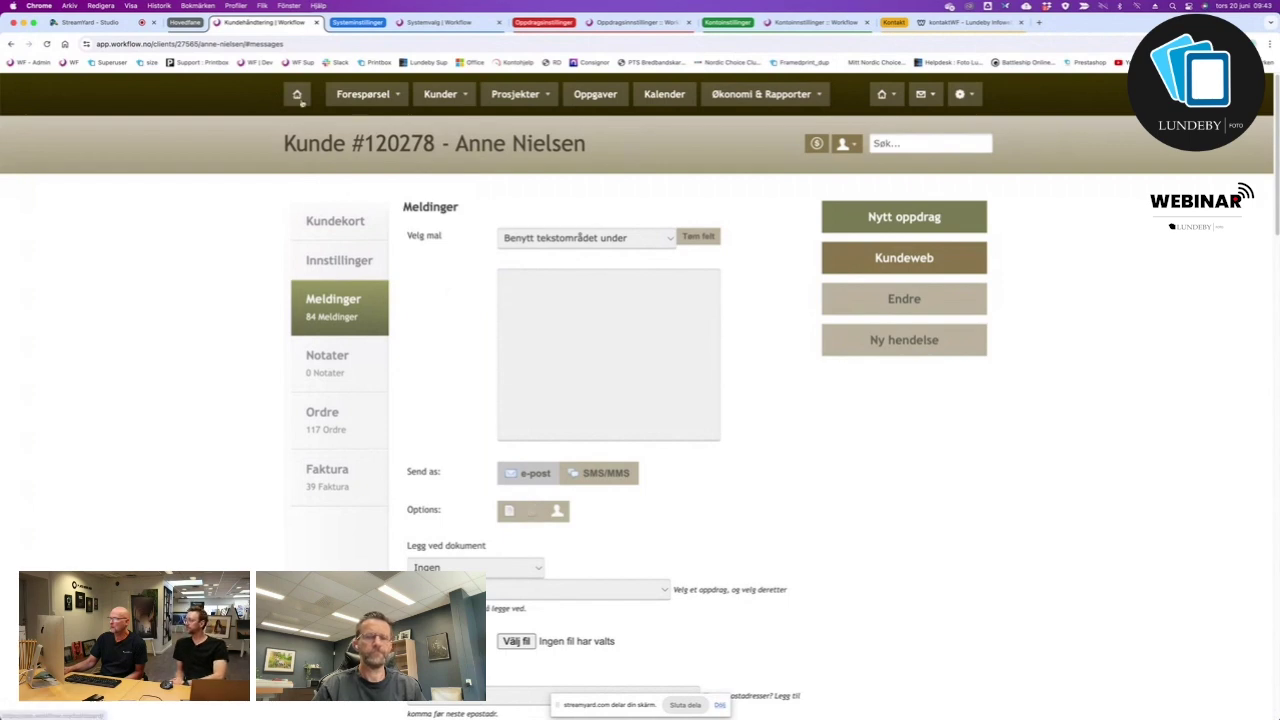
click(565, 324)
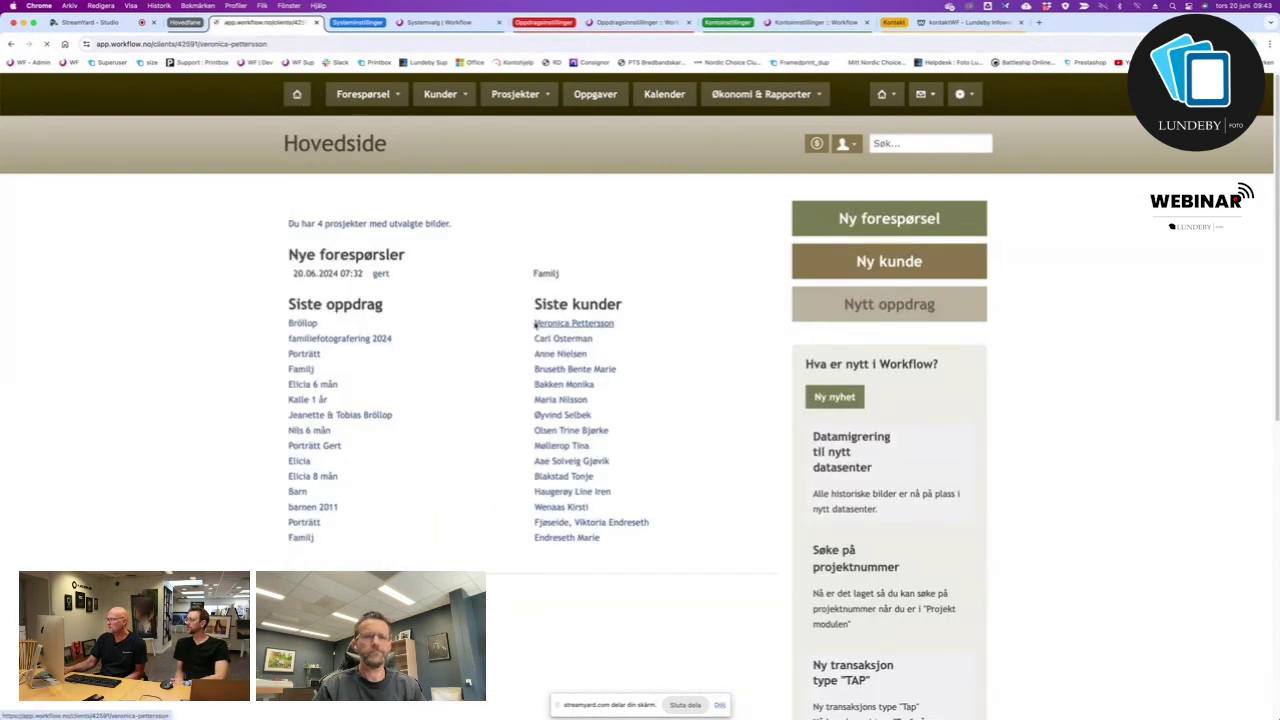
click(324, 428)
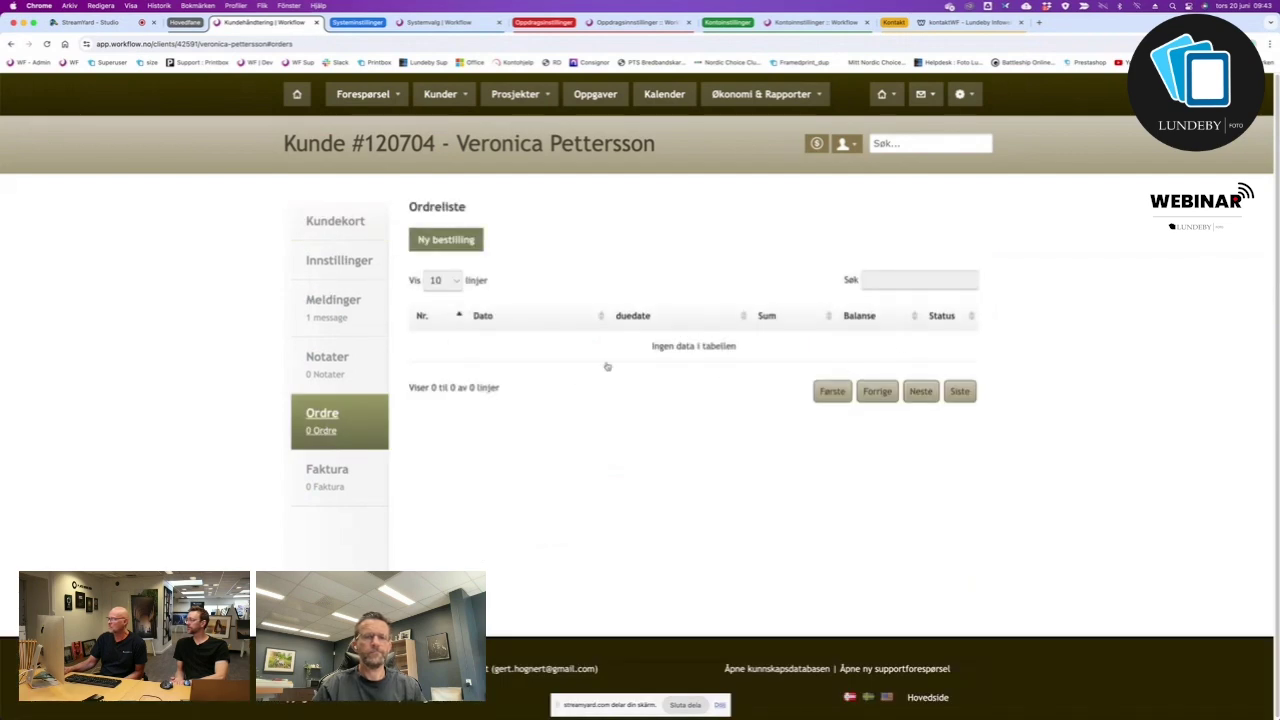
Start an empty Ny bestilling order and browse the Produkt list without adding a line.
click(446, 240)
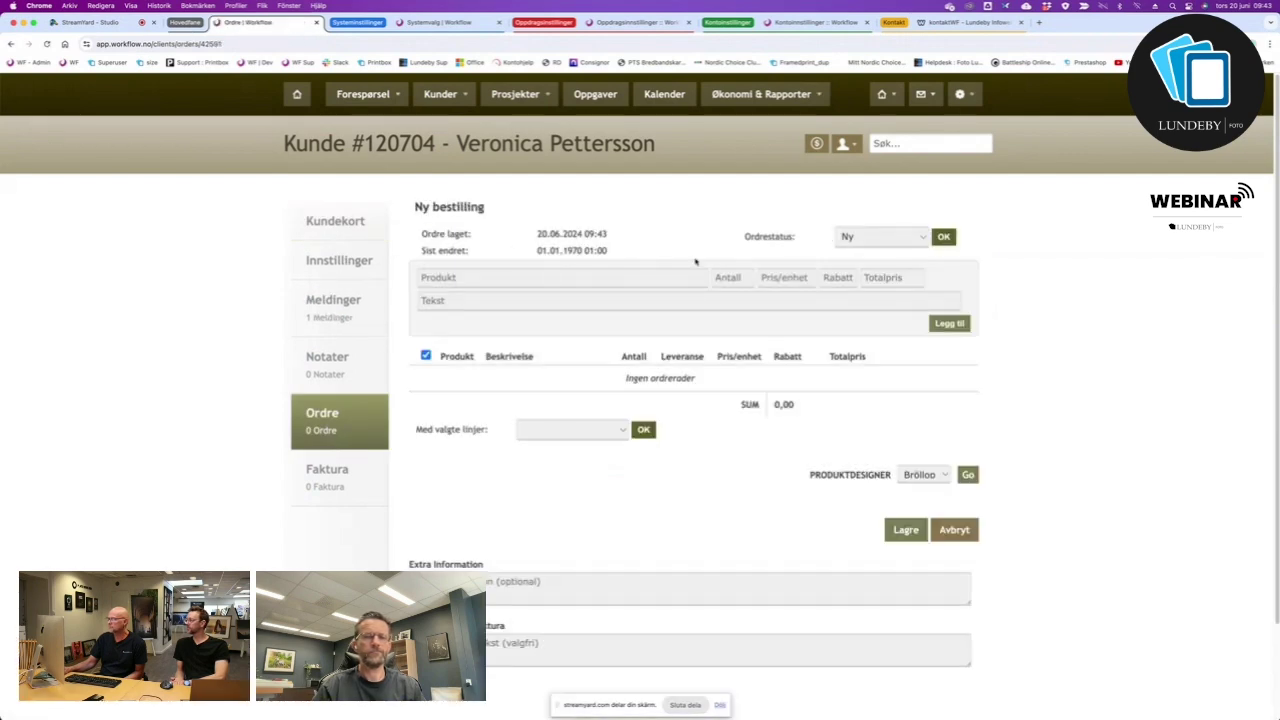
click(477, 280)
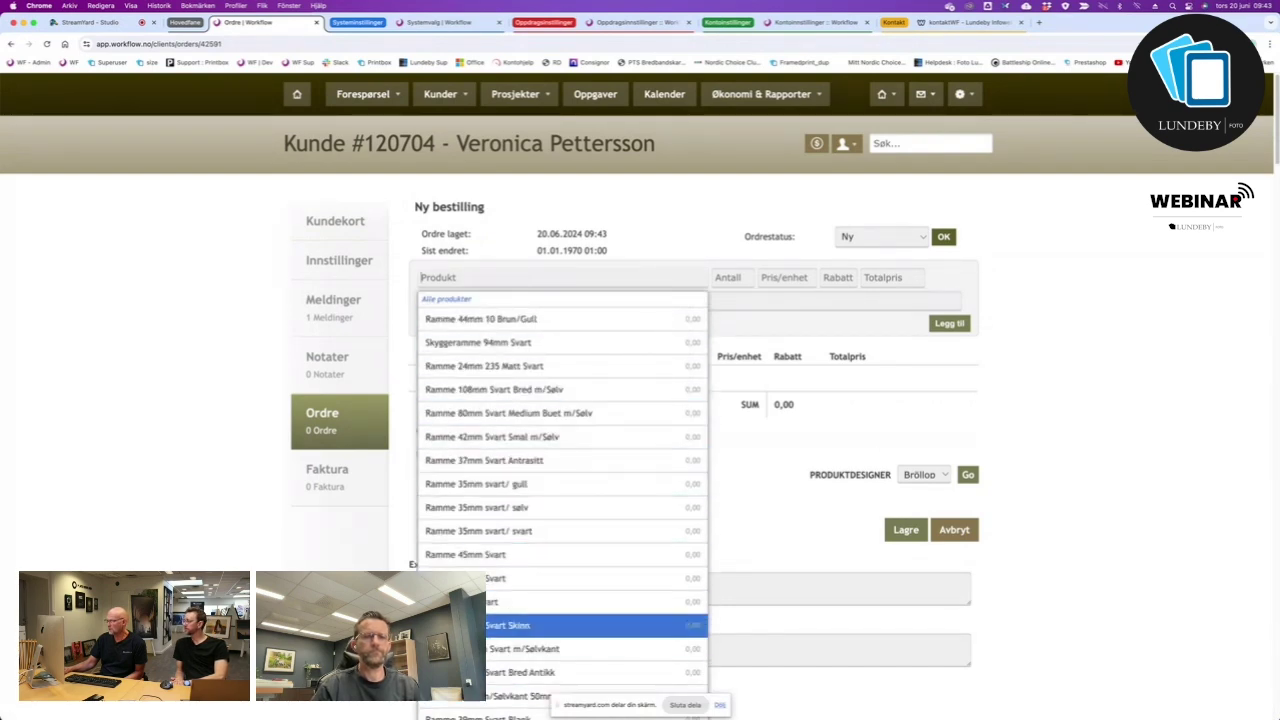
click(480, 276)
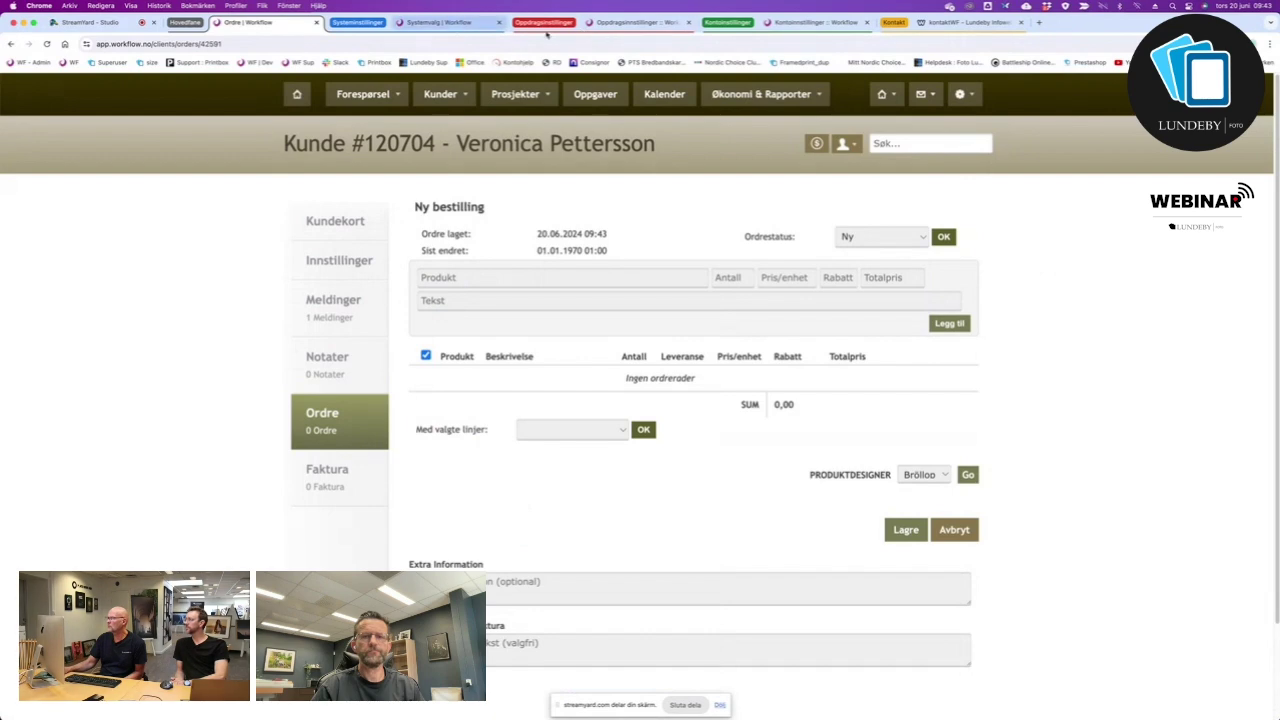
click(643, 23)
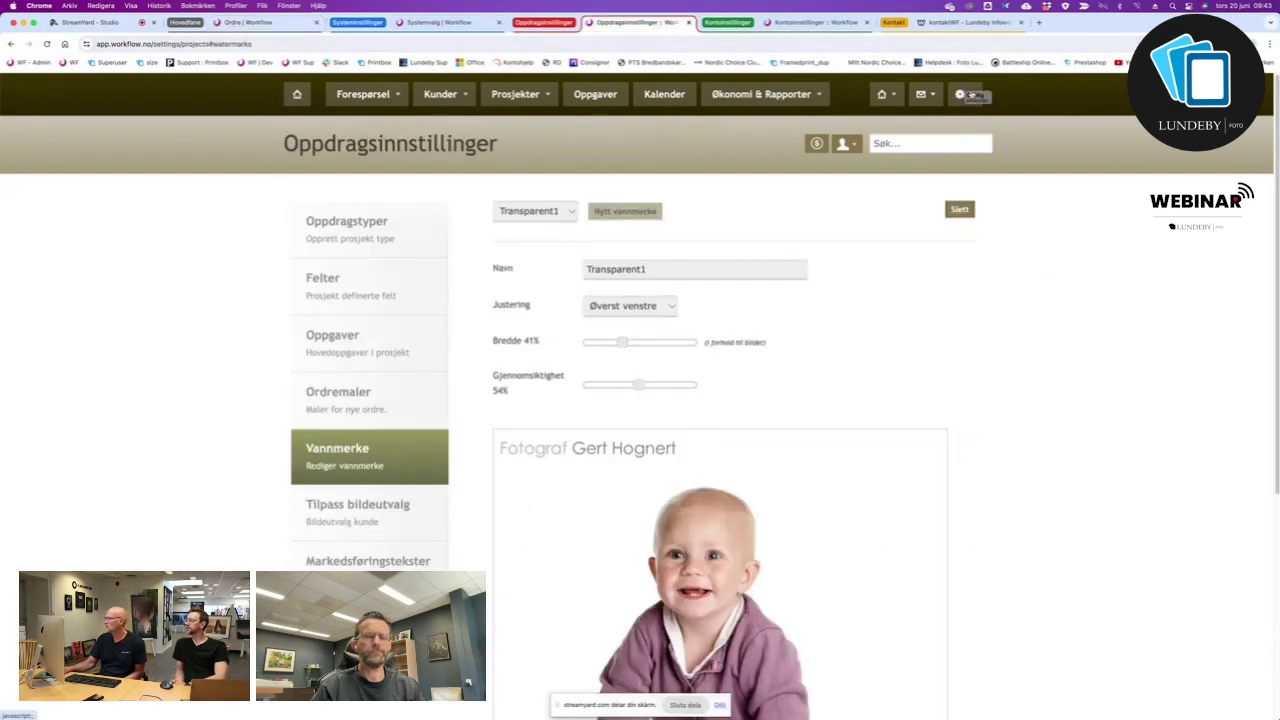
Open the product register and filter it to Förstorningar, Lyse rammer, Svarte rammer and Sølv og gullrammer.
click(972, 95)
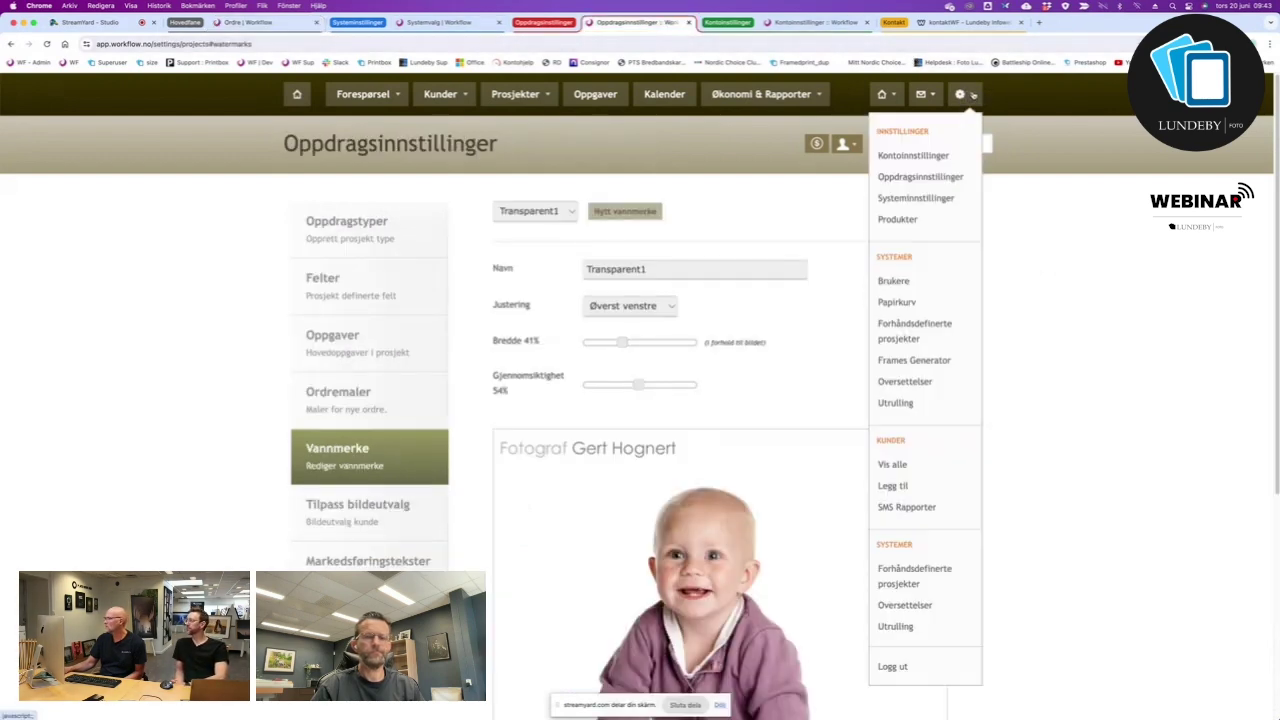
click(897, 219)
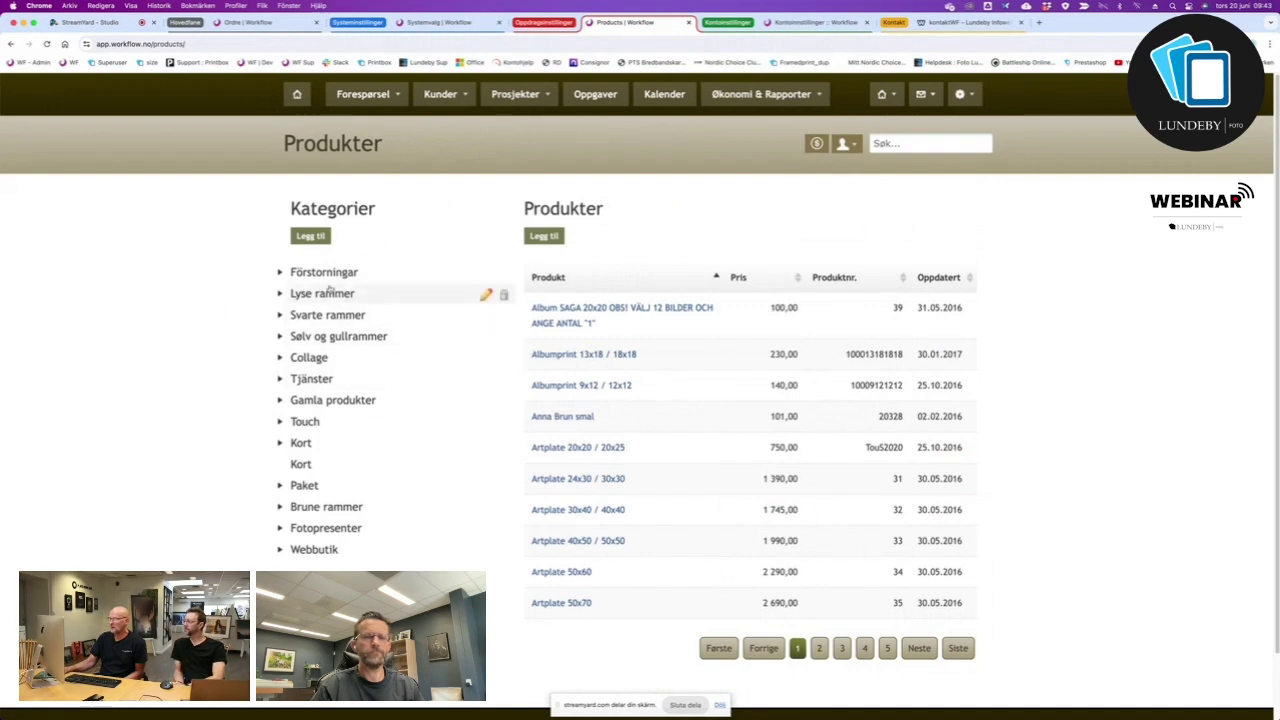
click(366, 273)
click(336, 293)
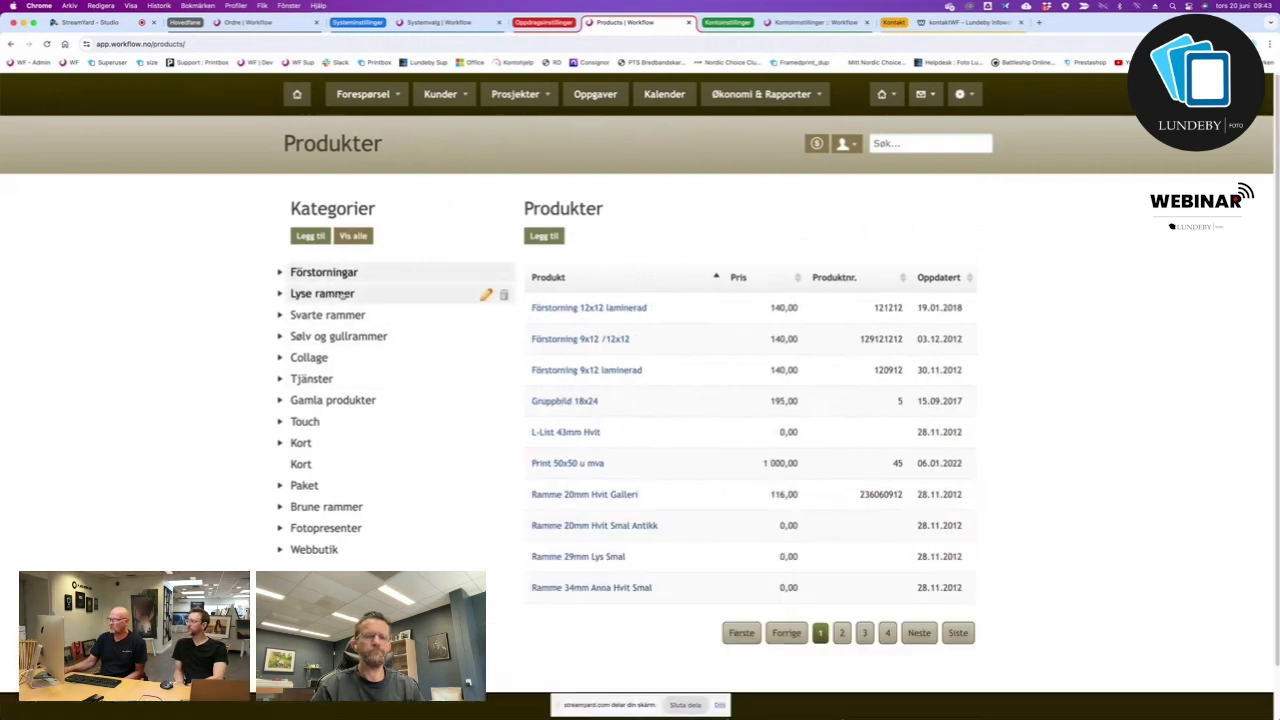
click(340, 315)
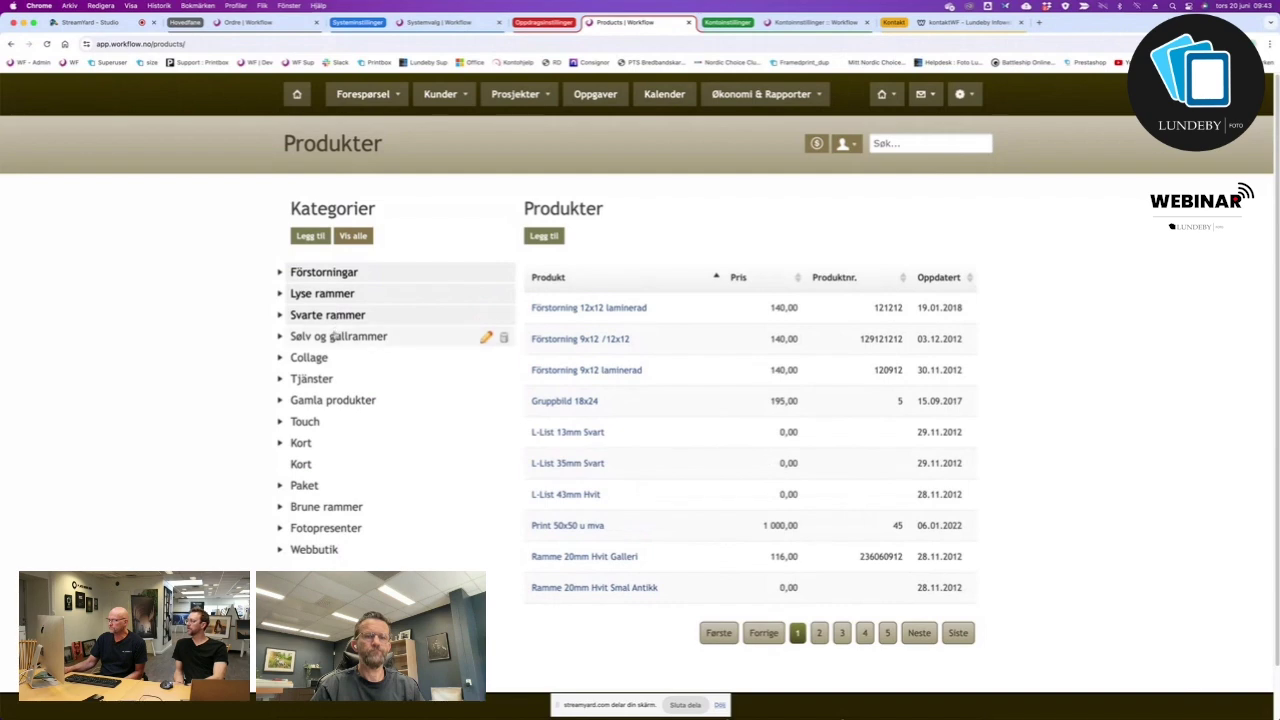
click(338, 336)
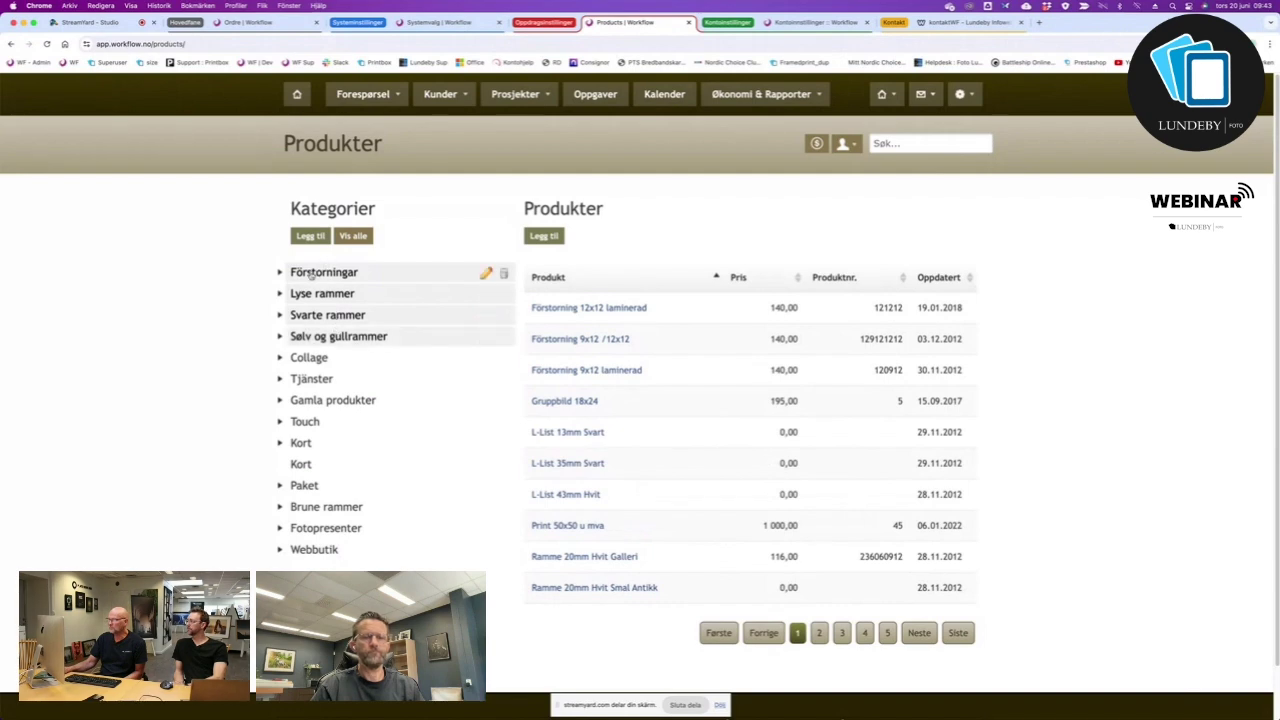
Expand and collapse the Förstorningar and Touch categories, then start a new product category.
click(279, 274)
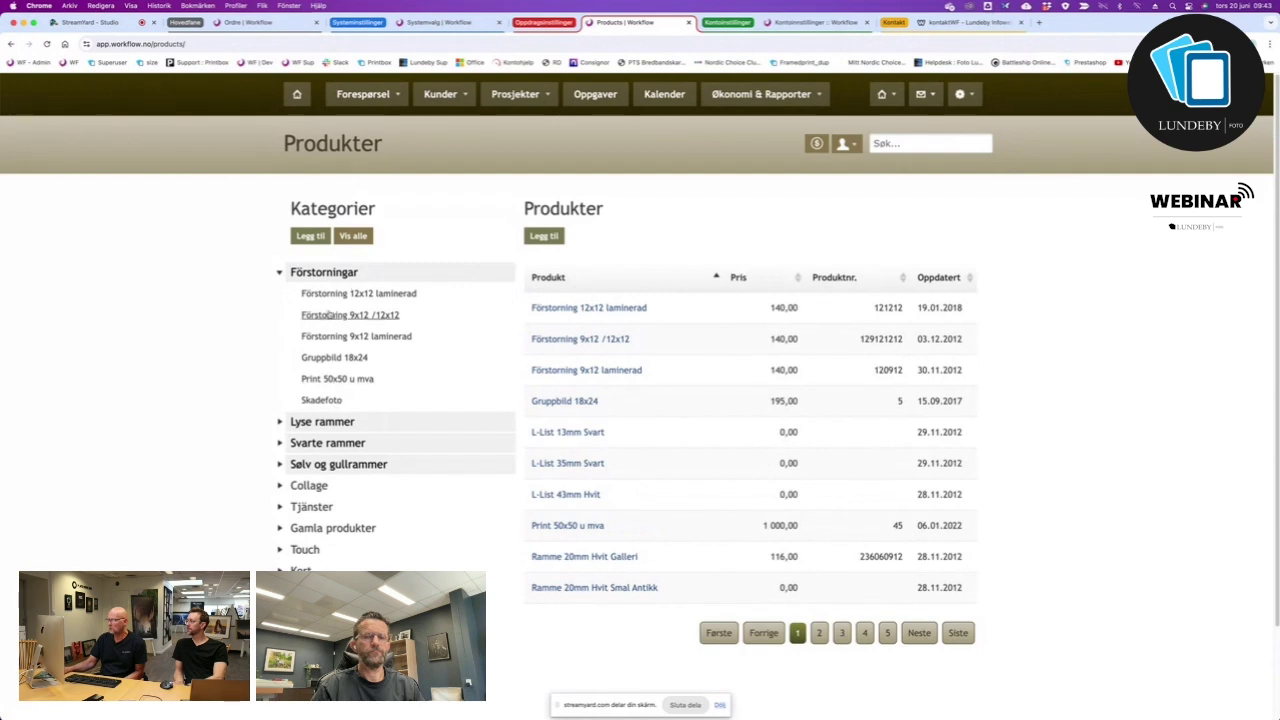
click(280, 273)
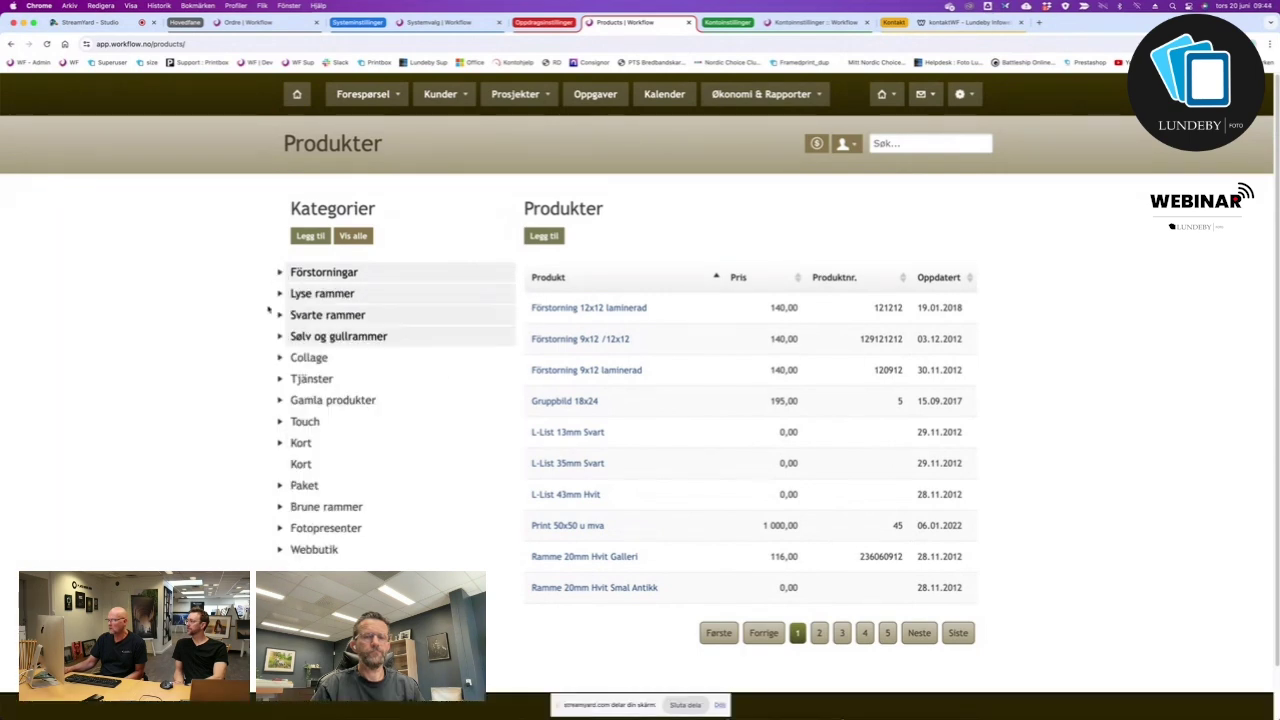
click(280, 423)
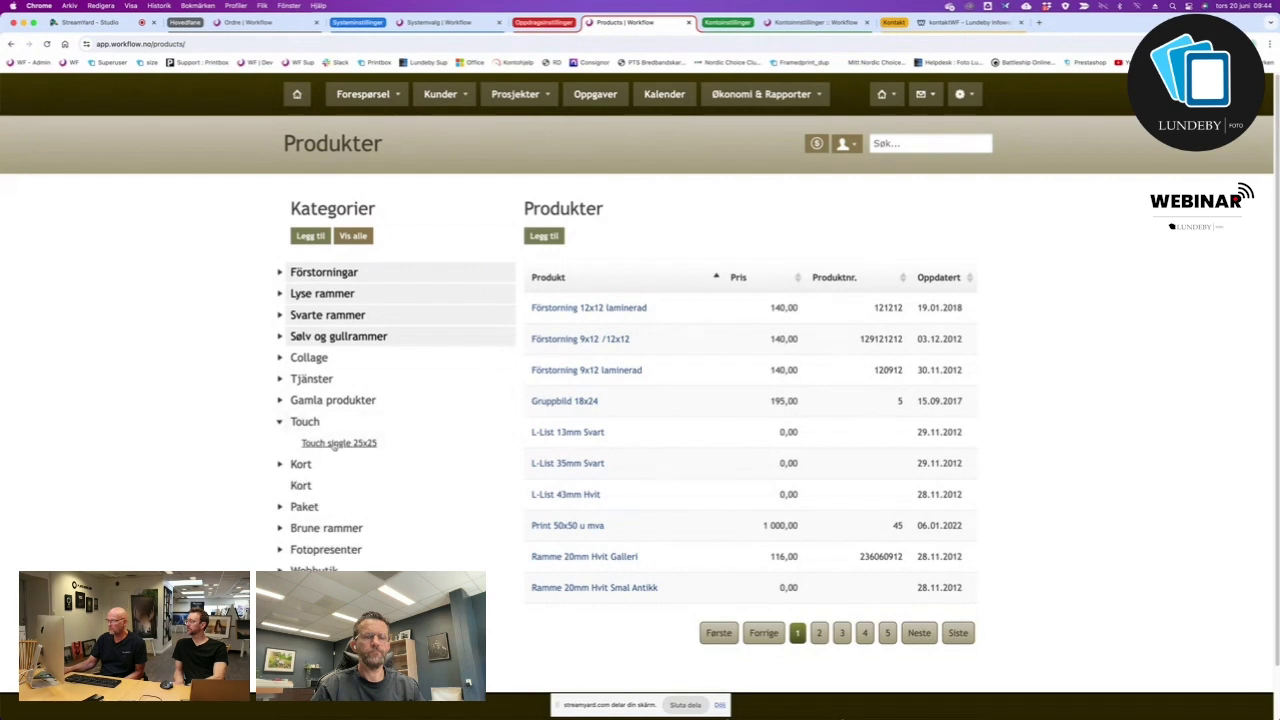
click(281, 424)
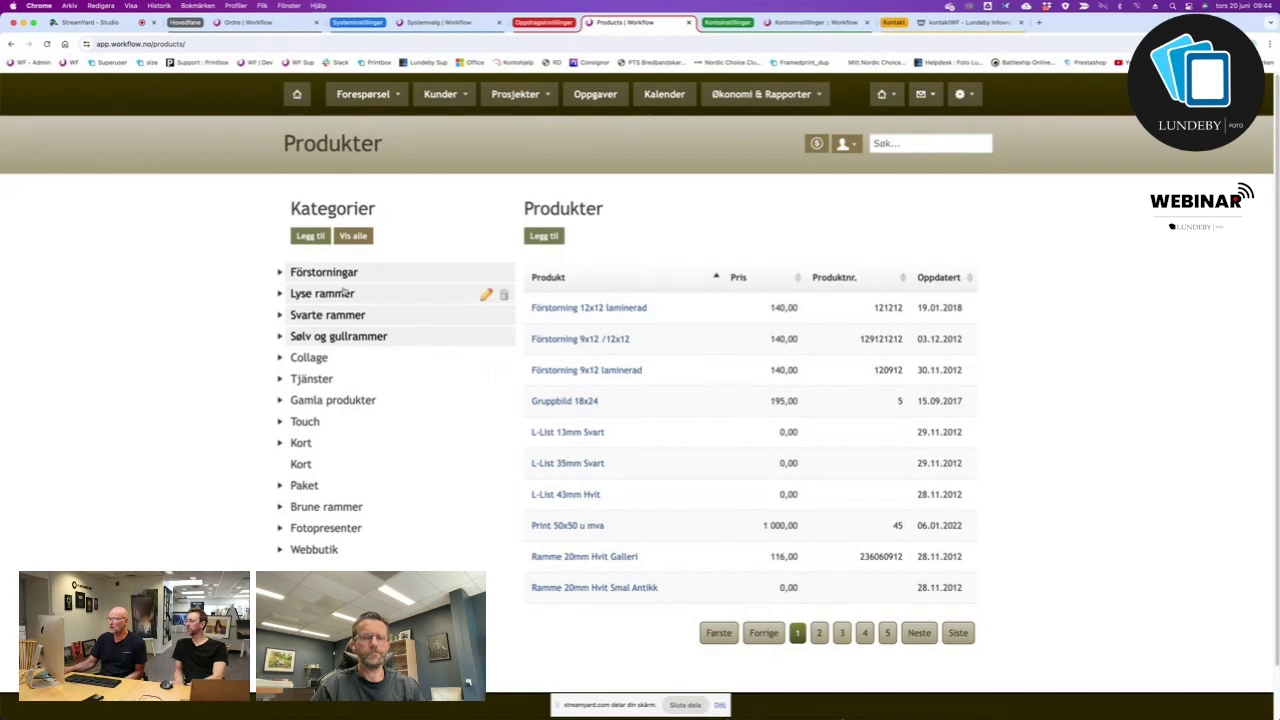
click(310, 236)
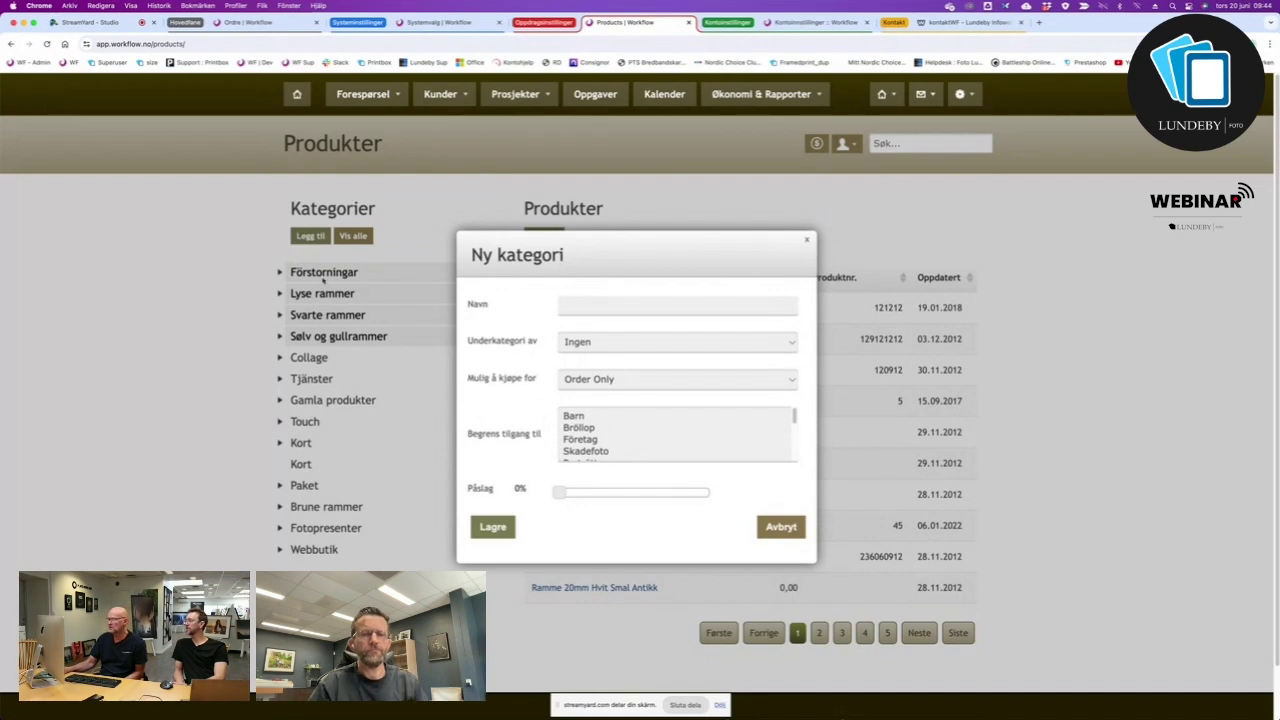
Cancel the new category form and remove Förstorningar from the product filter.
click(781, 528)
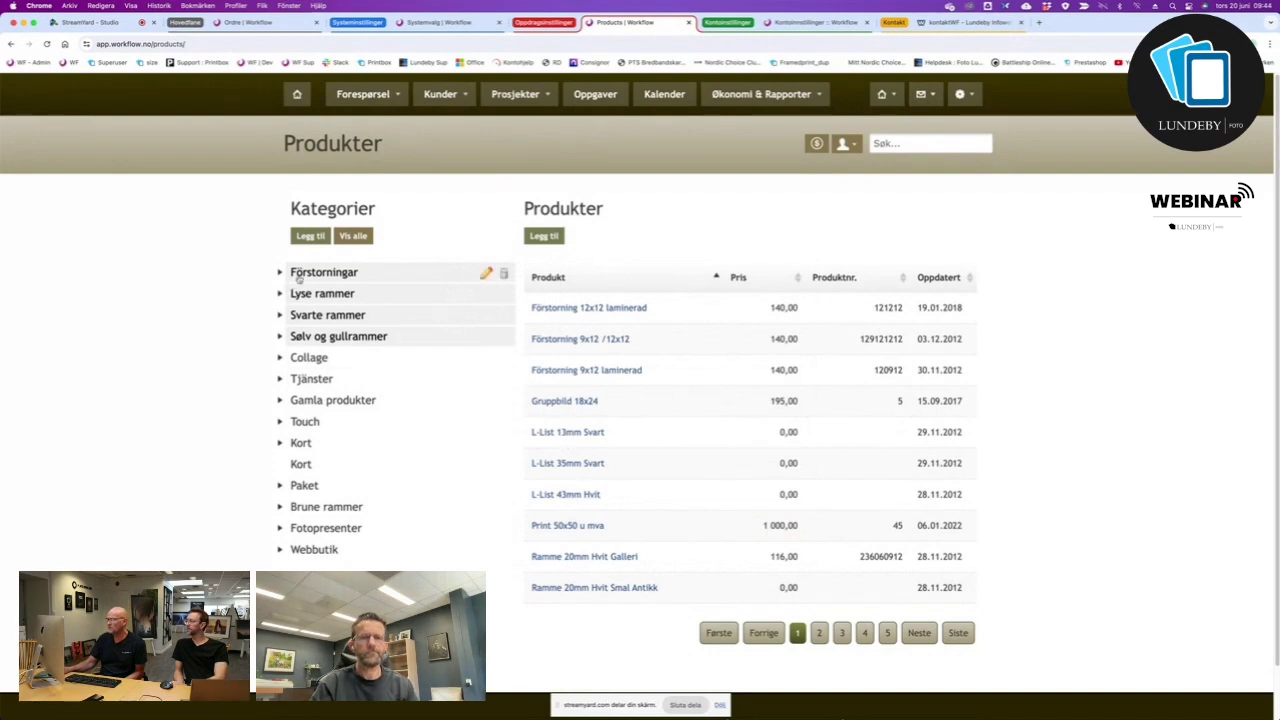
click(470, 273)
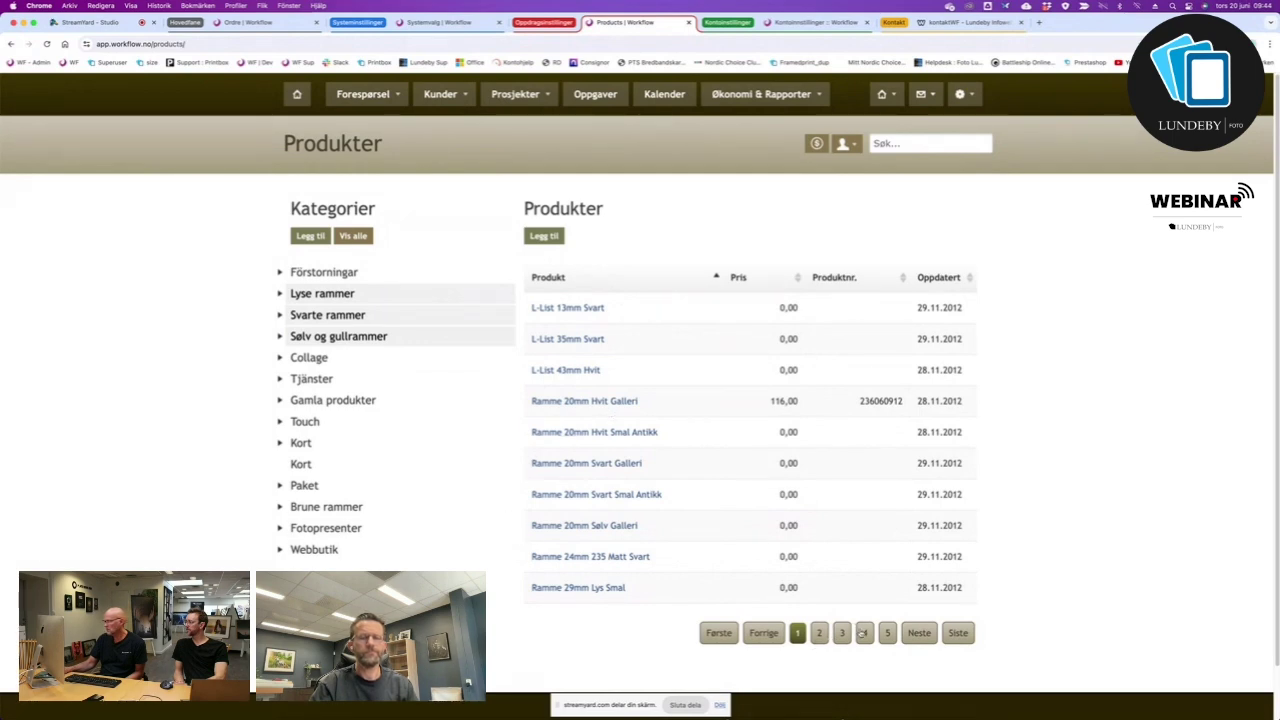
Page through the product list and remove Lyse rammer and Svarte rammer from the filter.
click(958, 638)
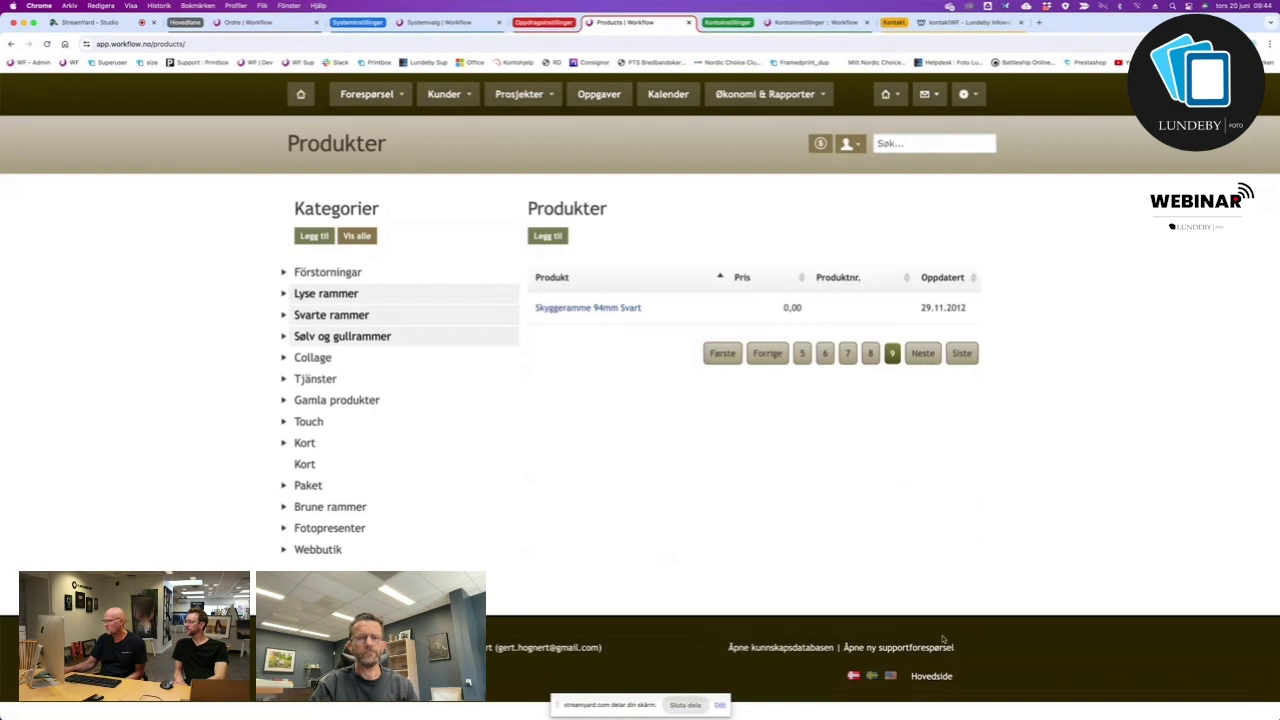
click(868, 355)
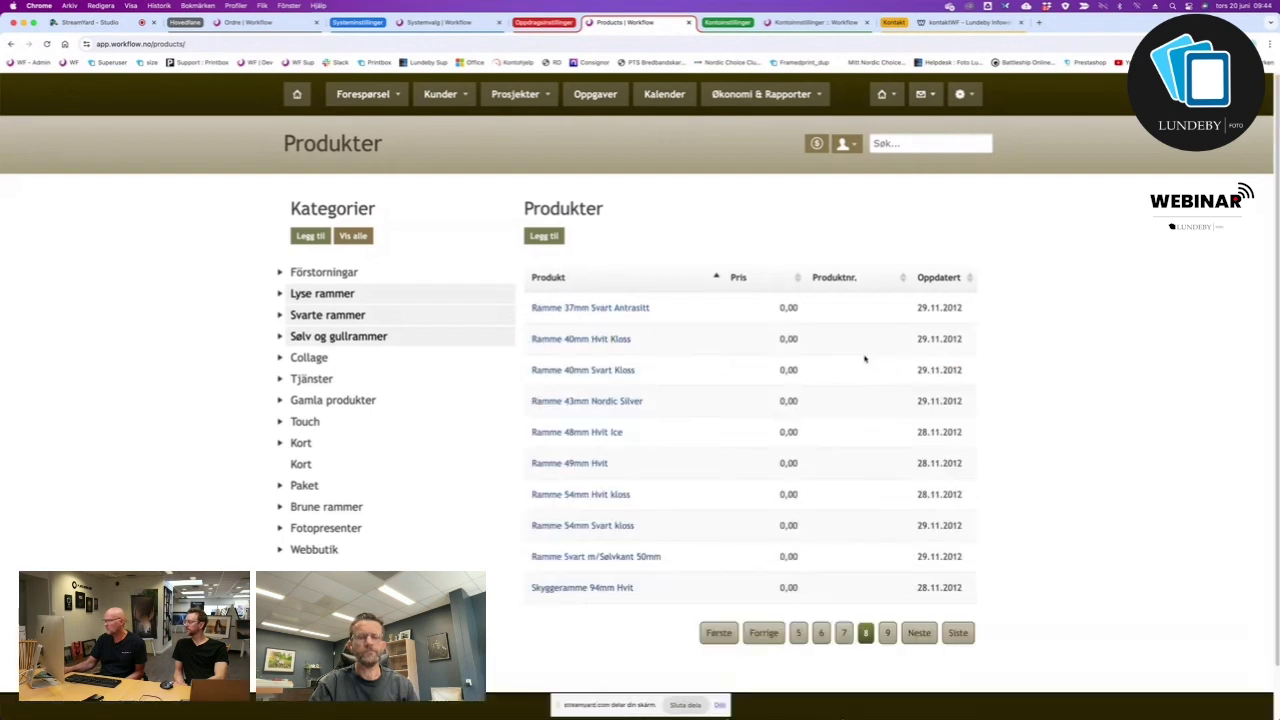
click(314, 296)
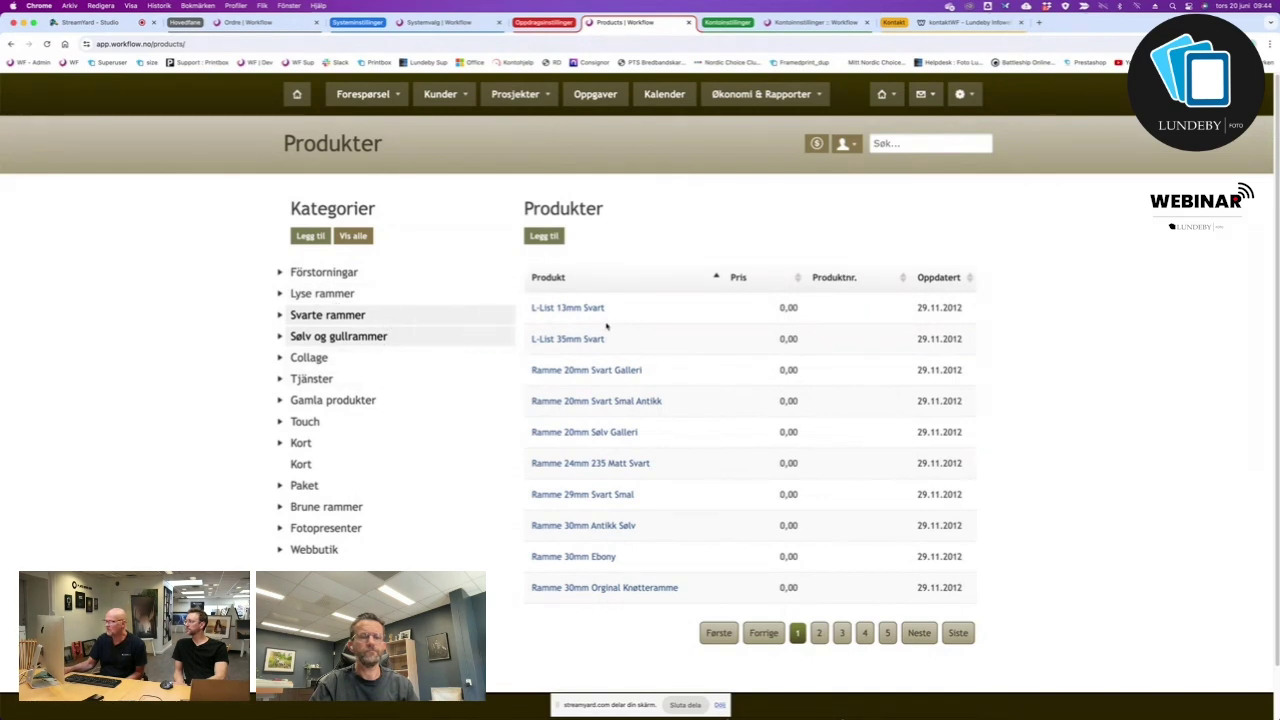
click(405, 337)
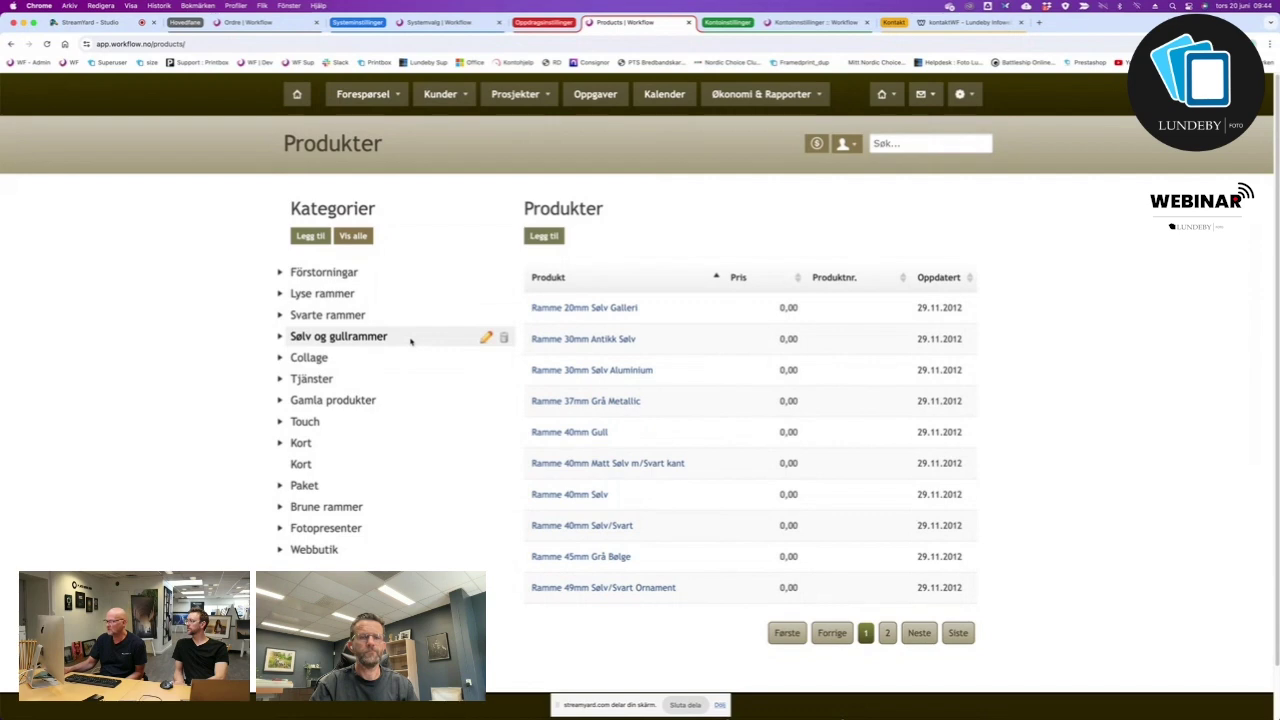
Toggle the Sølv og gullrammer filter off and narrow the list to the six Förstorningar products.
click(410, 341)
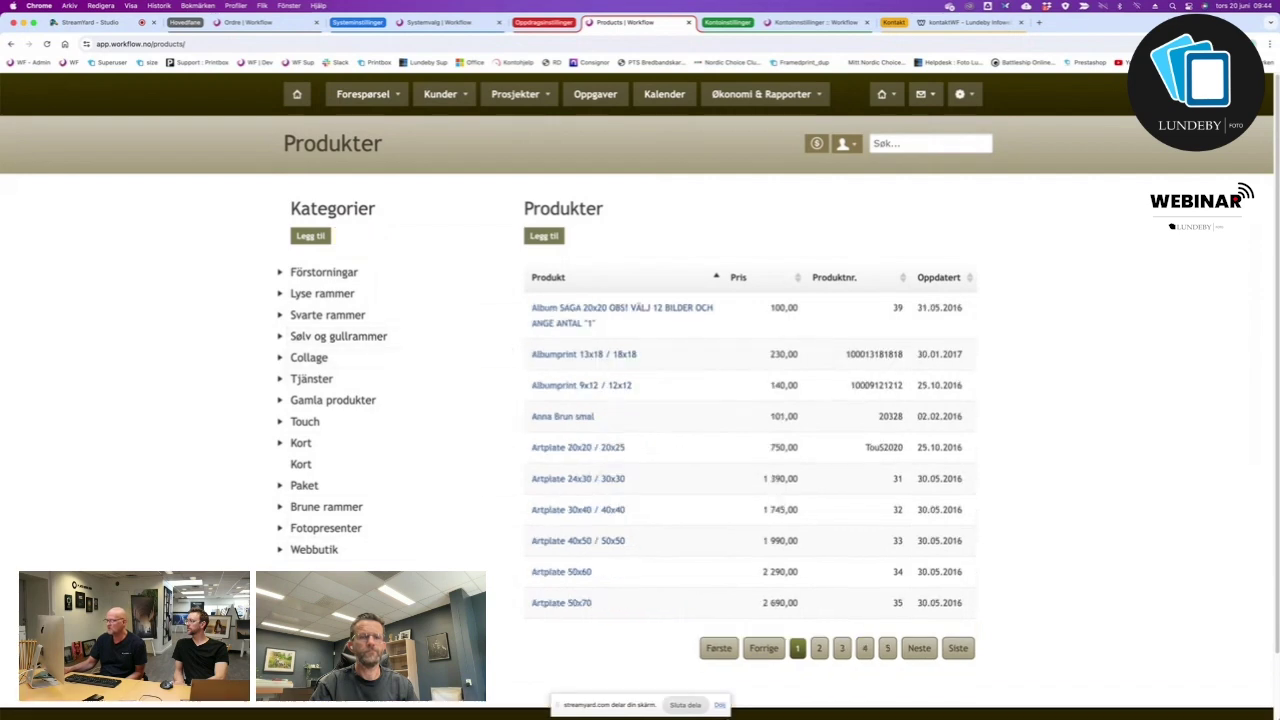
click(385, 340)
click(385, 340)
click(385, 340)
click(385, 340)
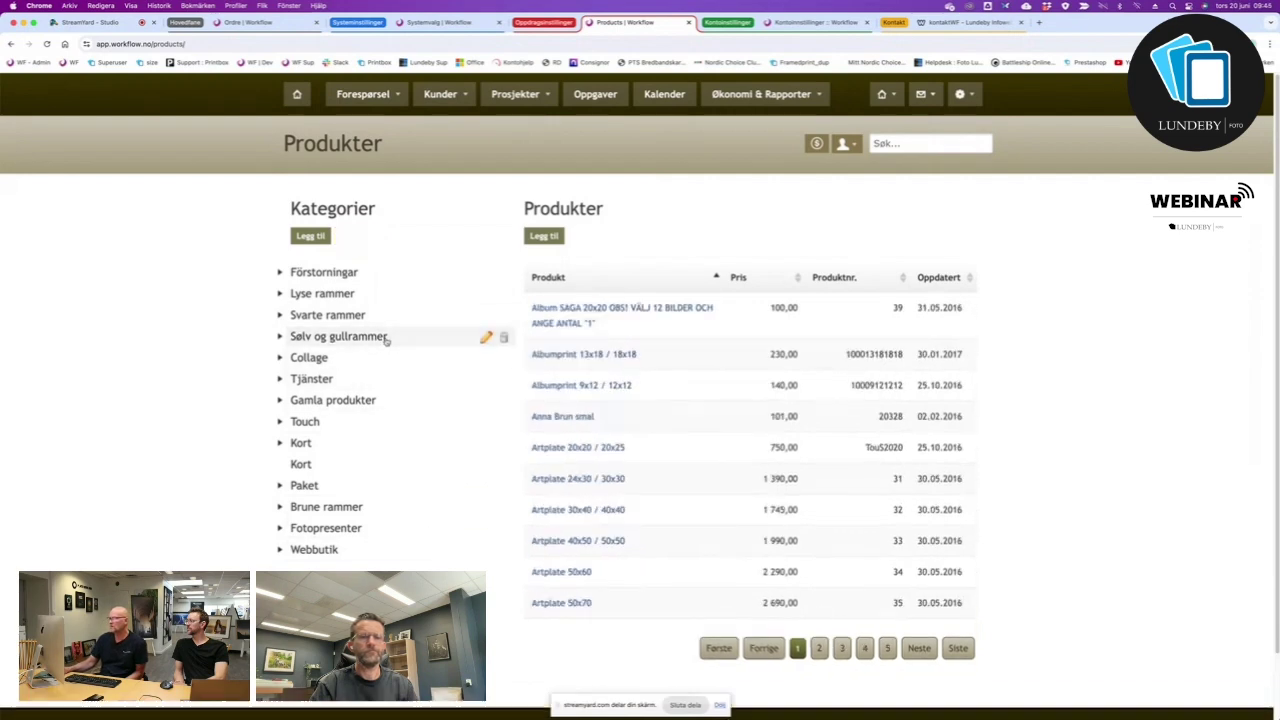
click(385, 340)
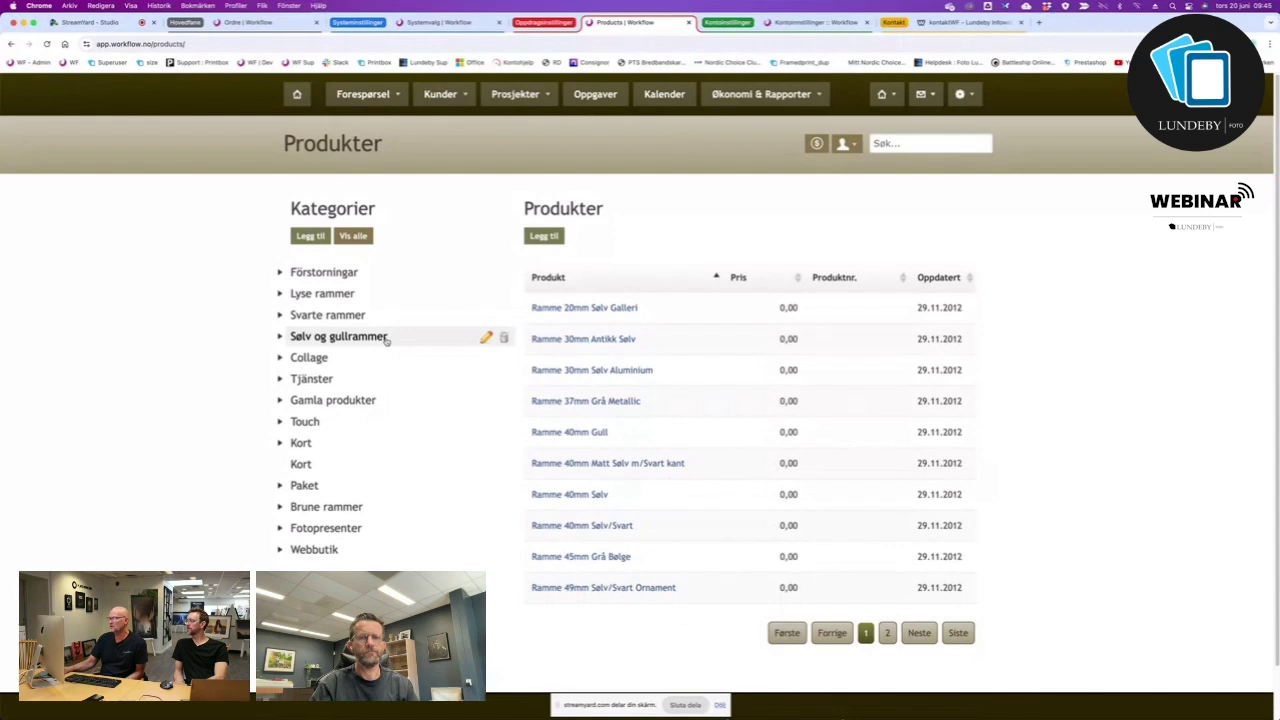
click(385, 340)
click(385, 340)
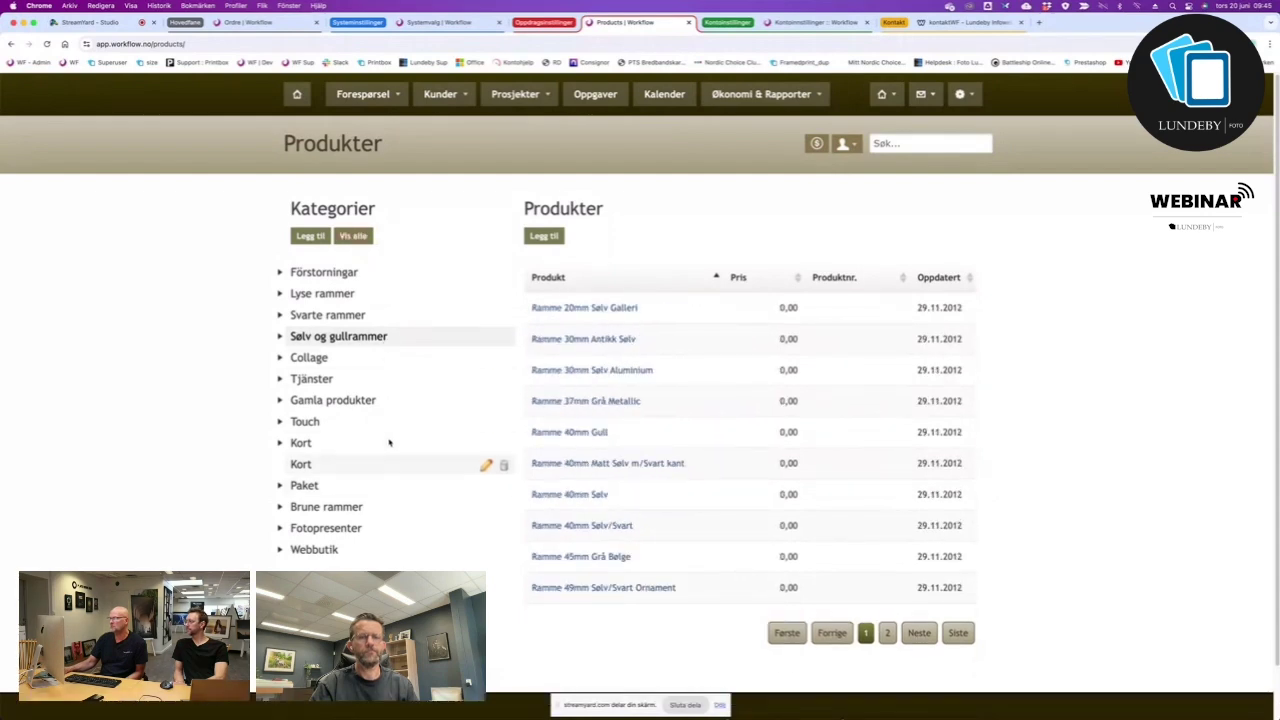
click(397, 336)
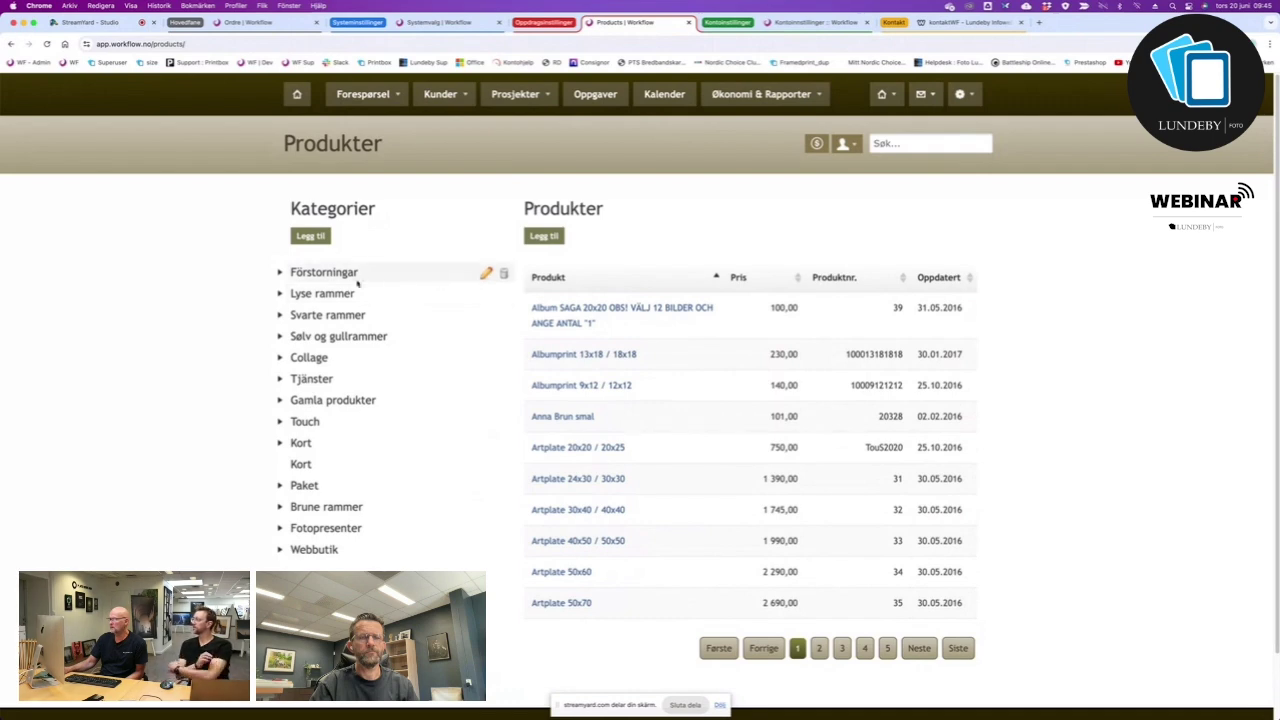
click(324, 272)
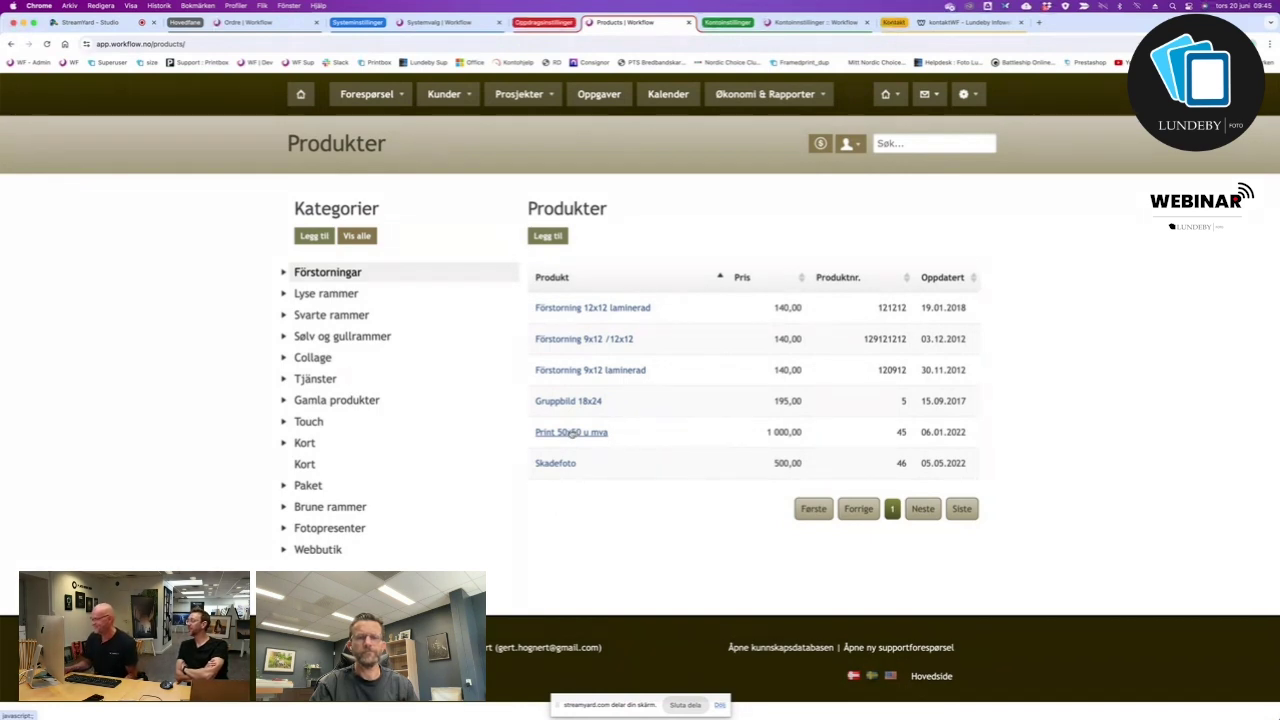
Open Print 50x50 u mva for editing, keep category Förstorningar and set VAT to 25%.
click(570, 433)
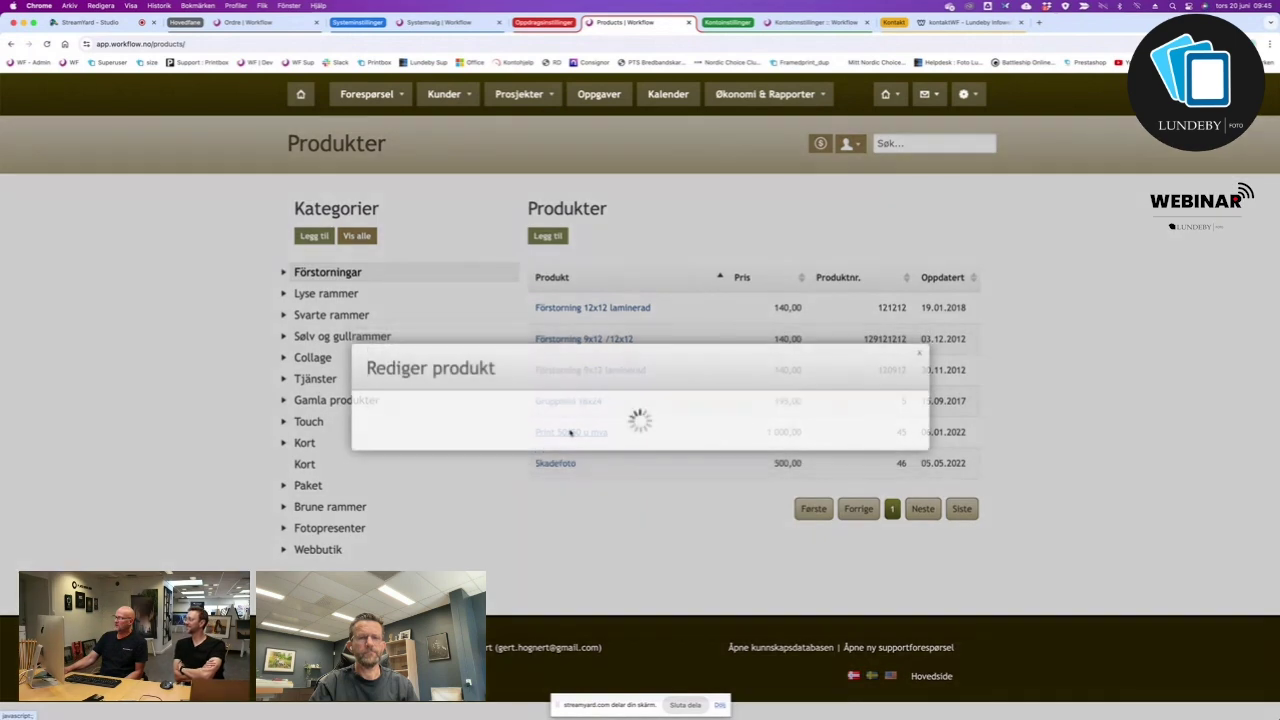
triple_click(592, 170)
double_click(575, 200)
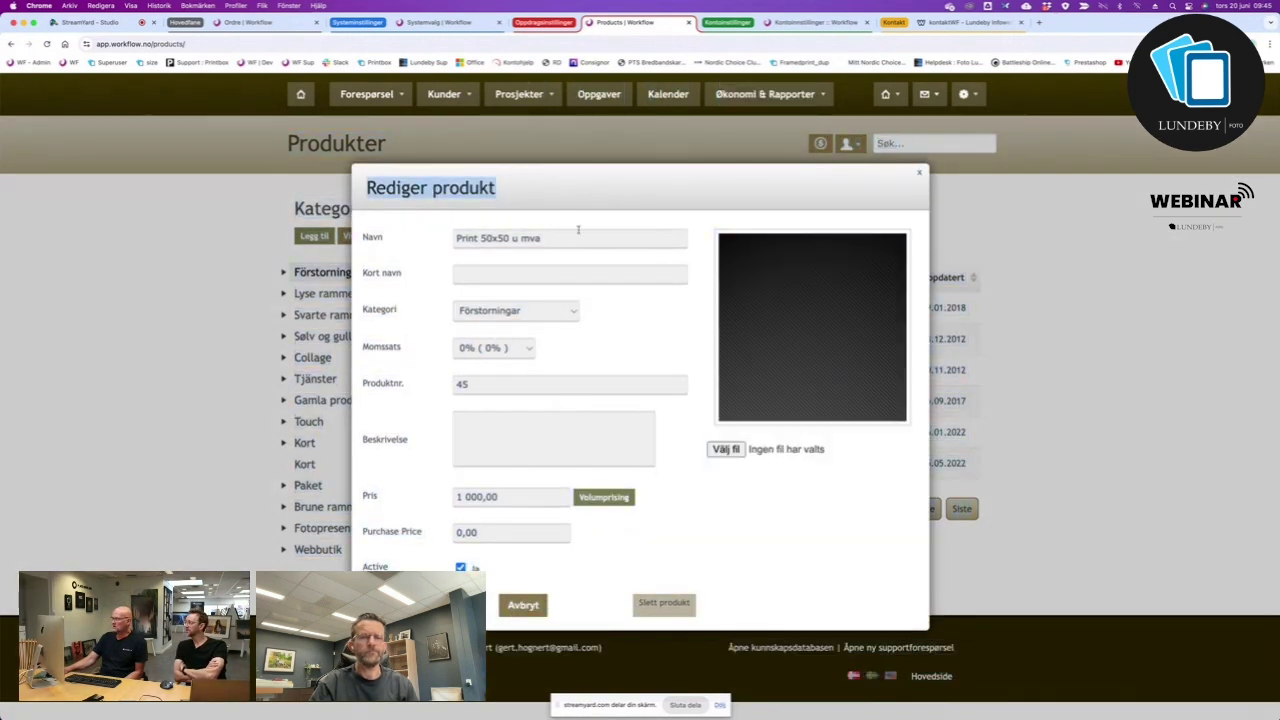
click(578, 233)
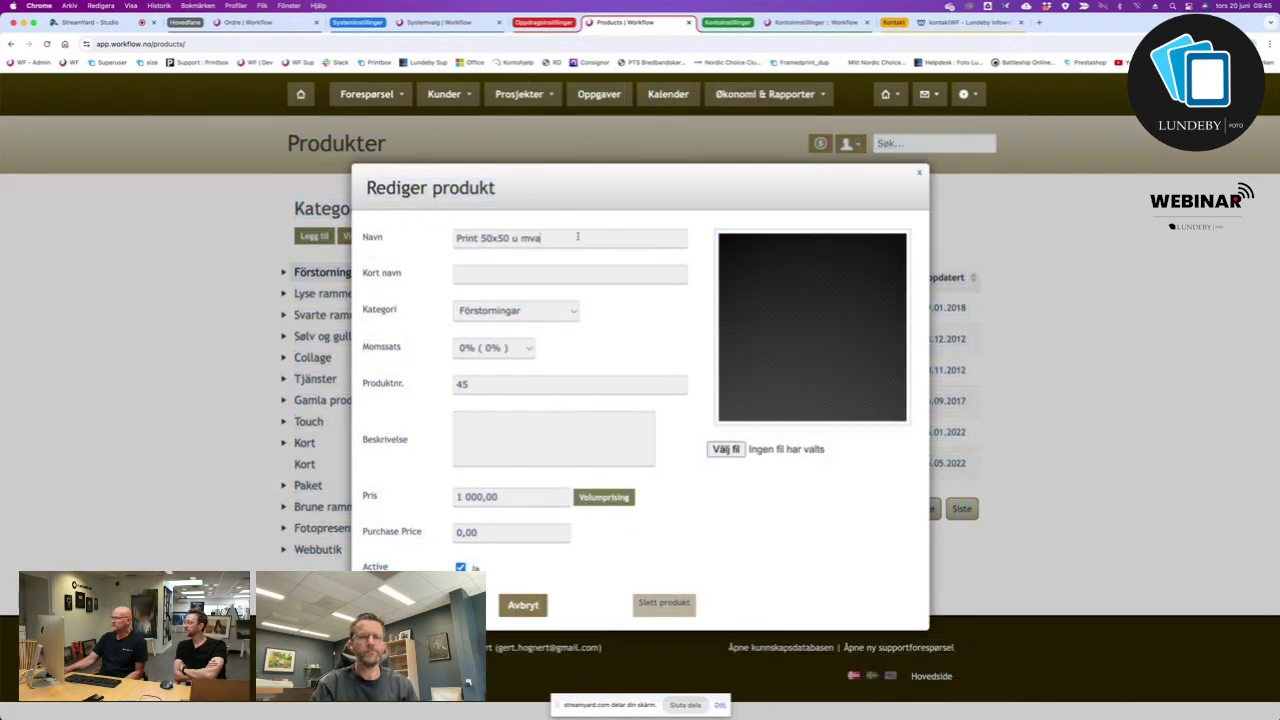
click(567, 313)
click(604, 341)
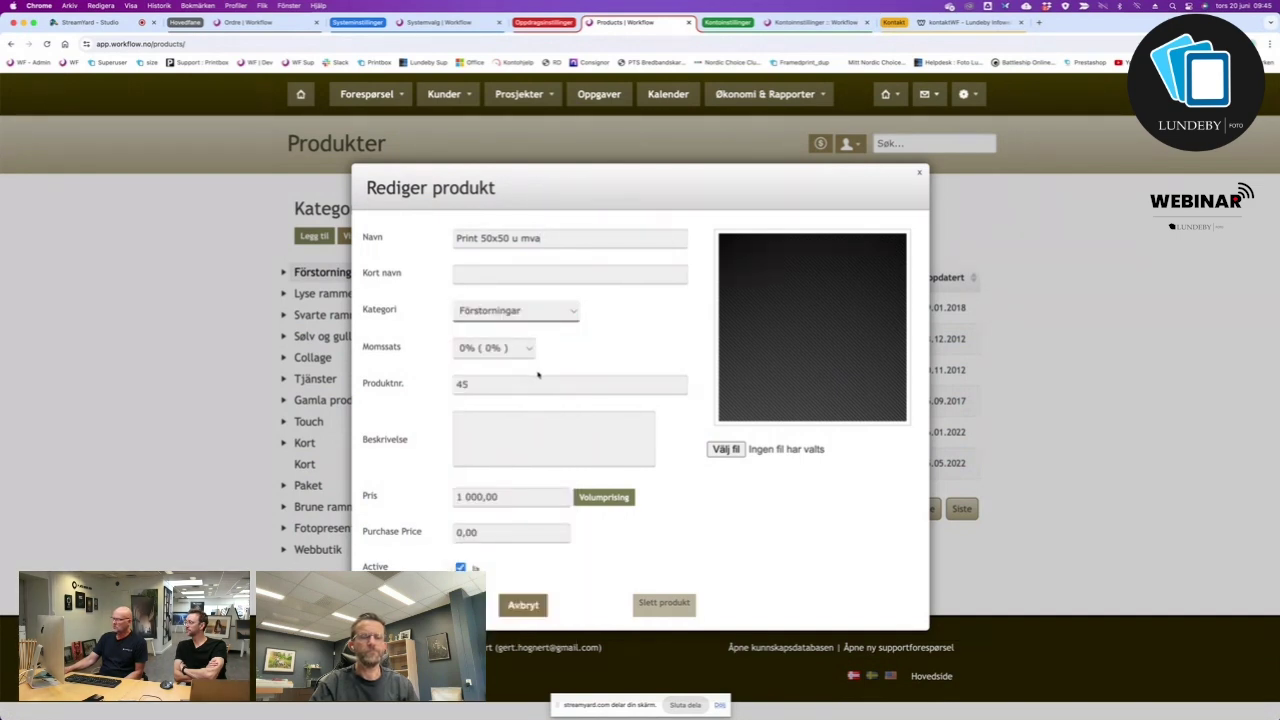
click(531, 348)
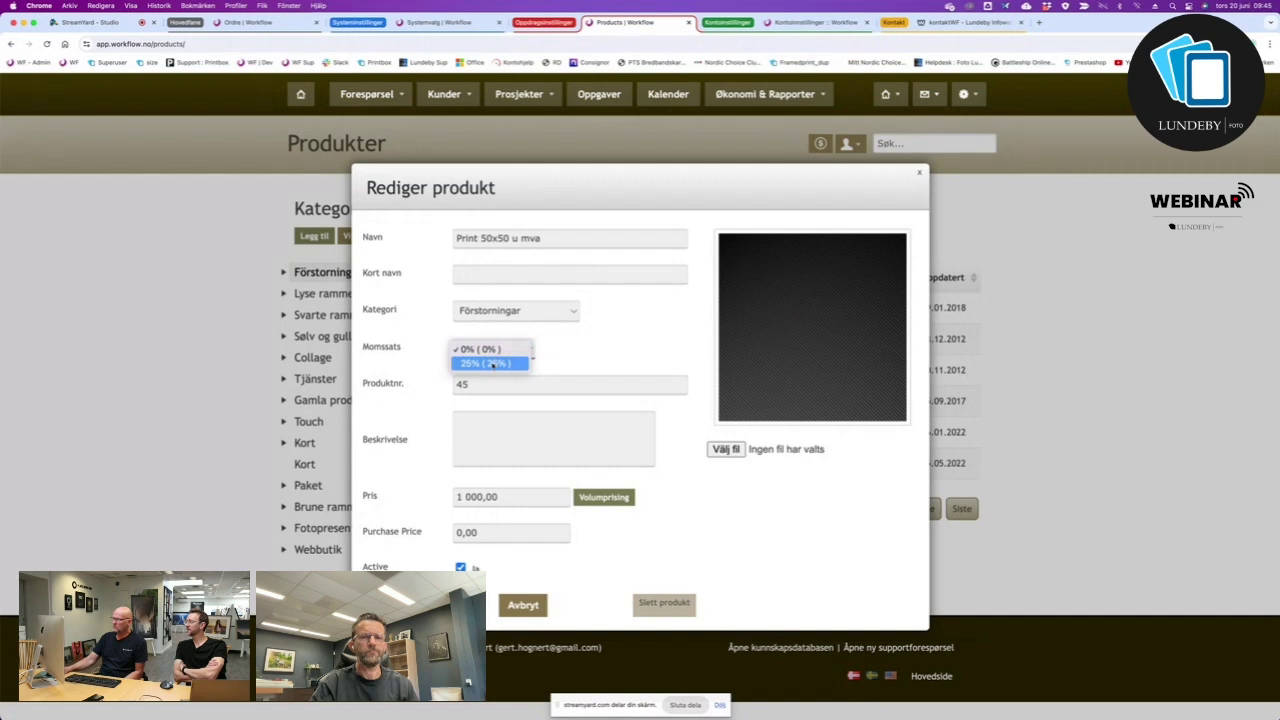
click(492, 363)
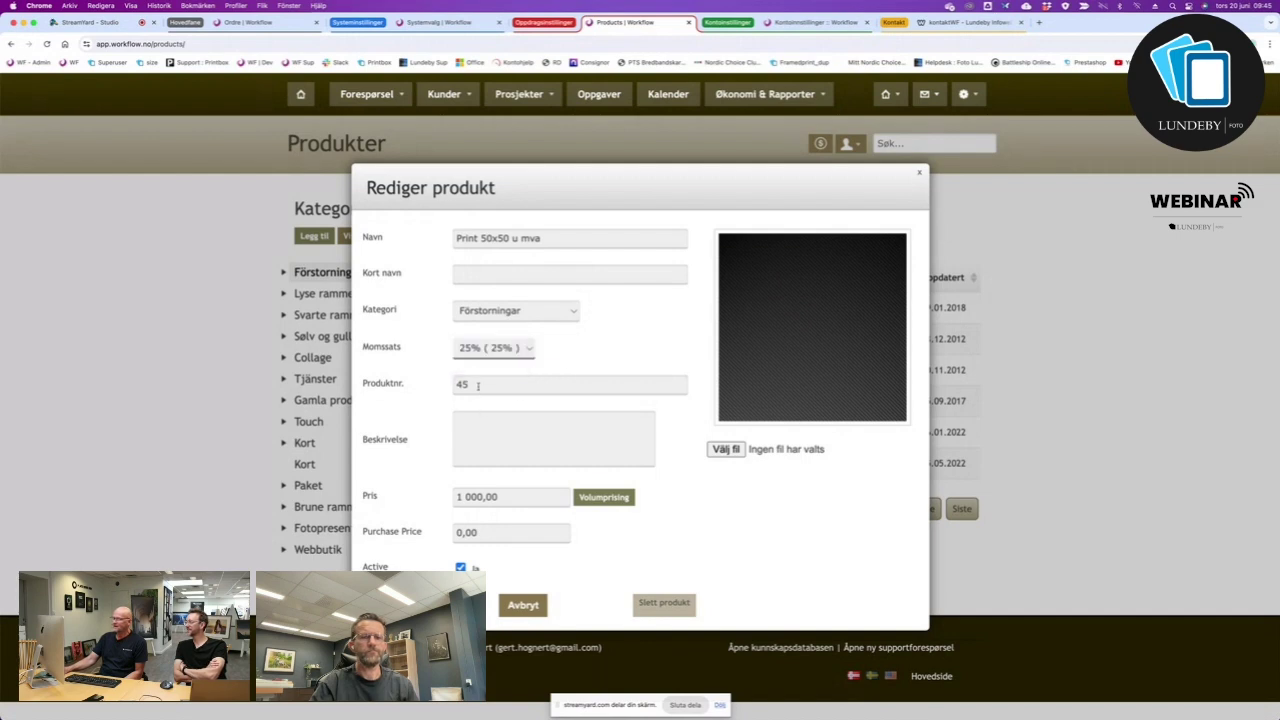
Check product number 45 and price 1 000,00, then view its volume pricing.
drag(478, 385, 406, 388)
click(511, 426)
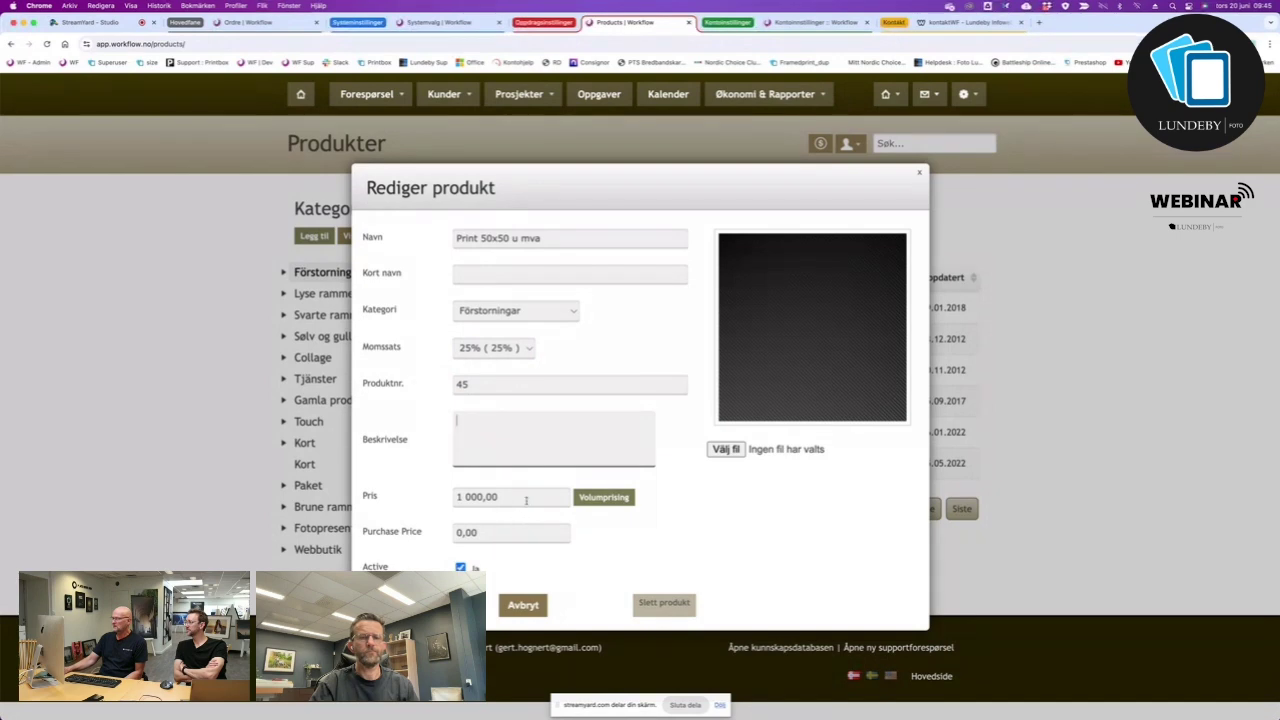
drag(526, 500, 430, 502)
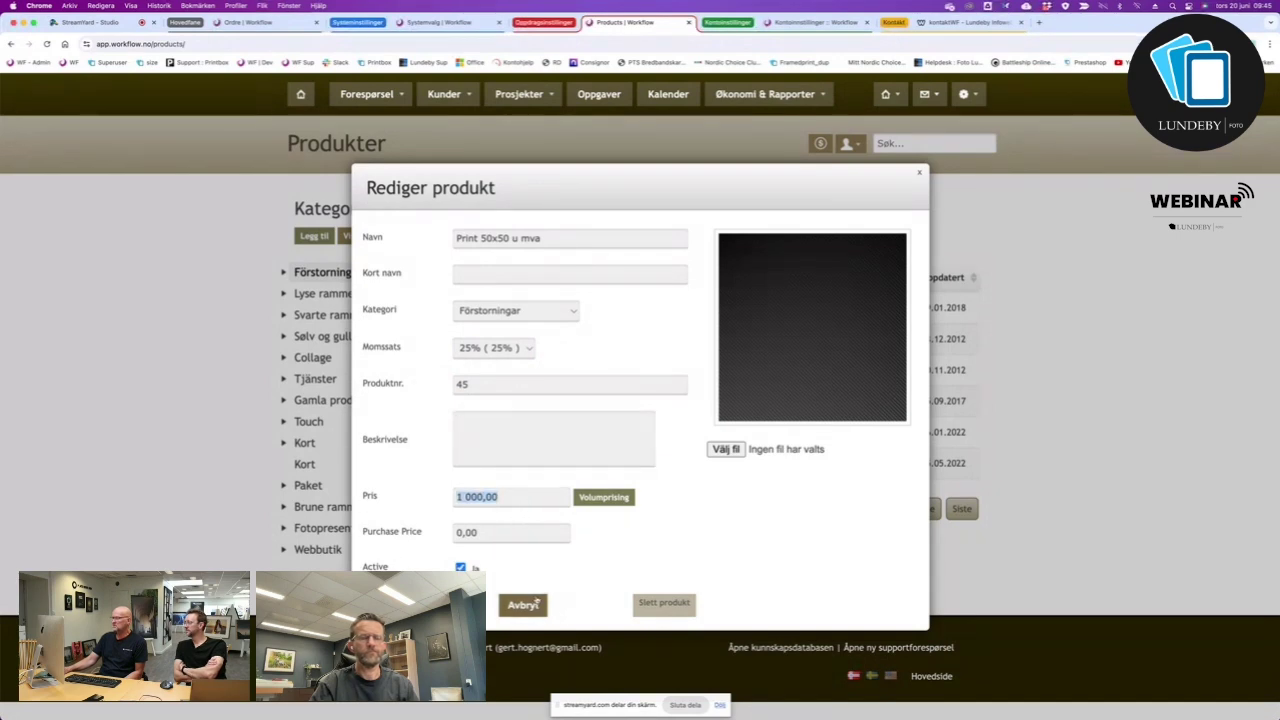
click(604, 498)
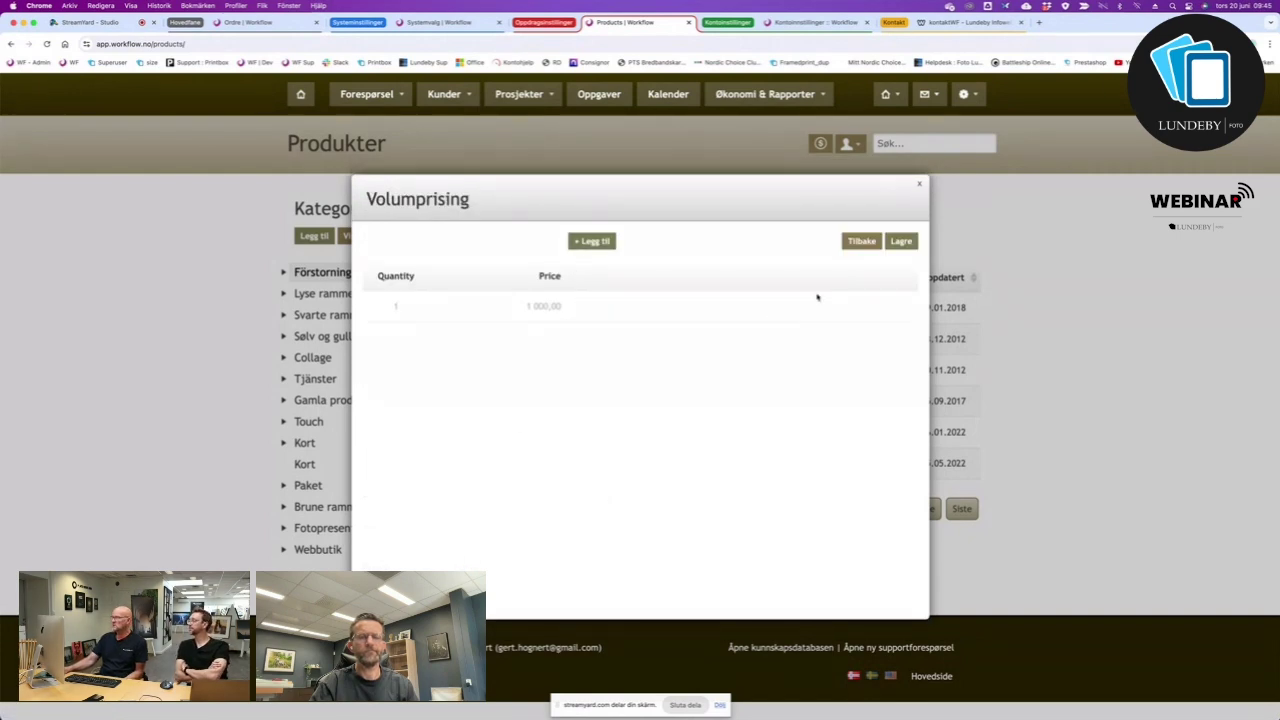
click(921, 185)
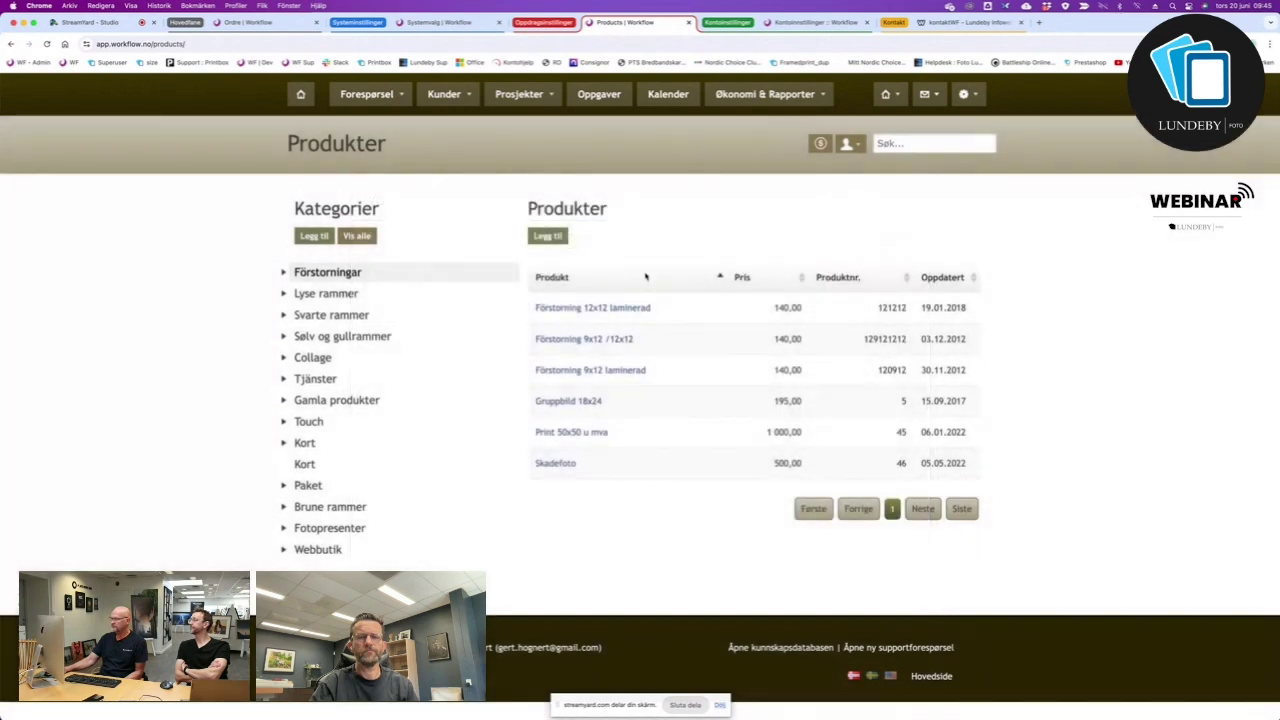
click(571, 432)
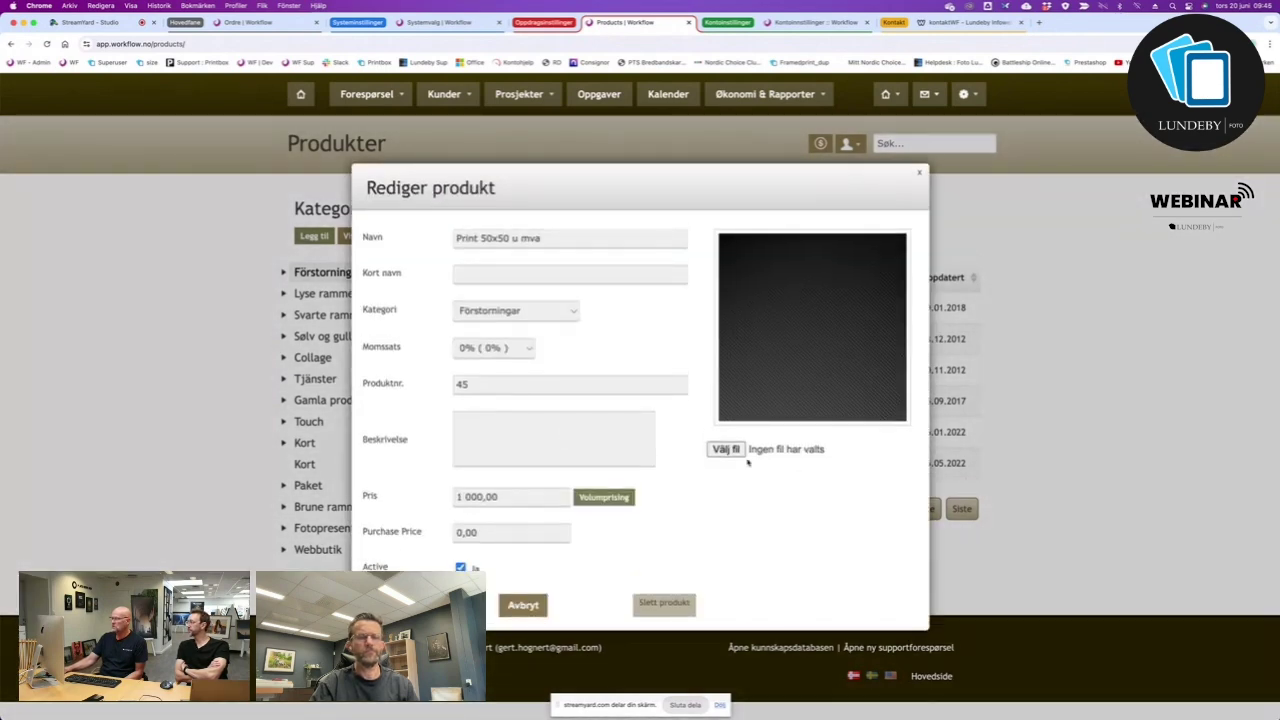
click(538, 604)
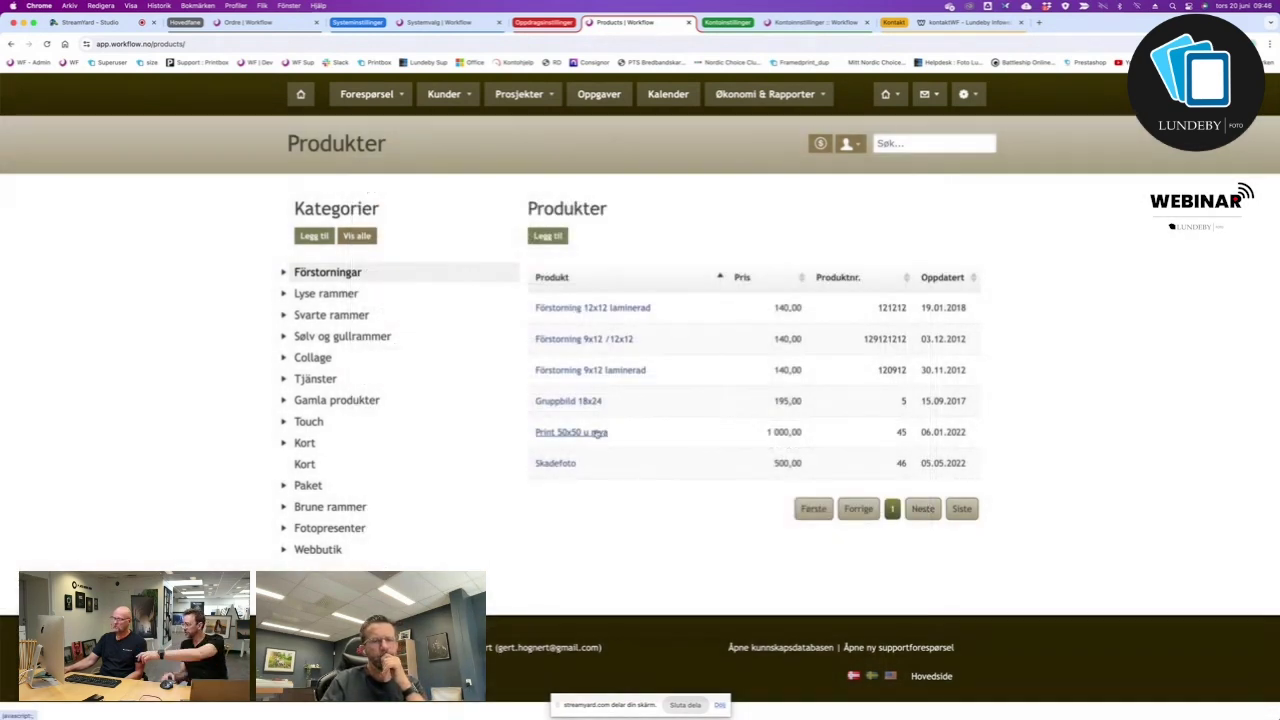
click(597, 433)
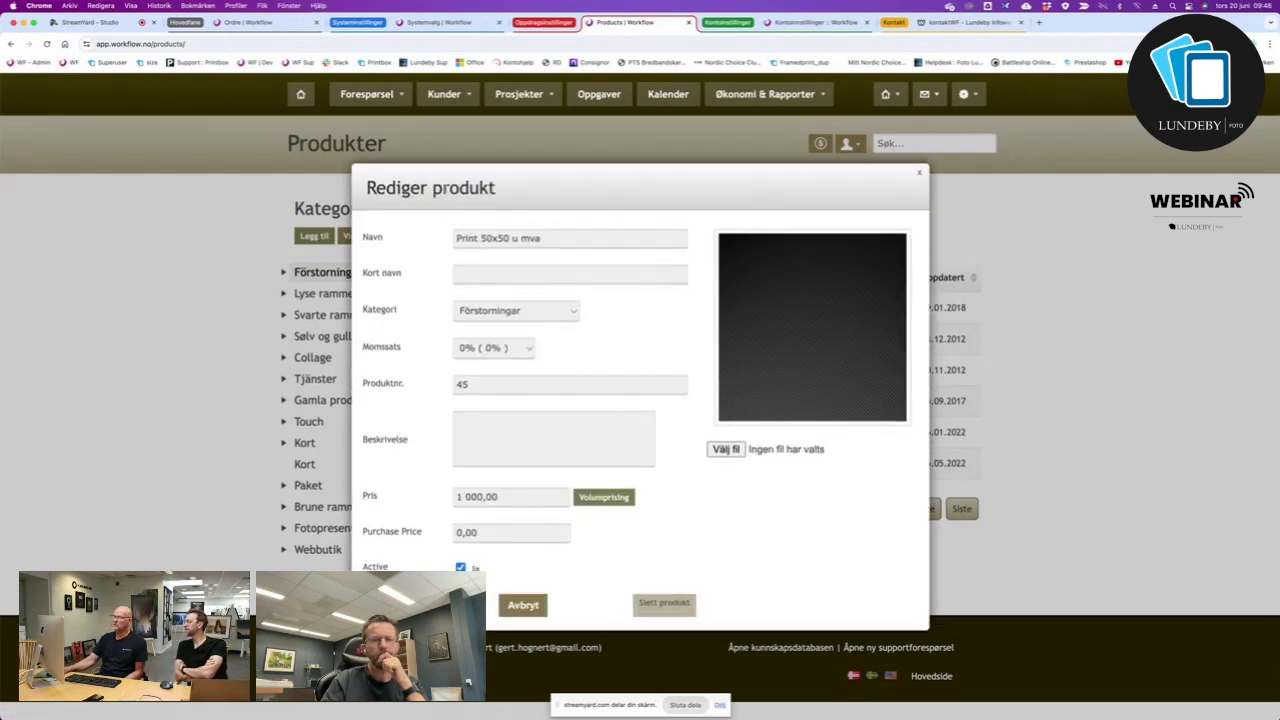
drag(549, 235, 437, 240)
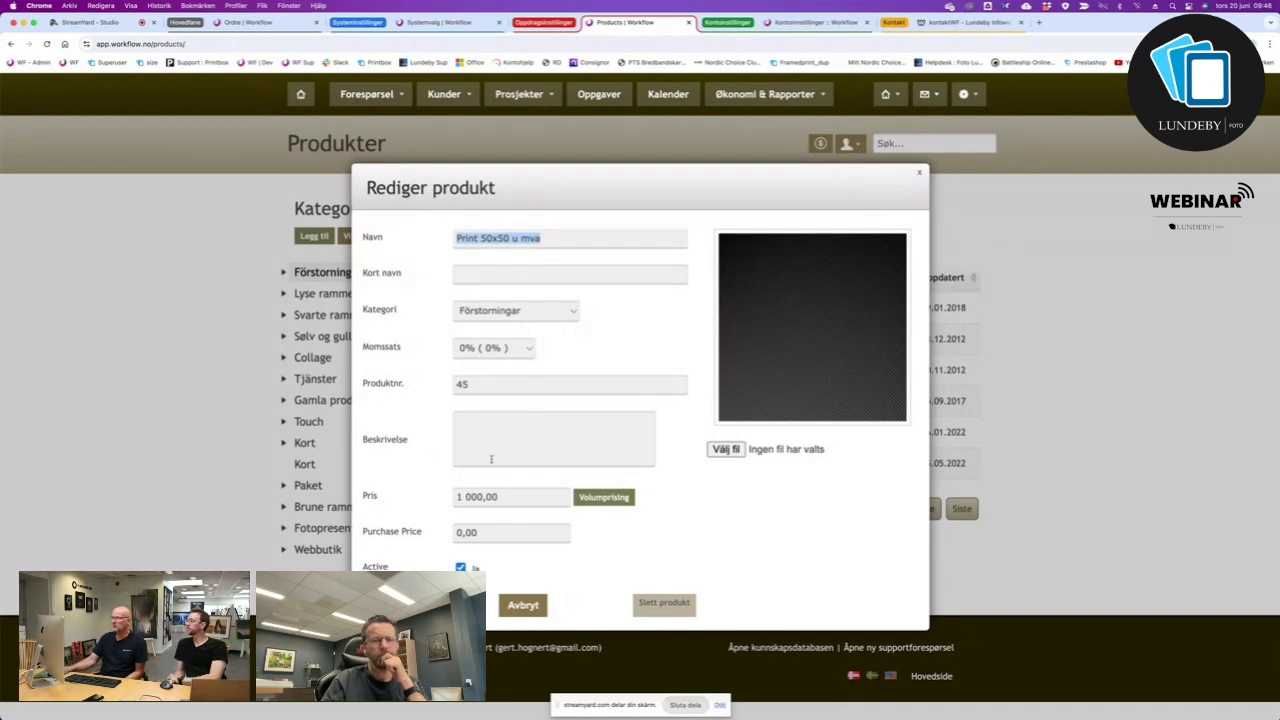
click(484, 413)
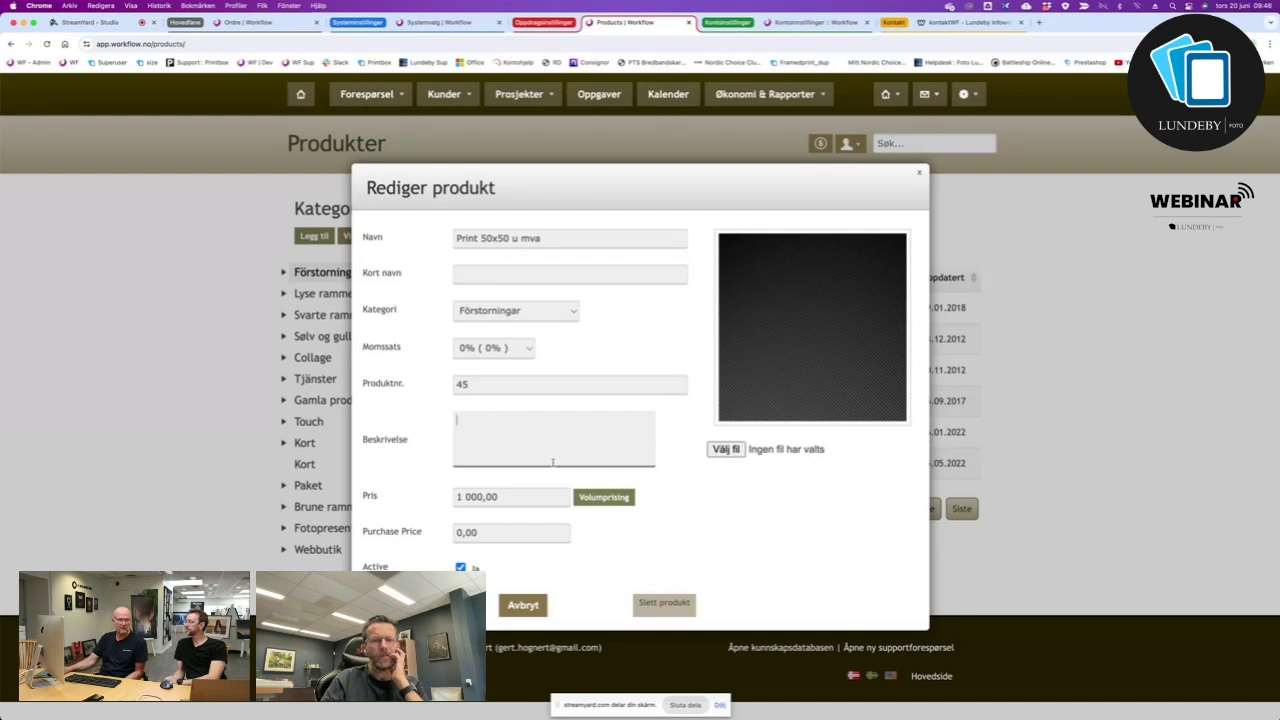
click(535, 606)
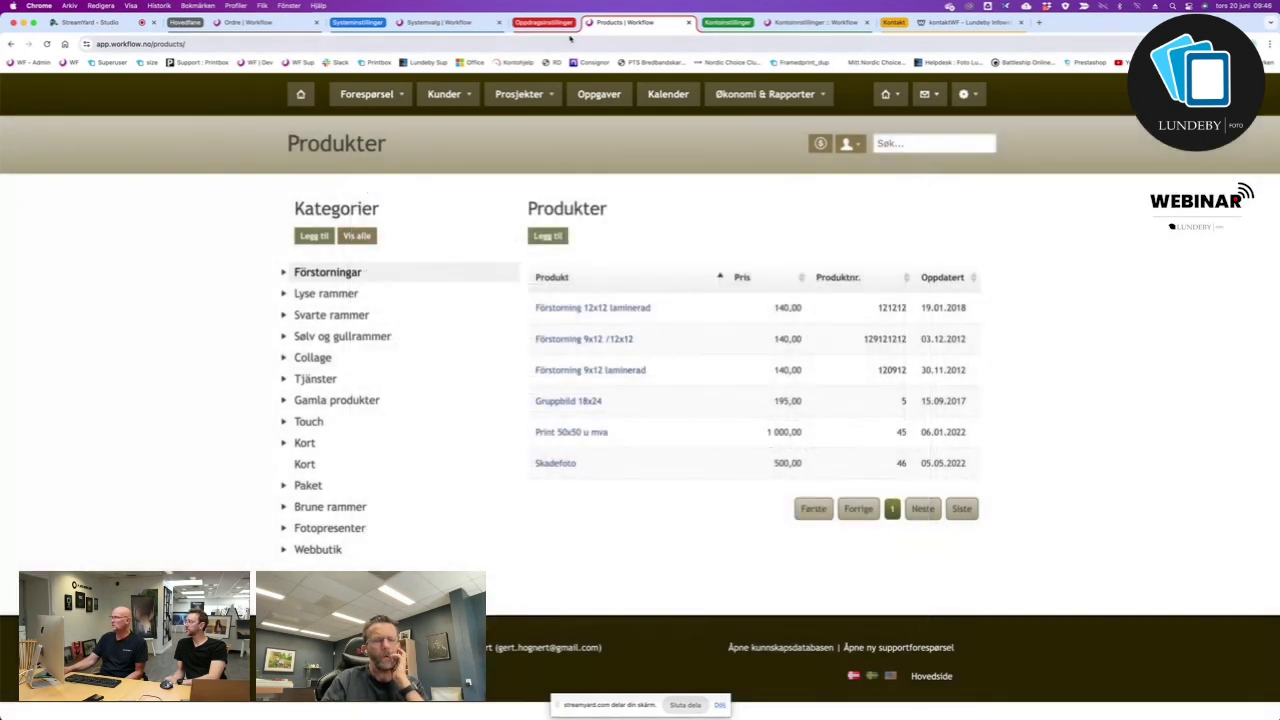
Look through the settings, order and product pages, then add the Paket category to the product list.
click(435, 22)
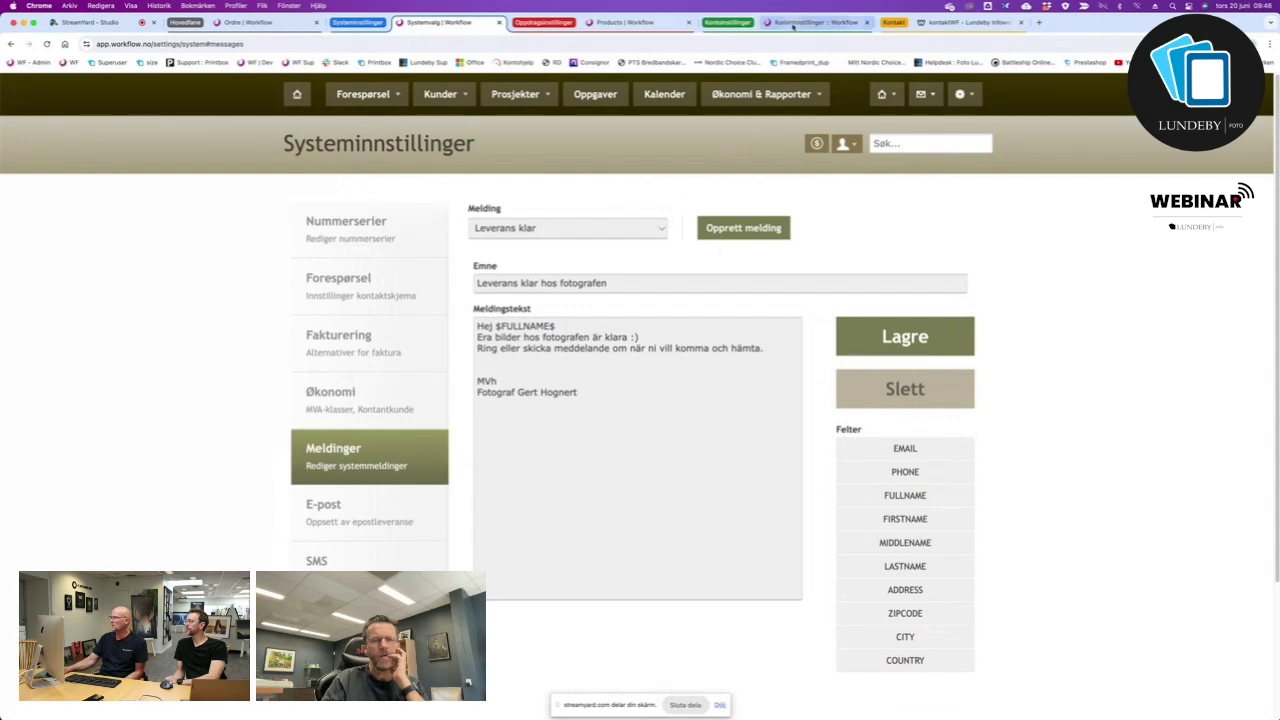
click(798, 22)
click(636, 24)
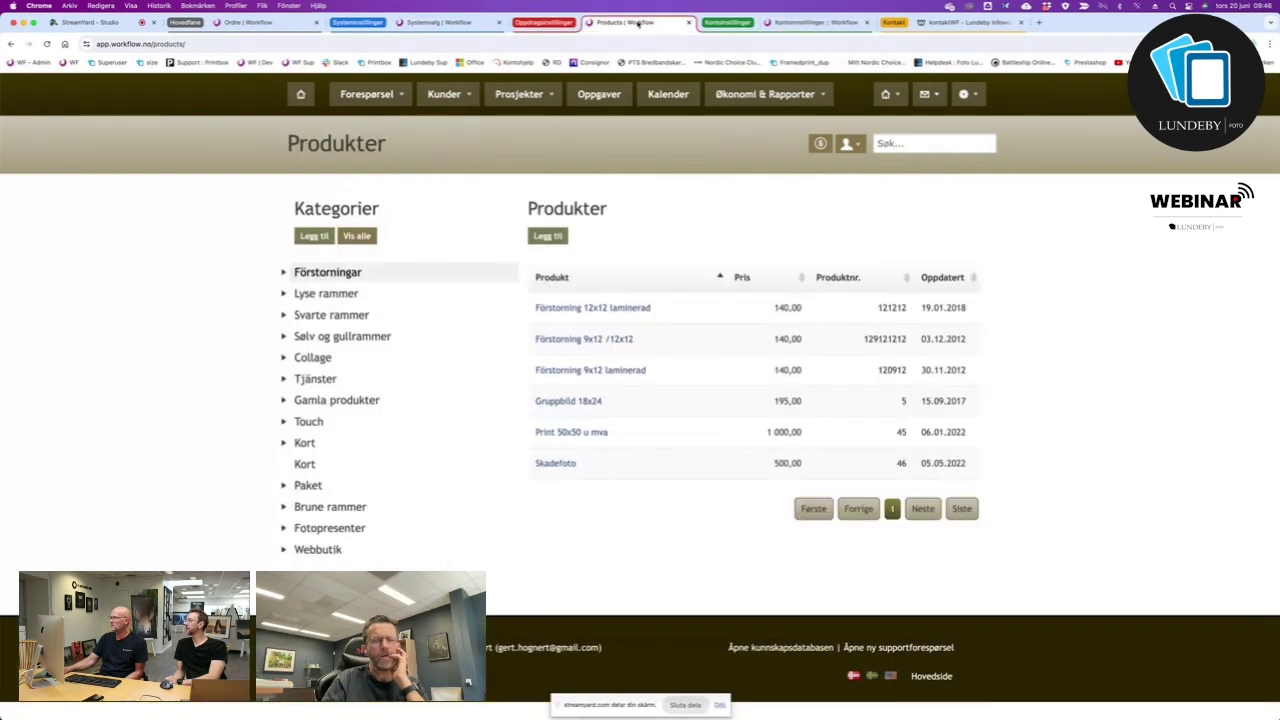
click(272, 24)
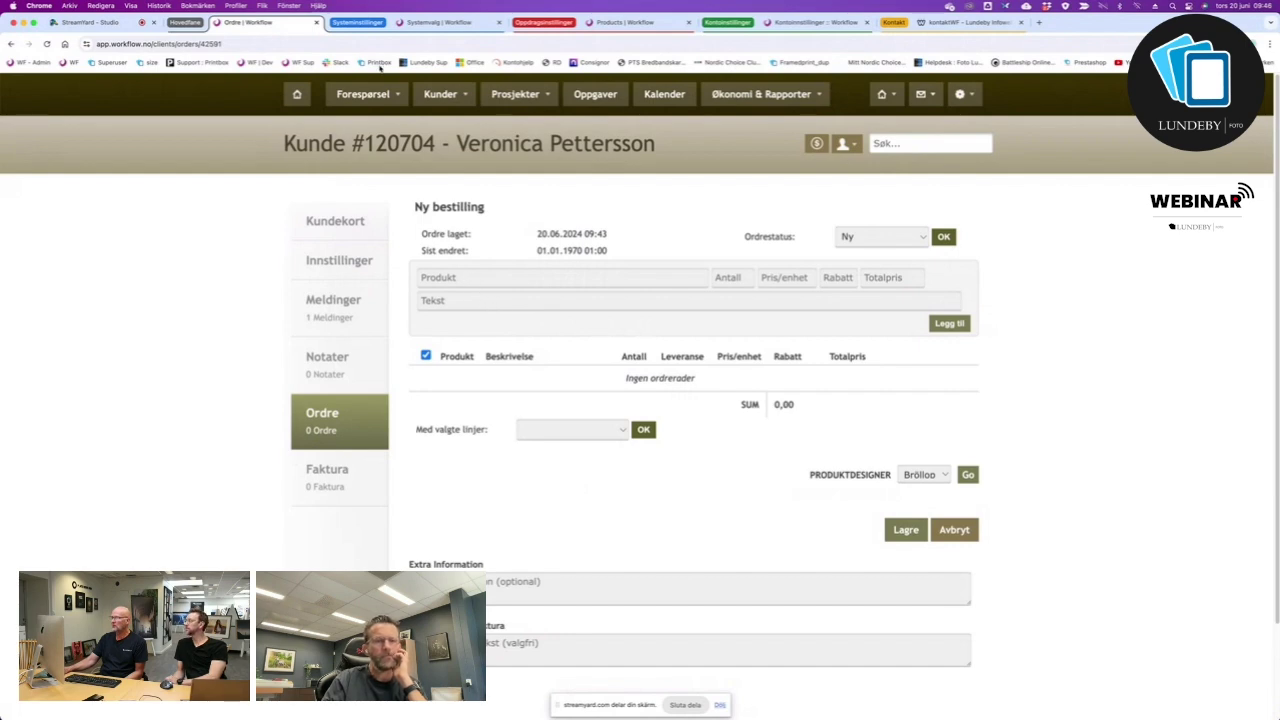
click(614, 24)
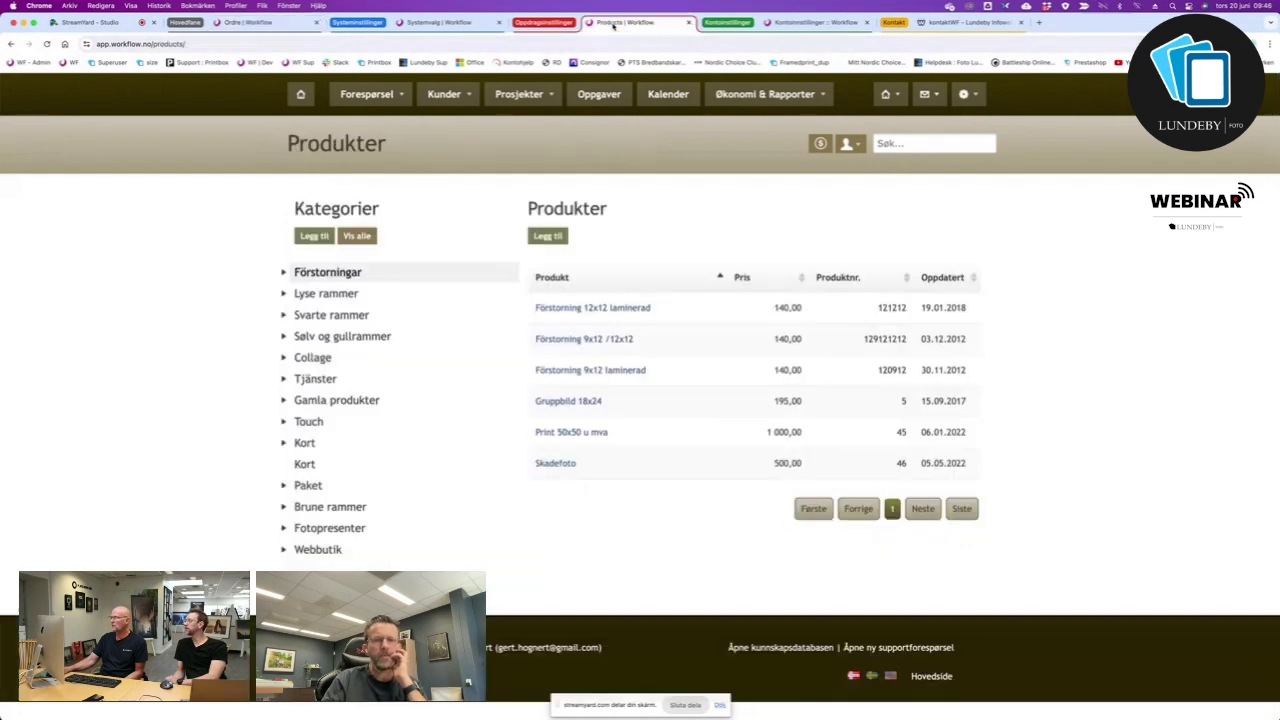
click(455, 23)
click(787, 24)
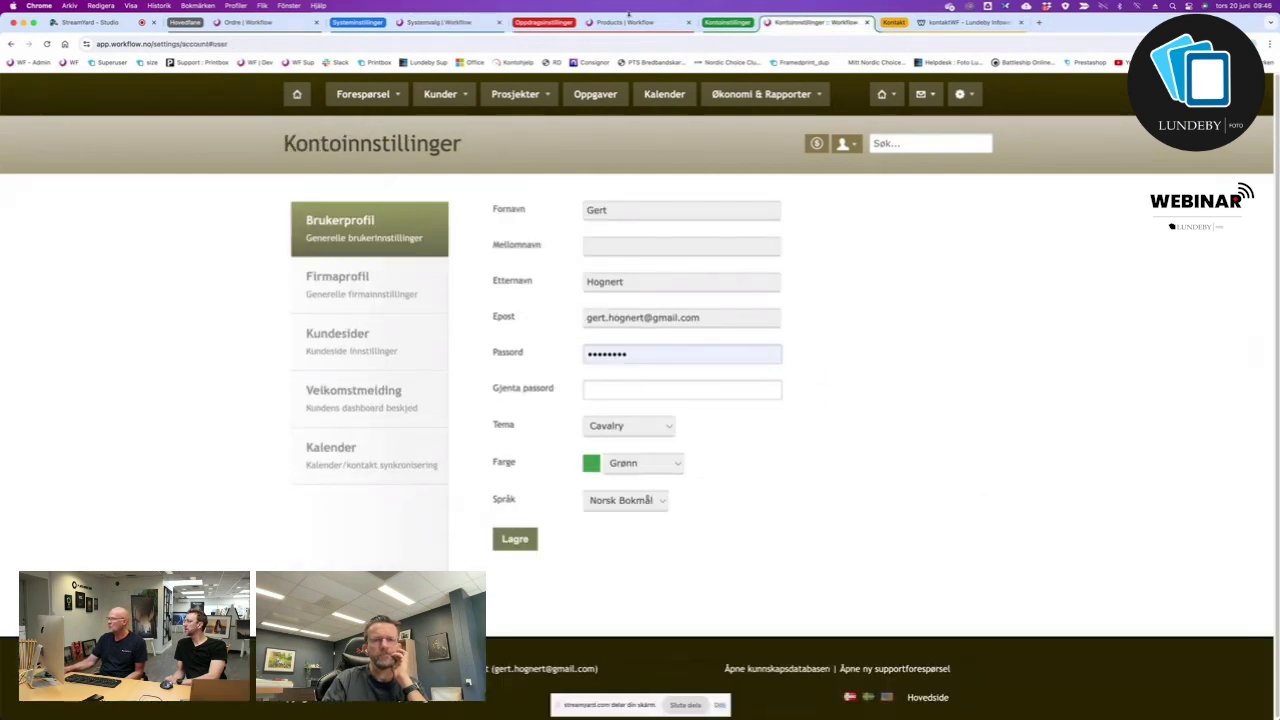
click(628, 24)
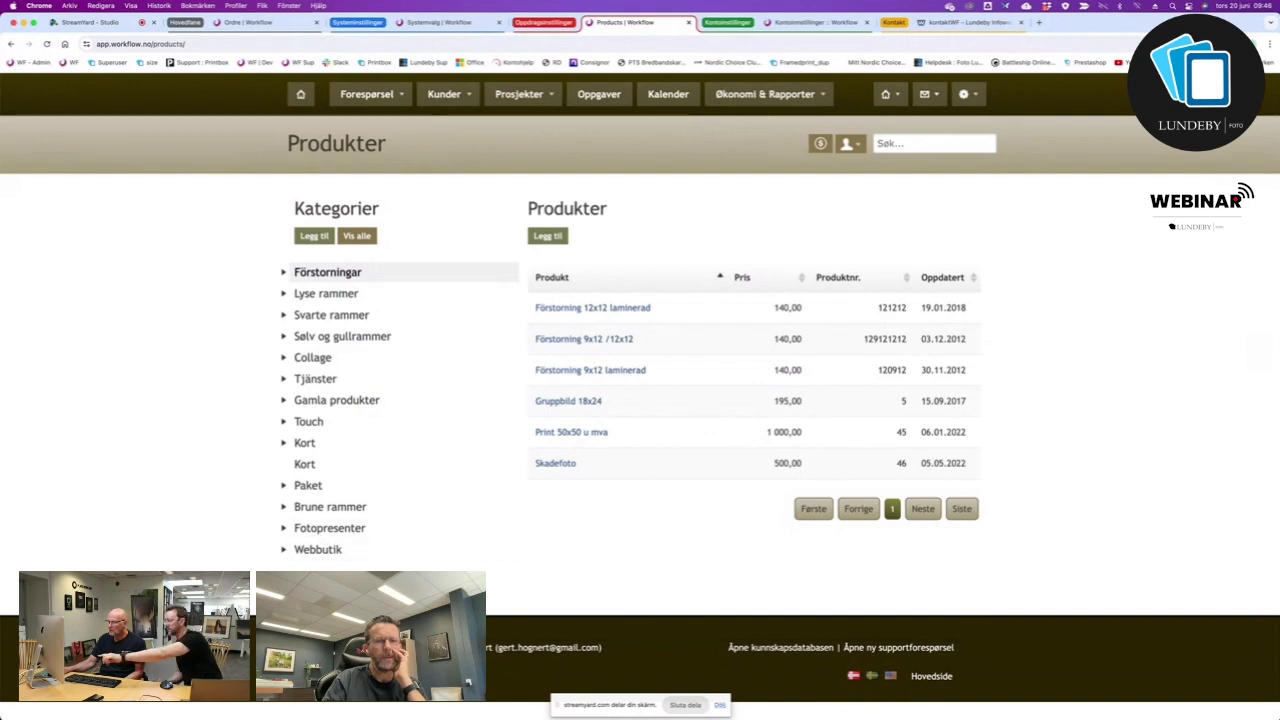
click(299, 488)
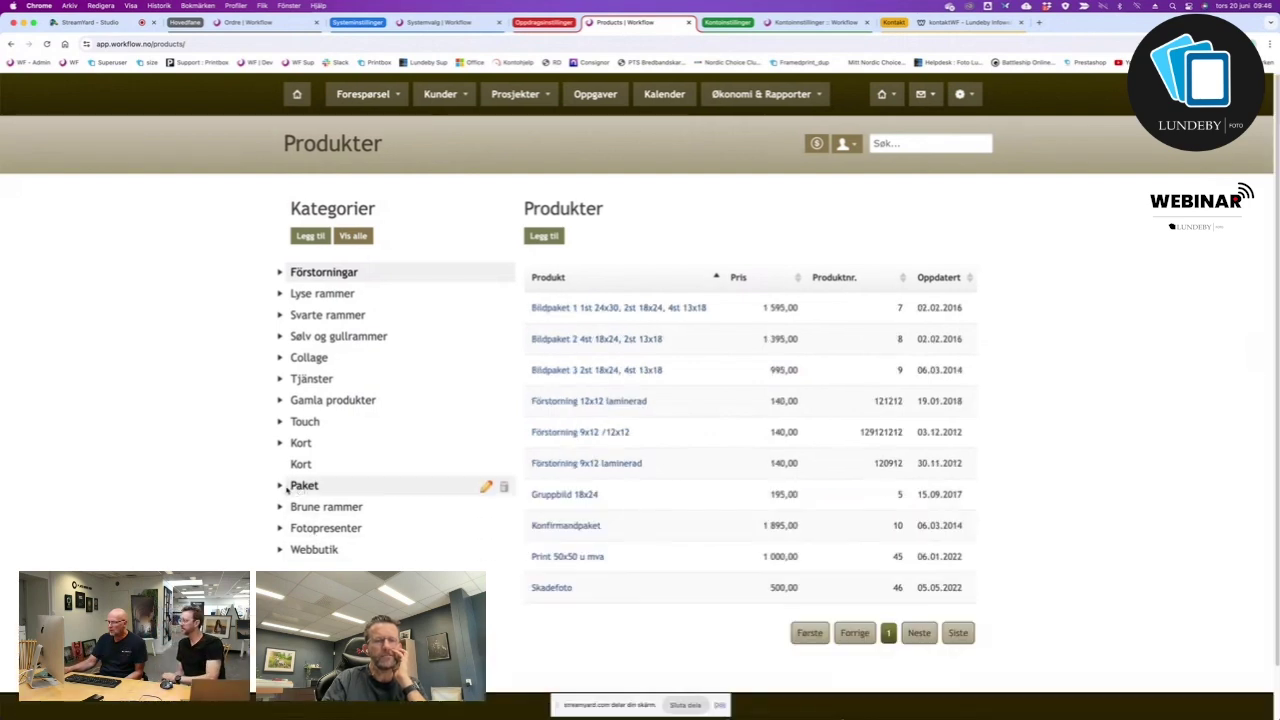
Expand Paket and check Bildpaket 1's price of 1 595,00, closing its editor unchanged.
click(283, 487)
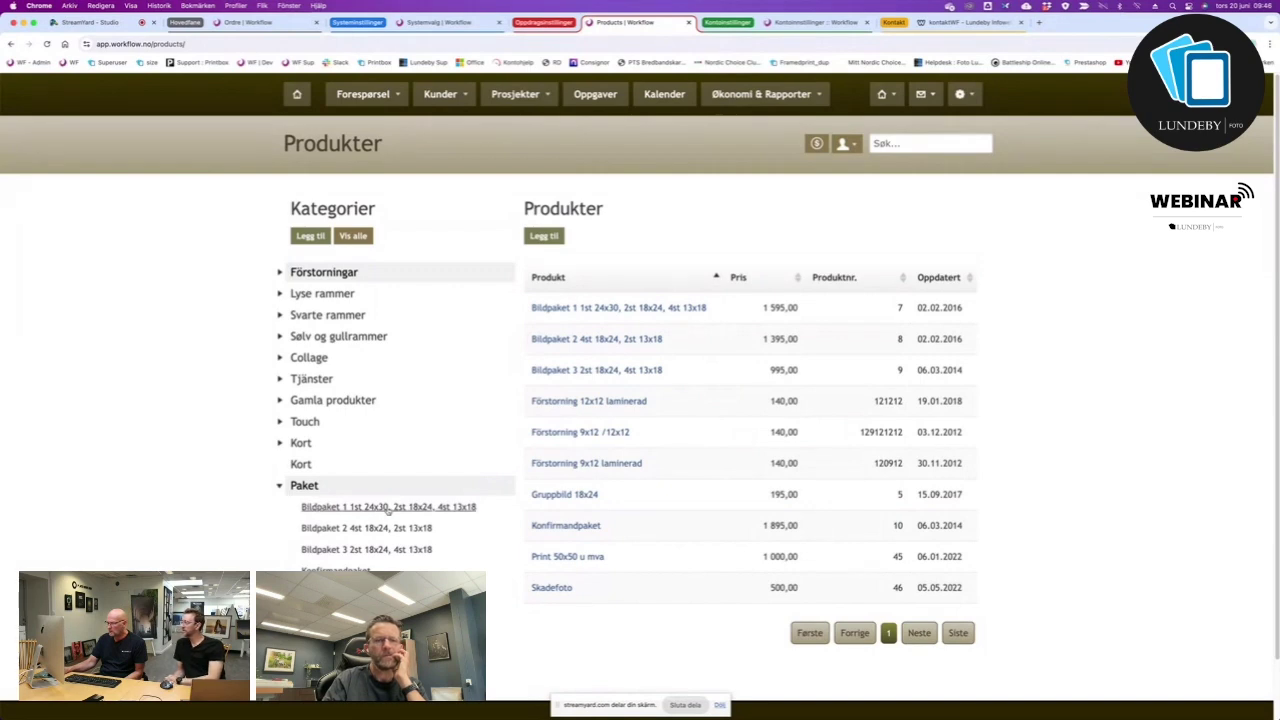
click(388, 508)
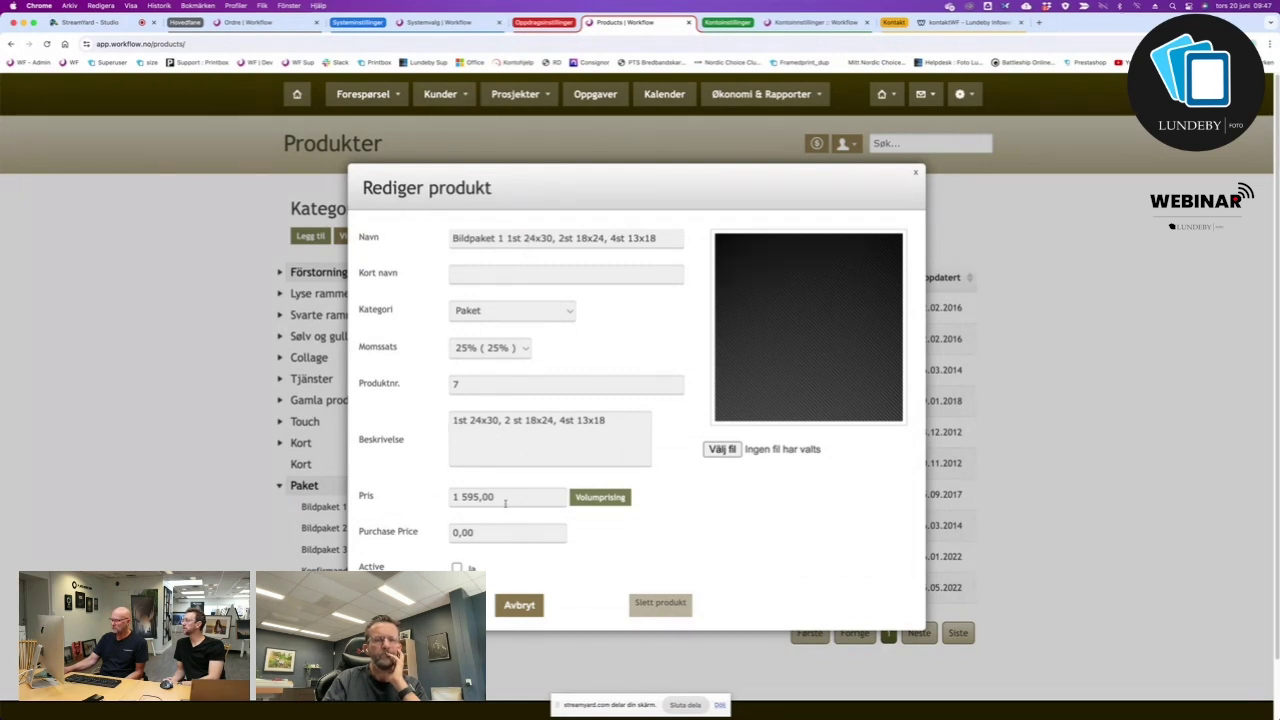
drag(505, 503, 433, 494)
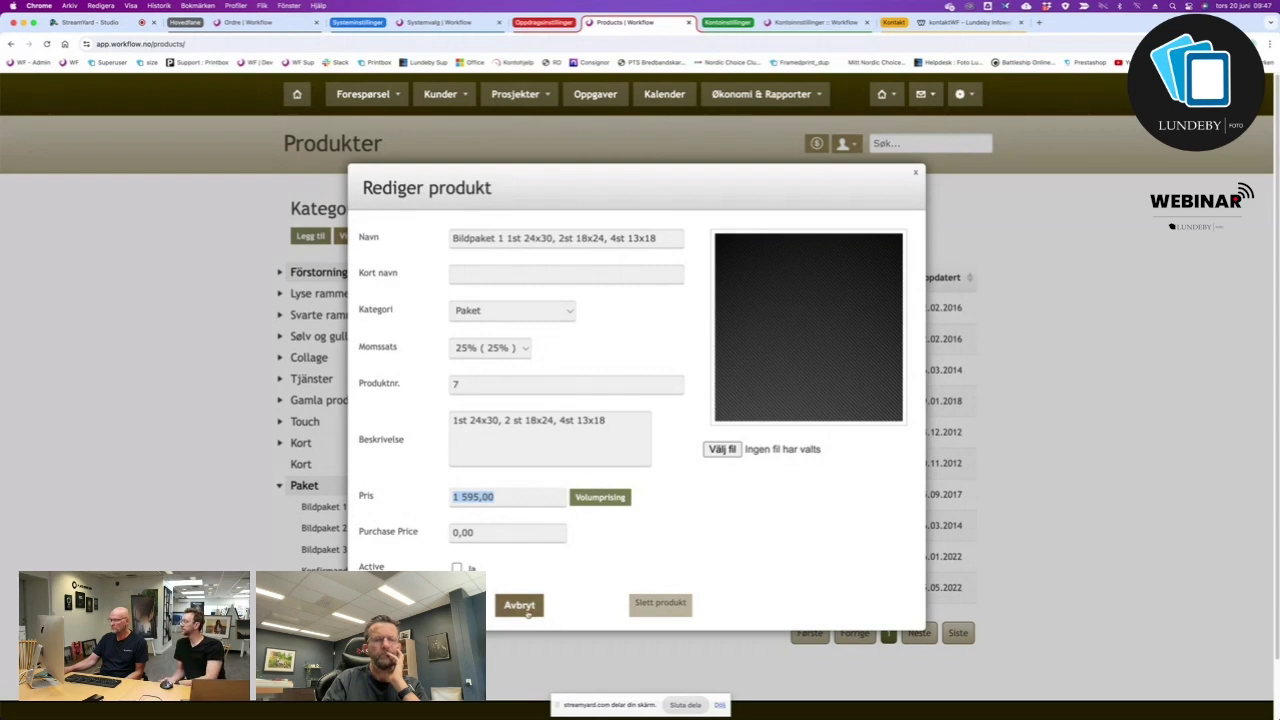
click(520, 606)
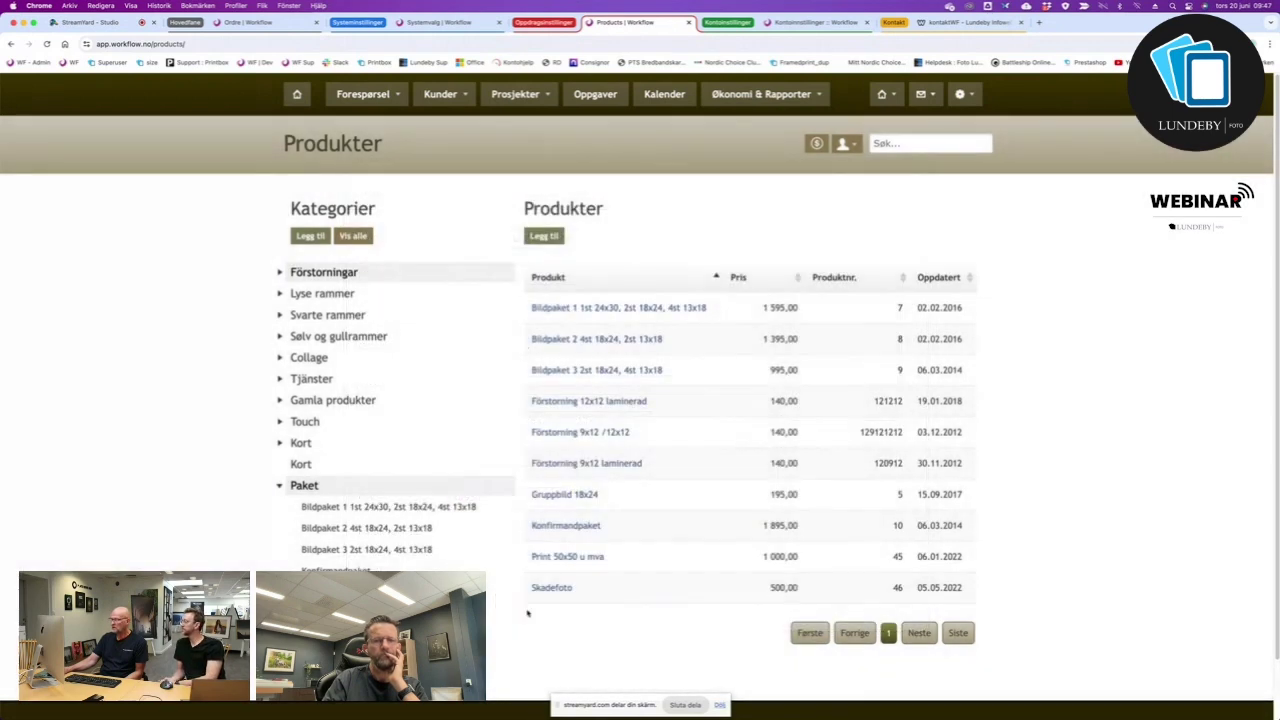
click(440, 22)
On the new order page, stage Bildpaket 3 at 995,00 with a 10% discount, totalling 895,50.
click(248, 23)
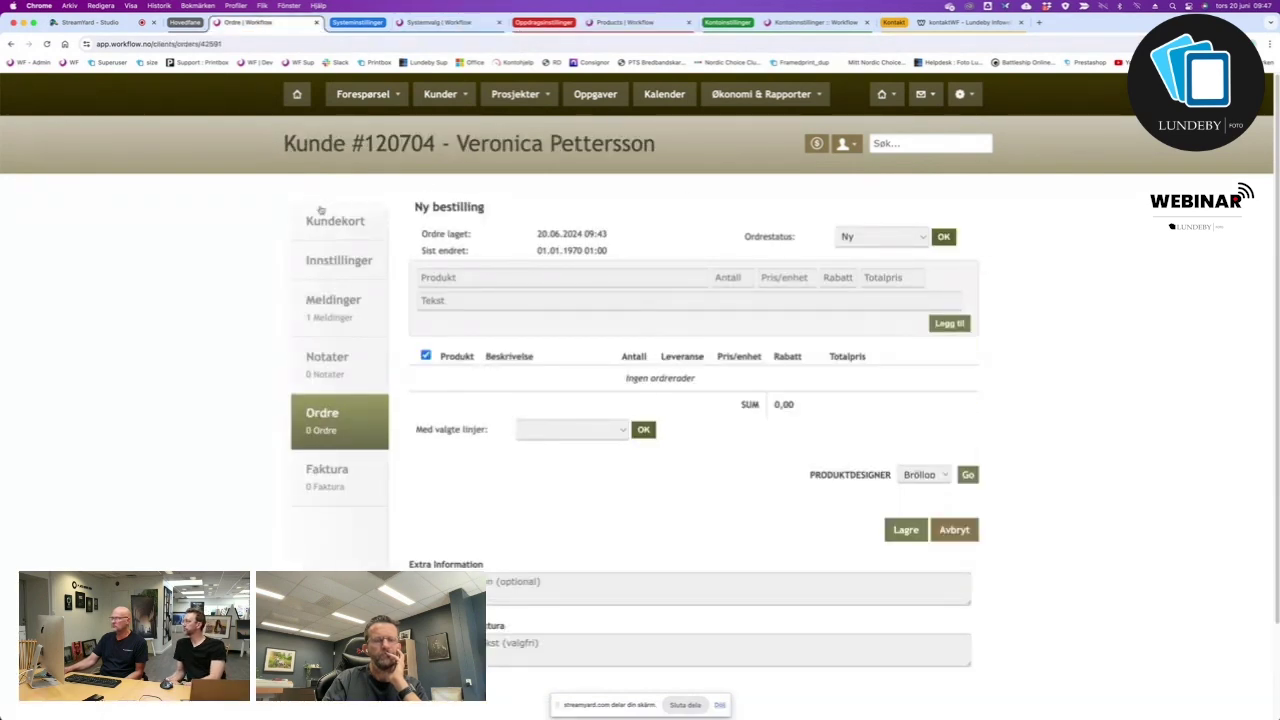
click(513, 277)
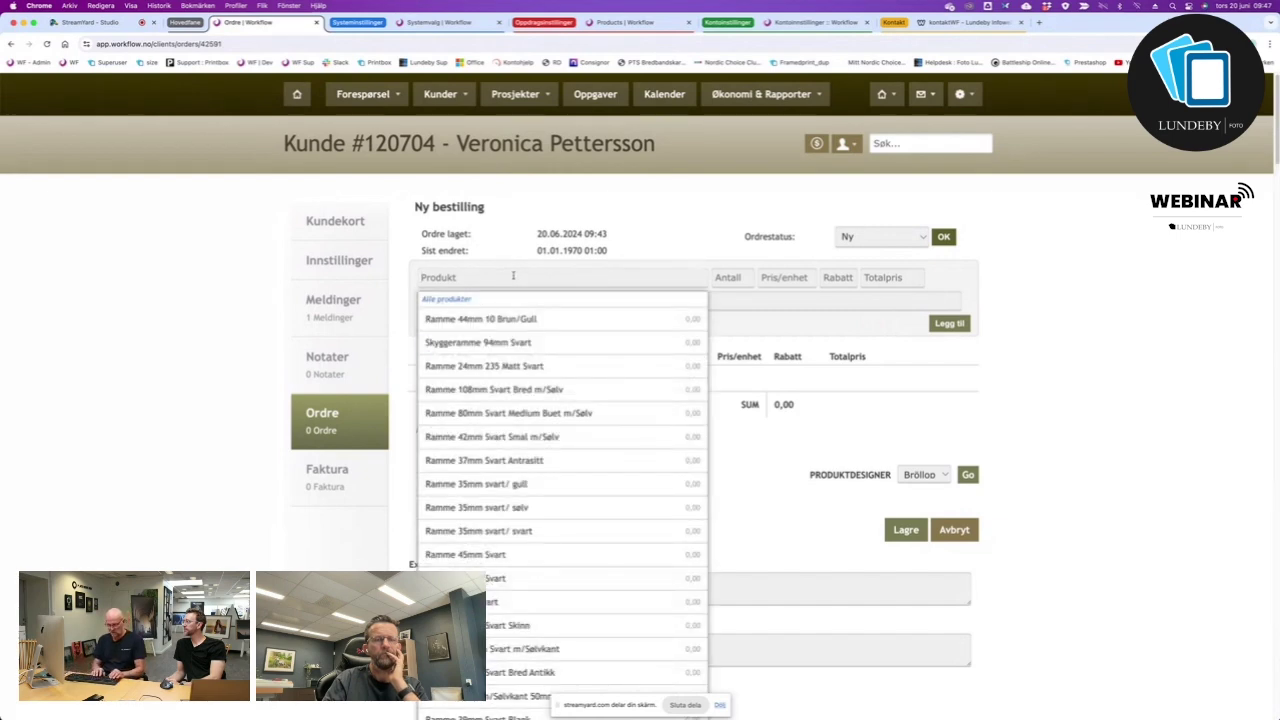
text(bildp)
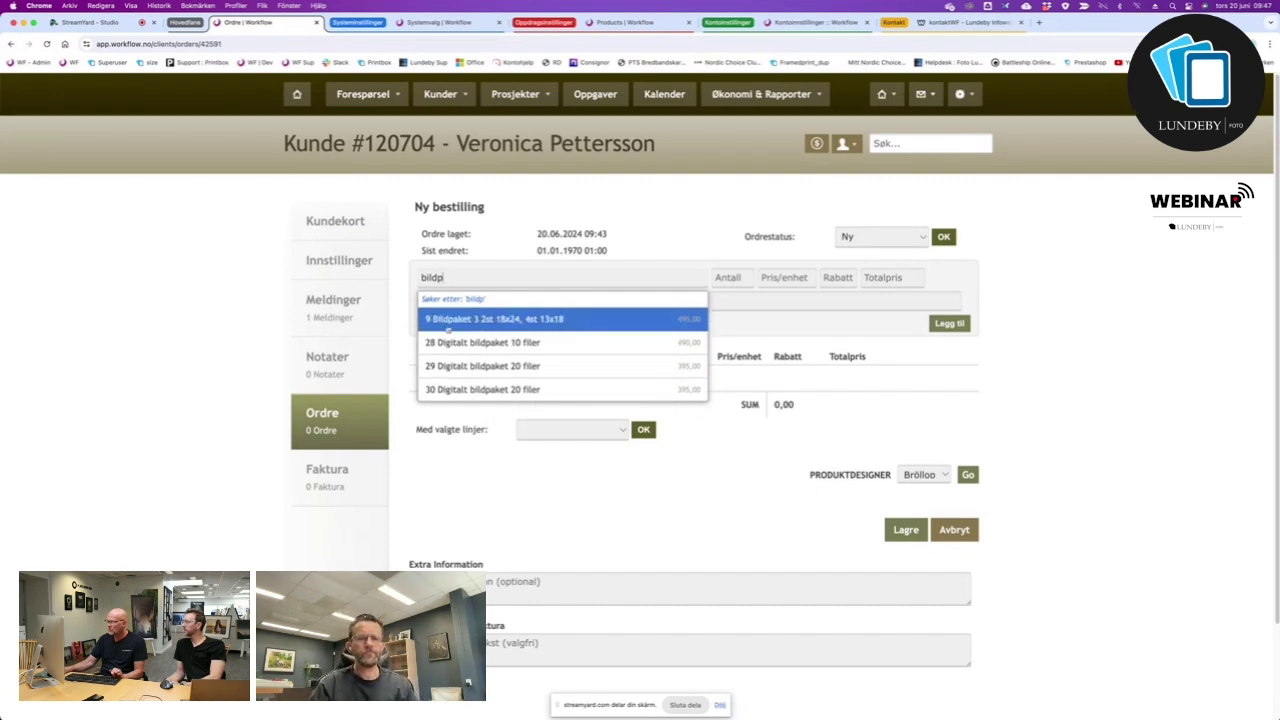
click(493, 320)
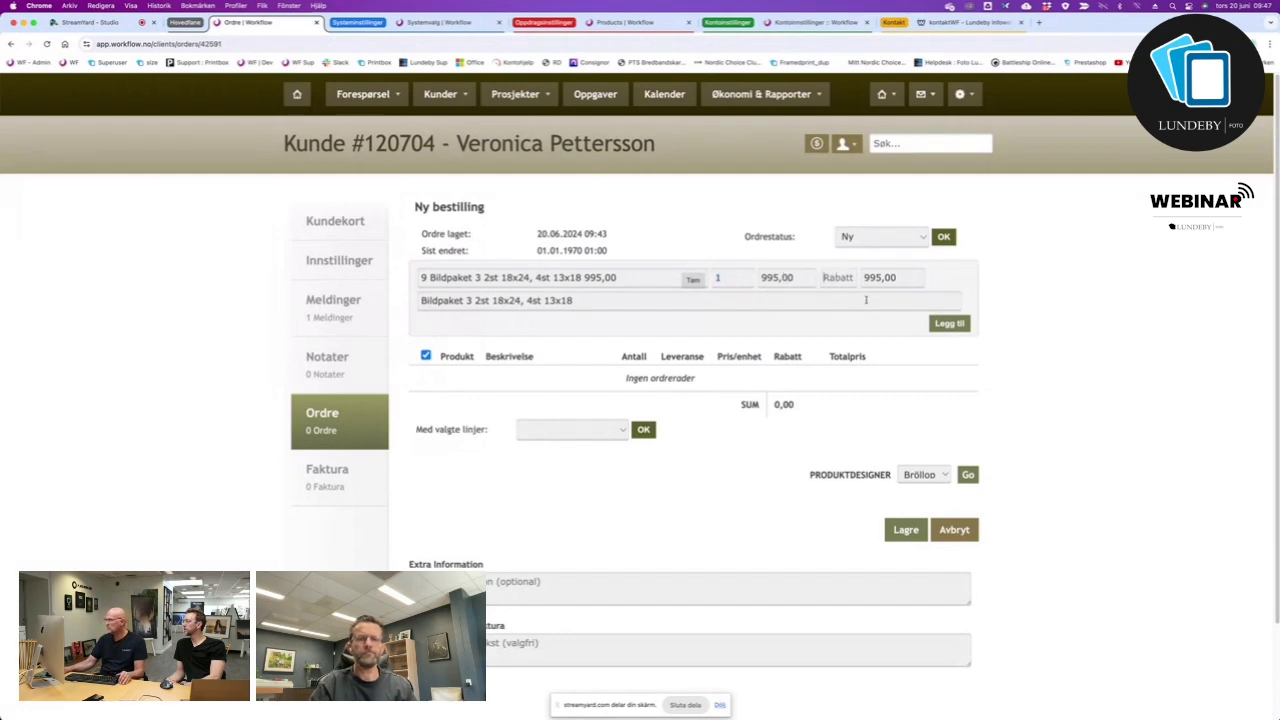
click(859, 280)
text(10)
key(Tab)
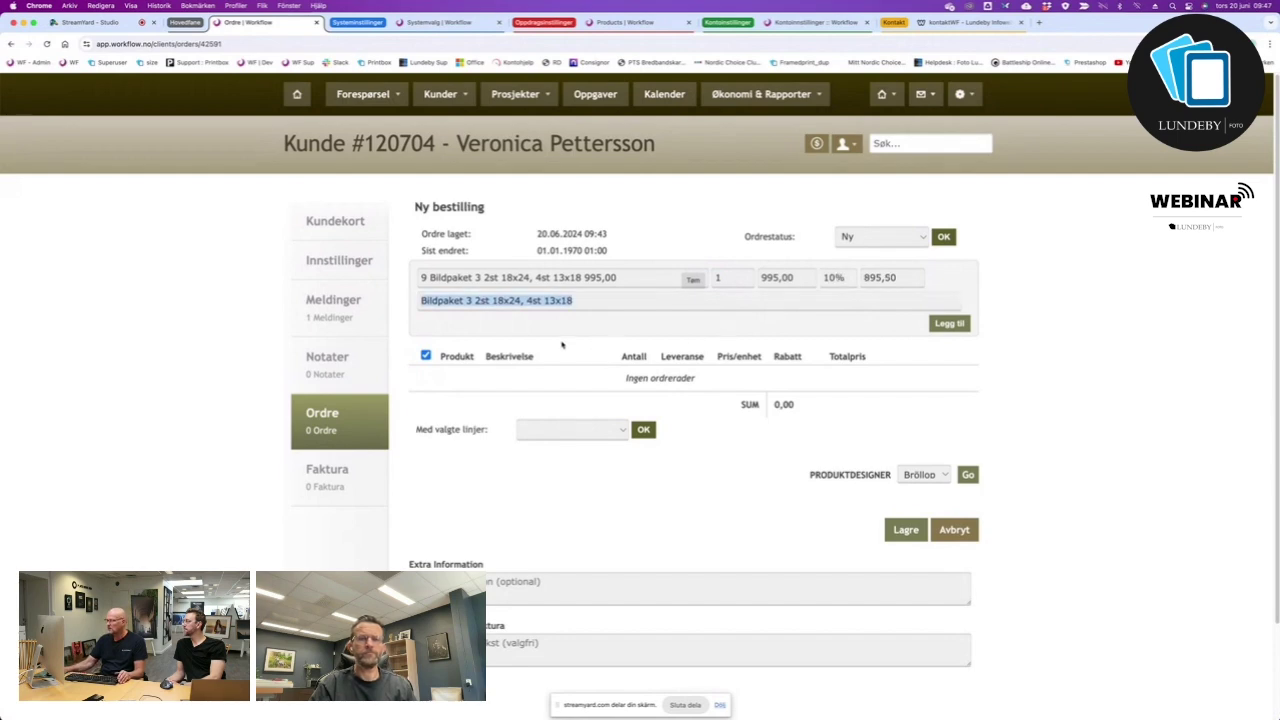
drag(585, 305, 406, 289)
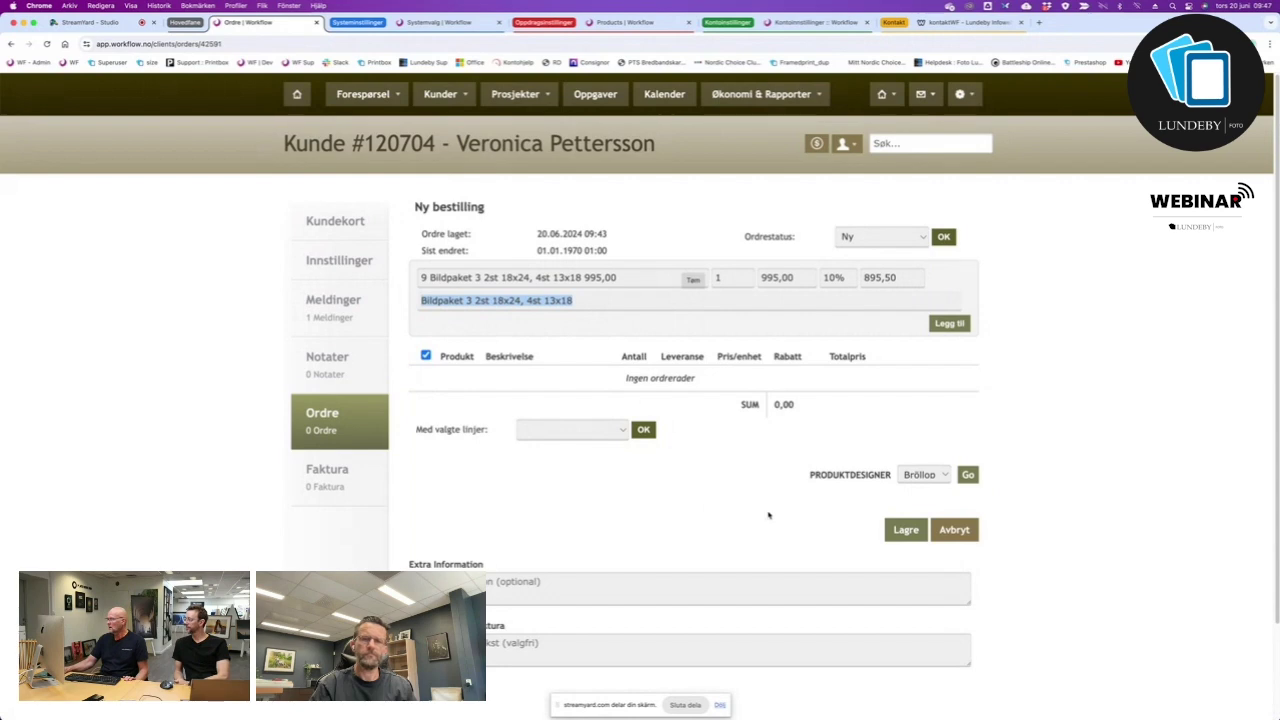
Add the discounted Bildpaket 3 line to the order.
click(948, 325)
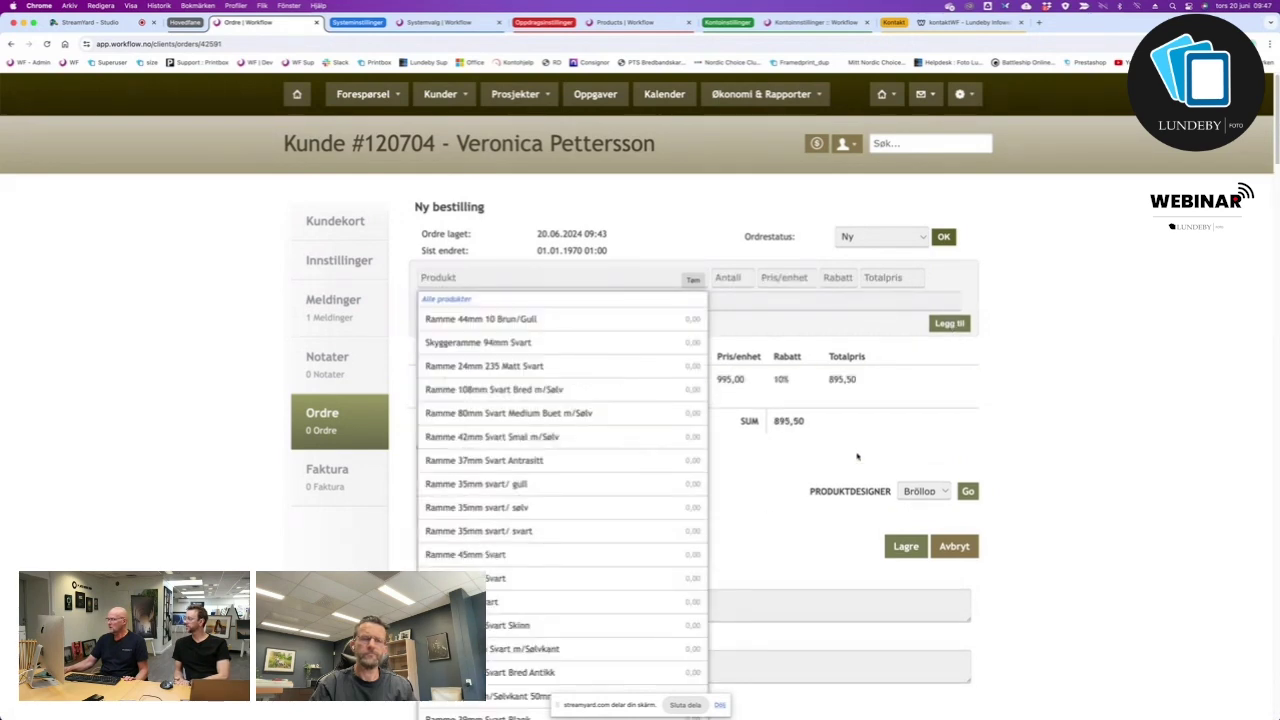
click(939, 446)
scroll(1050, 456, down, 2)
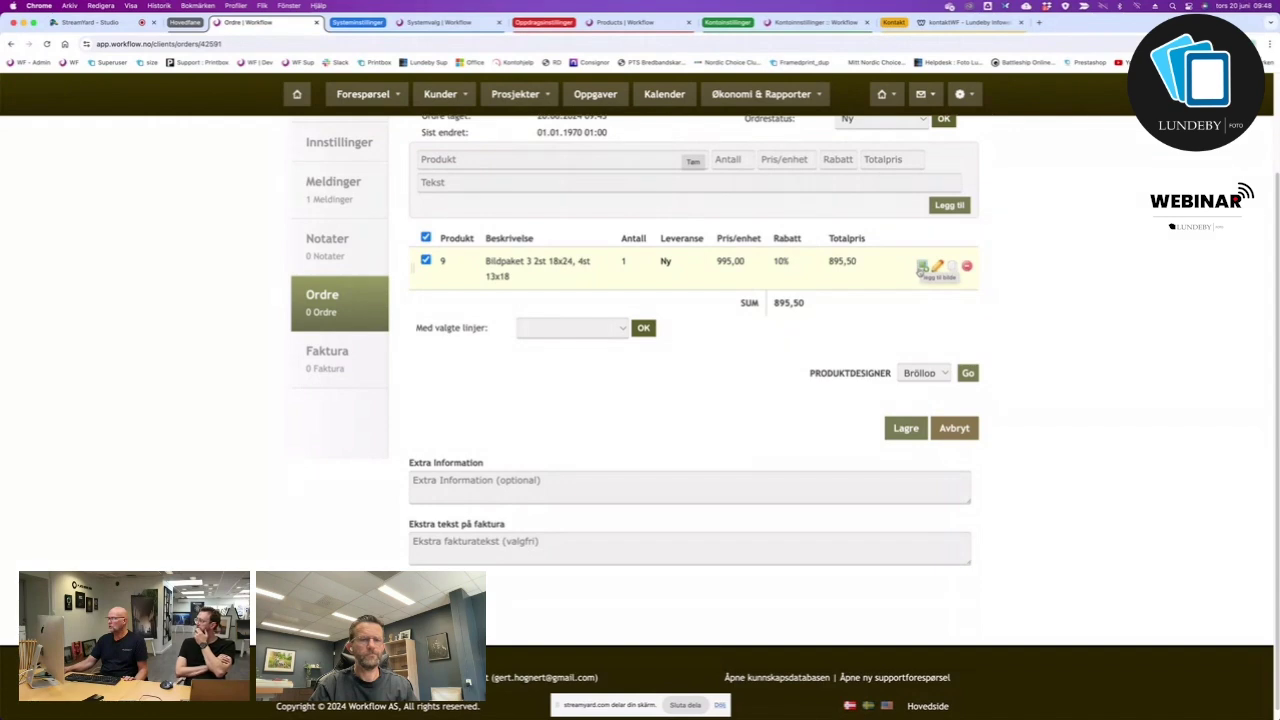
Try attaching a picture, dismiss the save-first warnings, and save the order at 895,50.
click(922, 266)
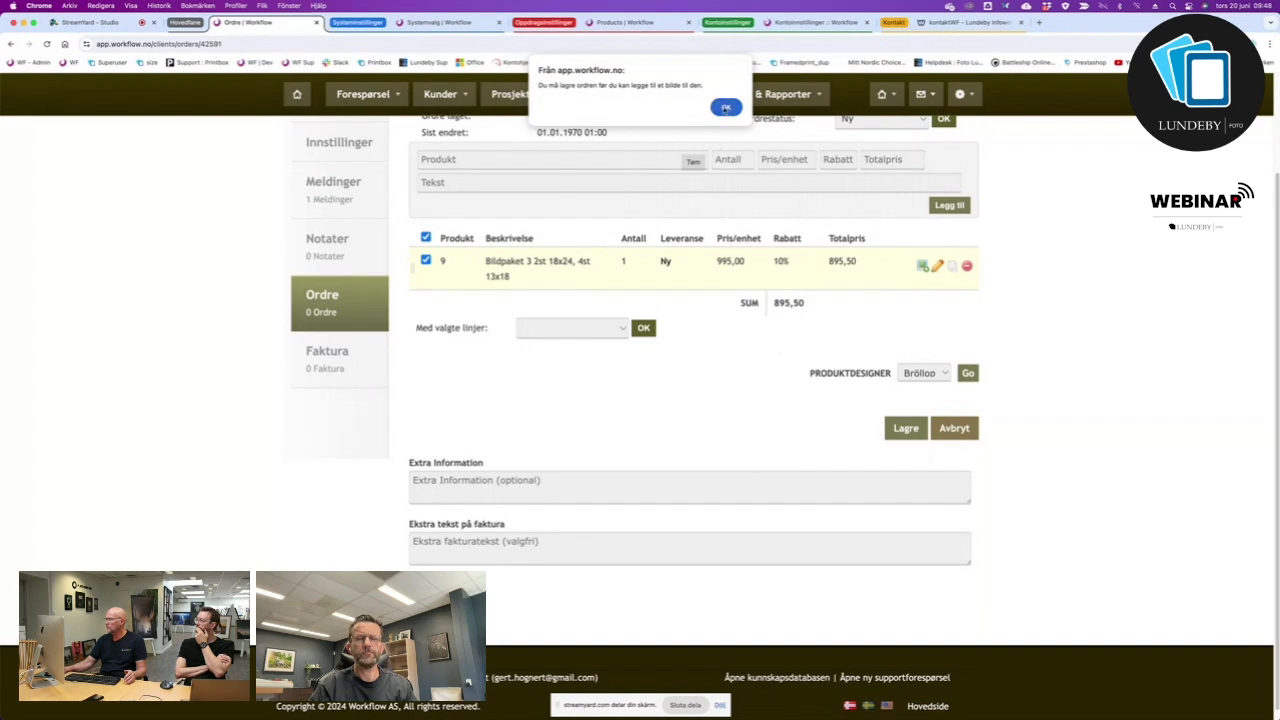
click(726, 107)
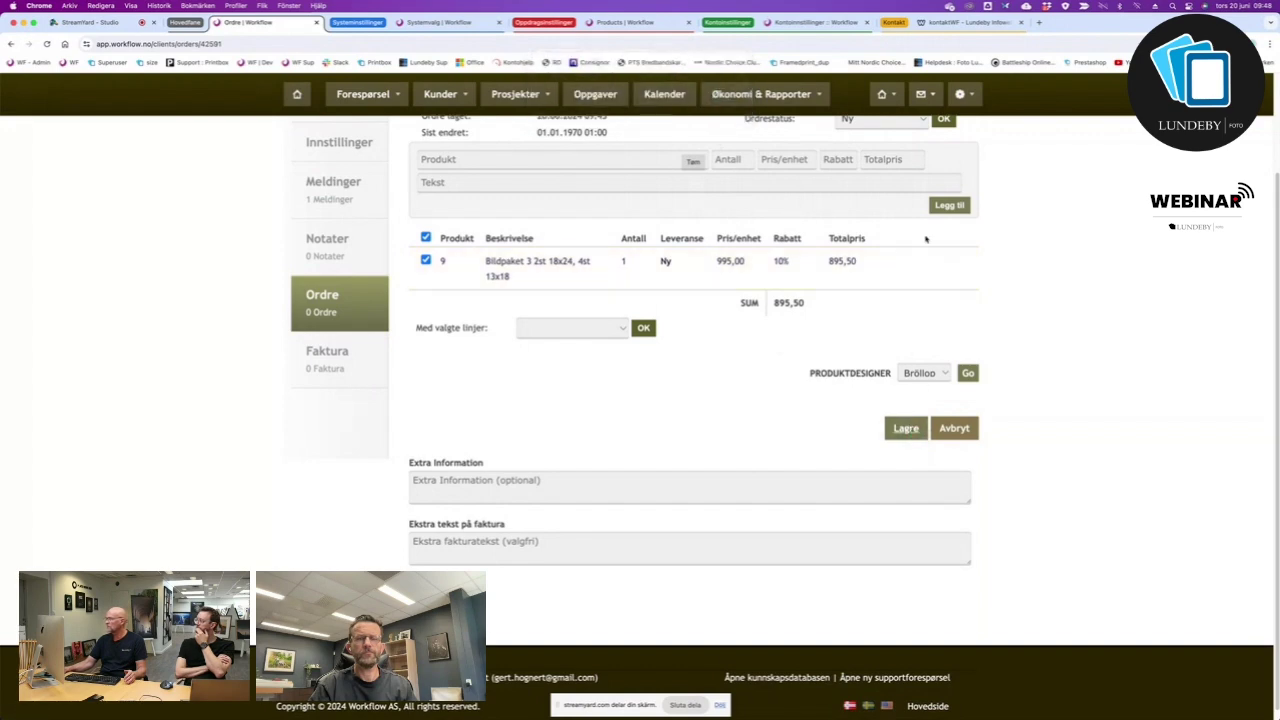
mouse_move(909, 251)
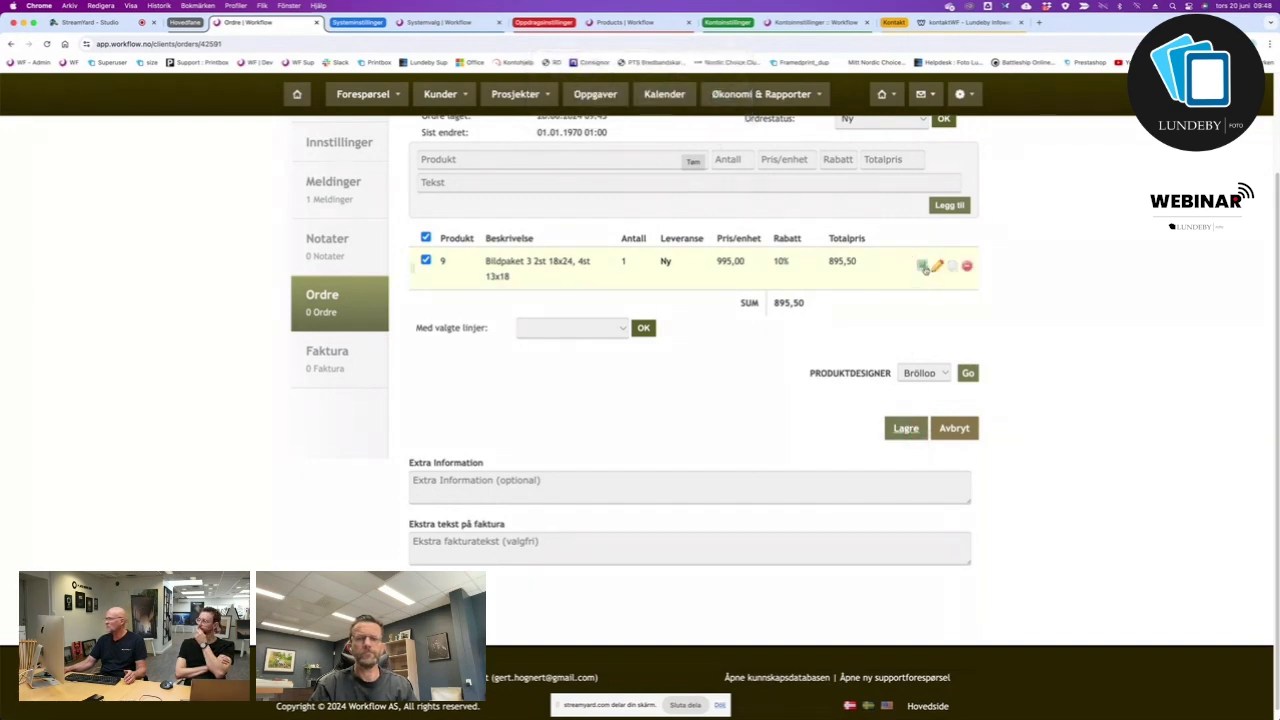
click(923, 266)
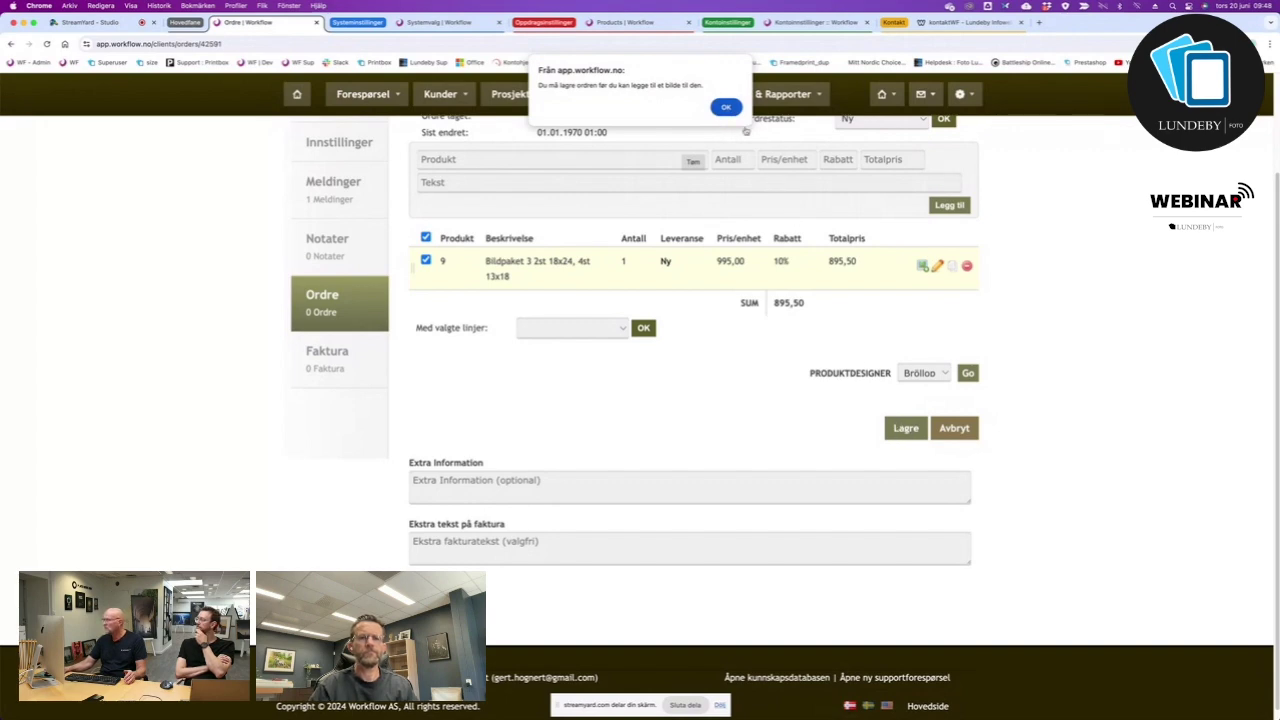
click(726, 107)
click(903, 428)
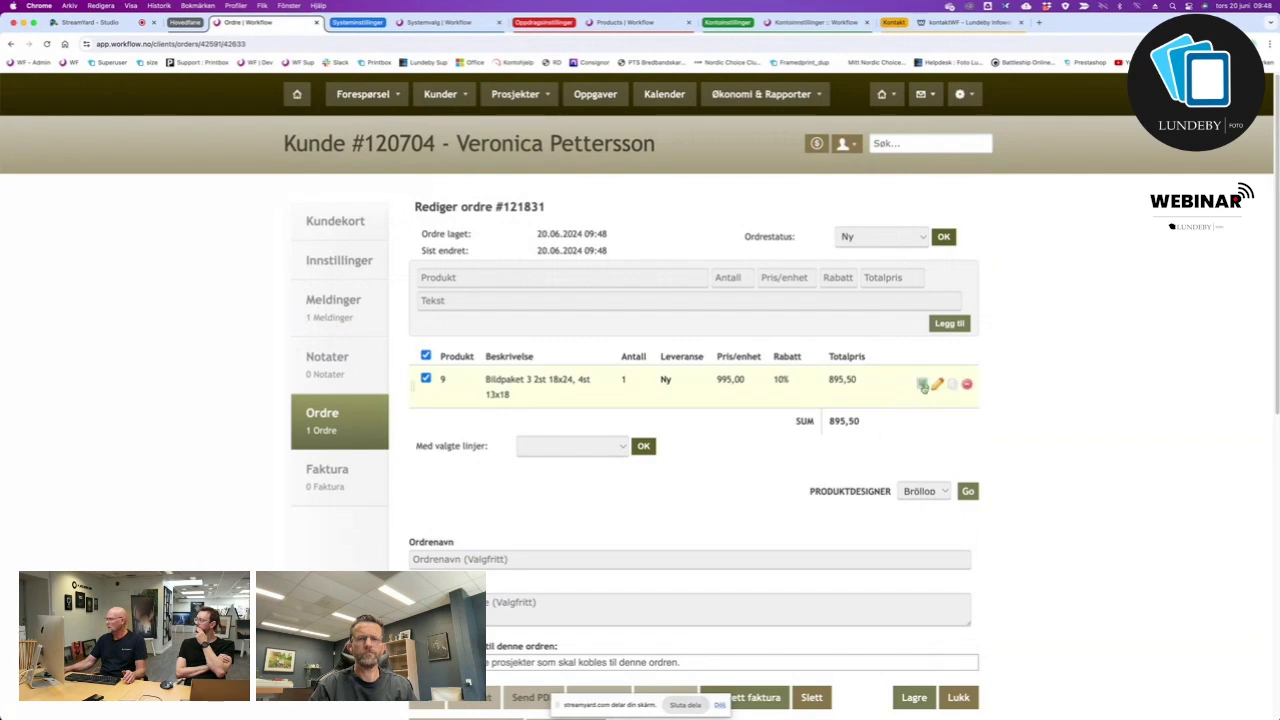
Attach a wedding photo from the Bröllop project to the Bildpaket 3 line.
click(922, 384)
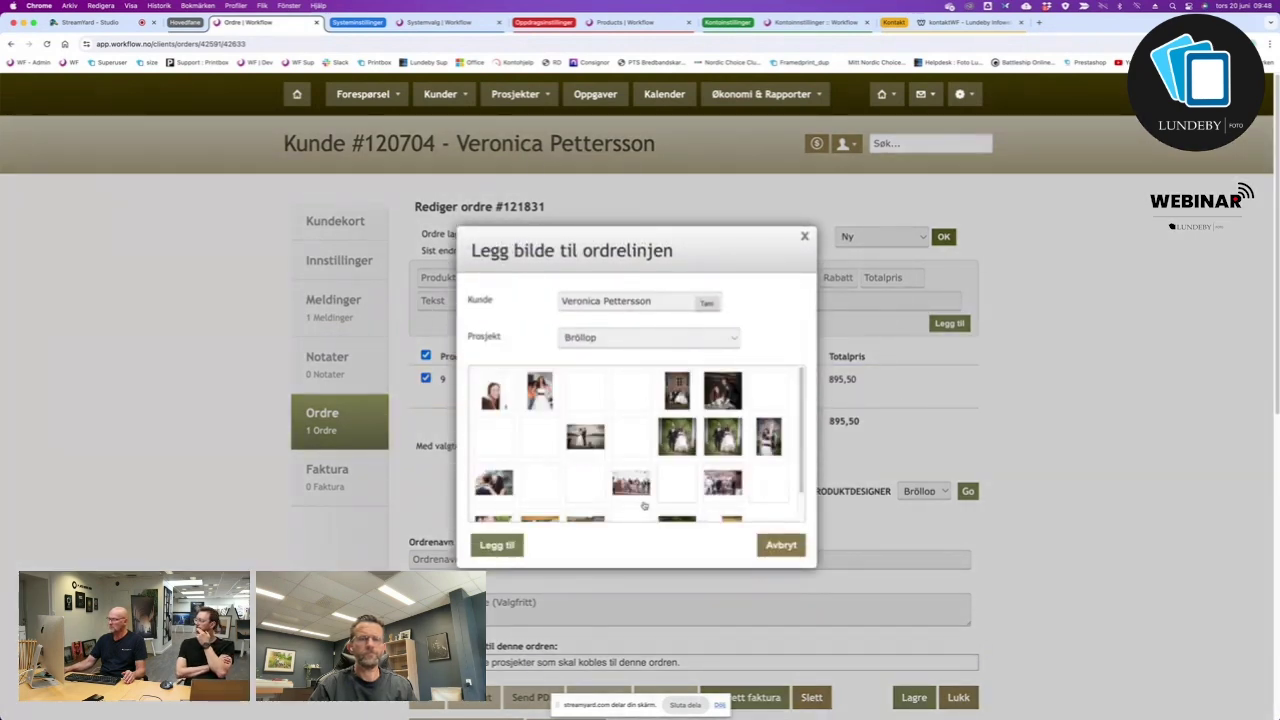
click(736, 338)
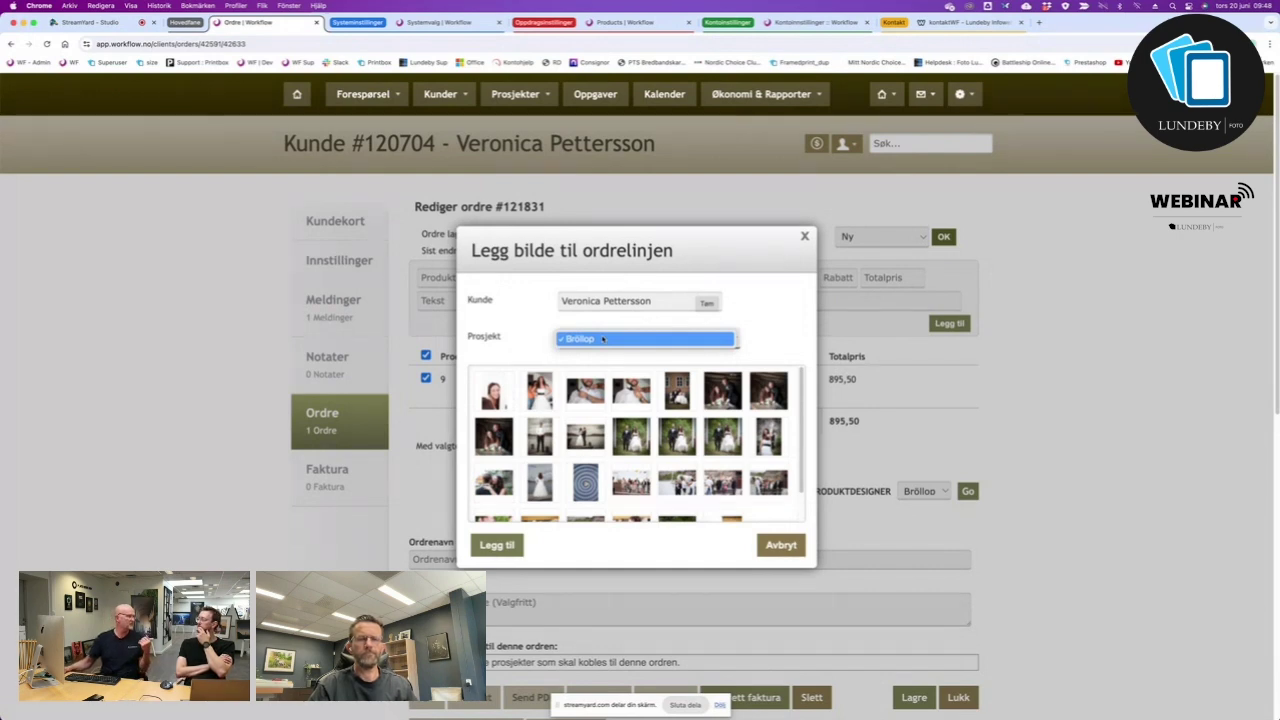
click(603, 339)
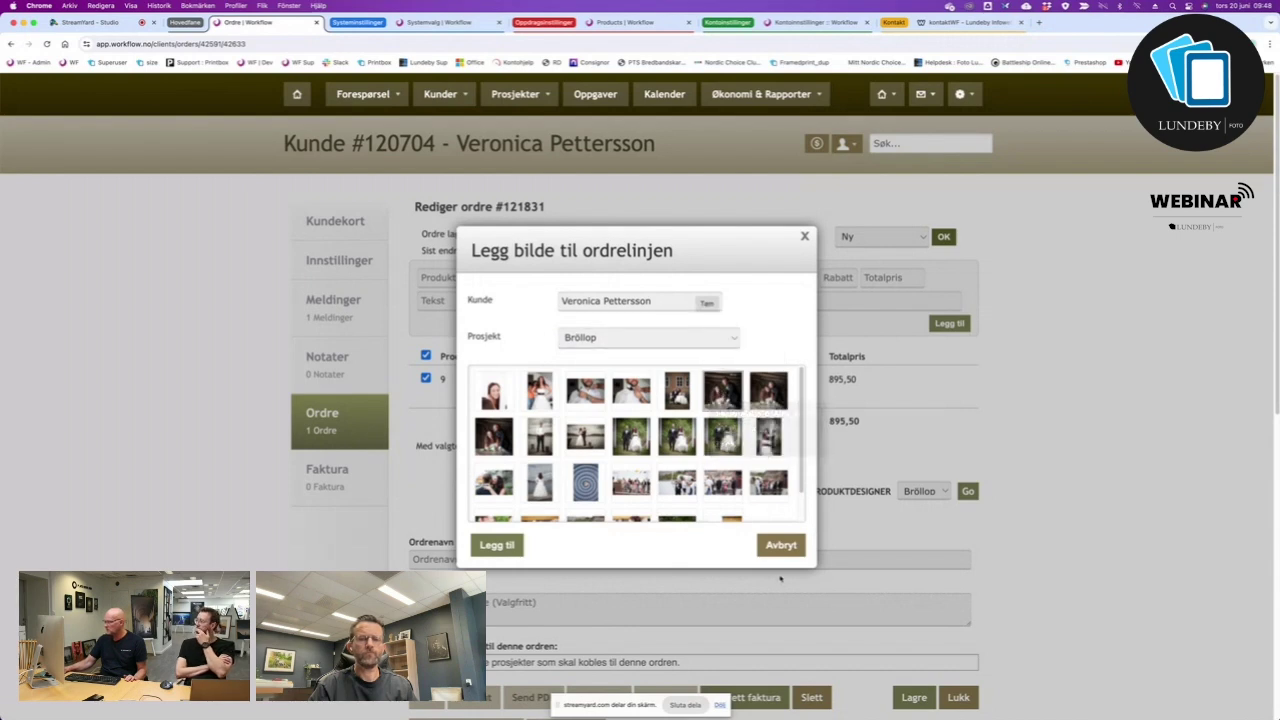
click(496, 545)
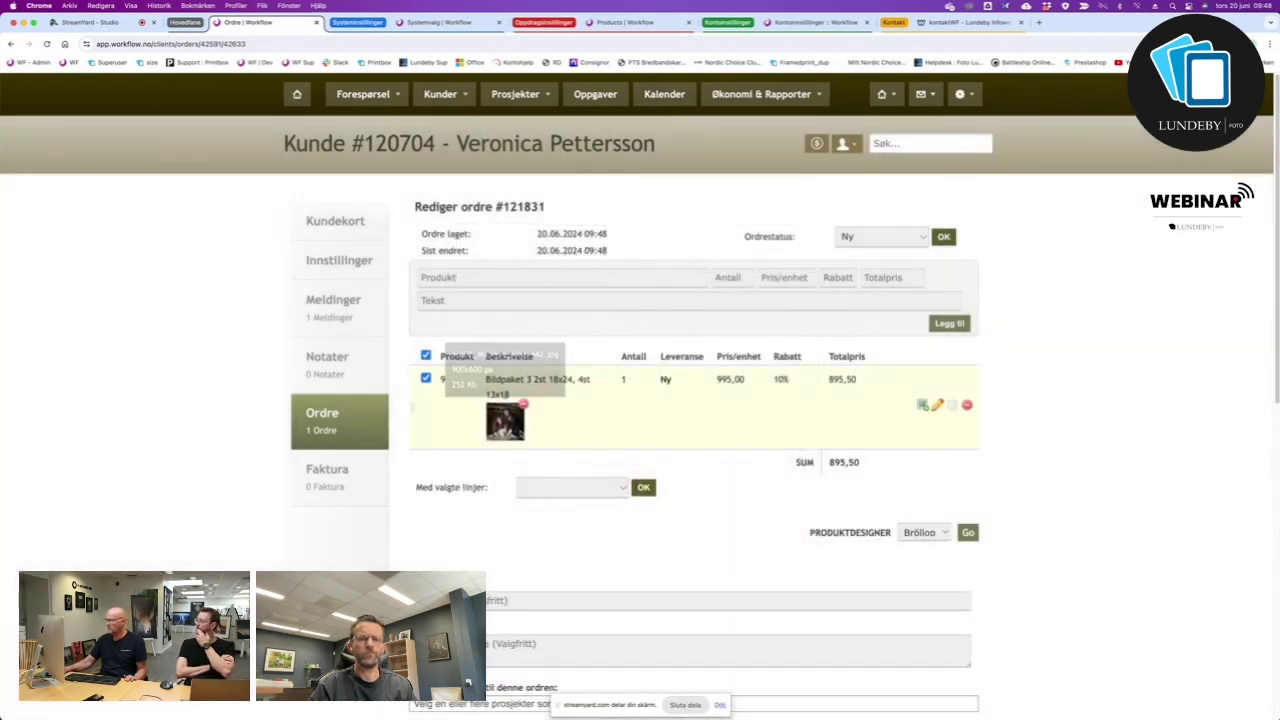
Add a Förstoring 50x60 / 60x60 line at 1 990,00, raising the SUM to 2 885,50.
click(500, 279)
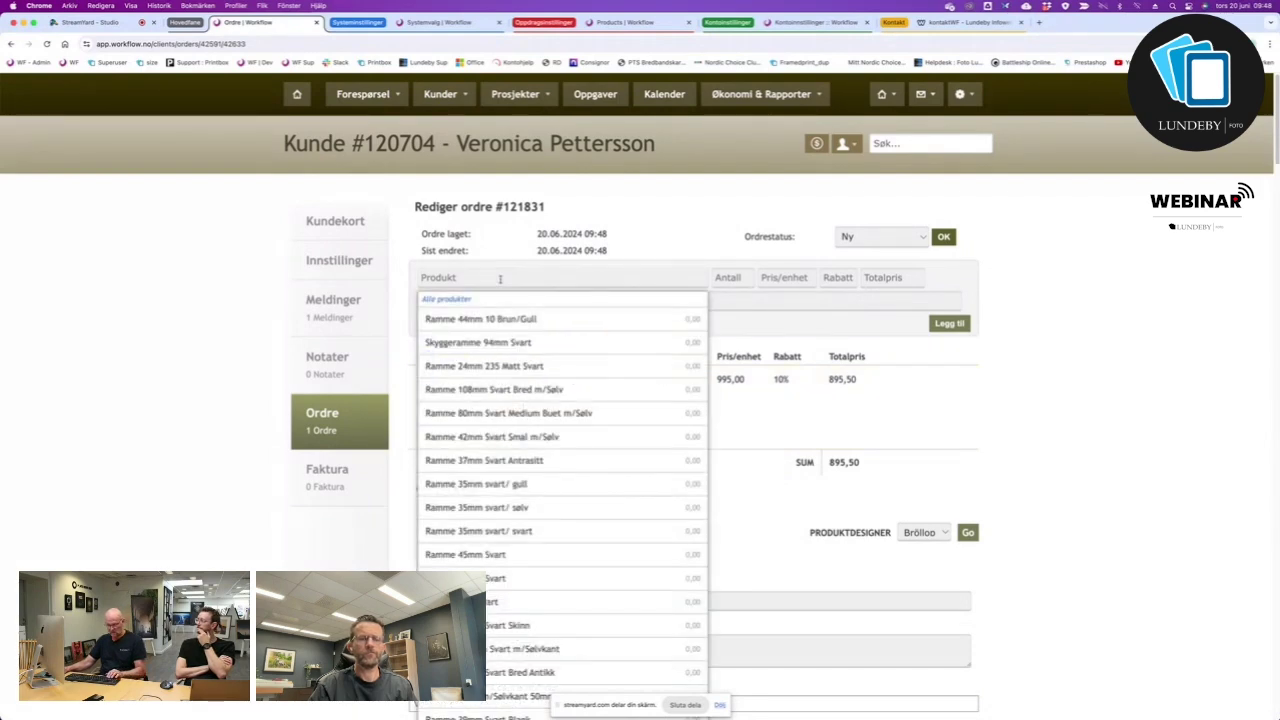
text(förs)
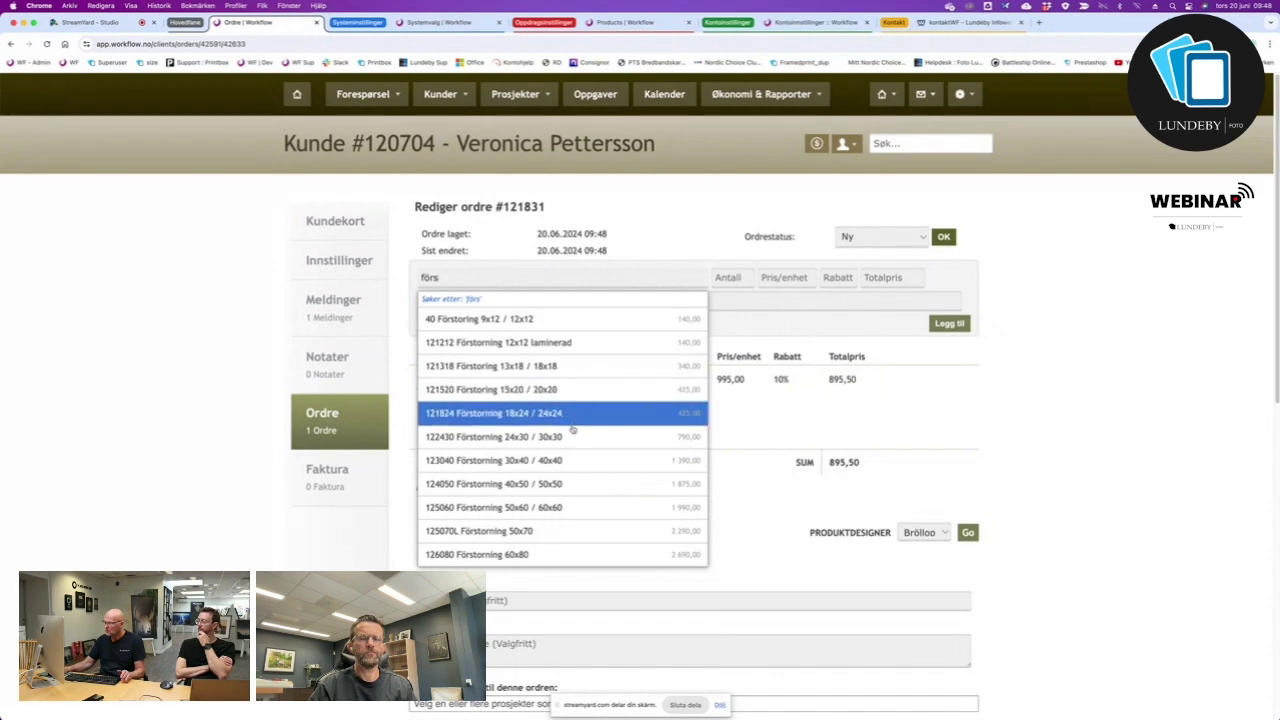
click(505, 508)
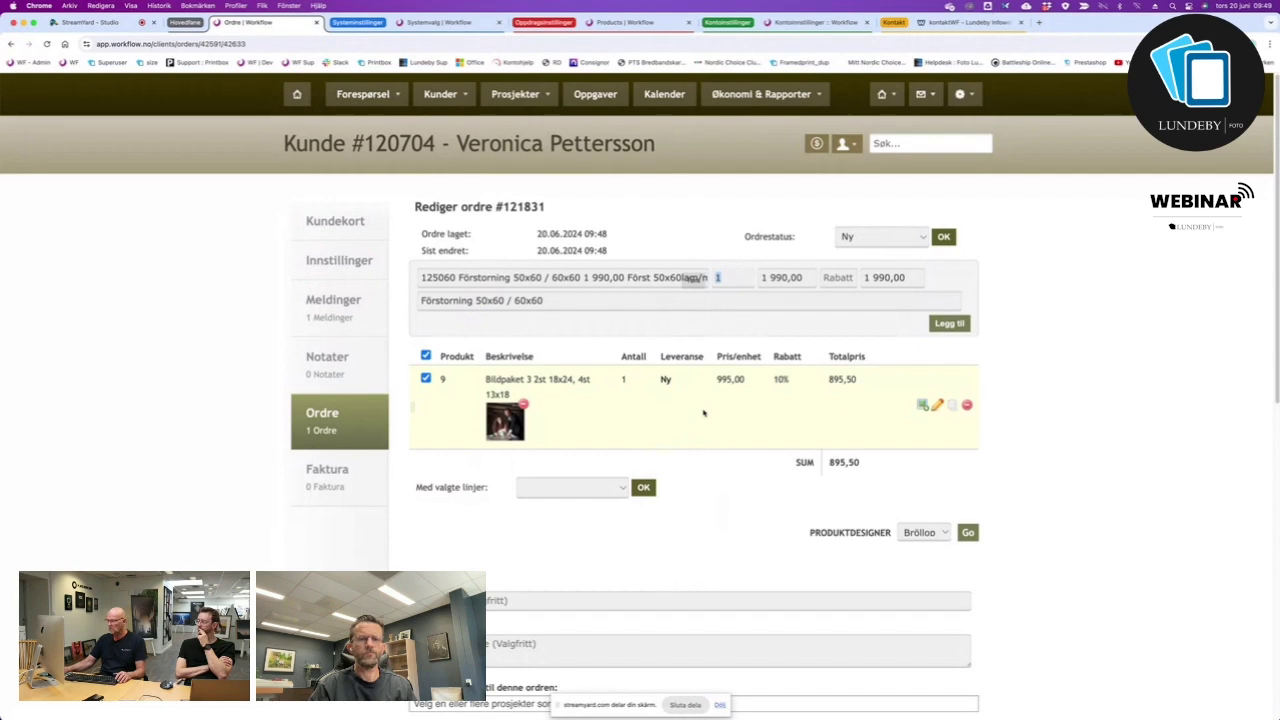
click(946, 324)
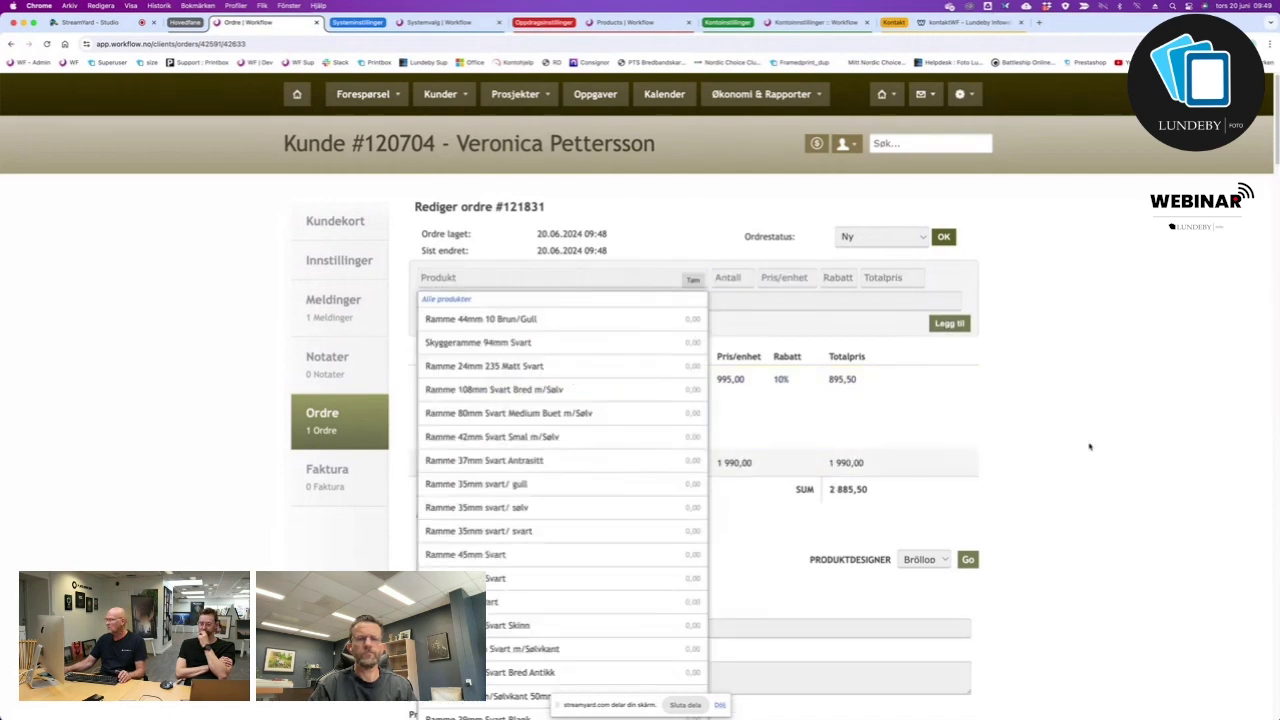
click(1146, 452)
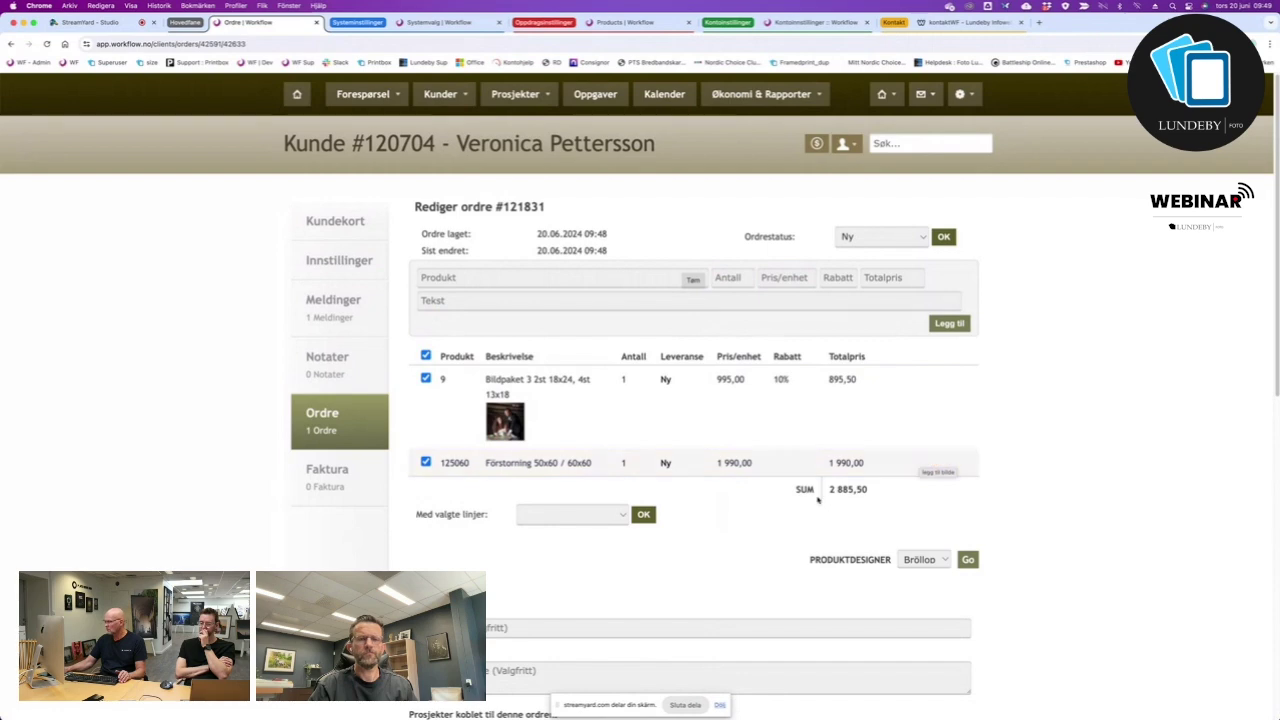
click(921, 461)
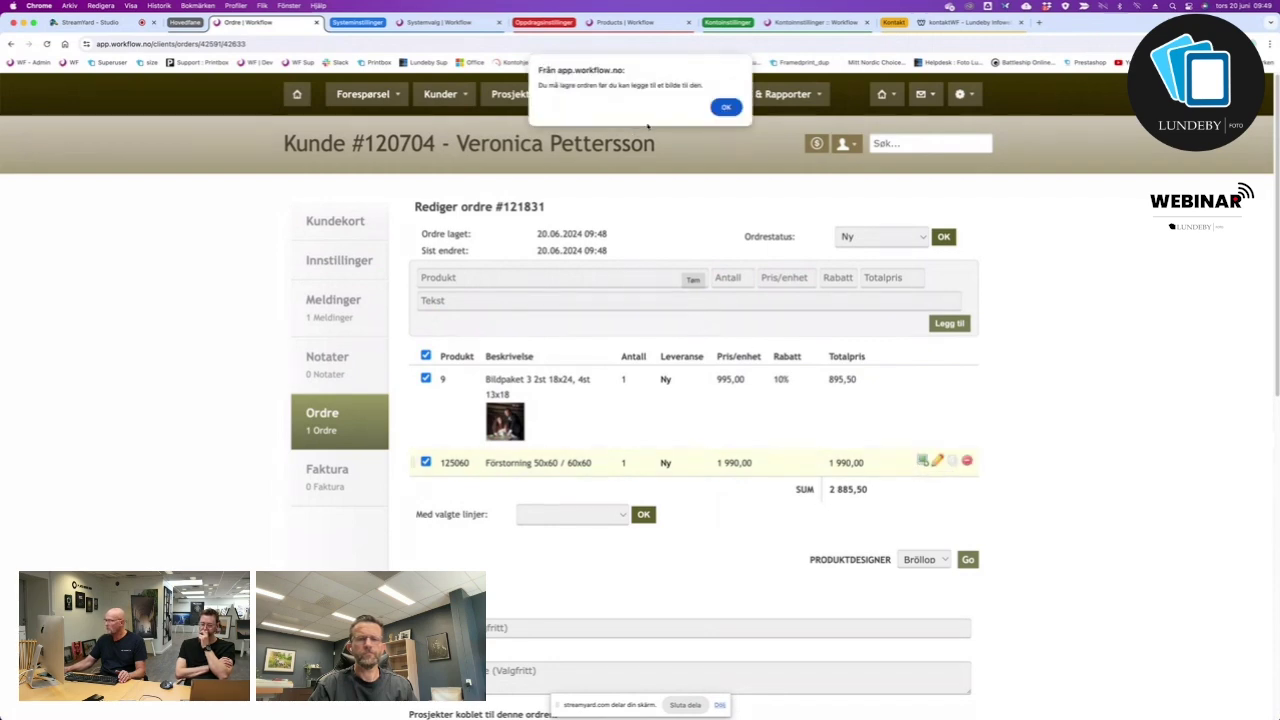
Dismiss the save-first warning and save the order with Lagre.
click(724, 107)
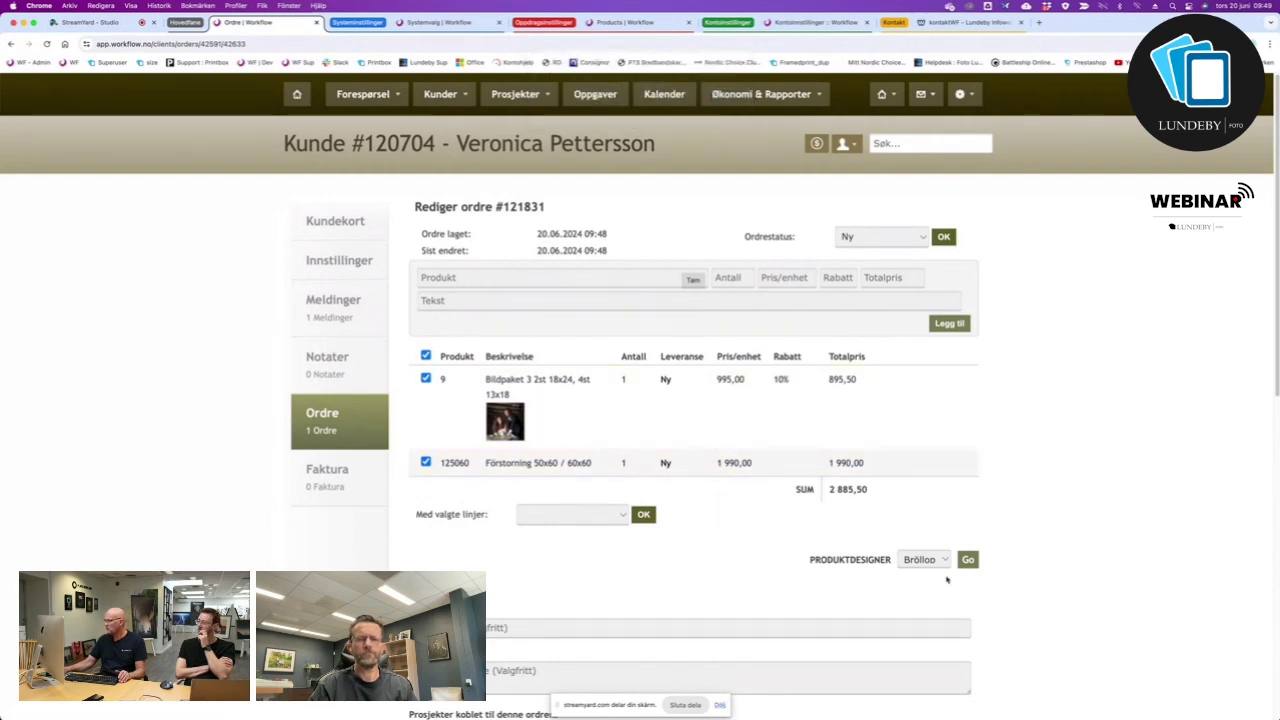
scroll(885, 390, down, 3)
click(914, 604)
Attach a Bröllop wedding photo to the Förstoring 50x60 / 60x60 line.
click(922, 461)
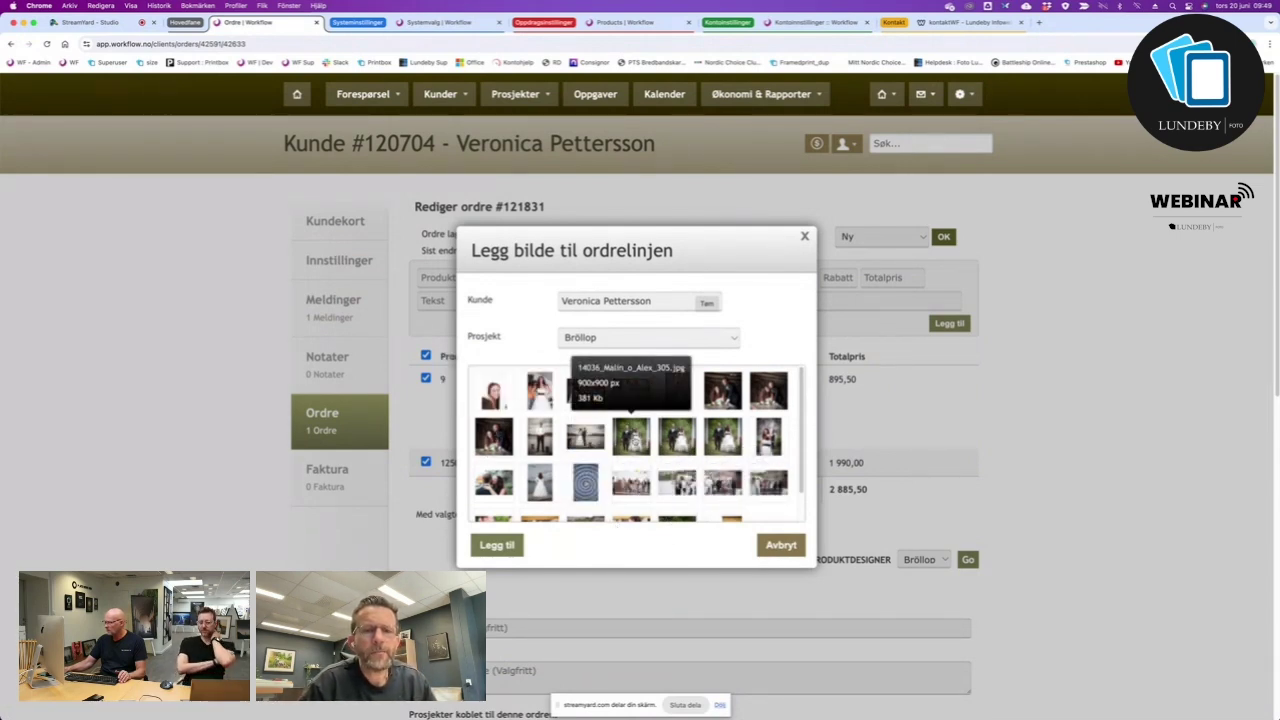
click(631, 436)
click(497, 545)
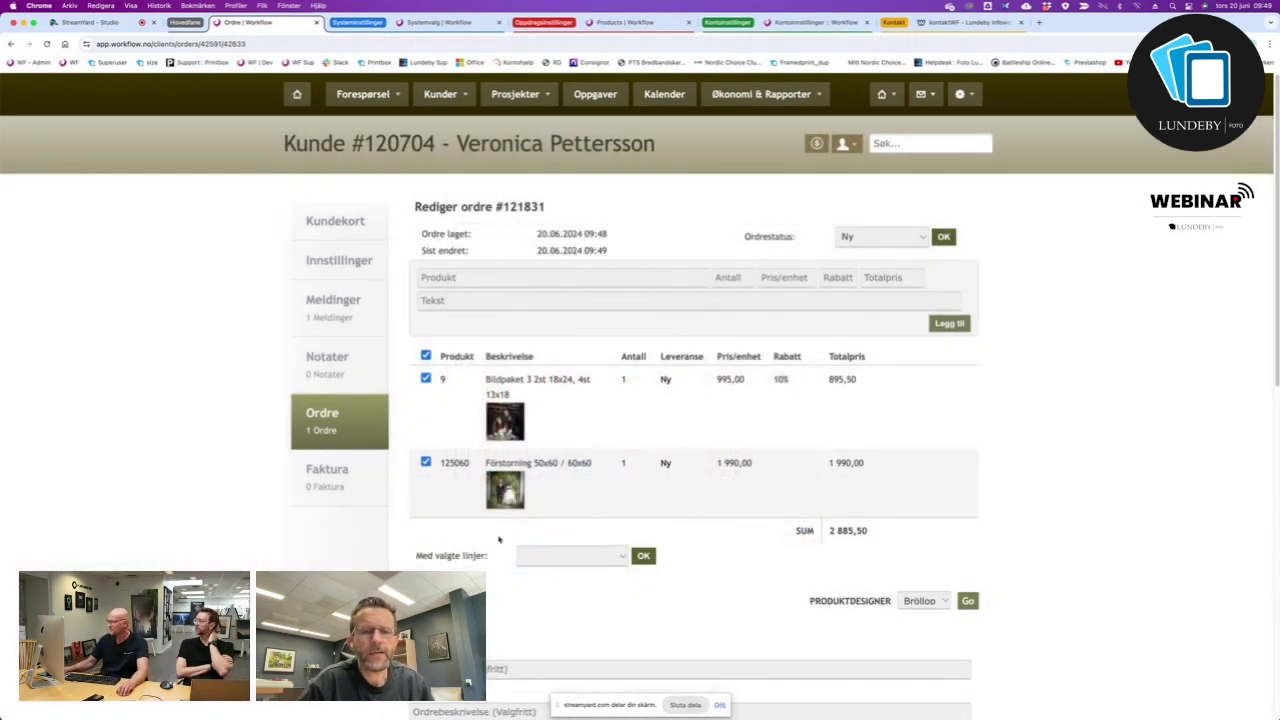
Save the order again with both photo-bearing lines, totalling 2 885,50.
scroll(495, 535, down, 1)
scroll(495, 535, down, 3)
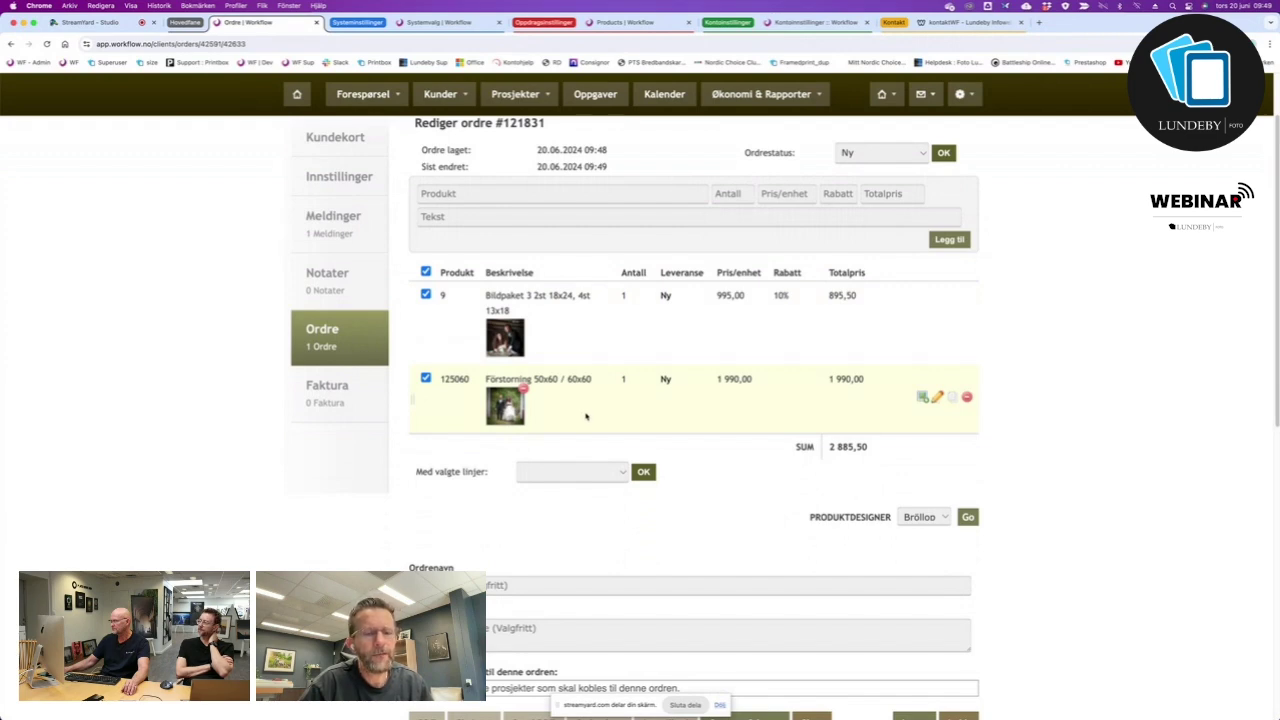
scroll(587, 416, up, 3)
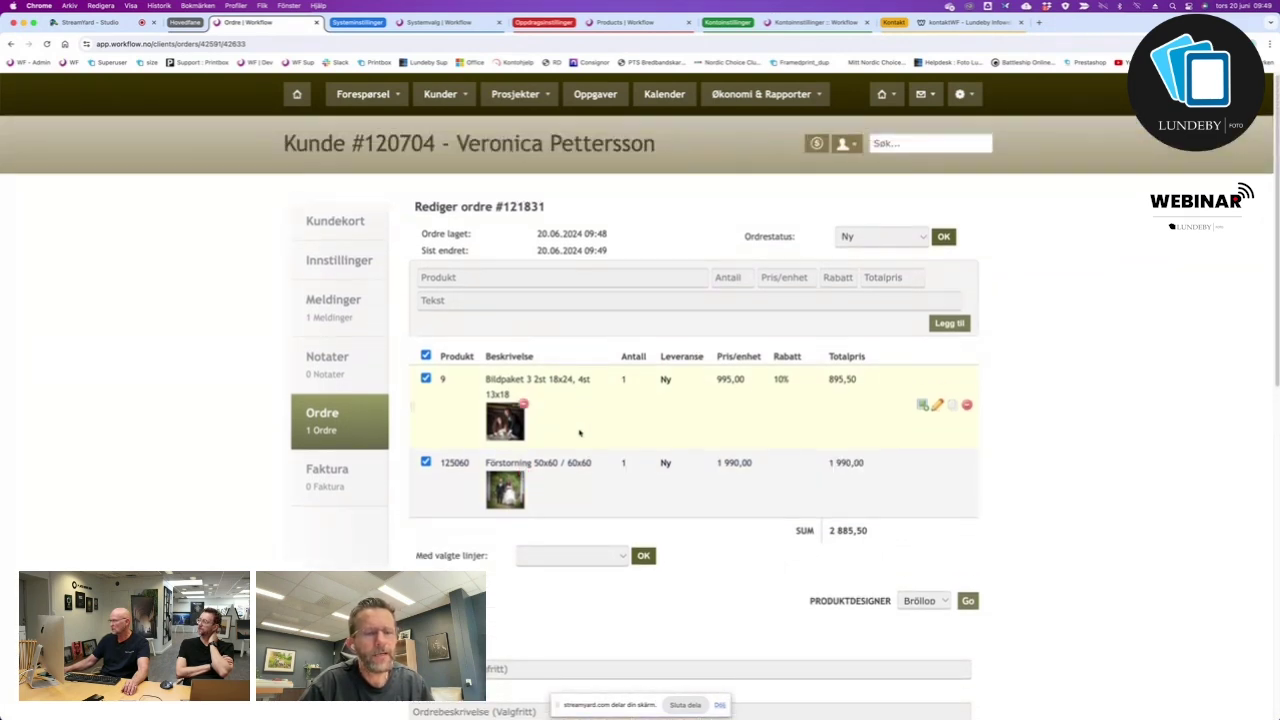
mouse_move(510, 497)
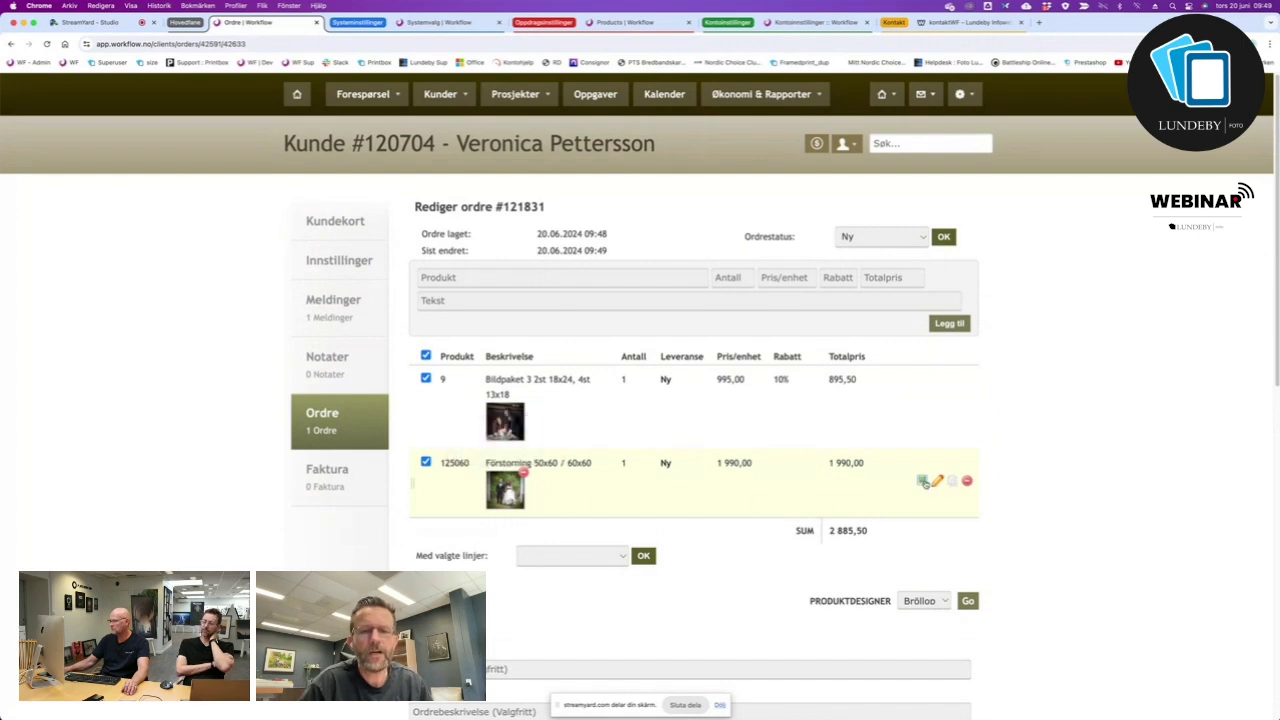
scroll(928, 483, down, 8)
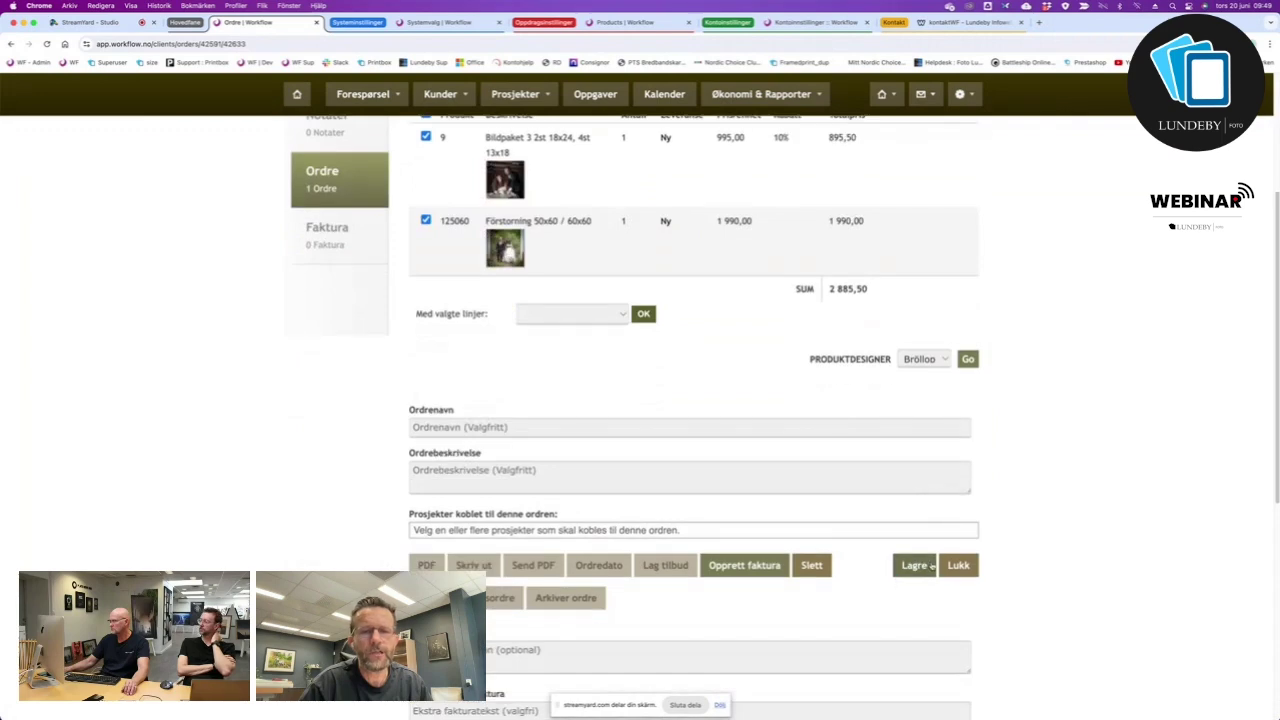
click(910, 583)
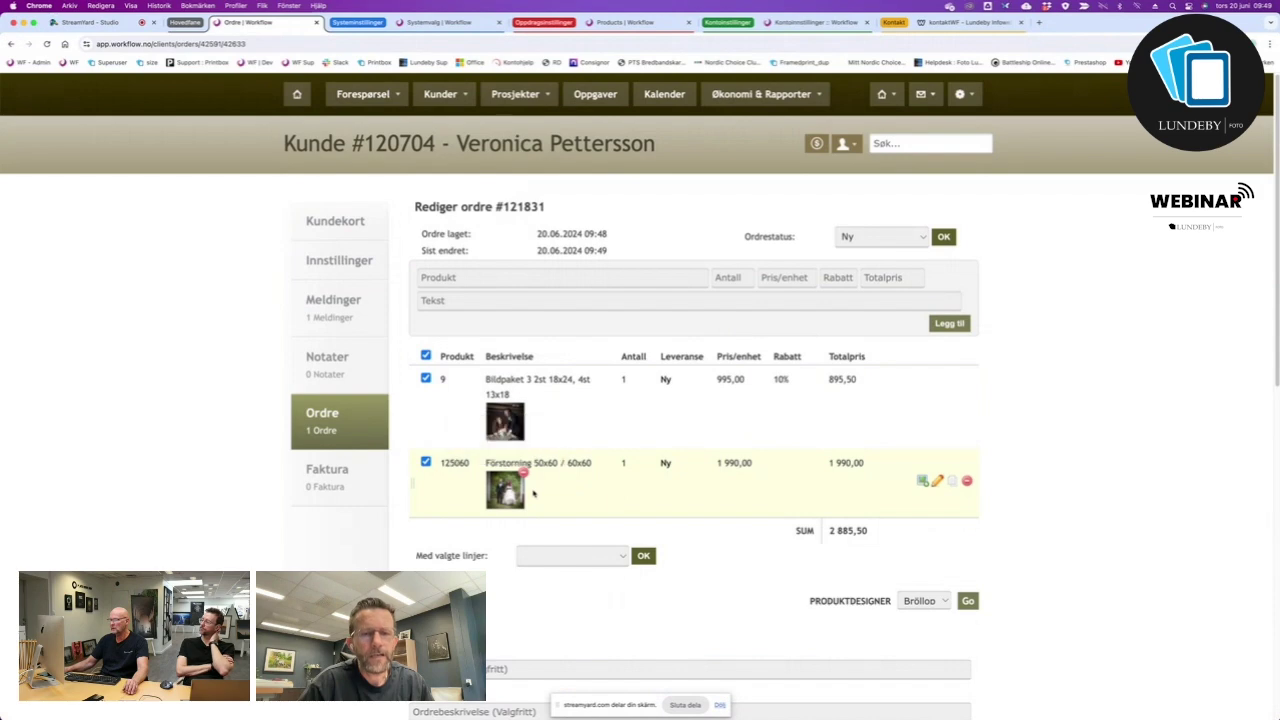
Bring up Legg bilde til ordrelinjen for the Förstoring line, showing the Bröllop photos.
mouse_move(510, 475)
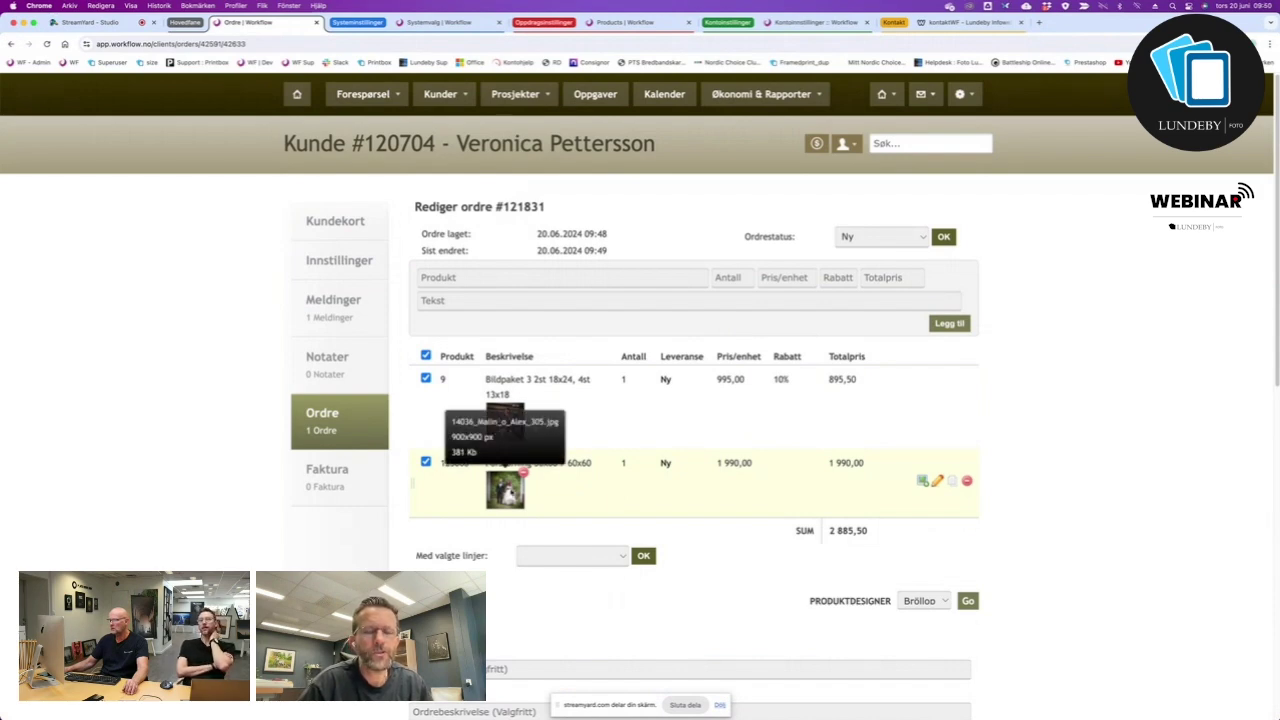
click(924, 481)
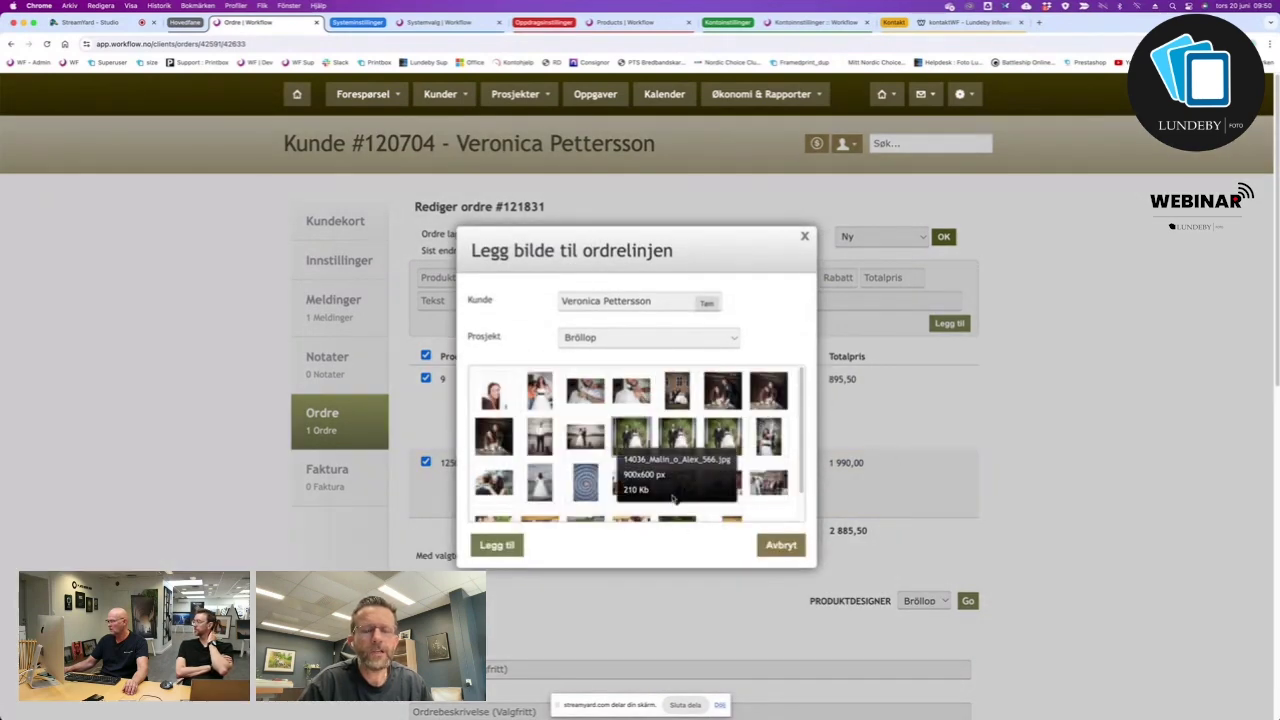
scroll(673, 498, down, 3)
drag(640, 556, 734, 185)
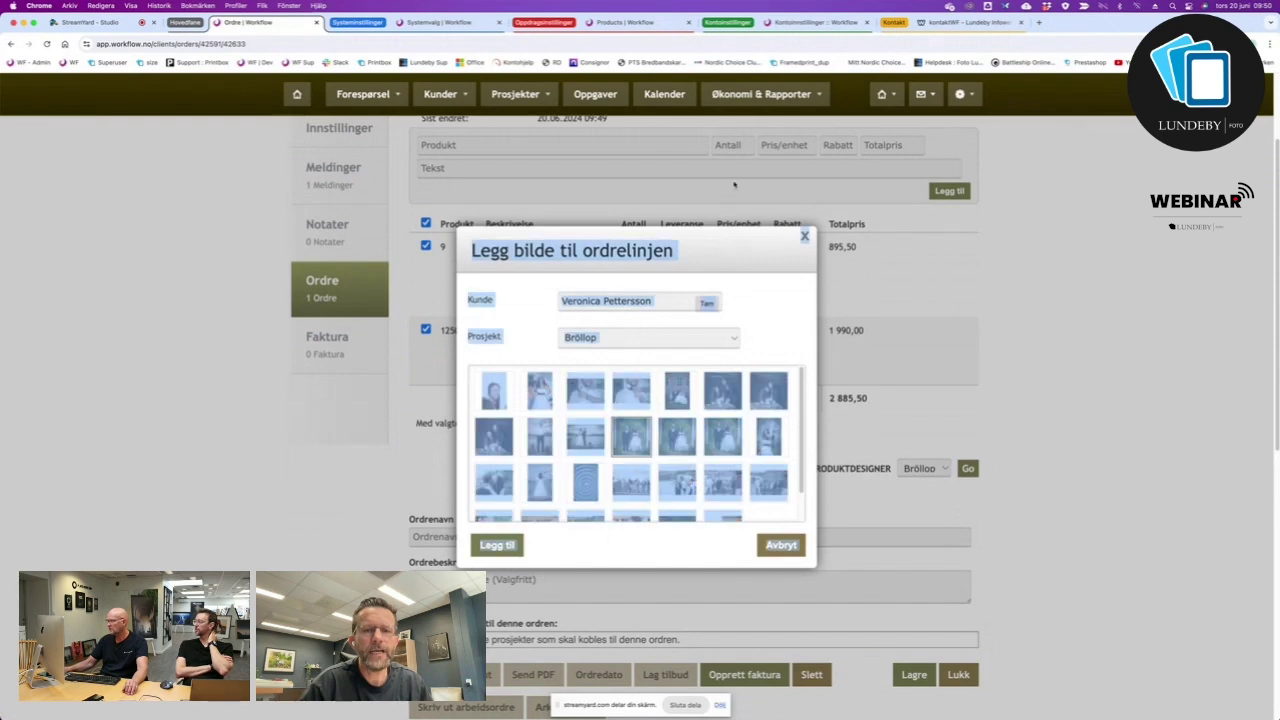
click(731, 241)
triple_click(727, 243)
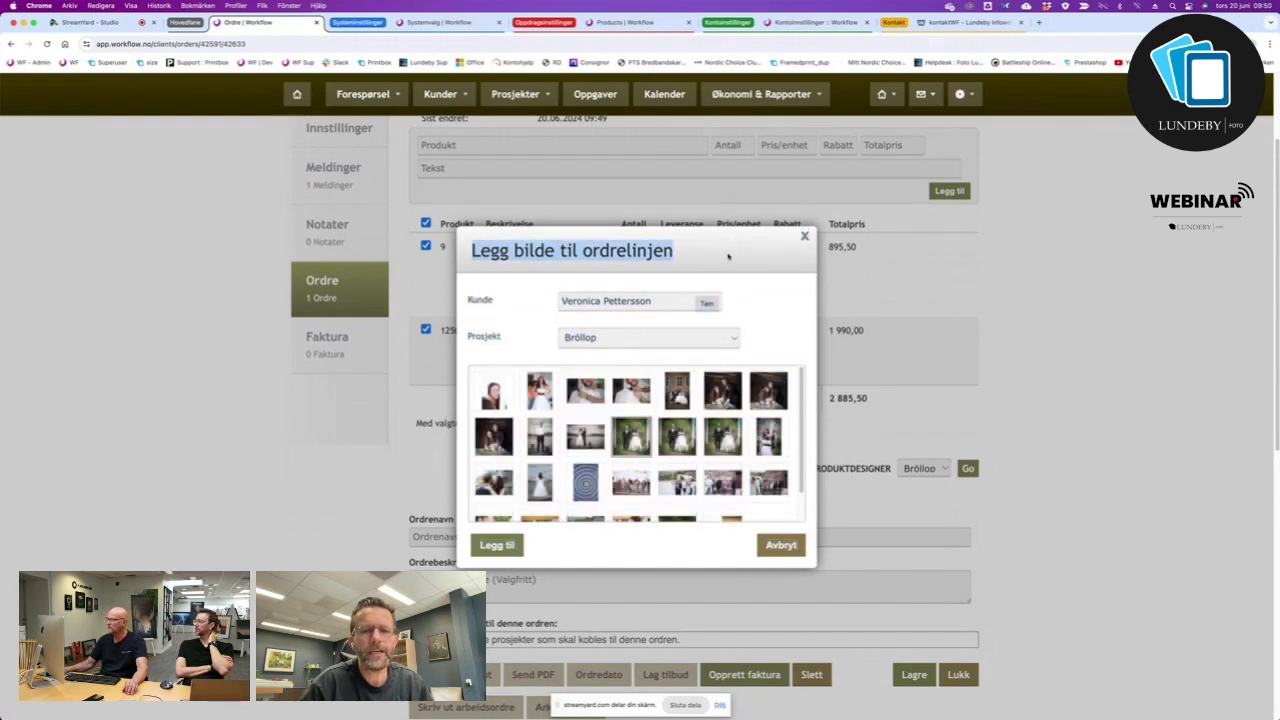
click(729, 257)
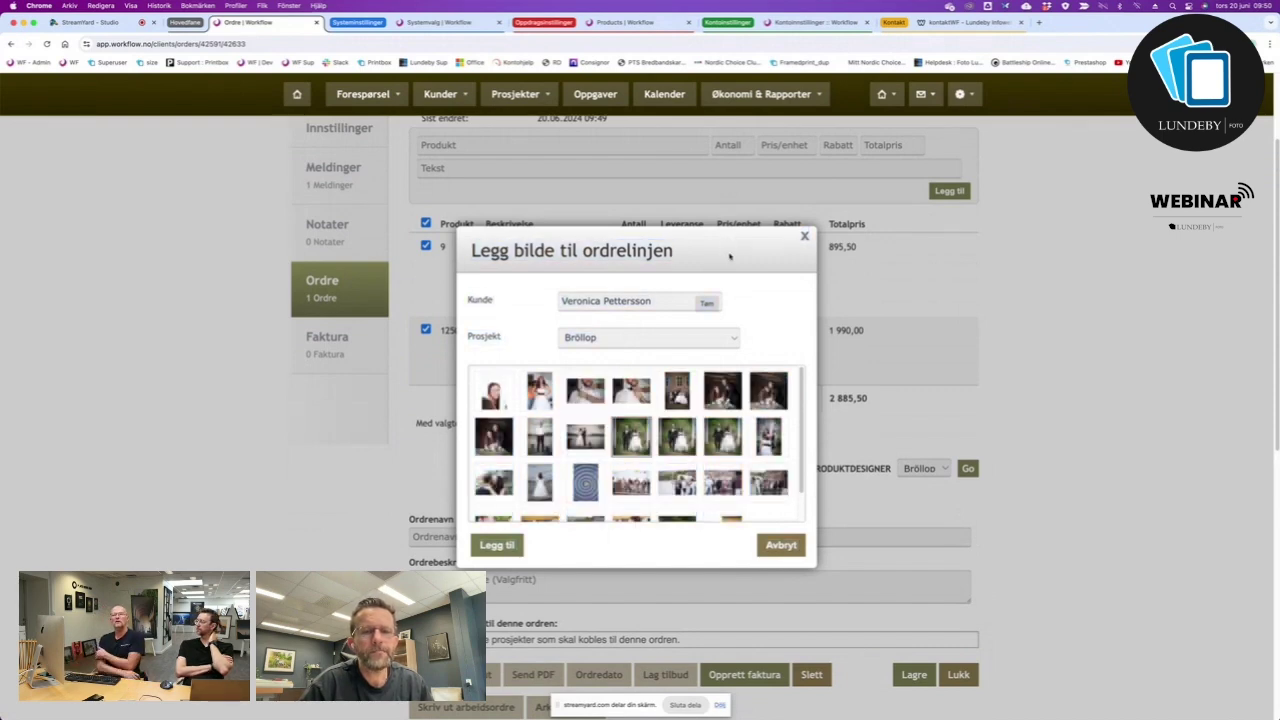
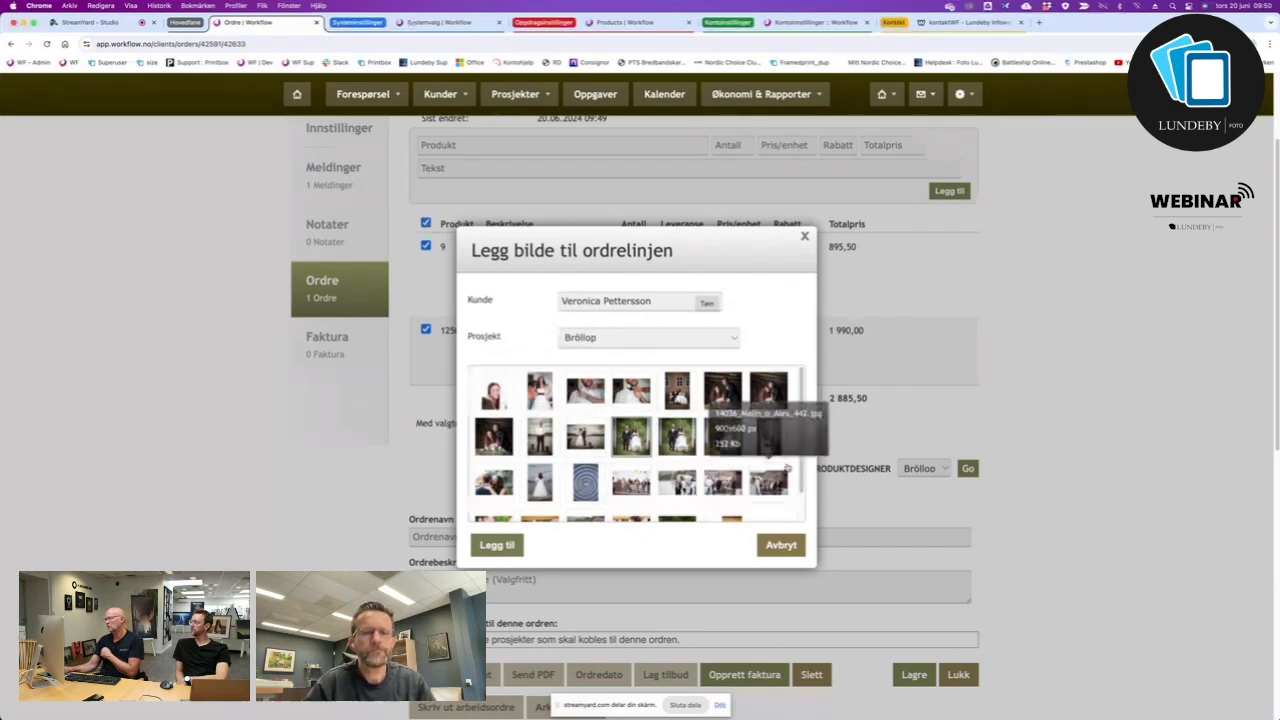
Cancel the Legg bilde til ordrelinjen dialog without attaching another photo.
scroll(735, 455, down, 2)
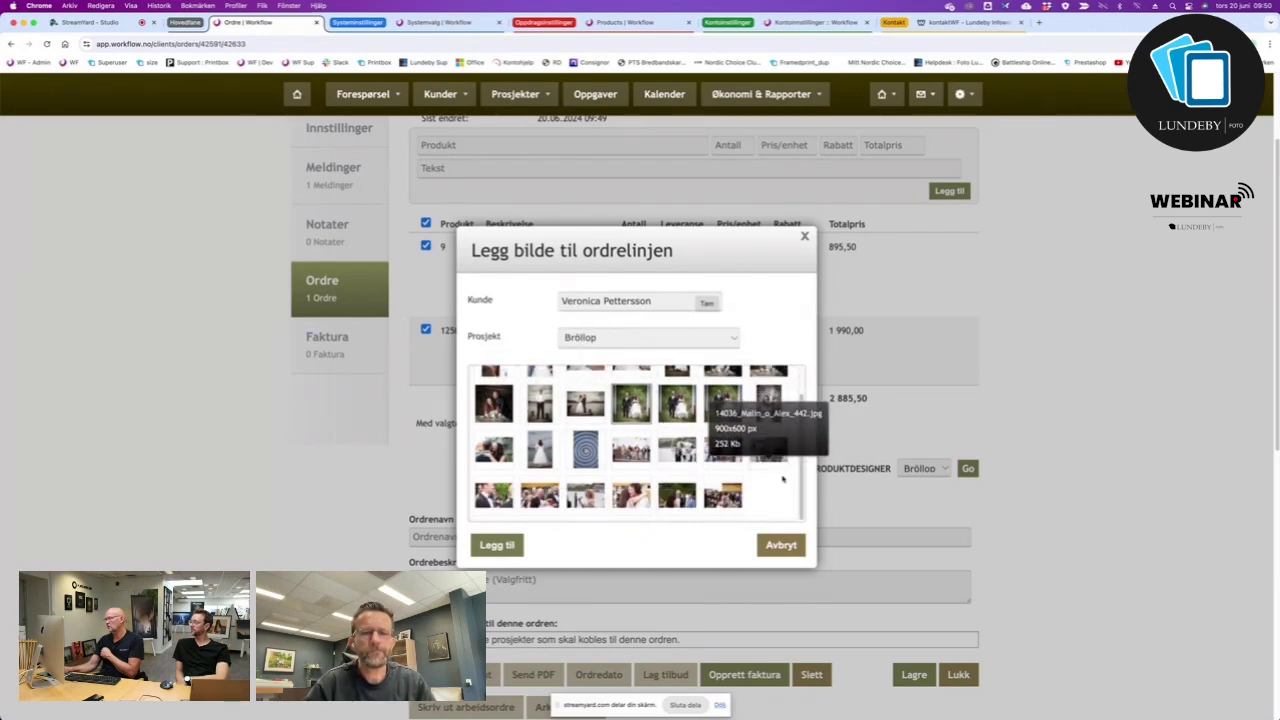
click(785, 545)
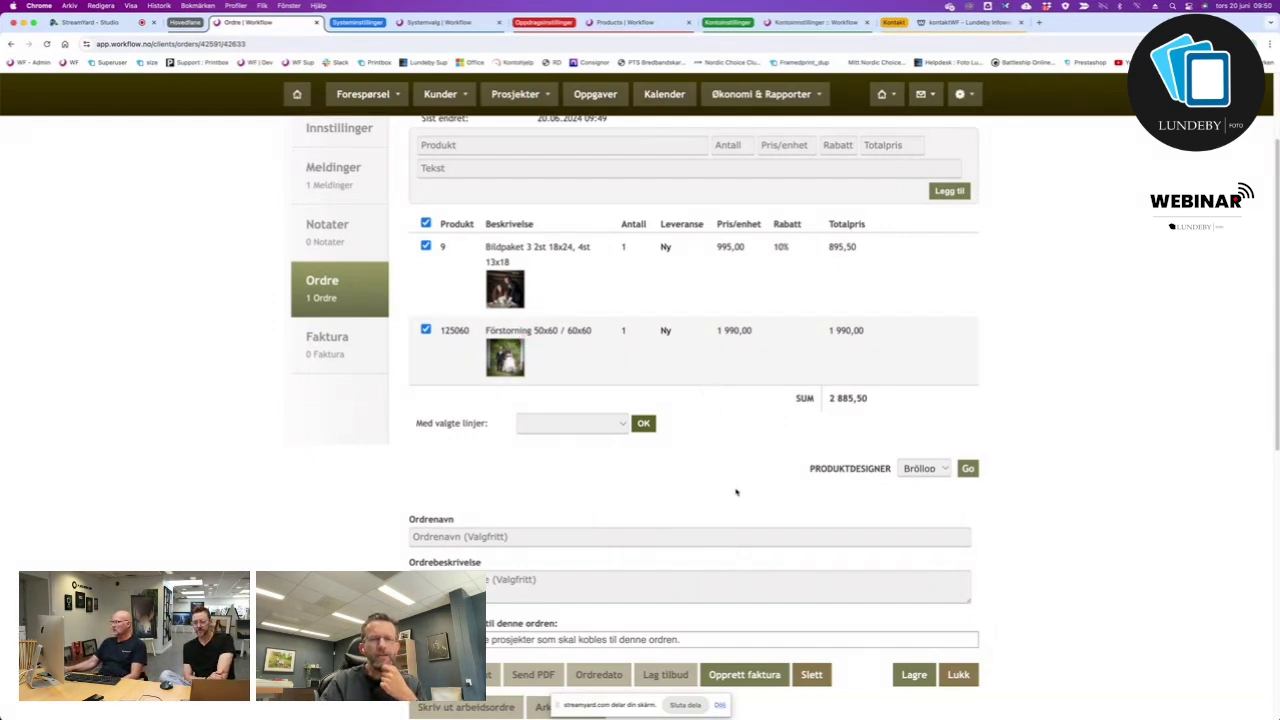
scroll(737, 491, down, 2)
scroll(720, 470, up, 3)
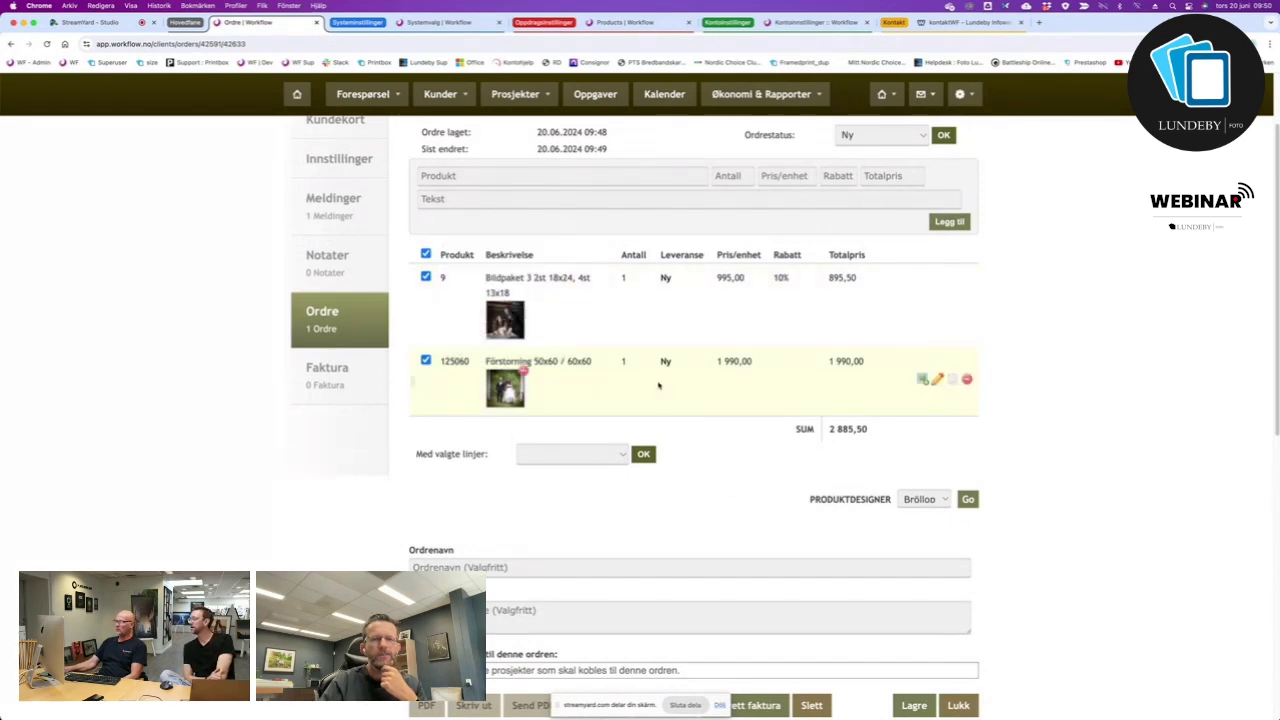
scroll(702, 484, down, 6)
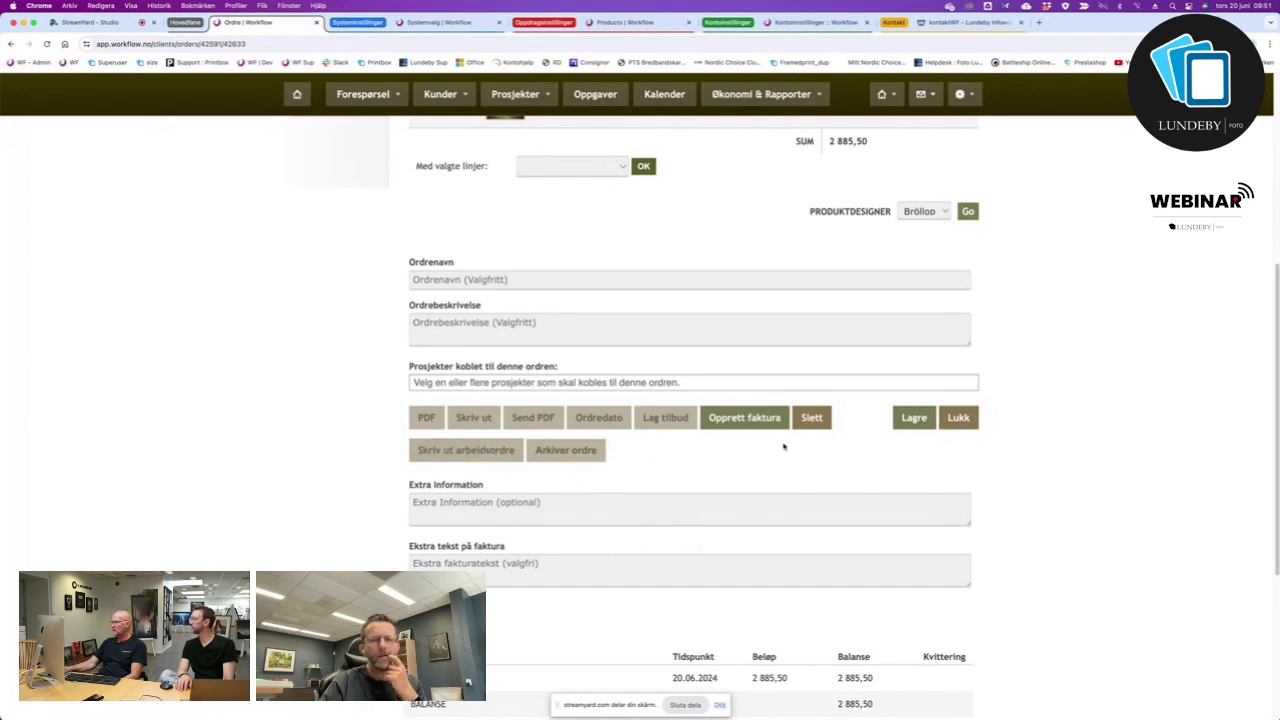
click(428, 419)
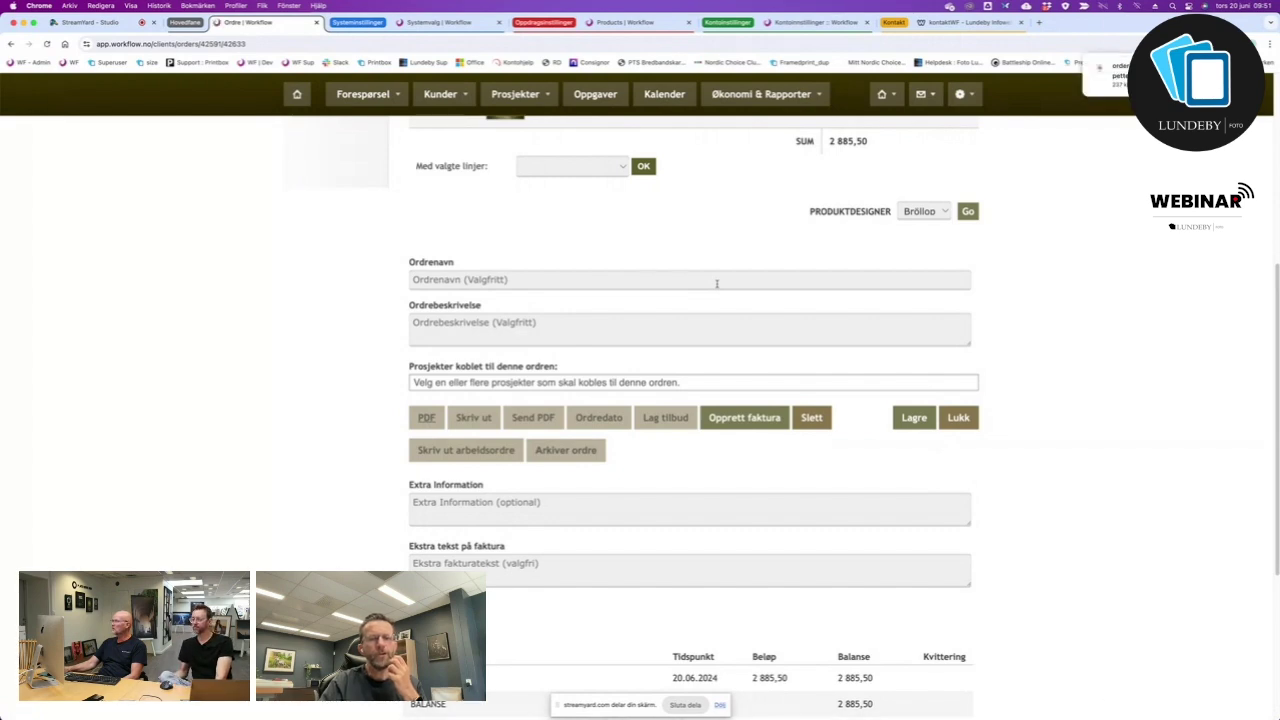
click(473, 417)
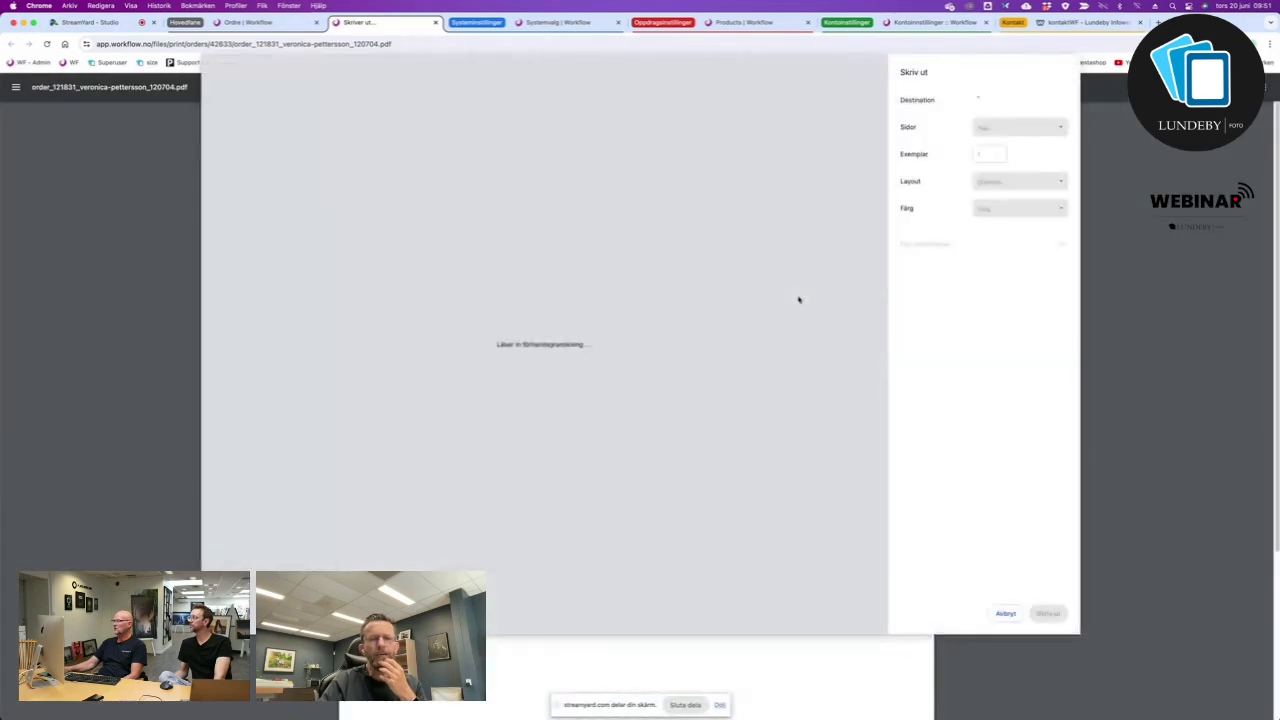
click(1011, 613)
scroll(701, 531, down, 4)
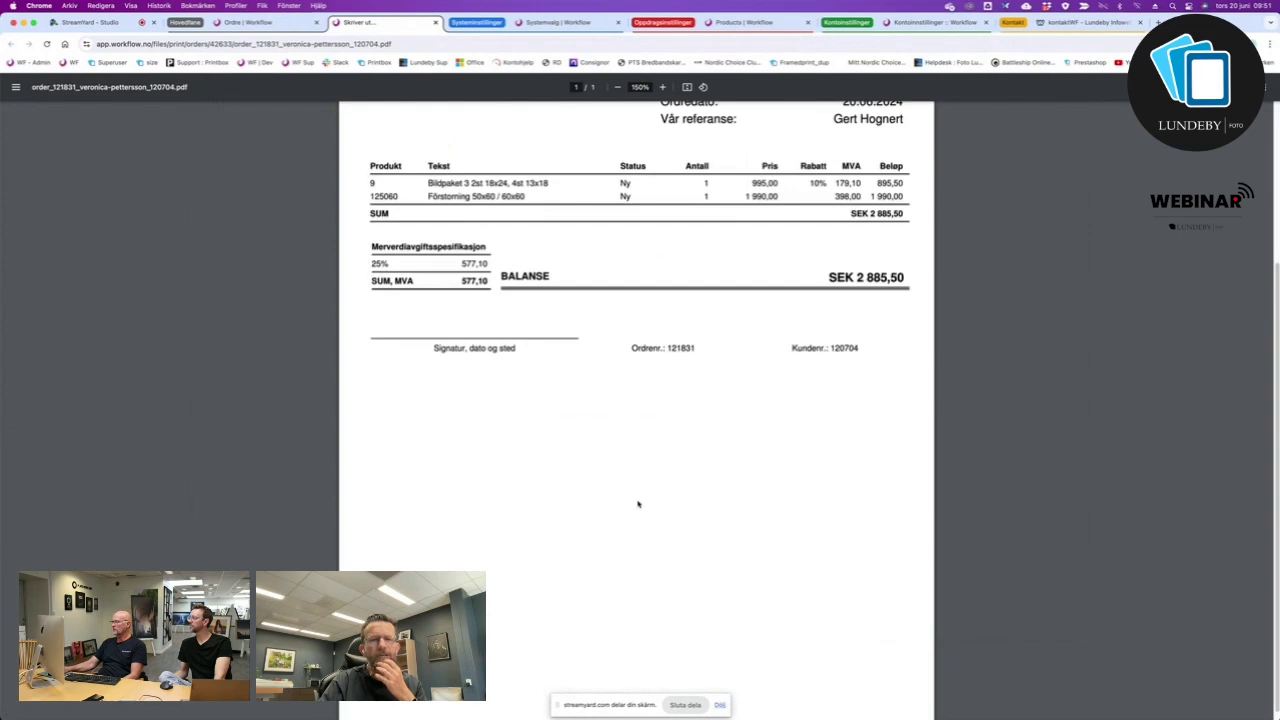
scroll(638, 504, up, 4)
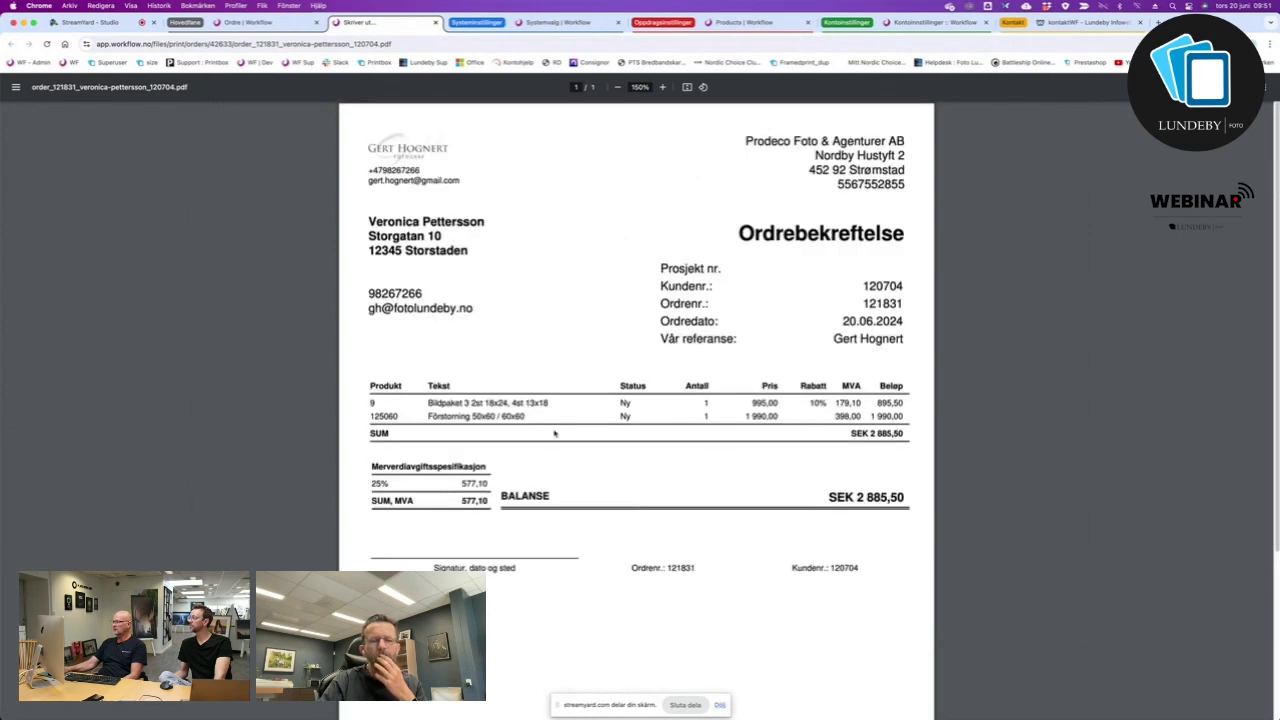
click(435, 22)
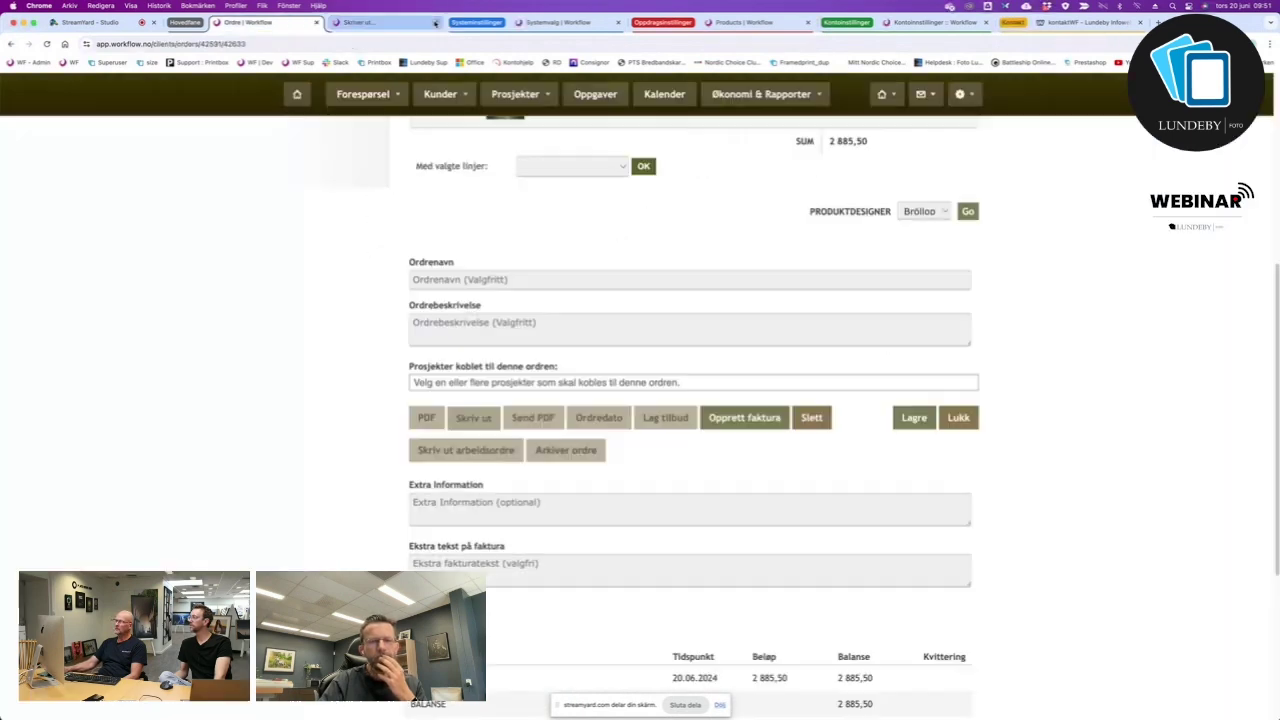
click(468, 452)
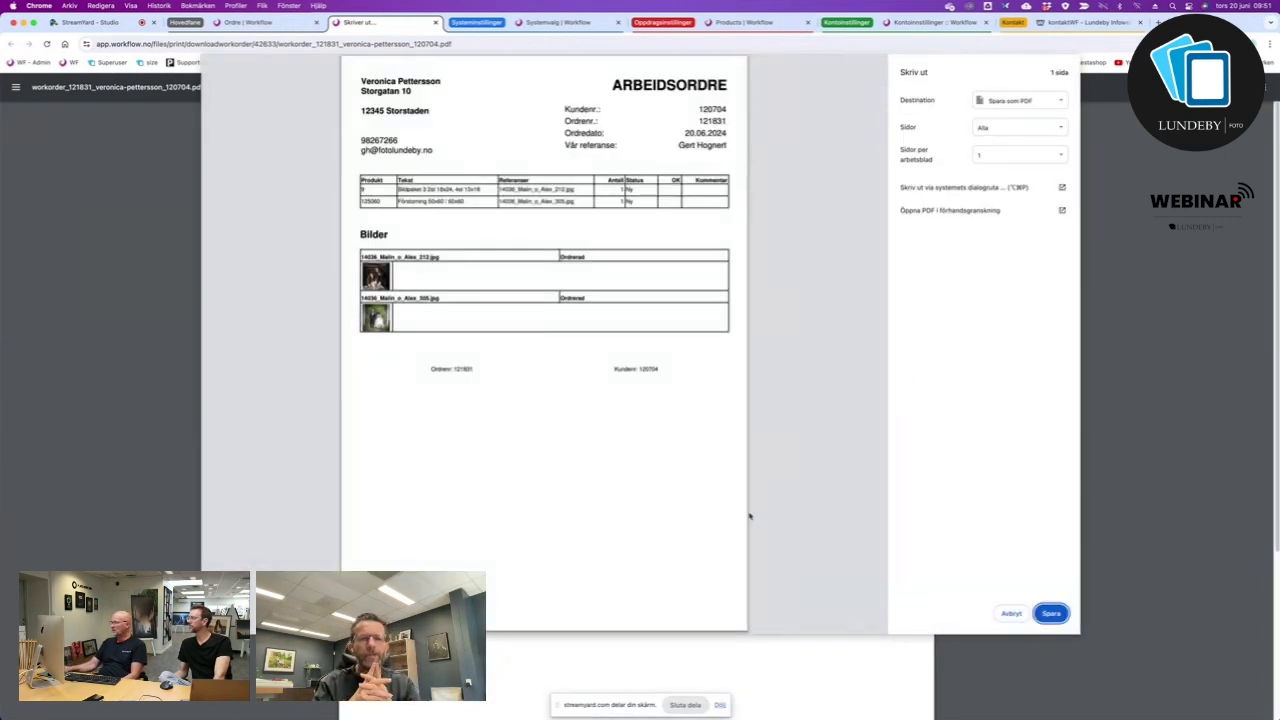
click(1012, 613)
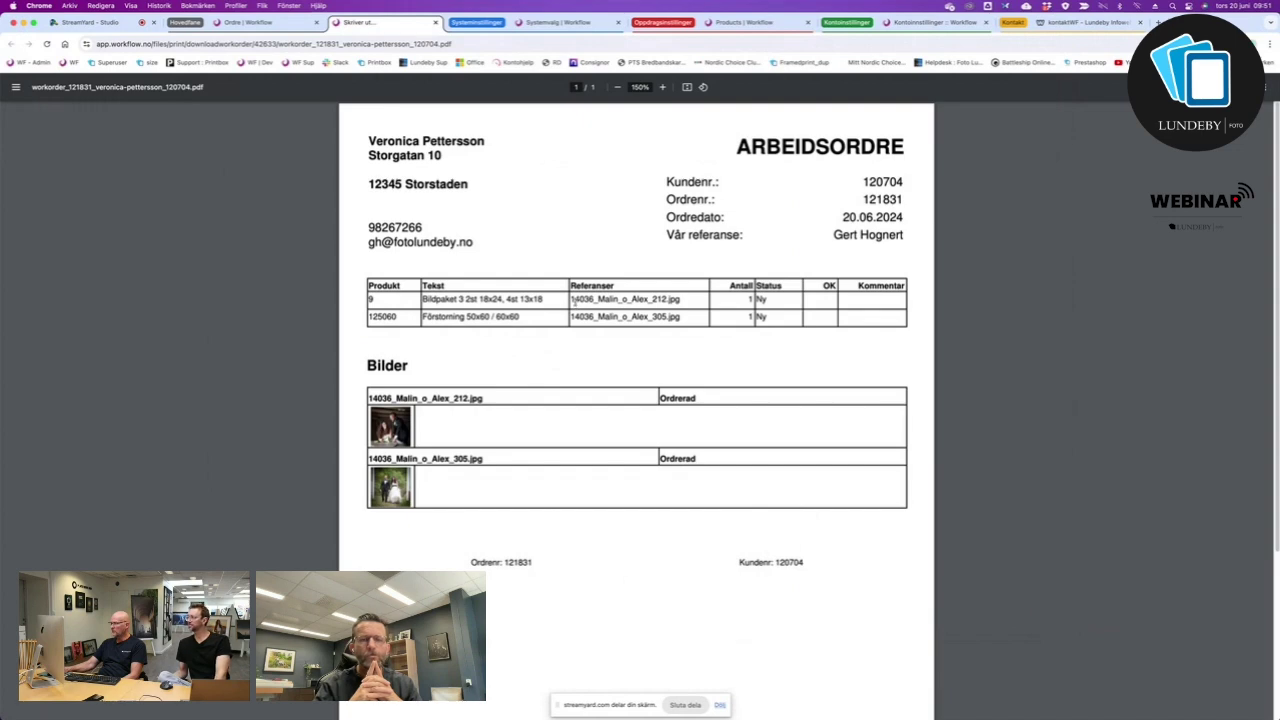
drag(572, 300, 694, 297)
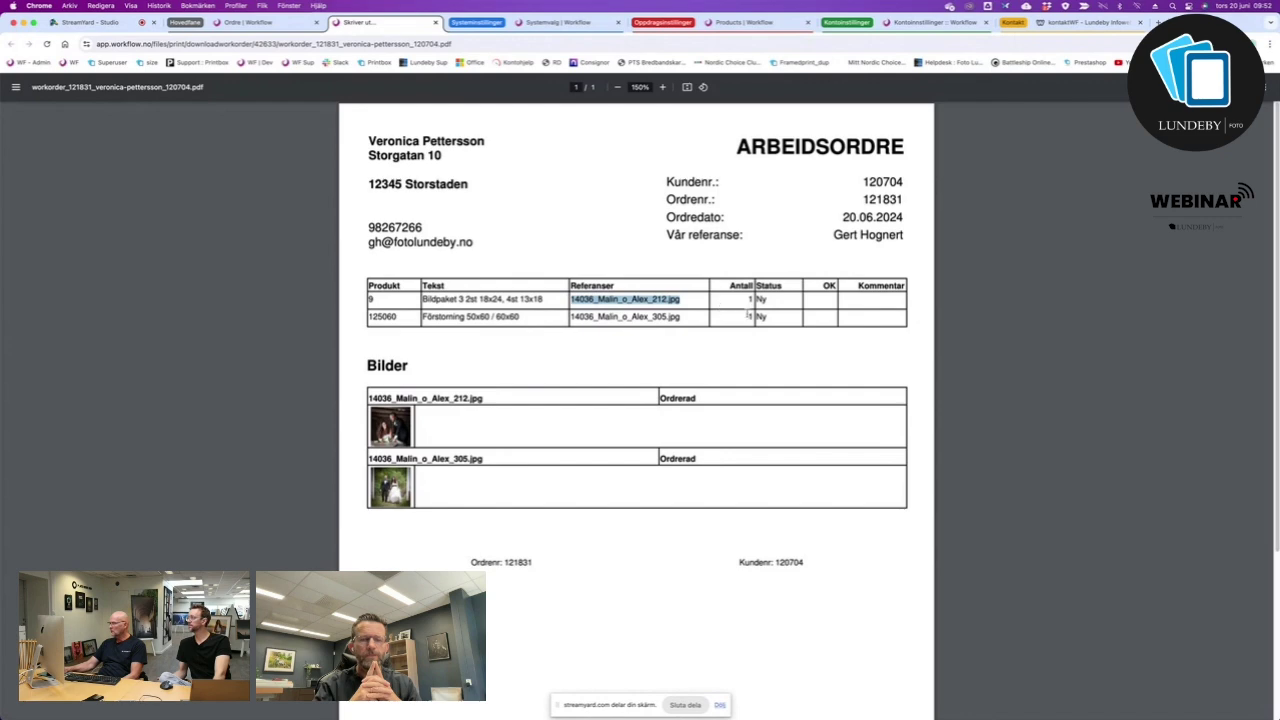
click(818, 302)
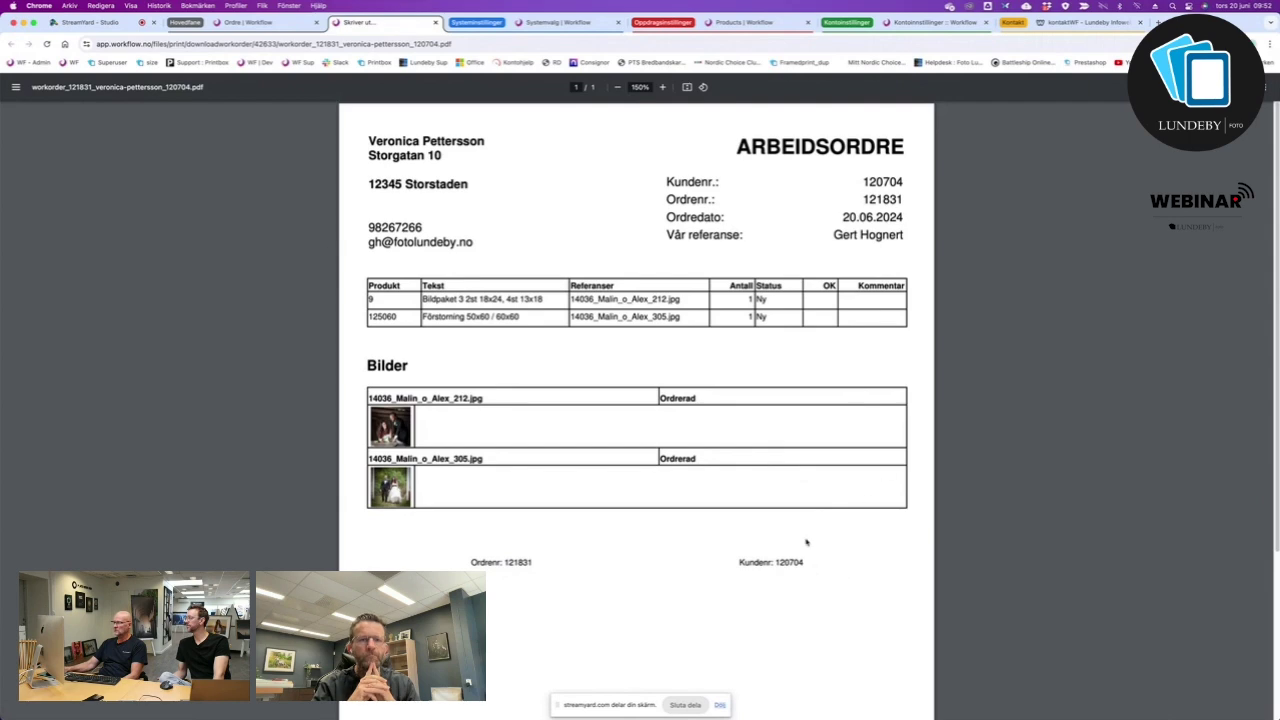
scroll(806, 540, down, 5)
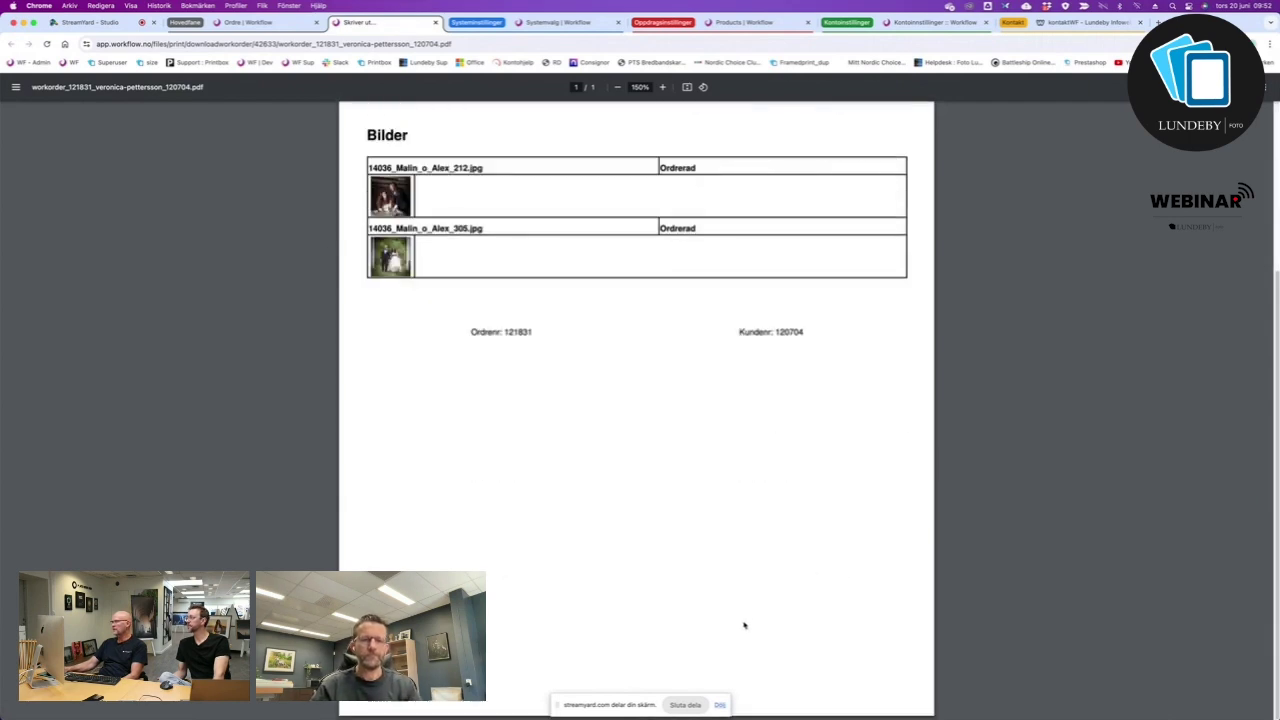
scroll(730, 495, up, 5)
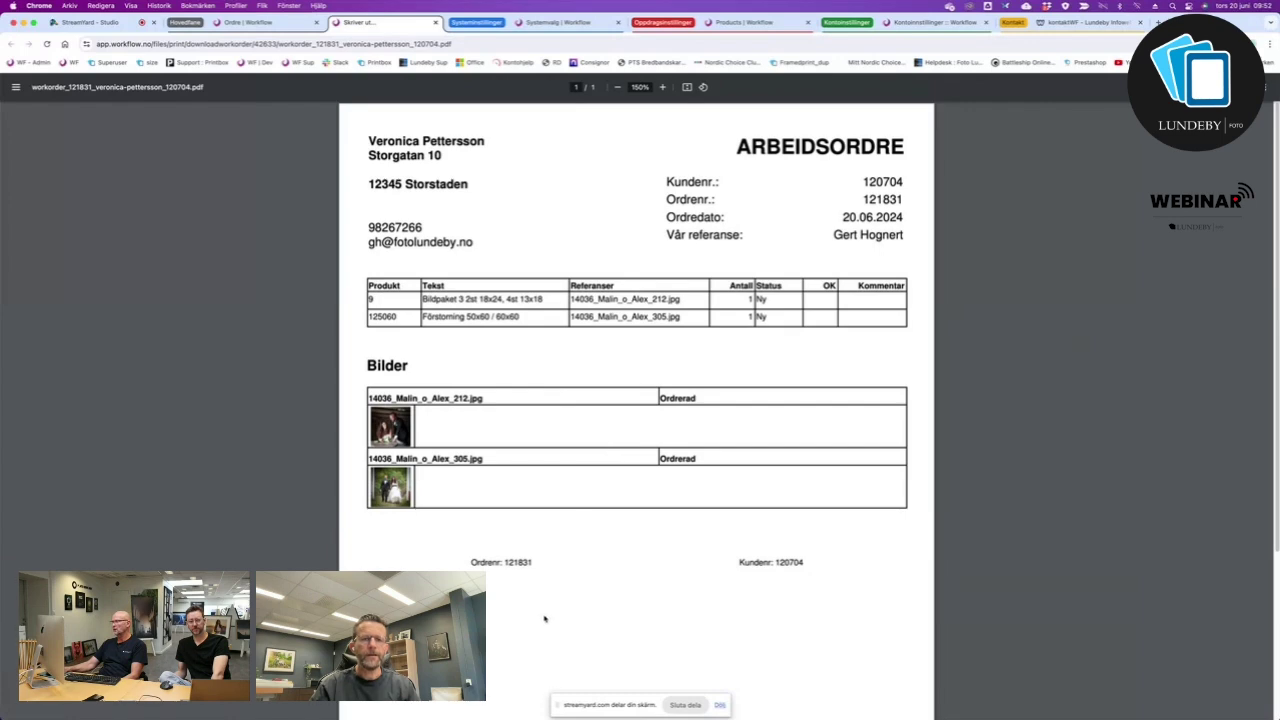
scroll(544, 619, down, 3)
scroll(544, 620, up, 3)
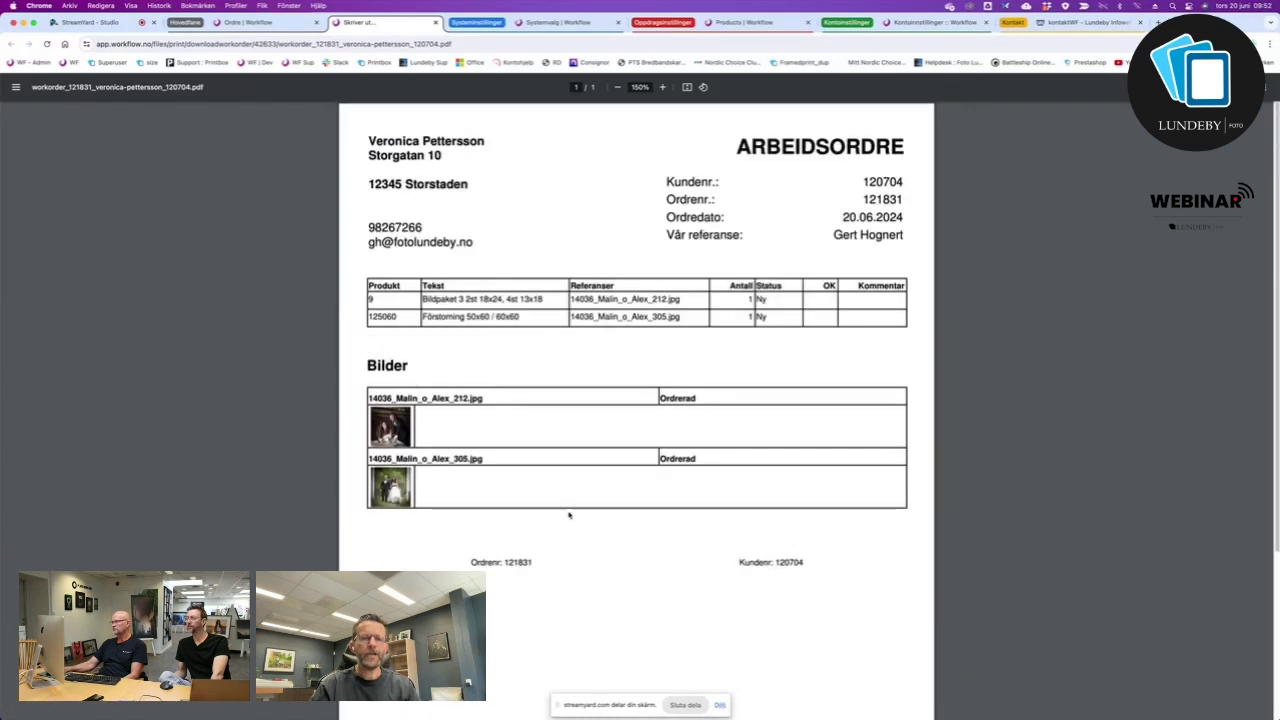
click(435, 22)
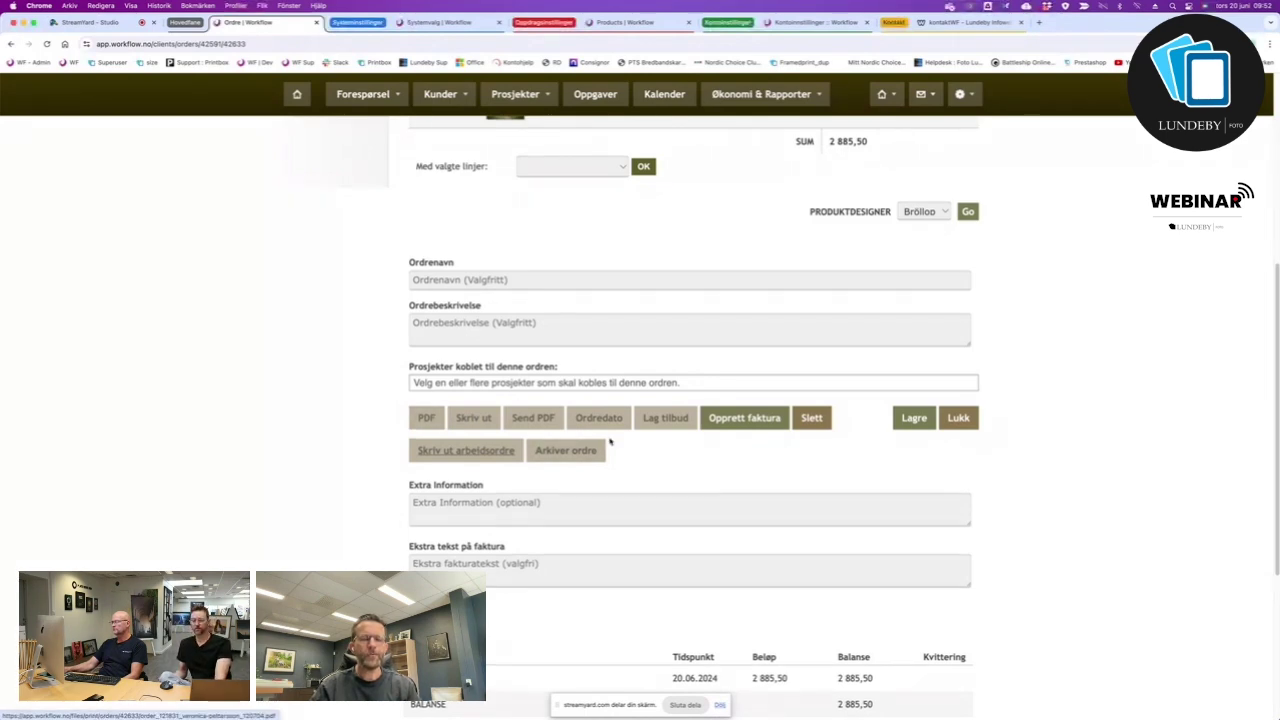
scroll(609, 442, up, 5)
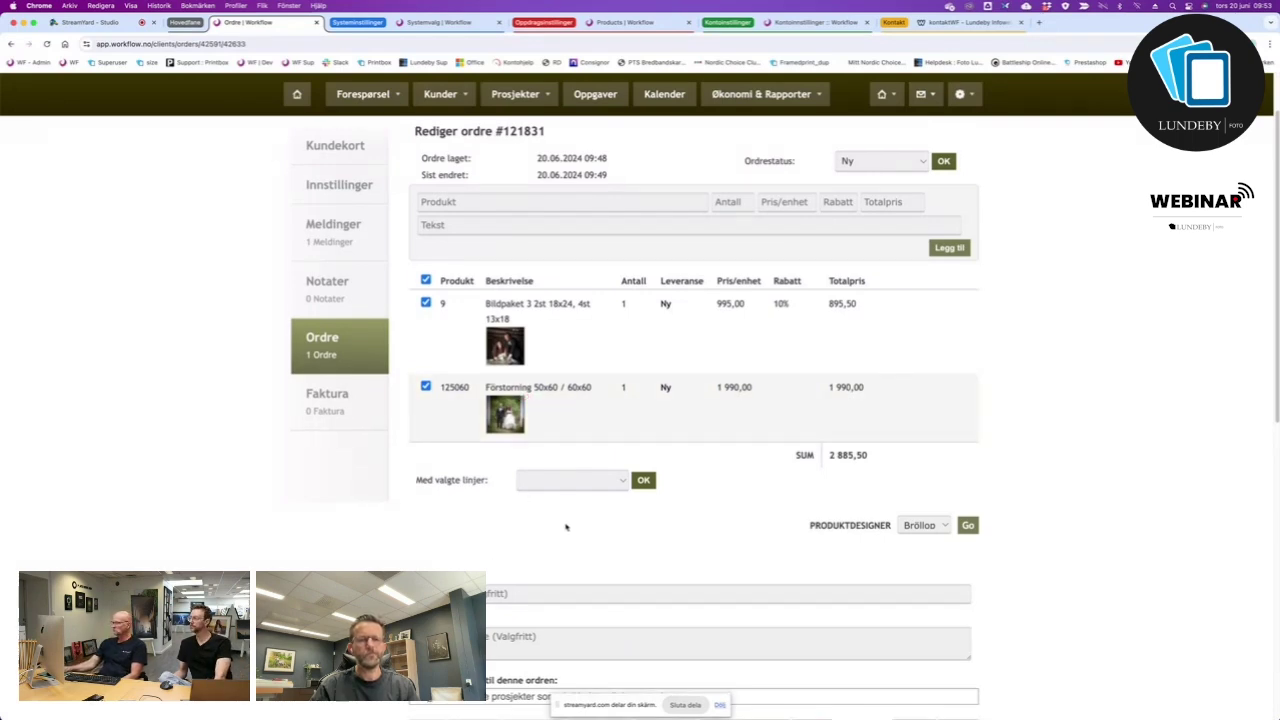
scroll(566, 526, down, 5)
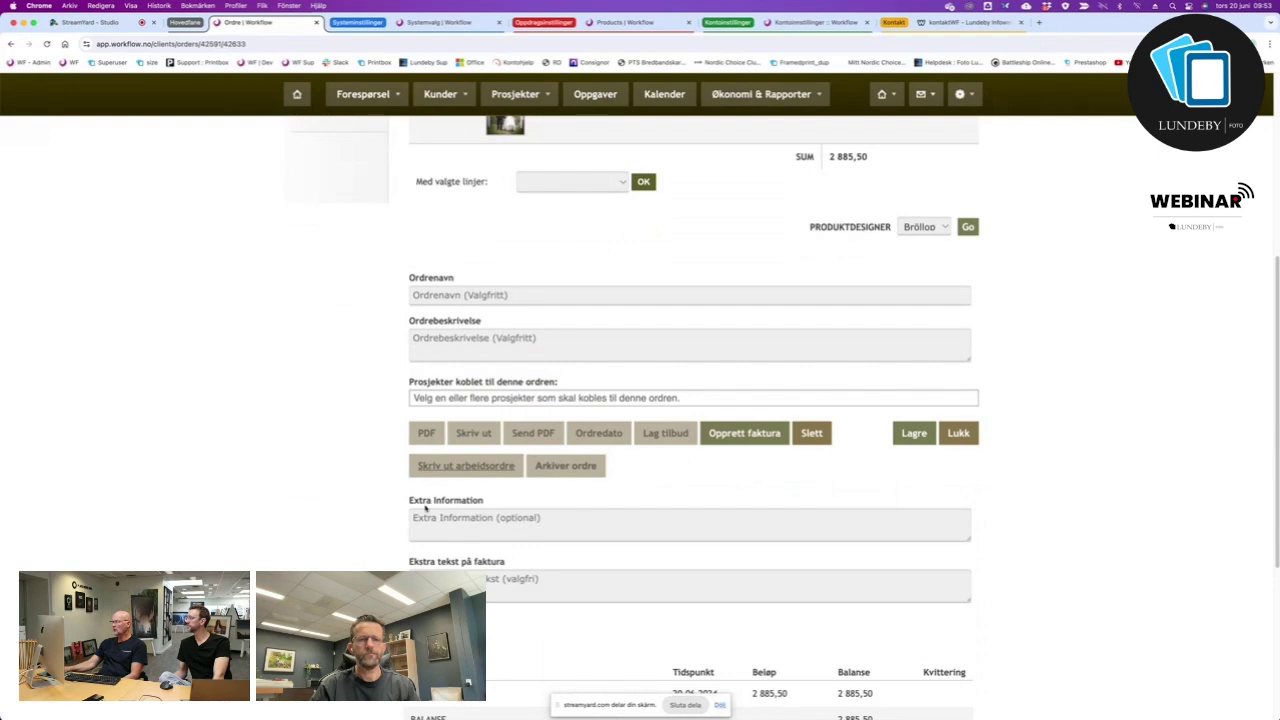
scroll(455, 556, down, 5)
scroll(548, 634, up, 10)
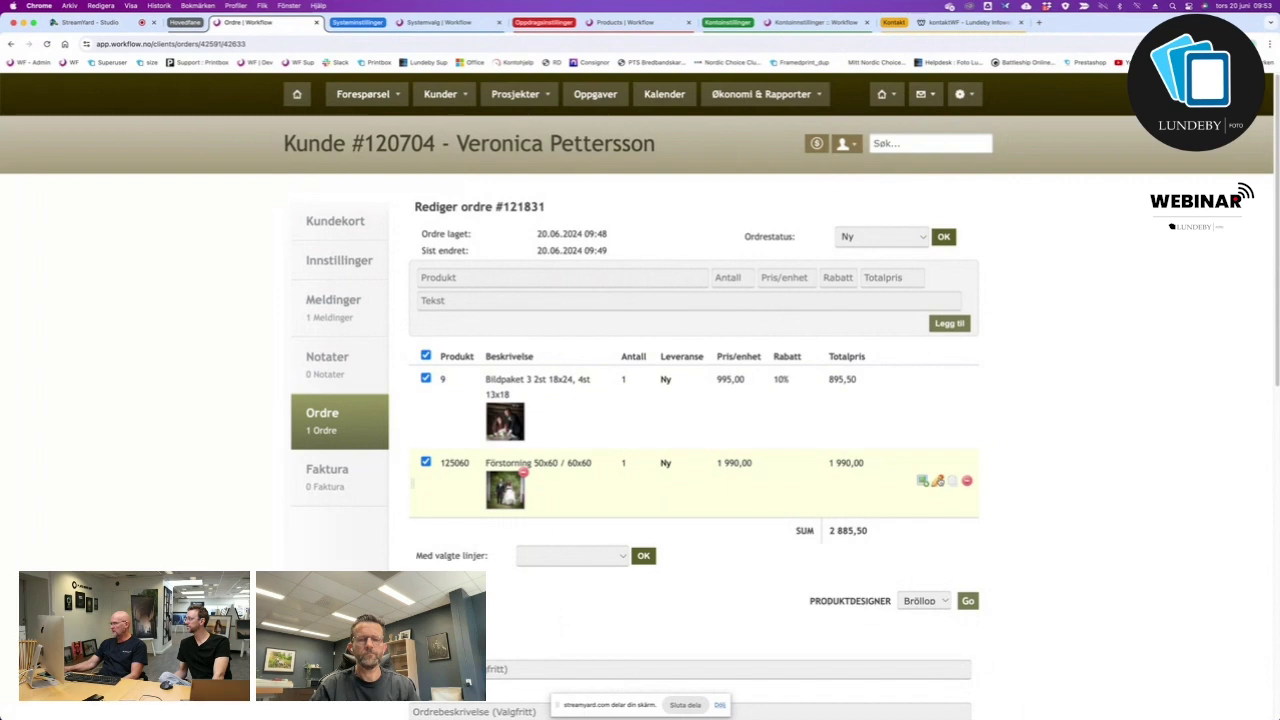
Set the Förstorning 50x60 line's delivery status to Innkjøp.
click(937, 481)
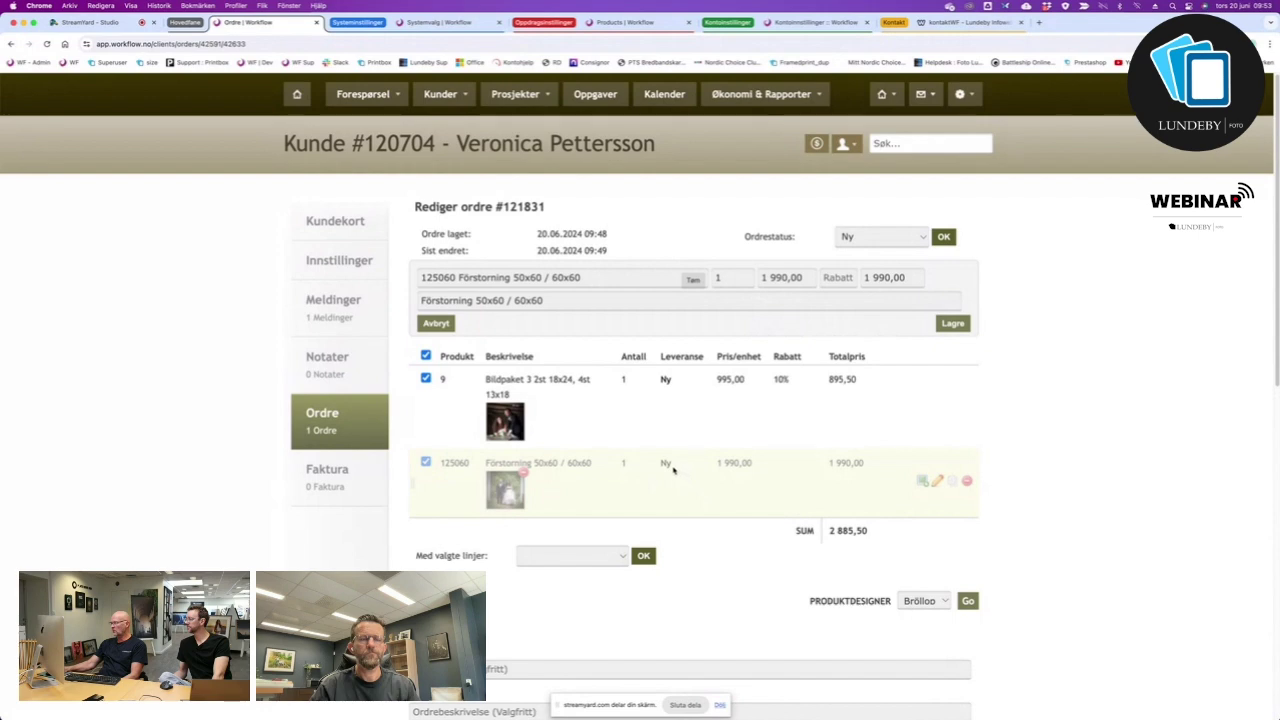
click(665, 464)
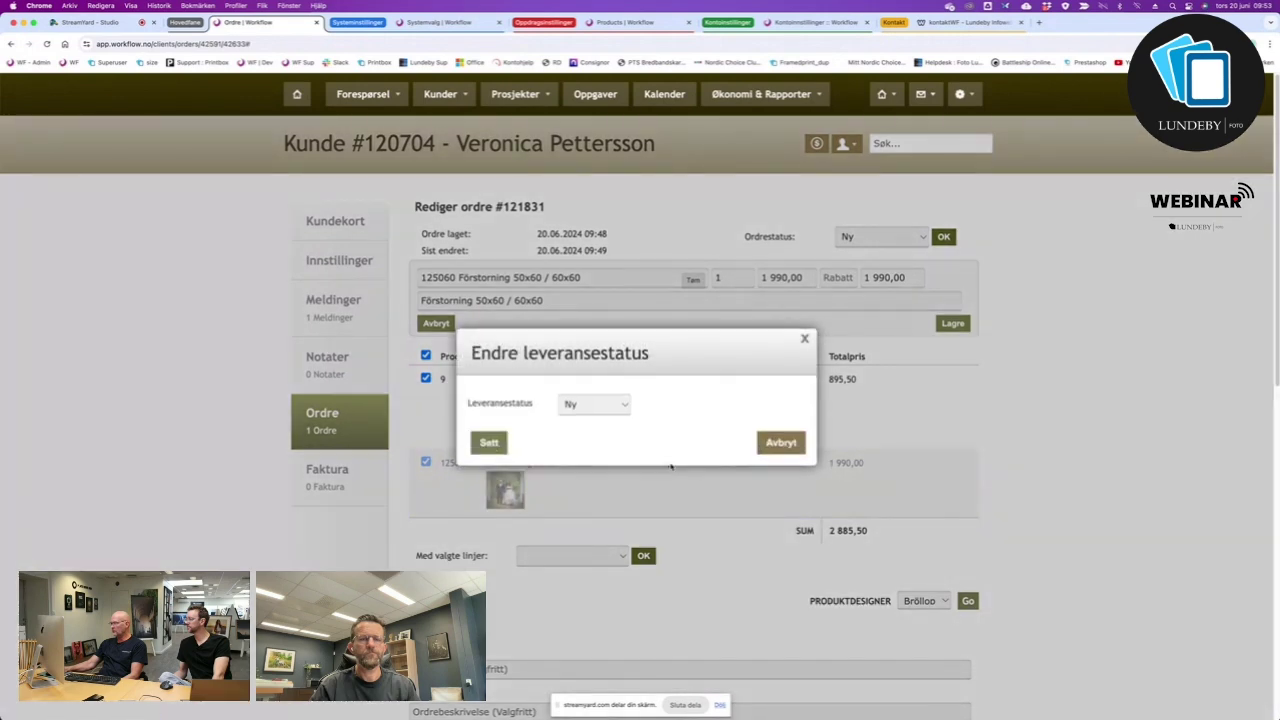
click(605, 405)
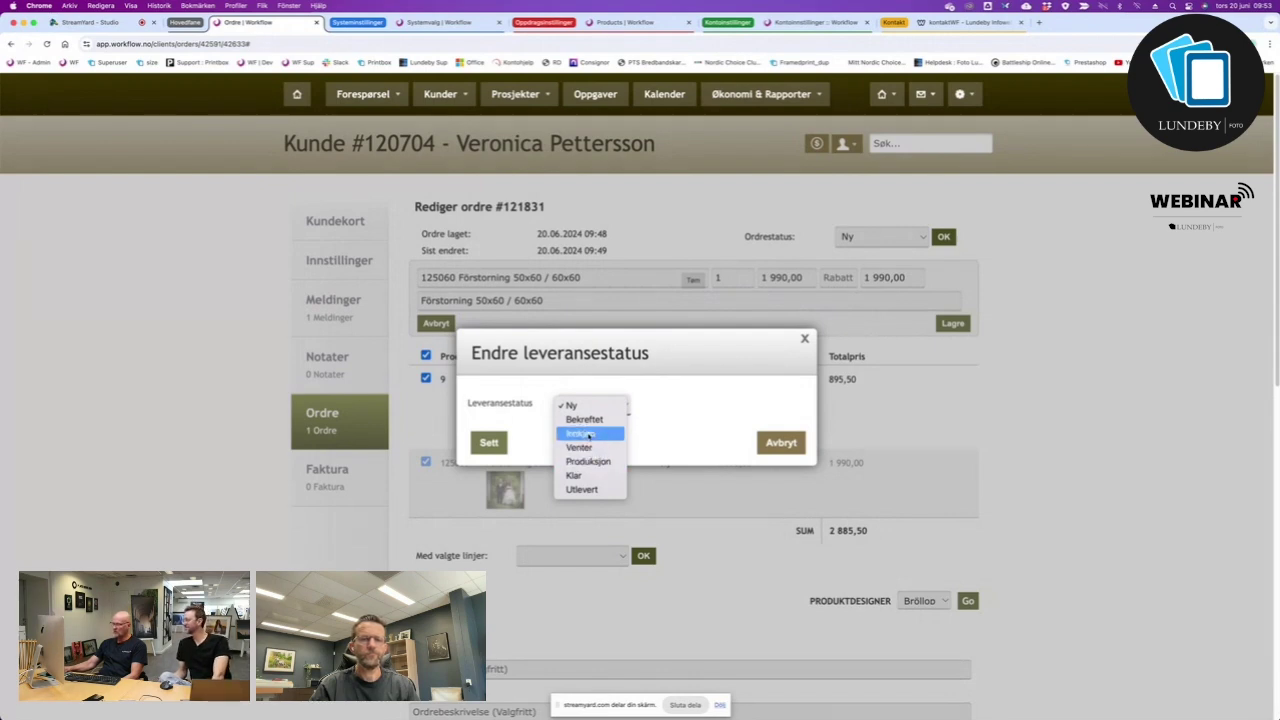
click(588, 434)
click(489, 443)
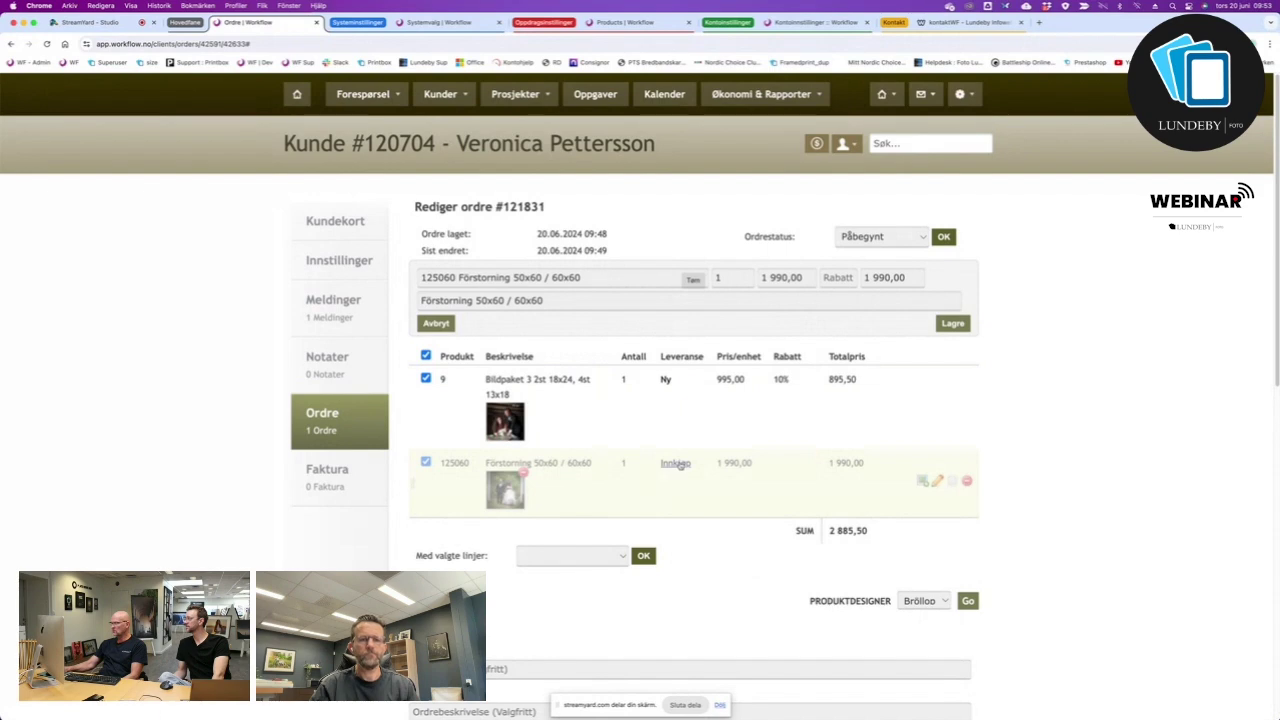
Set the Bildpaket 3 line's delivery status to Produksjon.
click(666, 381)
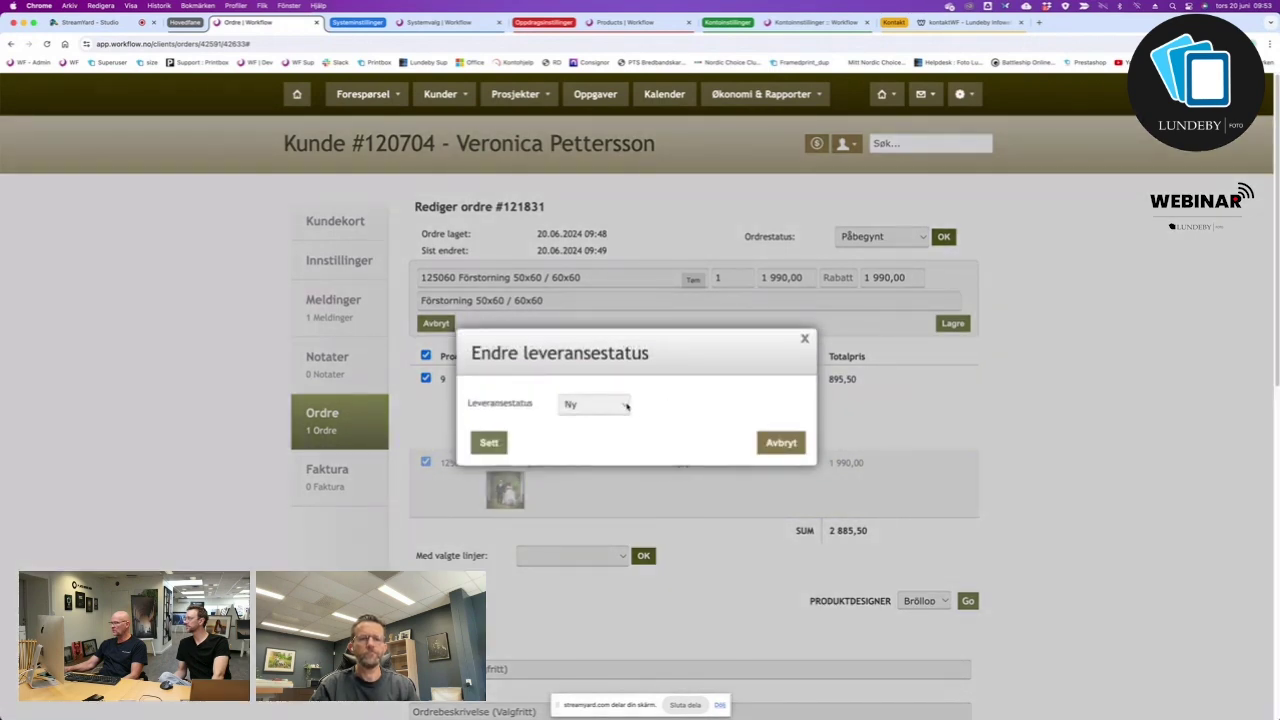
click(626, 405)
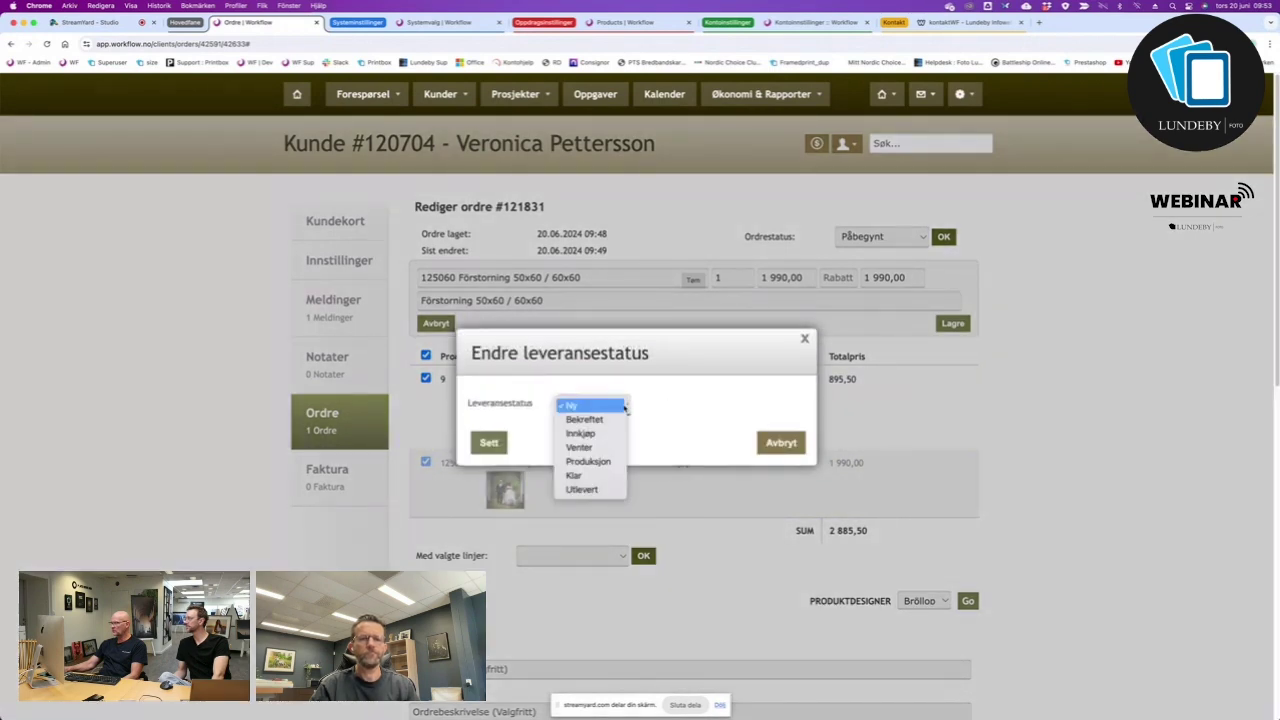
click(588, 462)
click(489, 442)
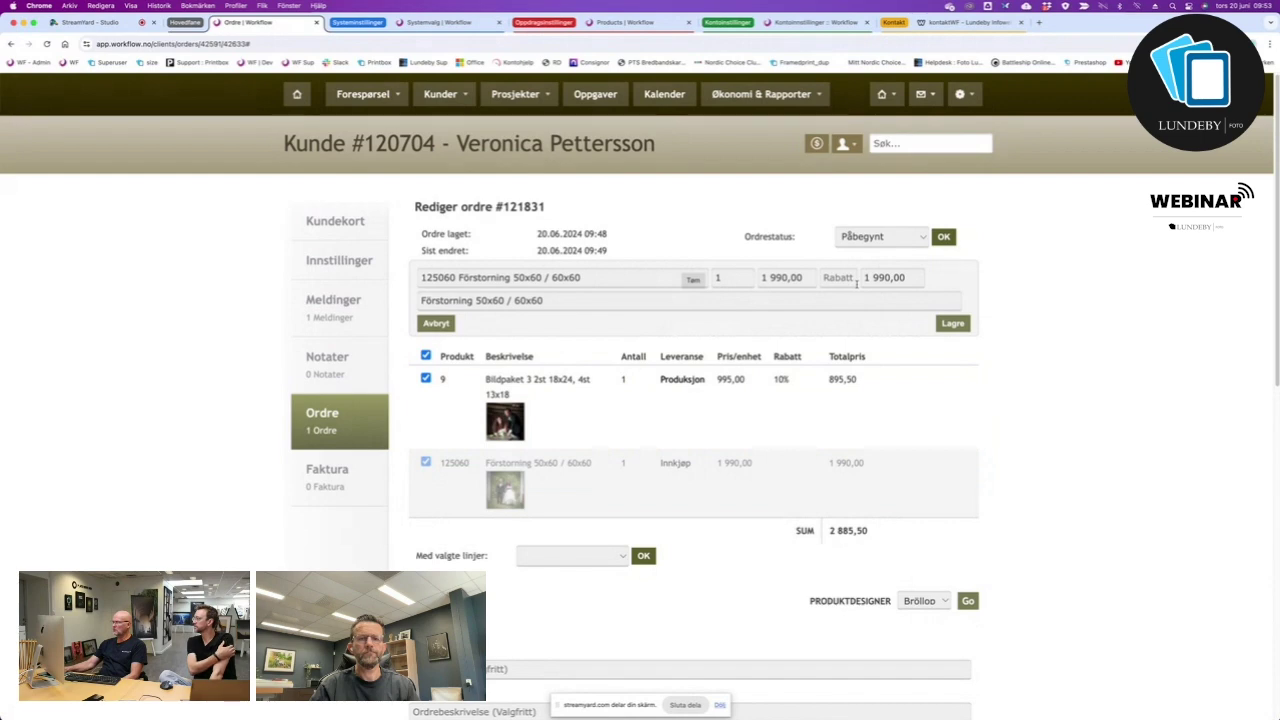
Keep the order status at Påbegynt and apply Innkjøp to the selected lines via Med valgte linjer.
click(878, 240)
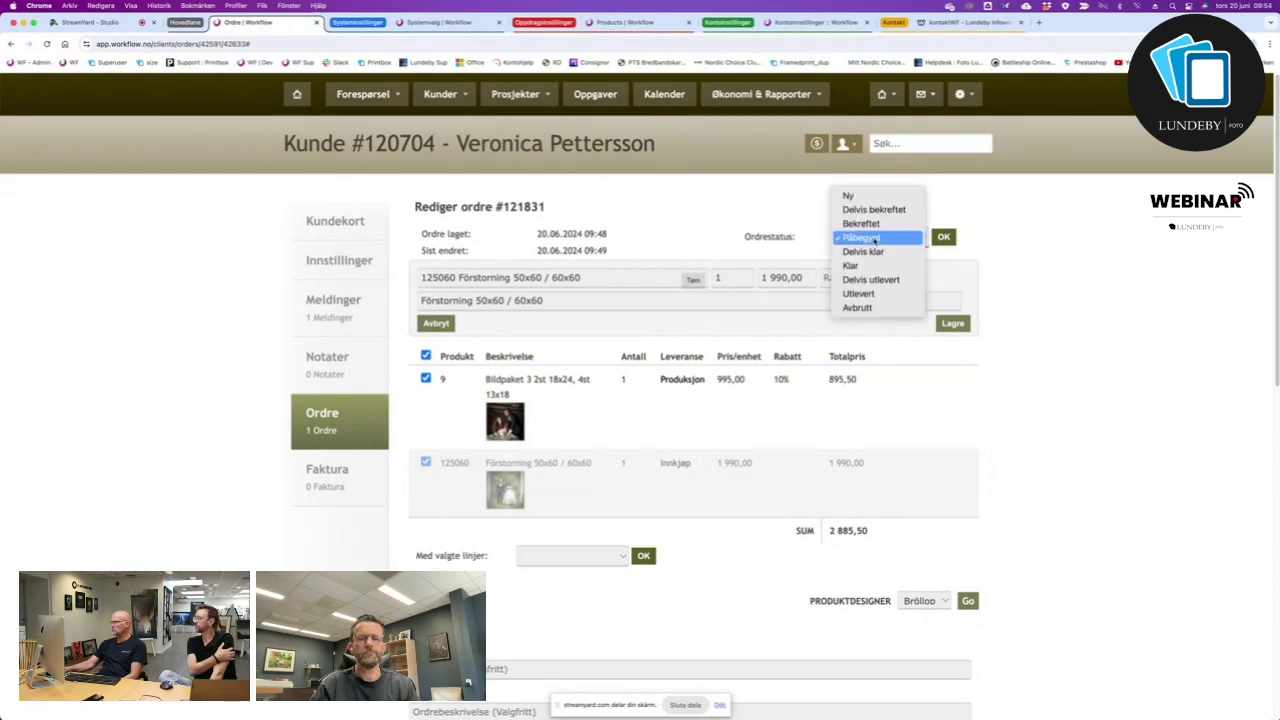
click(875, 238)
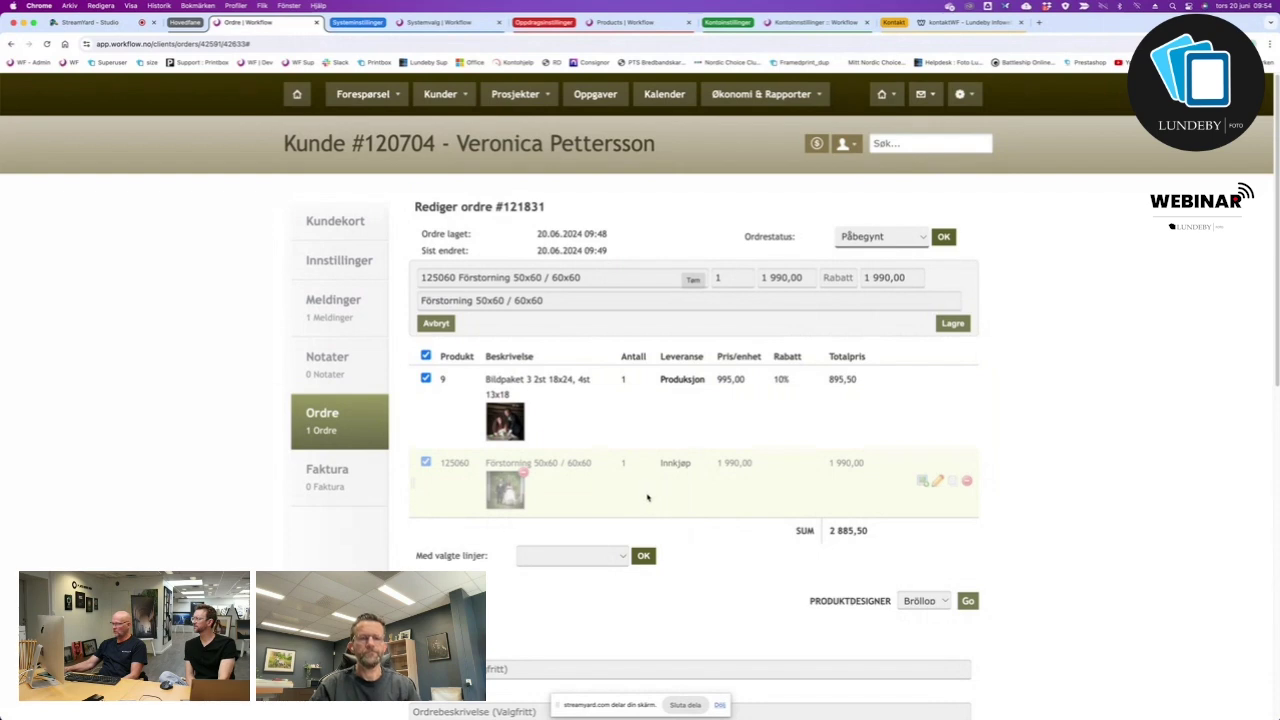
click(622, 557)
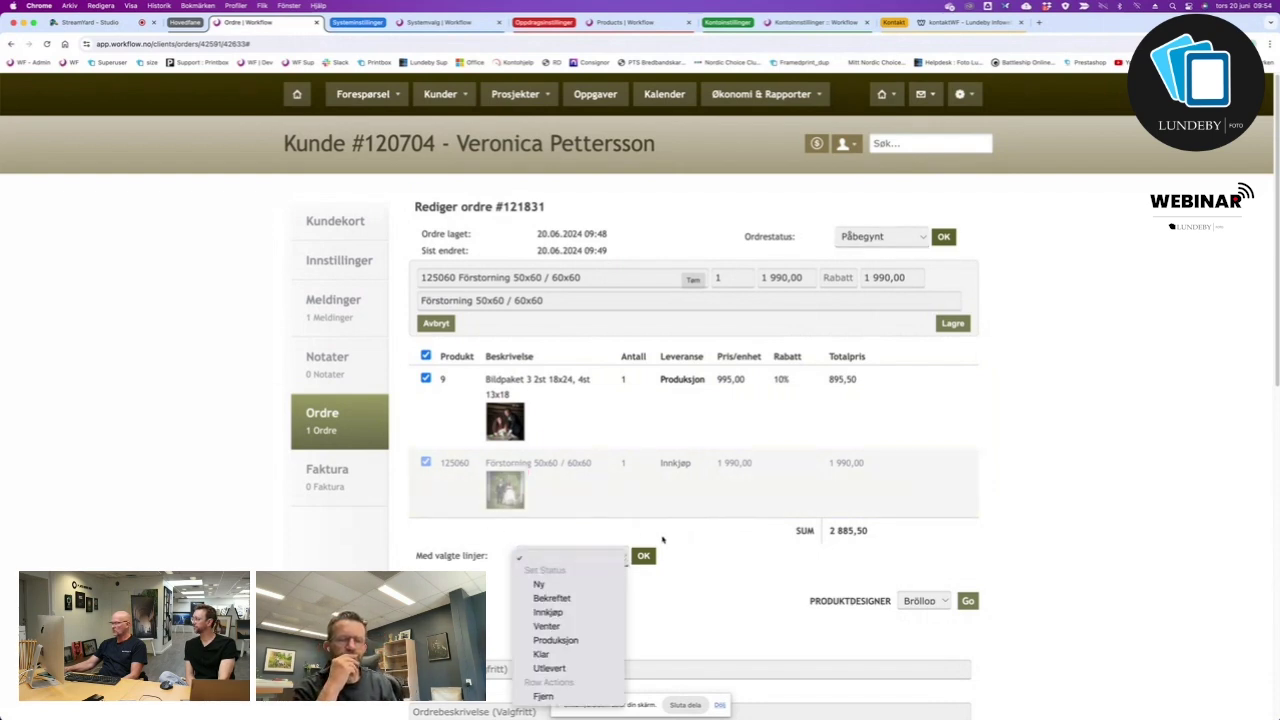
click(633, 523)
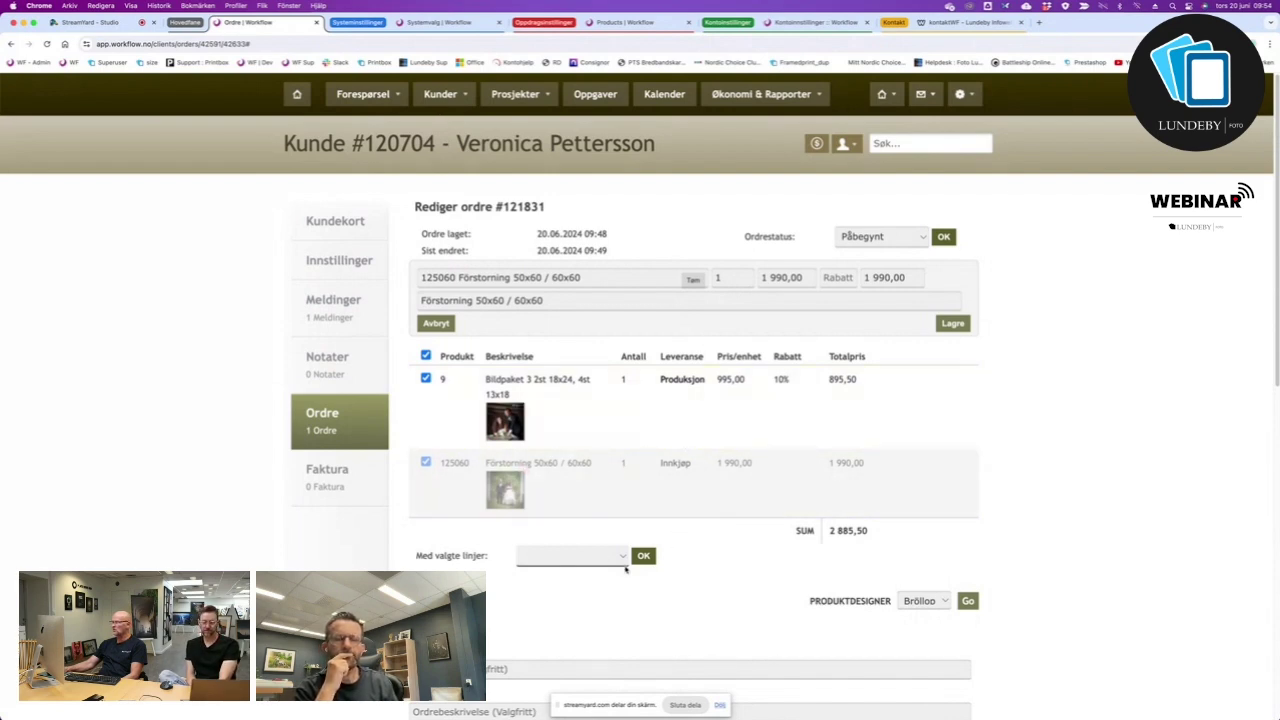
click(622, 560)
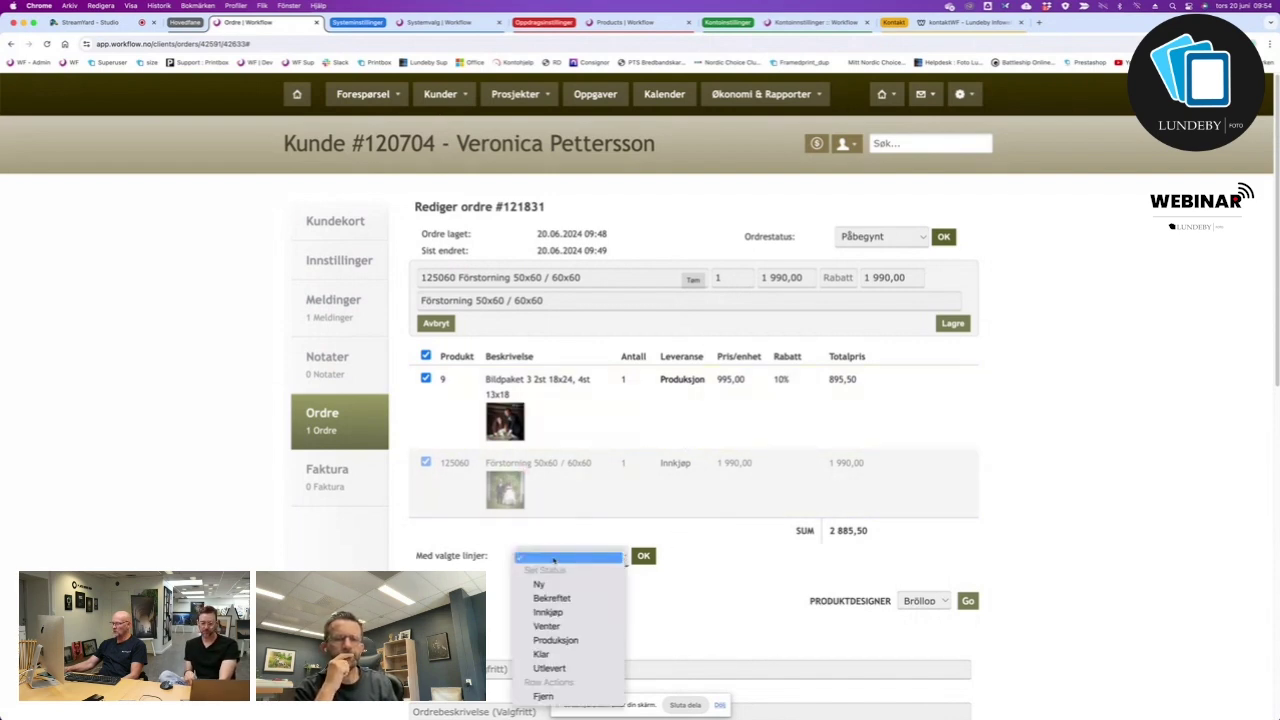
click(554, 612)
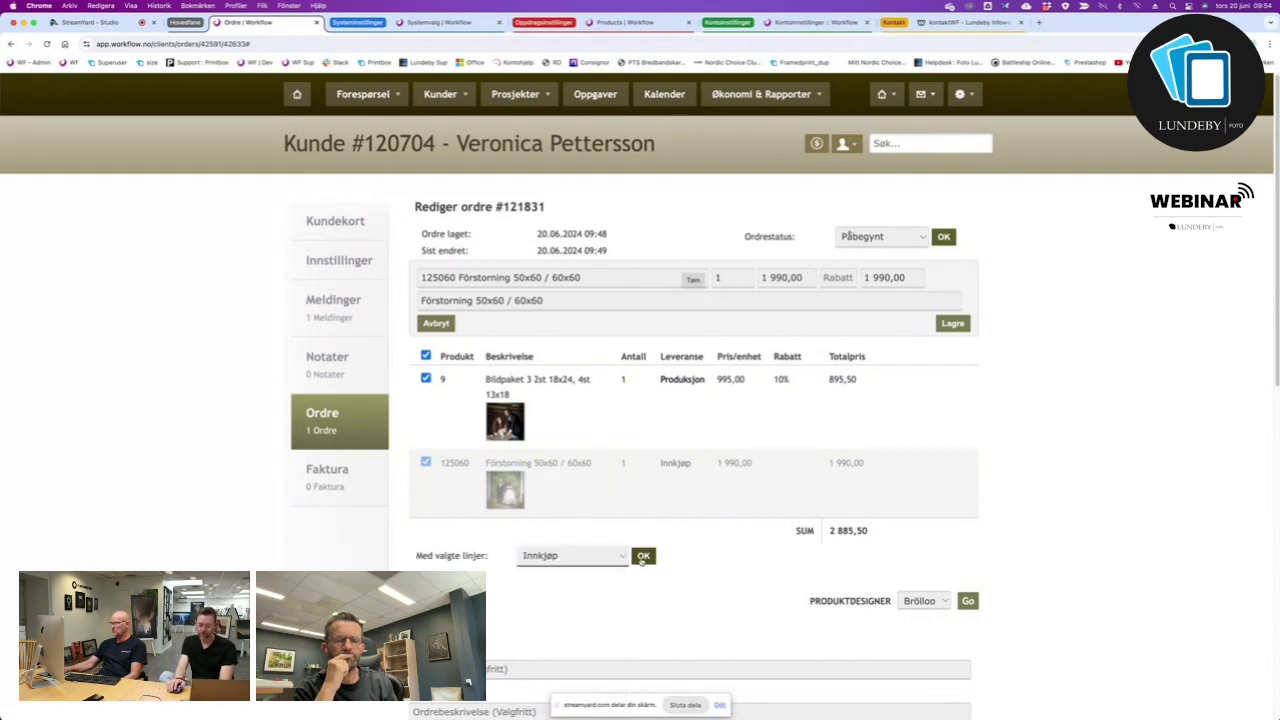
click(643, 556)
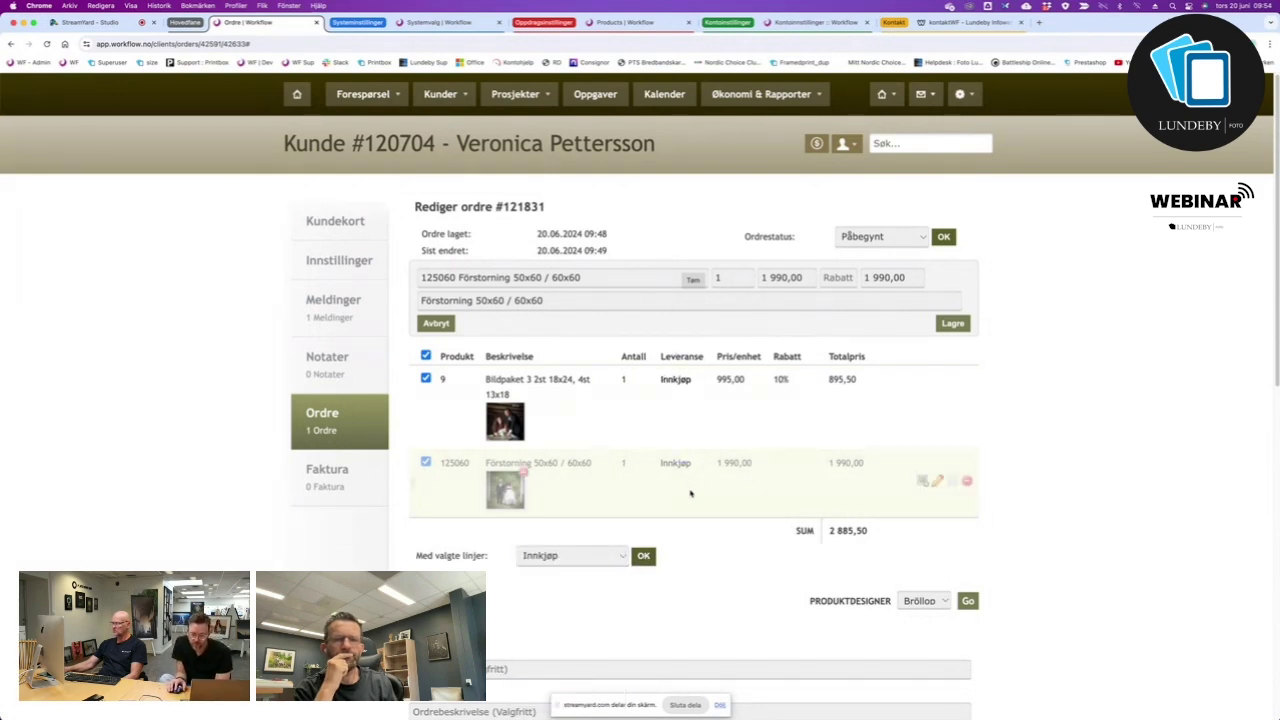
Reset the Bildpaket line's delivery status to Produksjon.
click(676, 380)
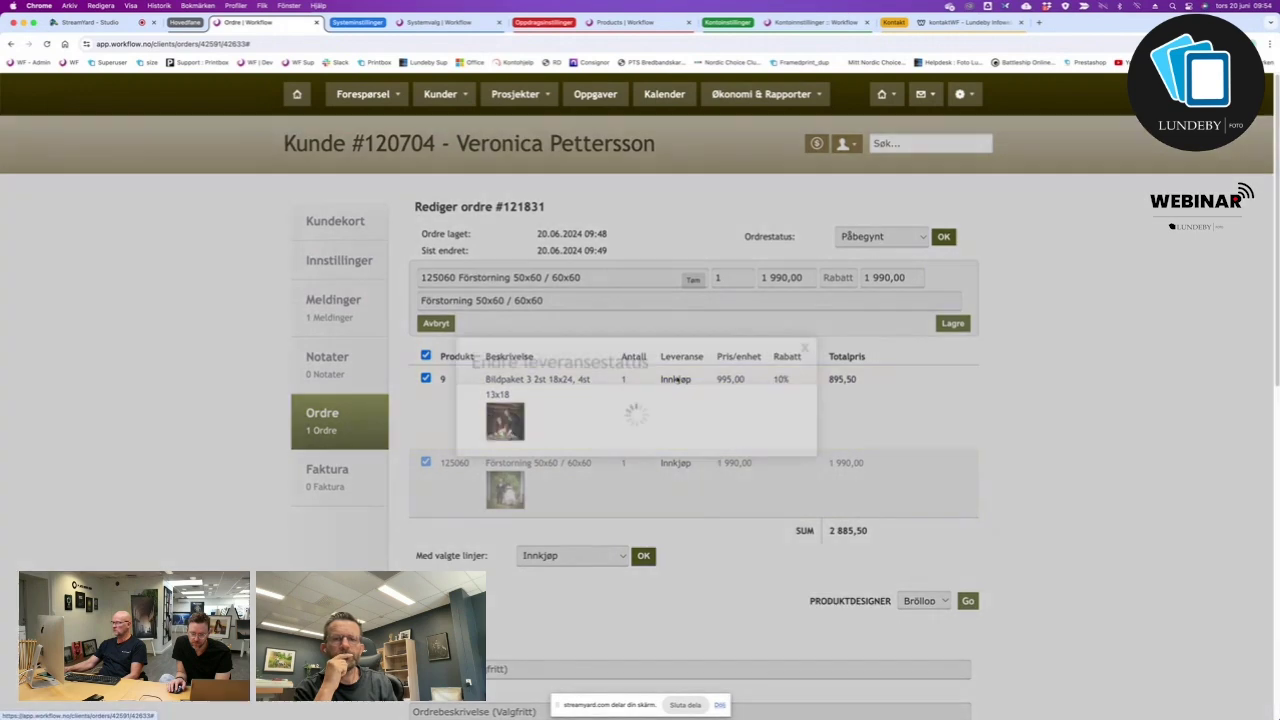
click(595, 403)
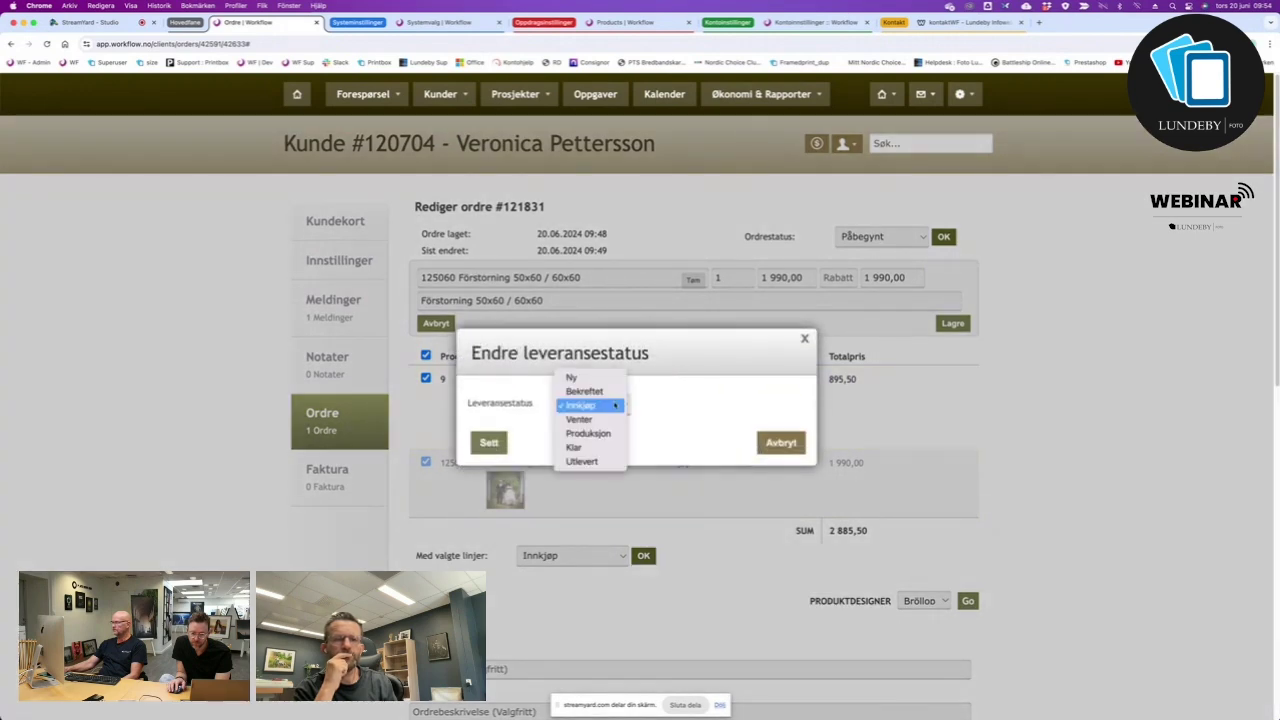
click(588, 433)
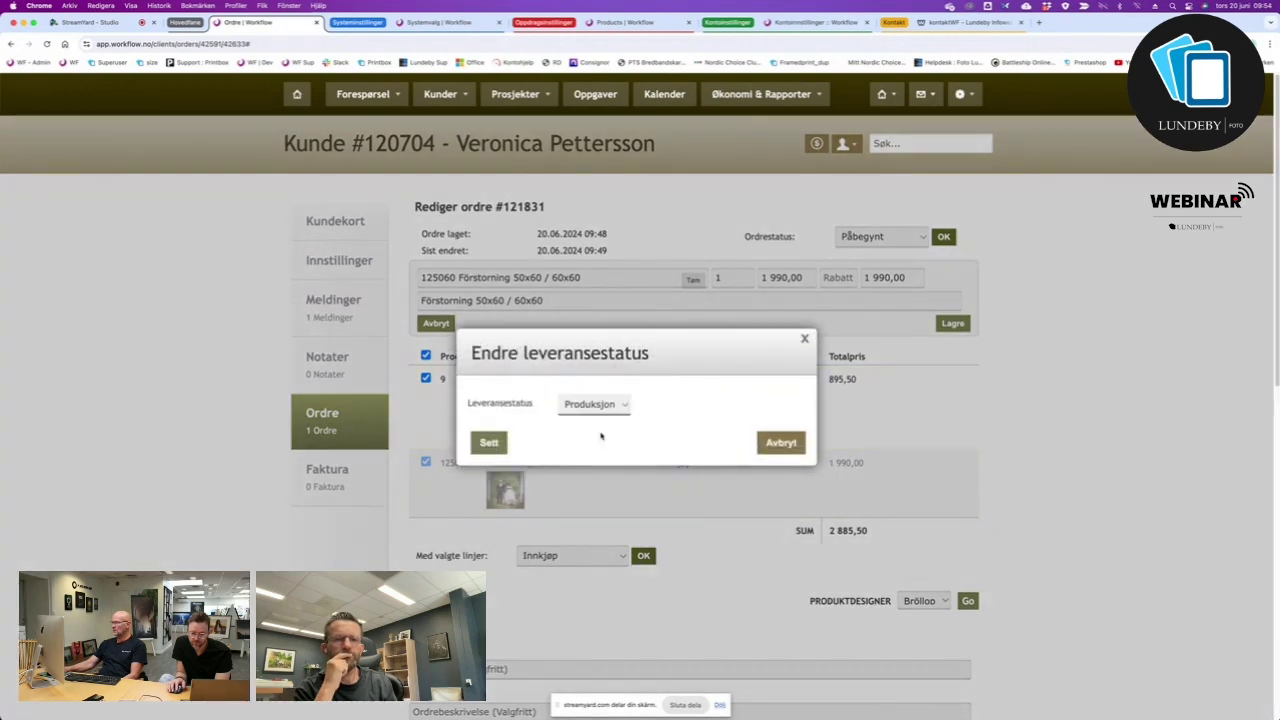
click(490, 444)
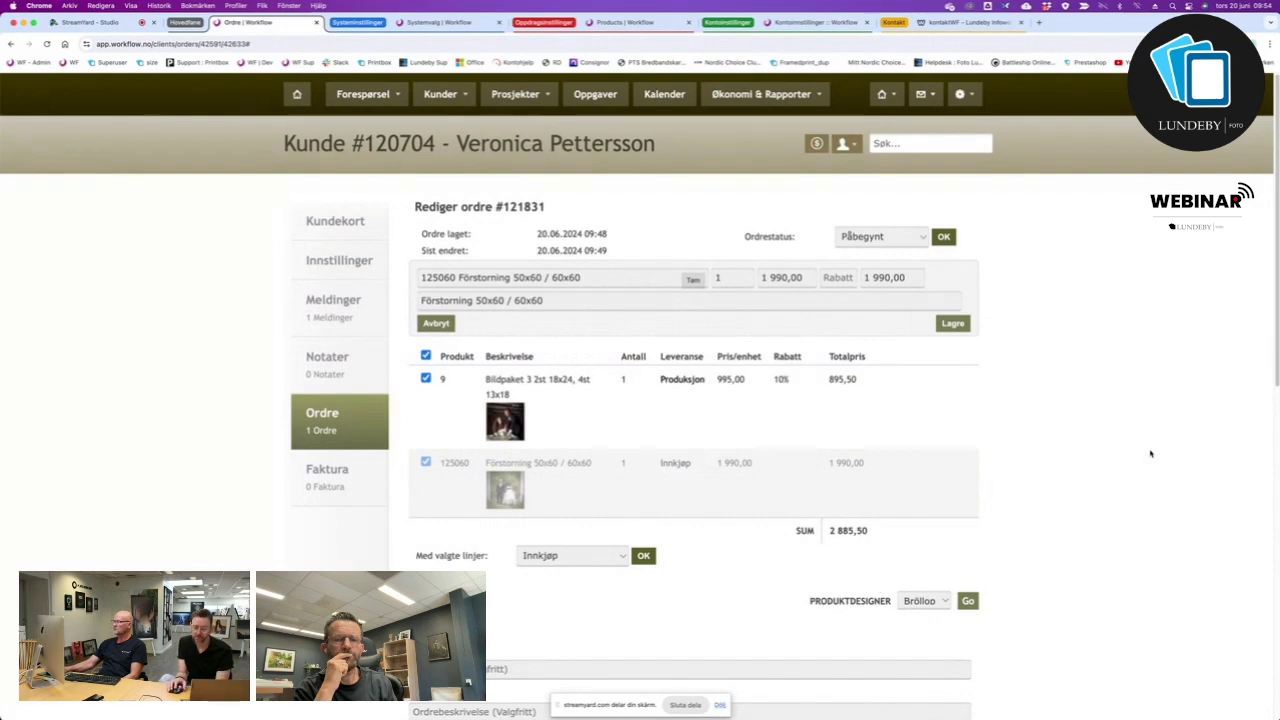
Save order #121831 with the updated delivery statuses.
scroll(706, 617, down, 10)
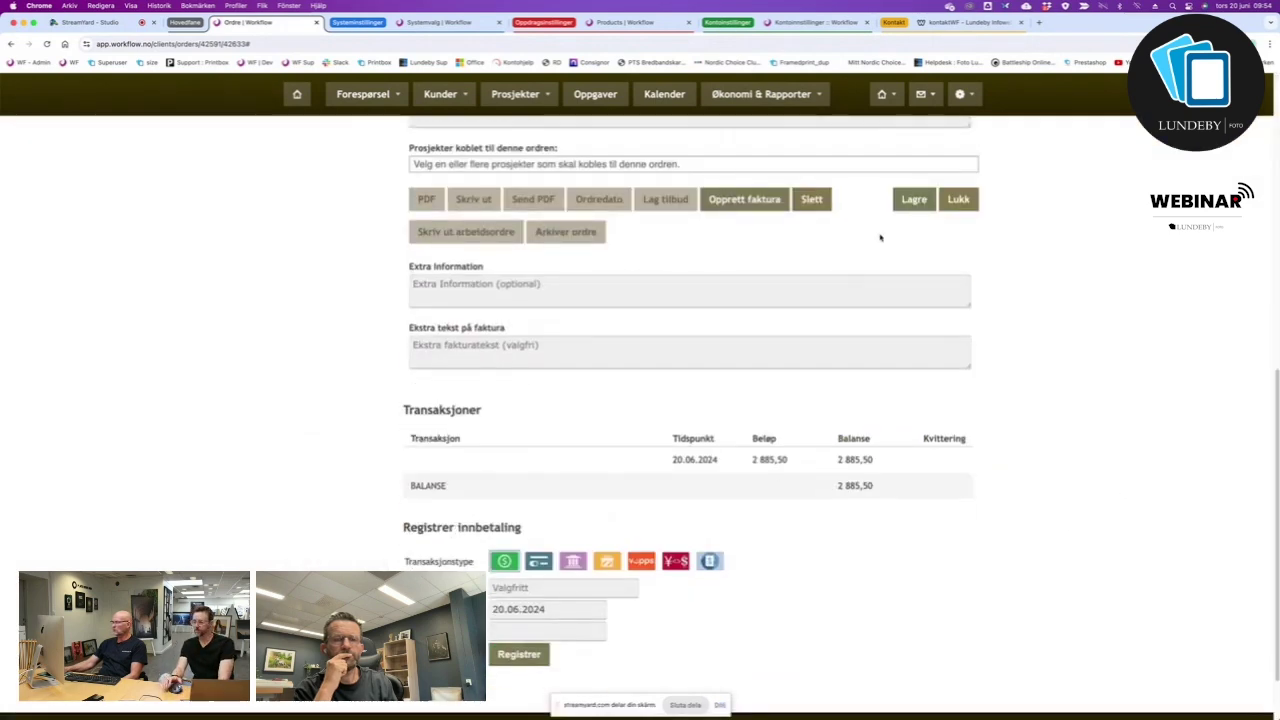
click(912, 199)
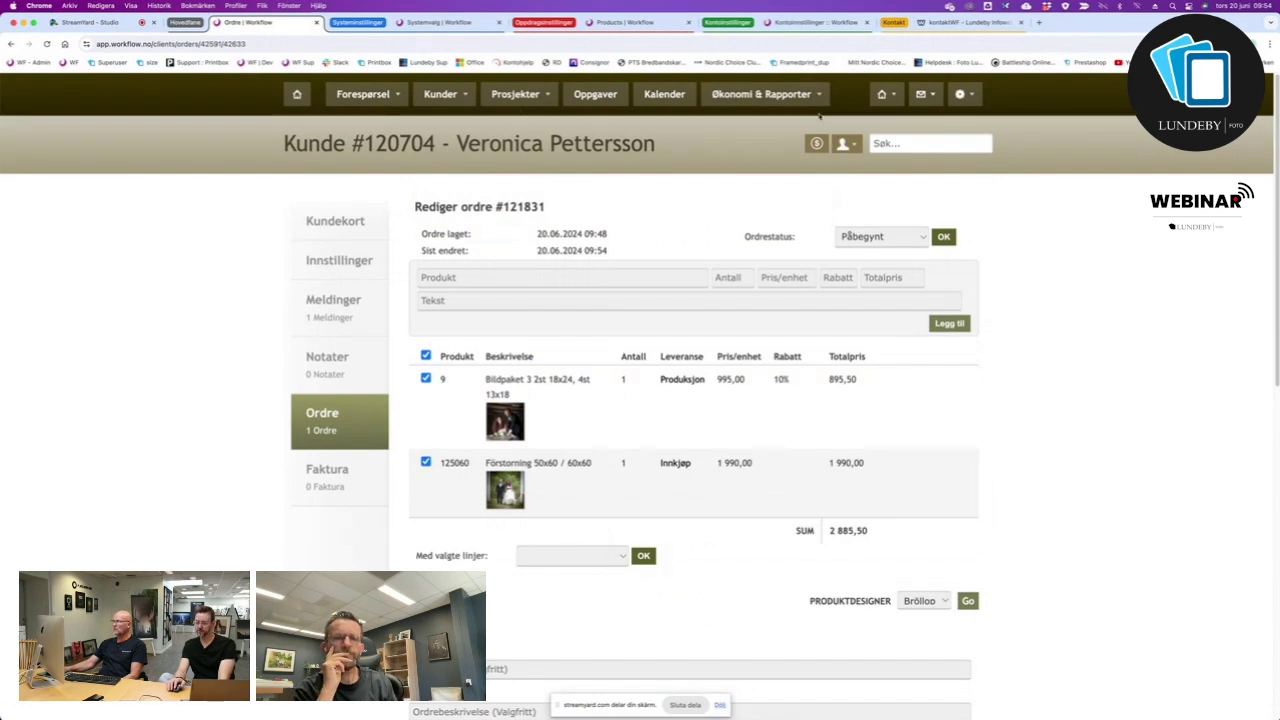
click(821, 95)
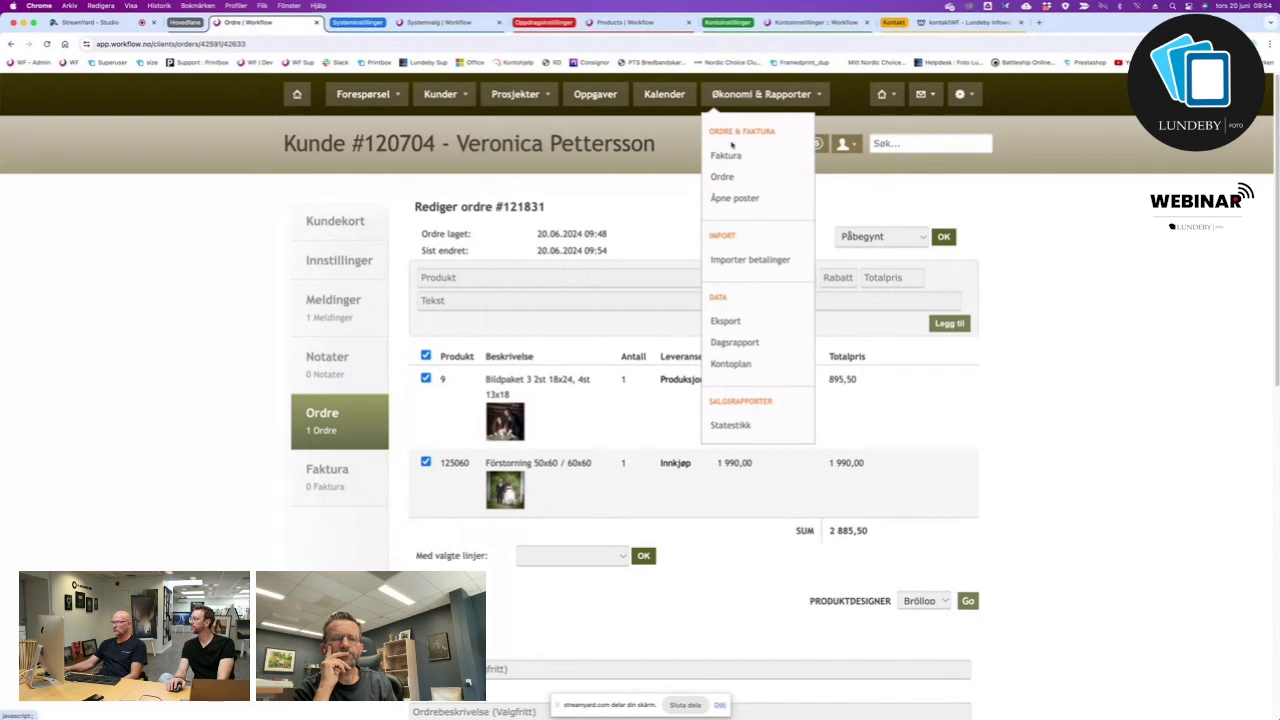
Filter the Økonomi order list to status Påbegynt and job type Bröllop.
click(724, 177)
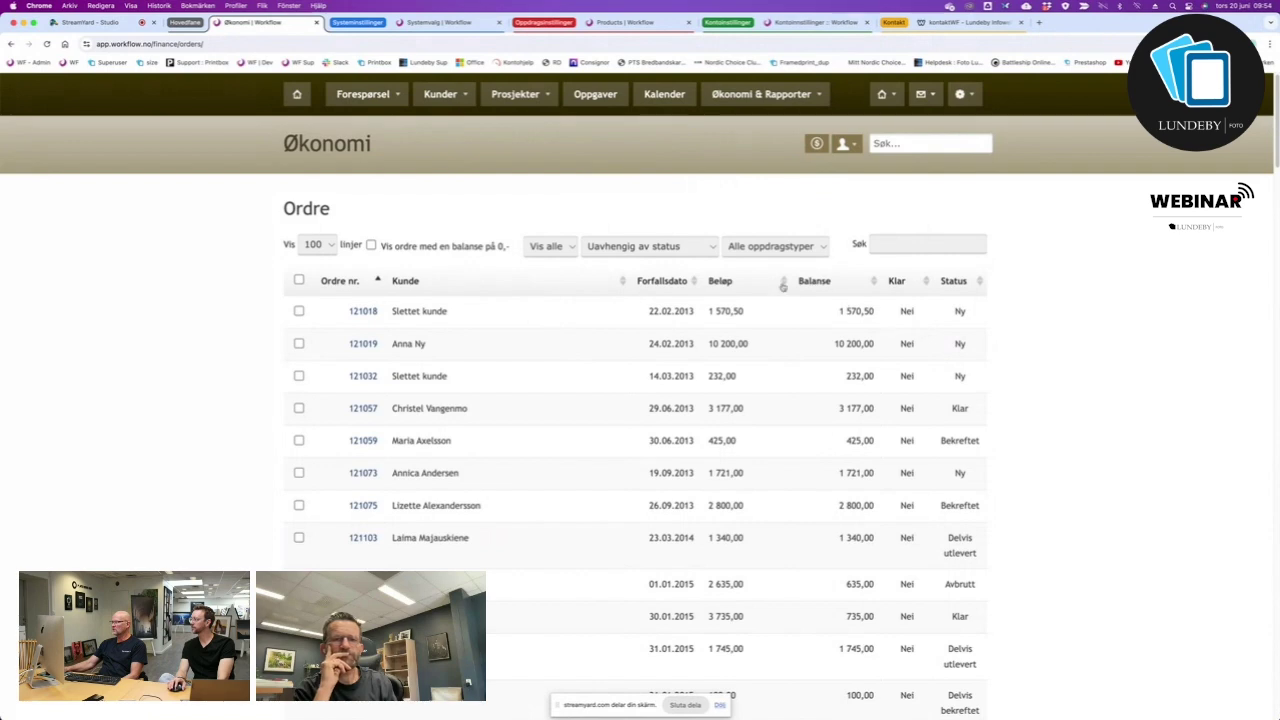
click(714, 248)
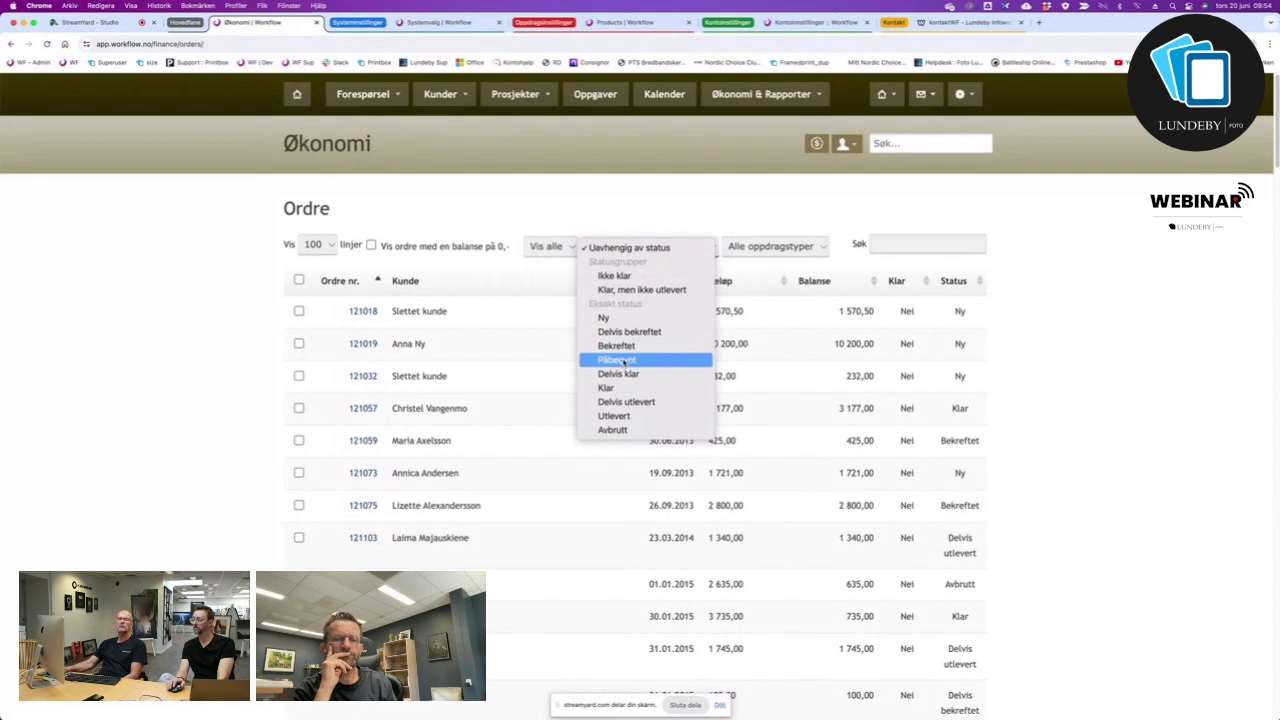
click(624, 360)
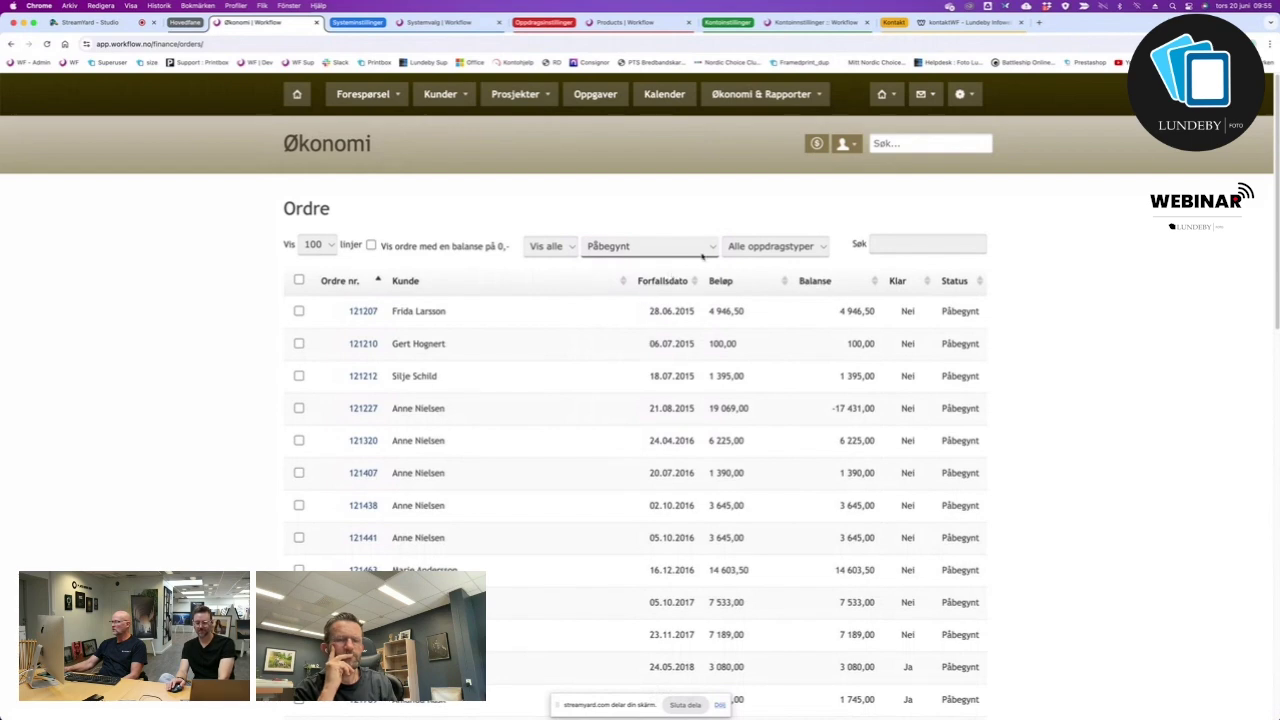
click(823, 248)
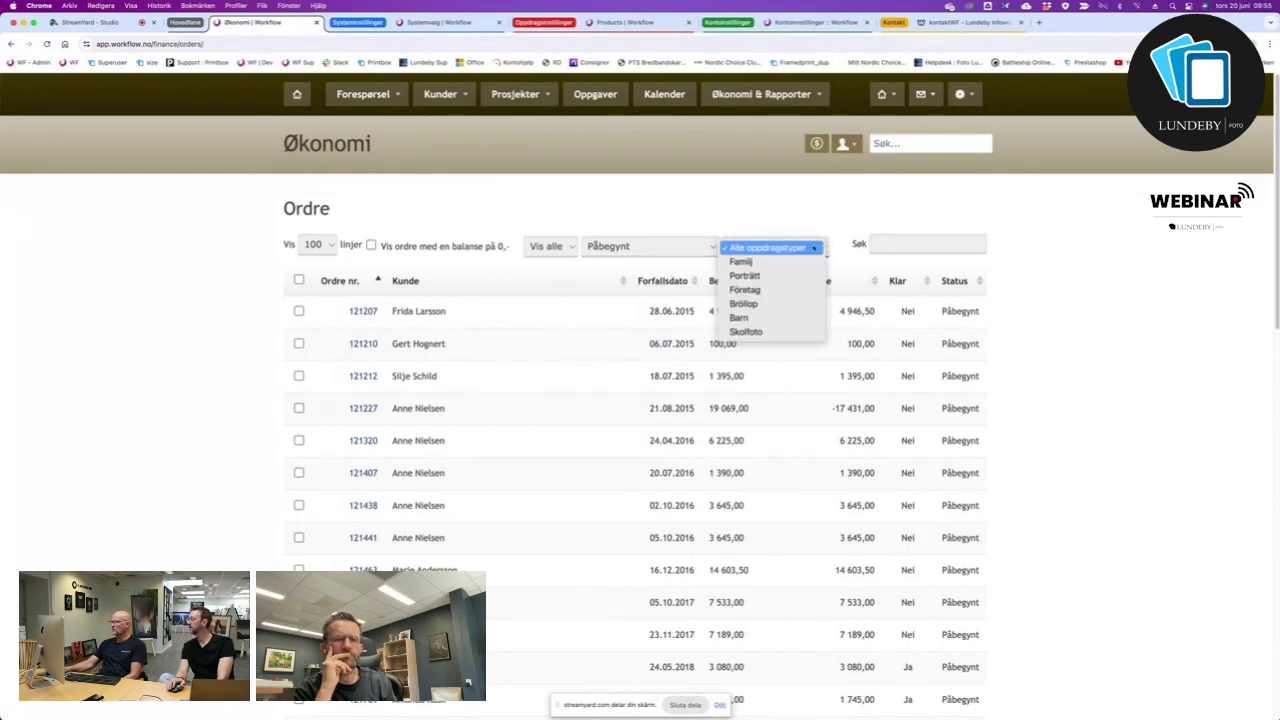
click(770, 303)
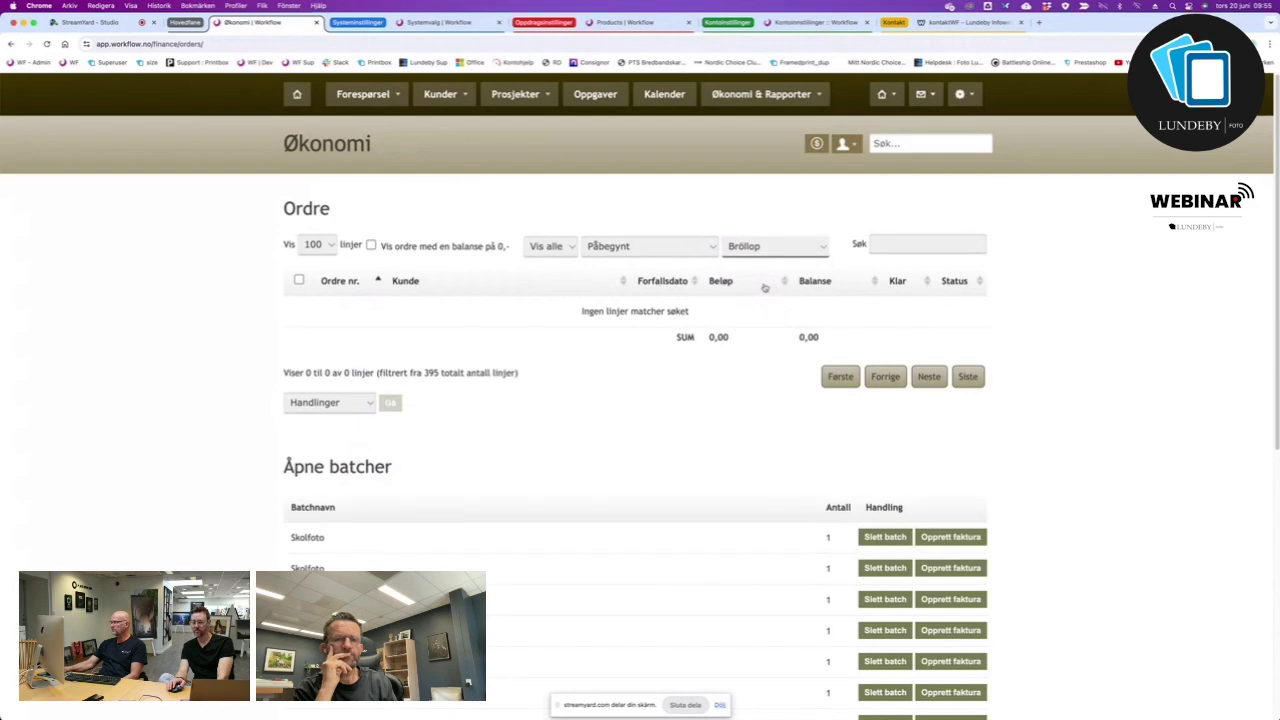
click(711, 248)
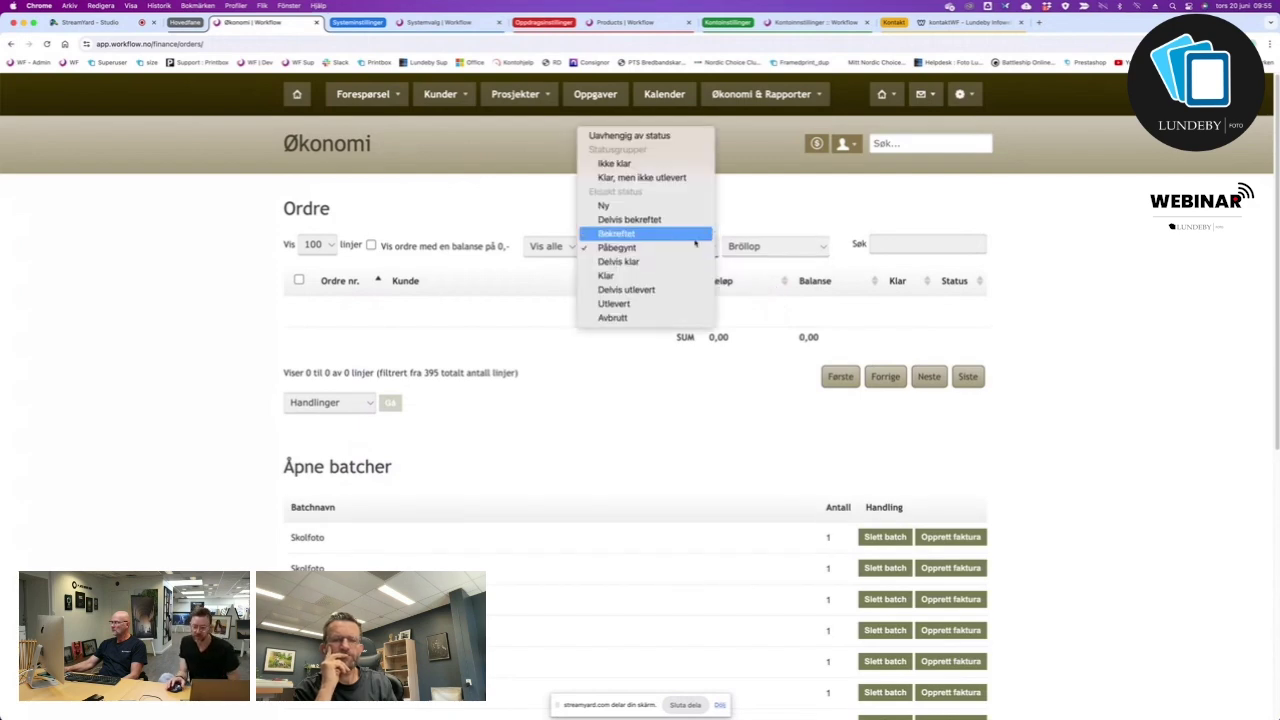
click(479, 284)
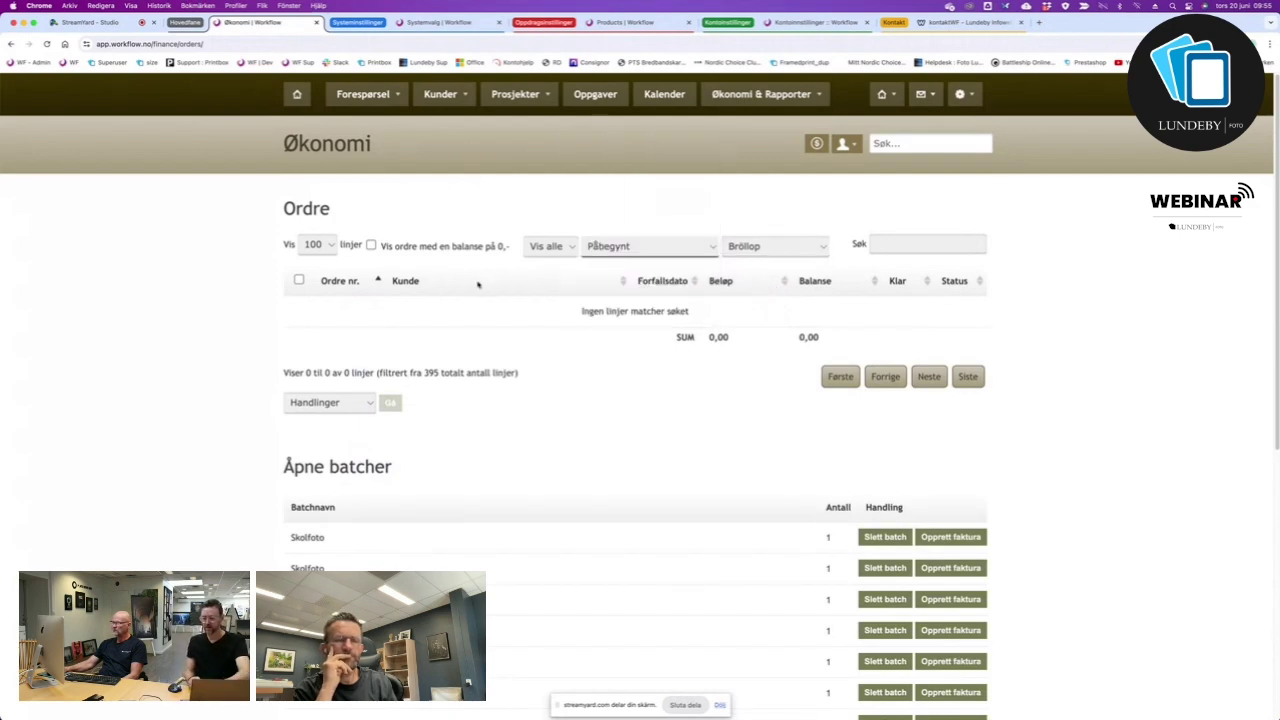
Look through the open tabs and return to the finance order list.
click(621, 24)
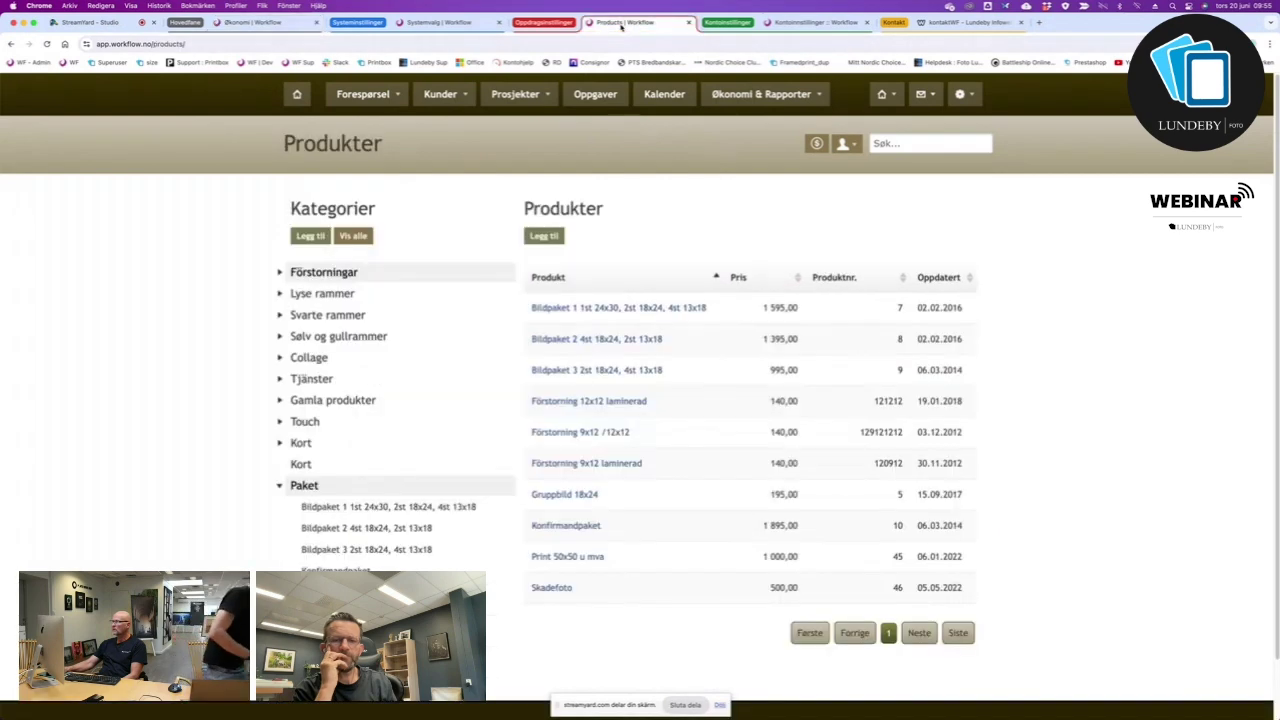
click(476, 25)
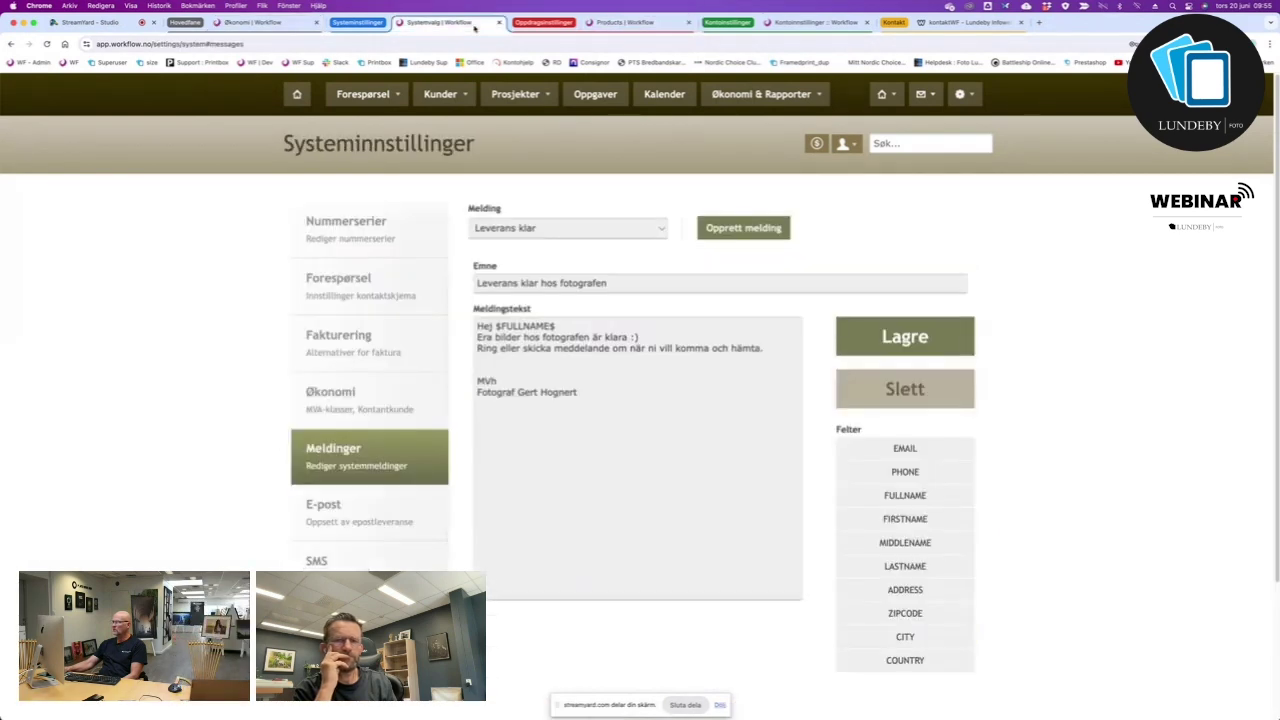
click(630, 23)
click(808, 24)
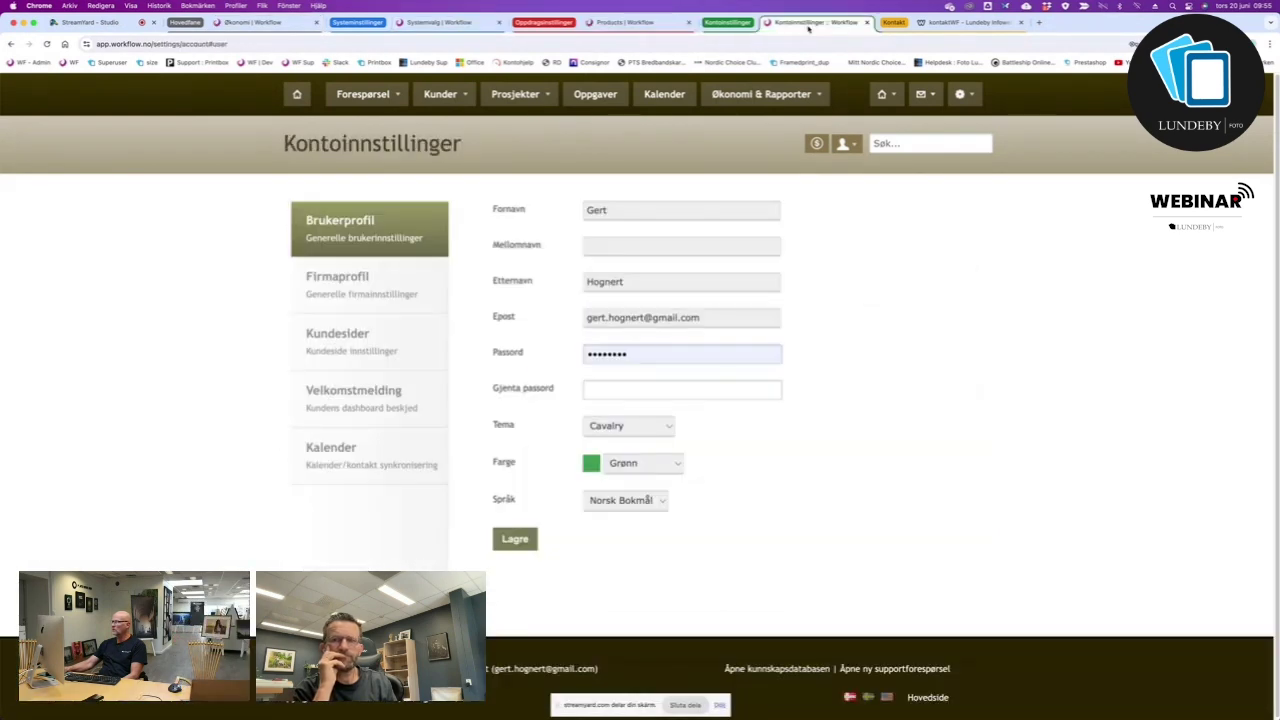
click(660, 27)
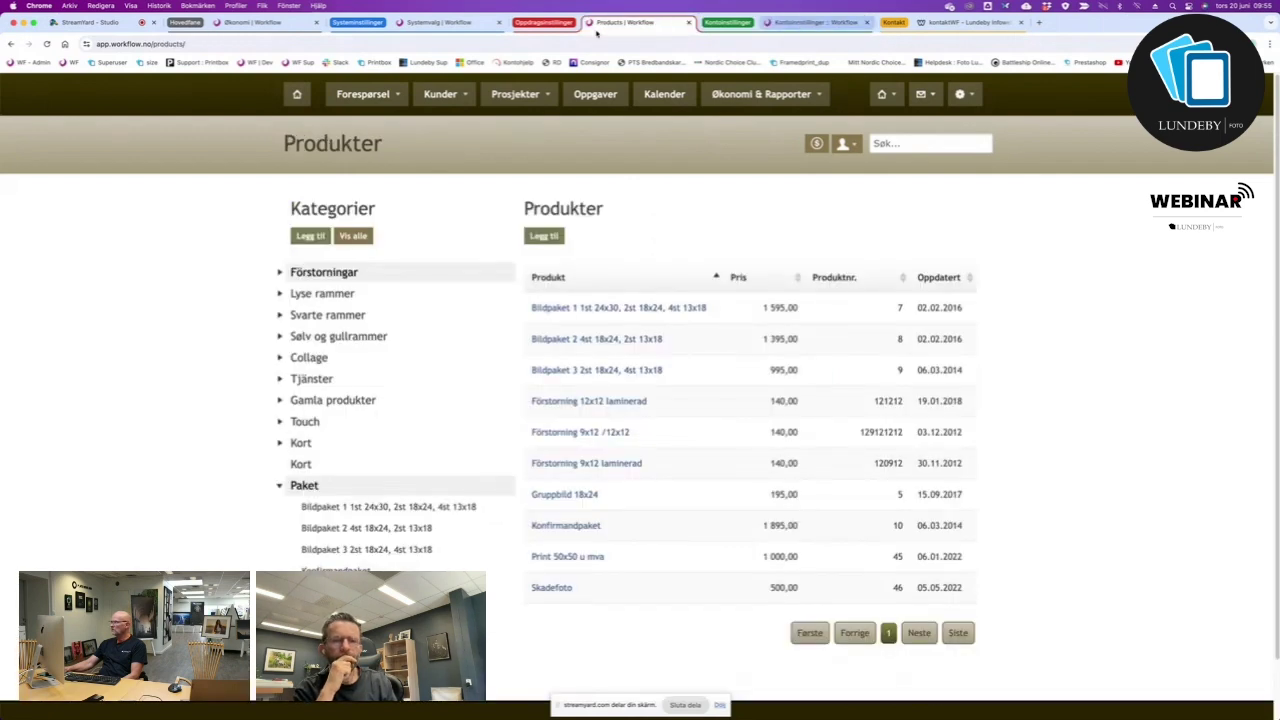
click(440, 22)
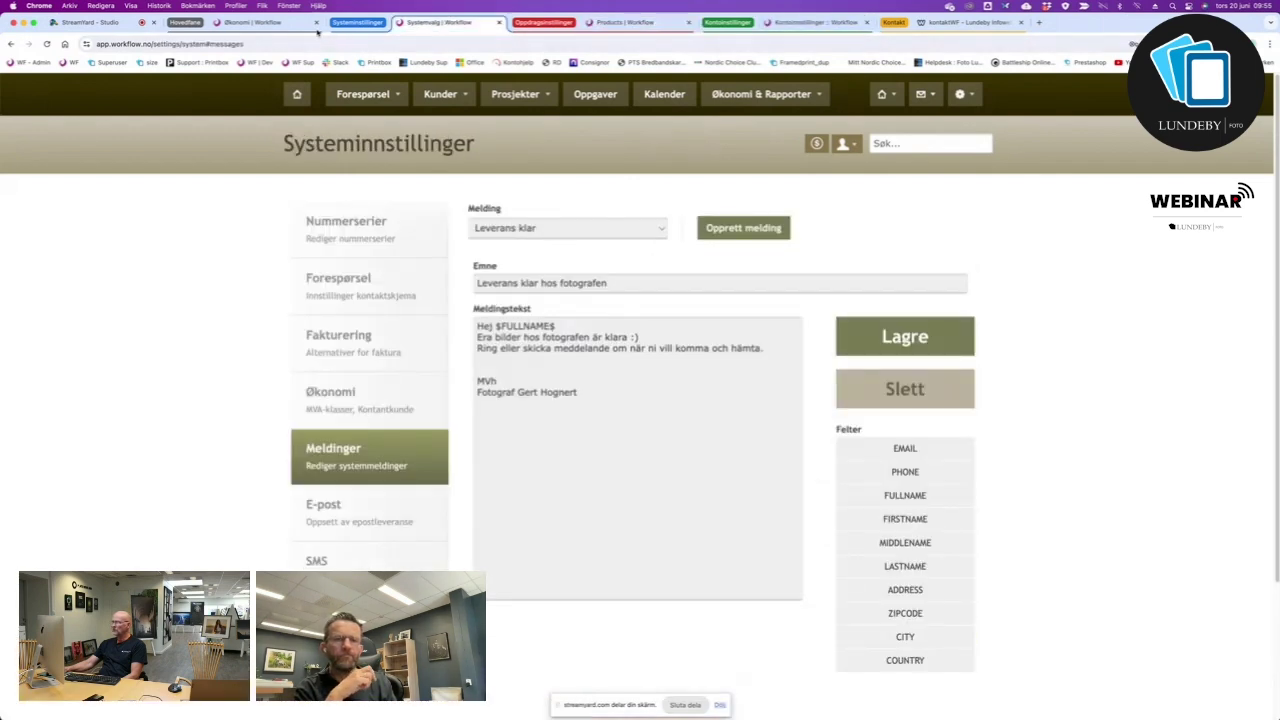
click(255, 22)
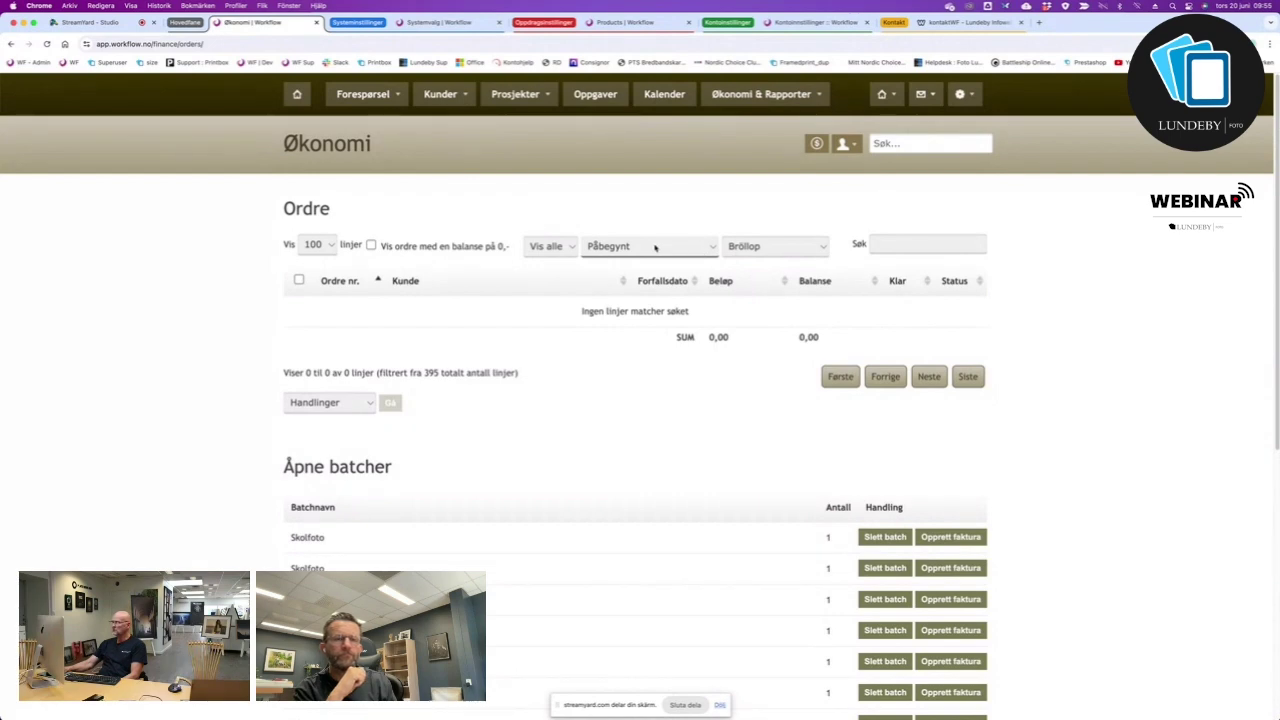
Filter the order list to status Ny, then open the Hovedside dashboard.
click(655, 247)
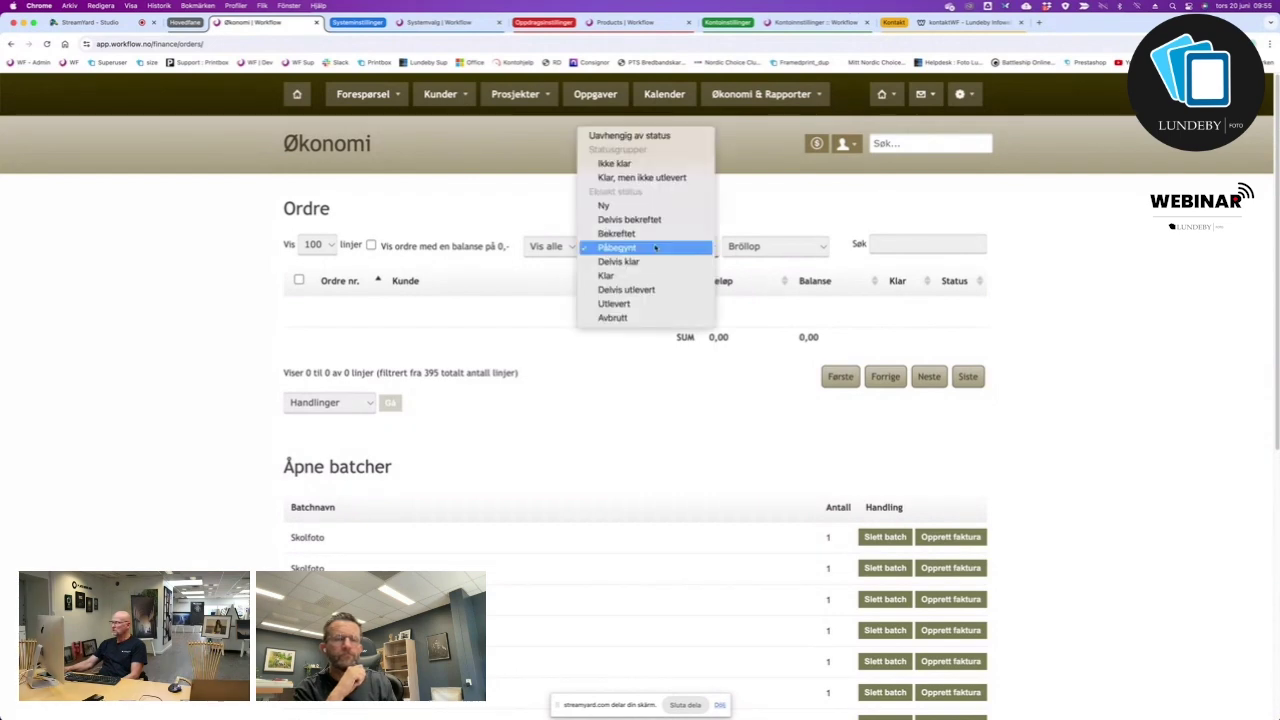
click(640, 205)
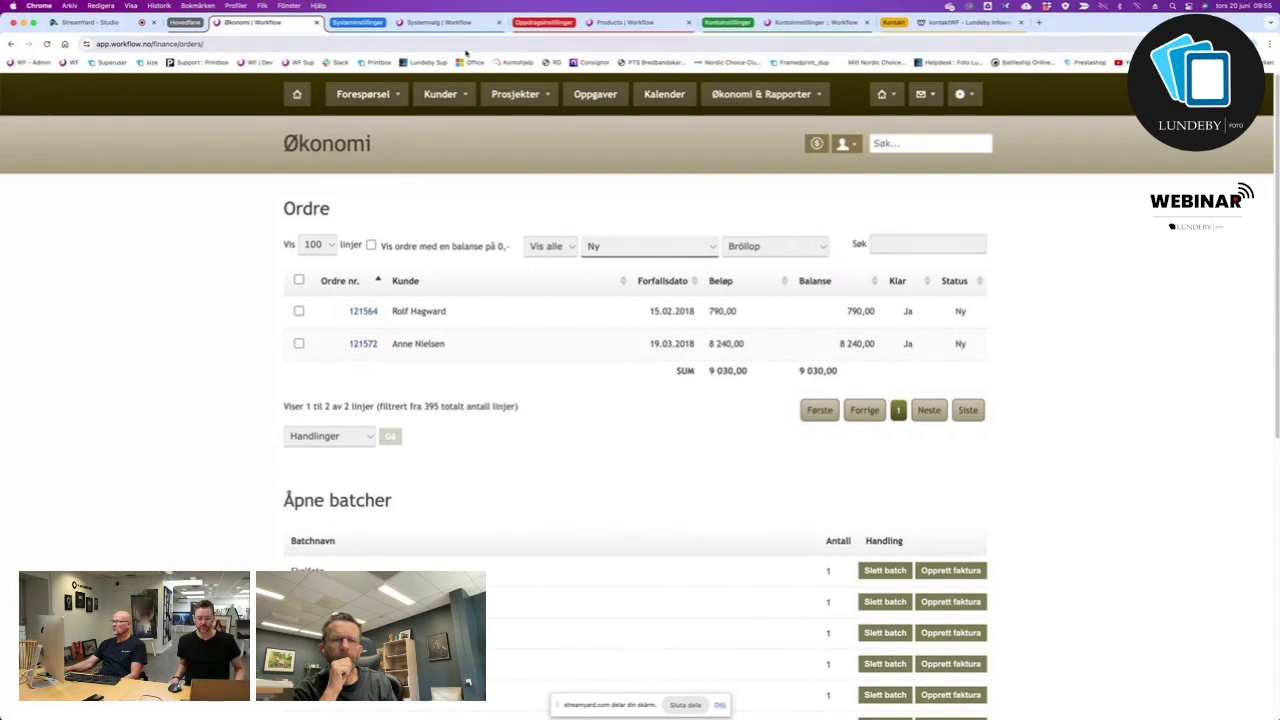
click(431, 22)
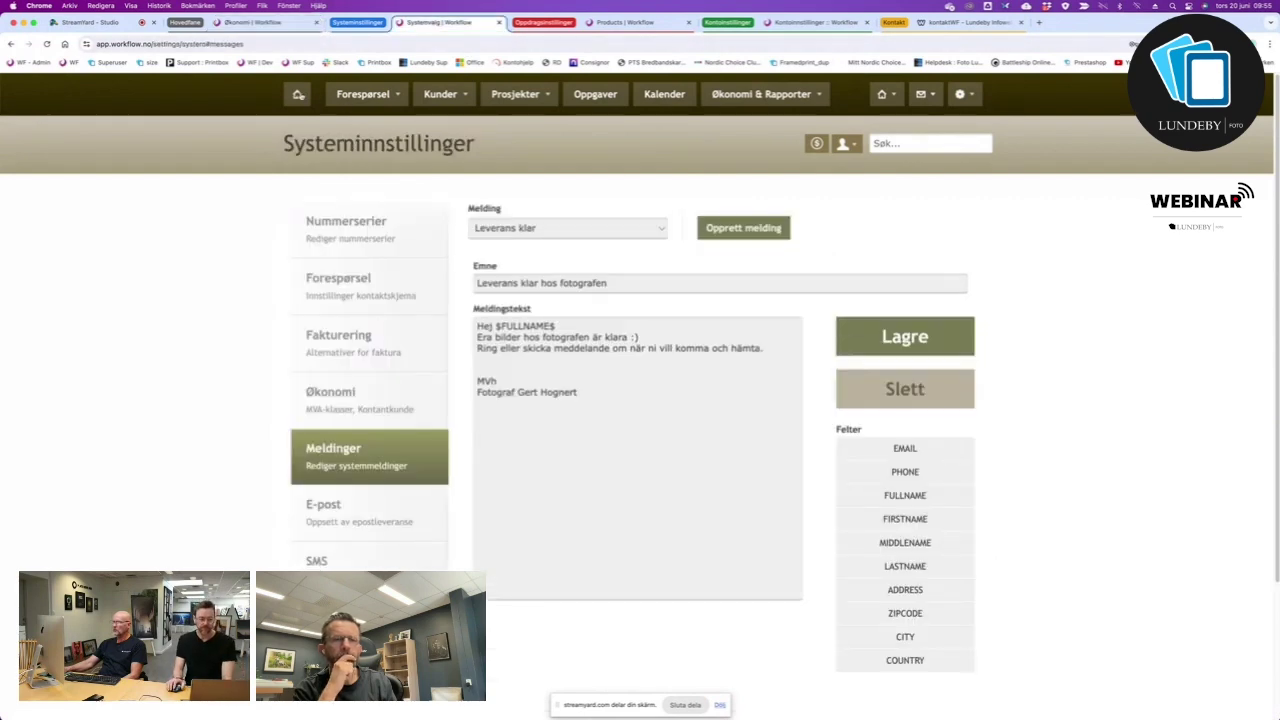
click(297, 94)
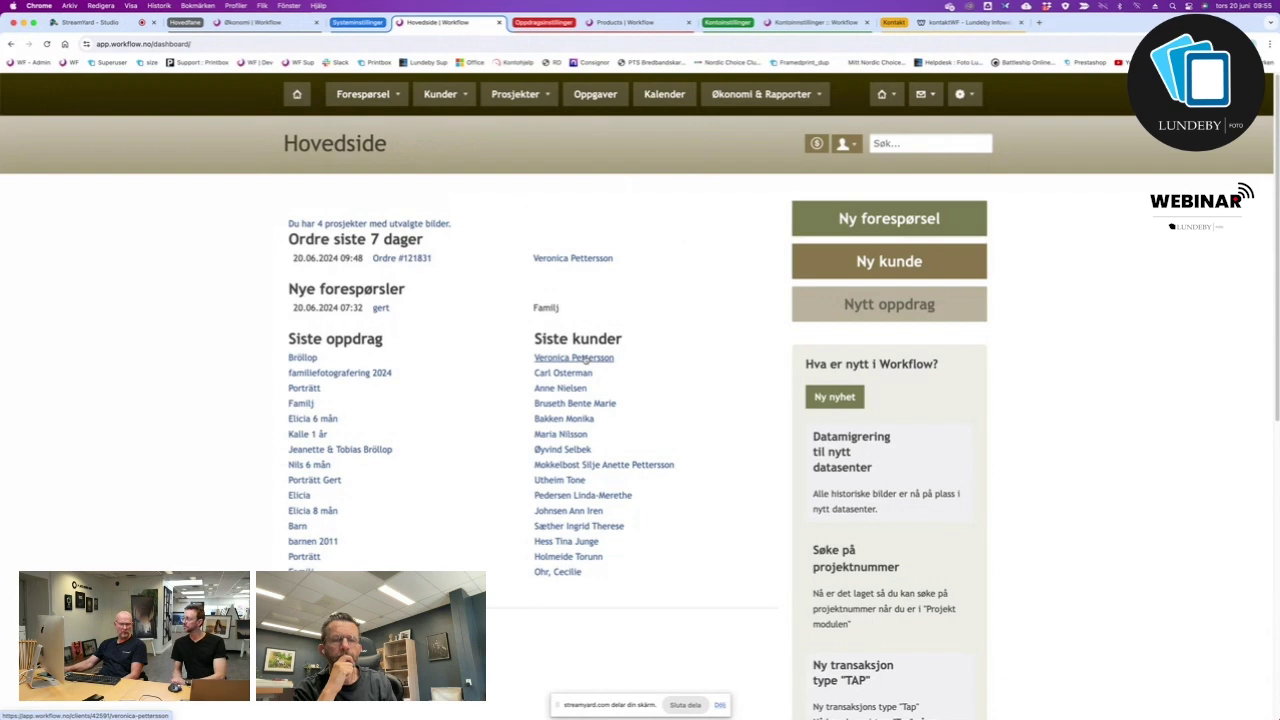
Open the most recent customer's order and confirm its Ordrestatus with OK.
click(586, 358)
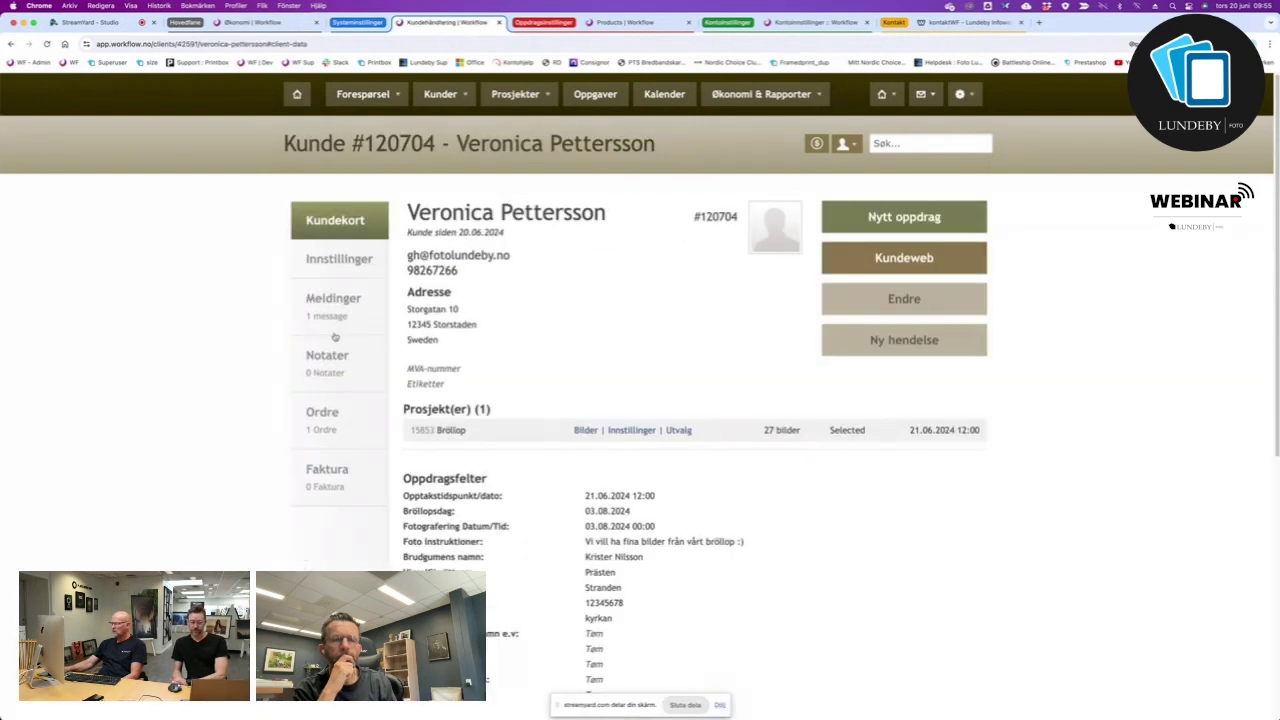
click(322, 424)
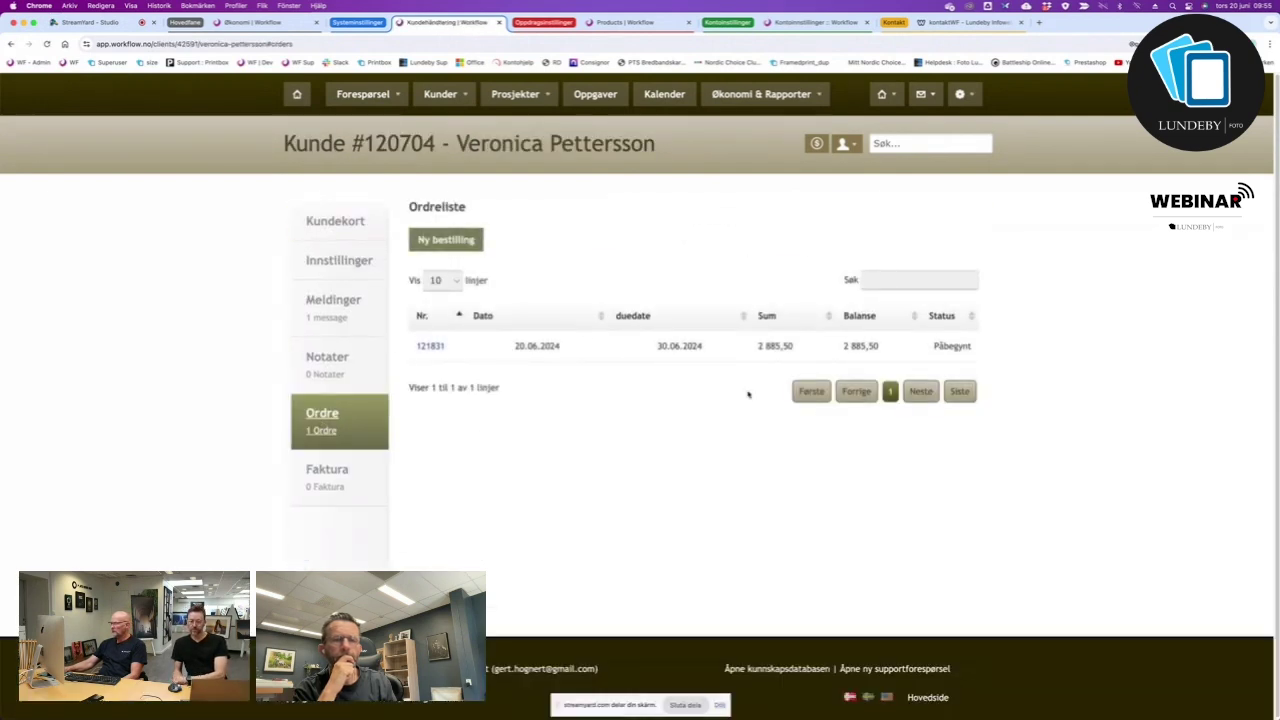
click(500, 352)
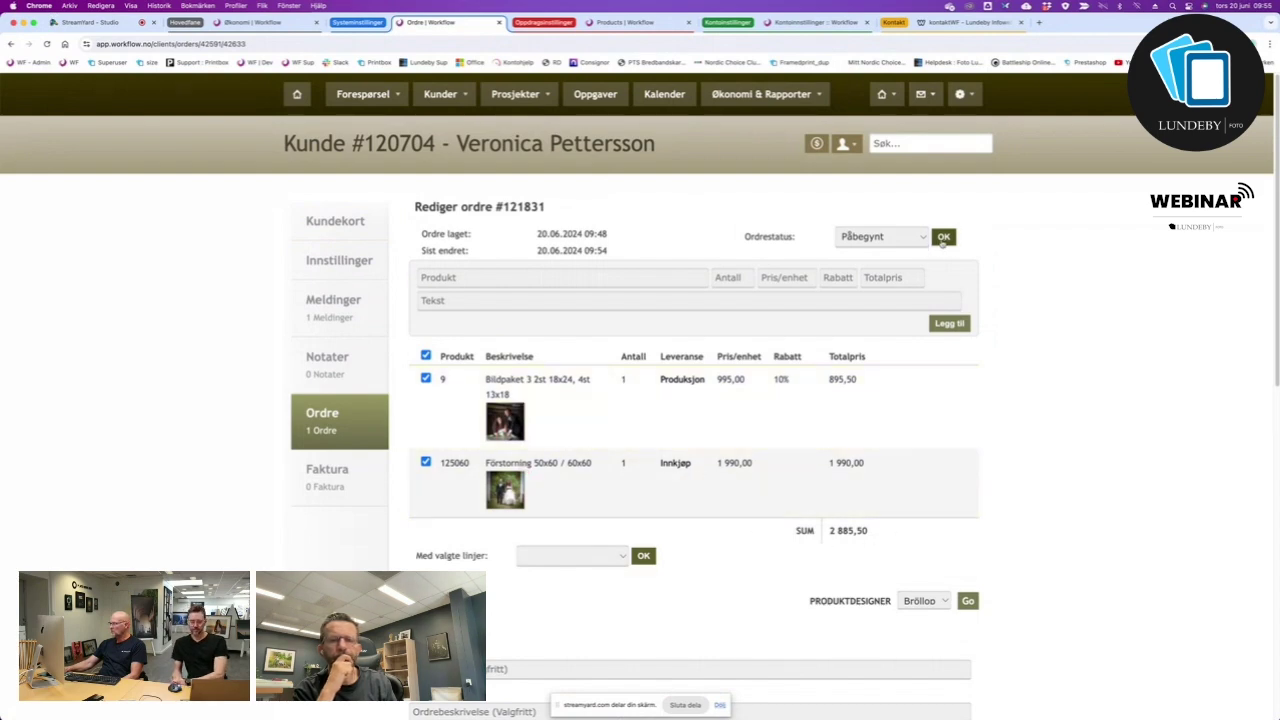
click(943, 238)
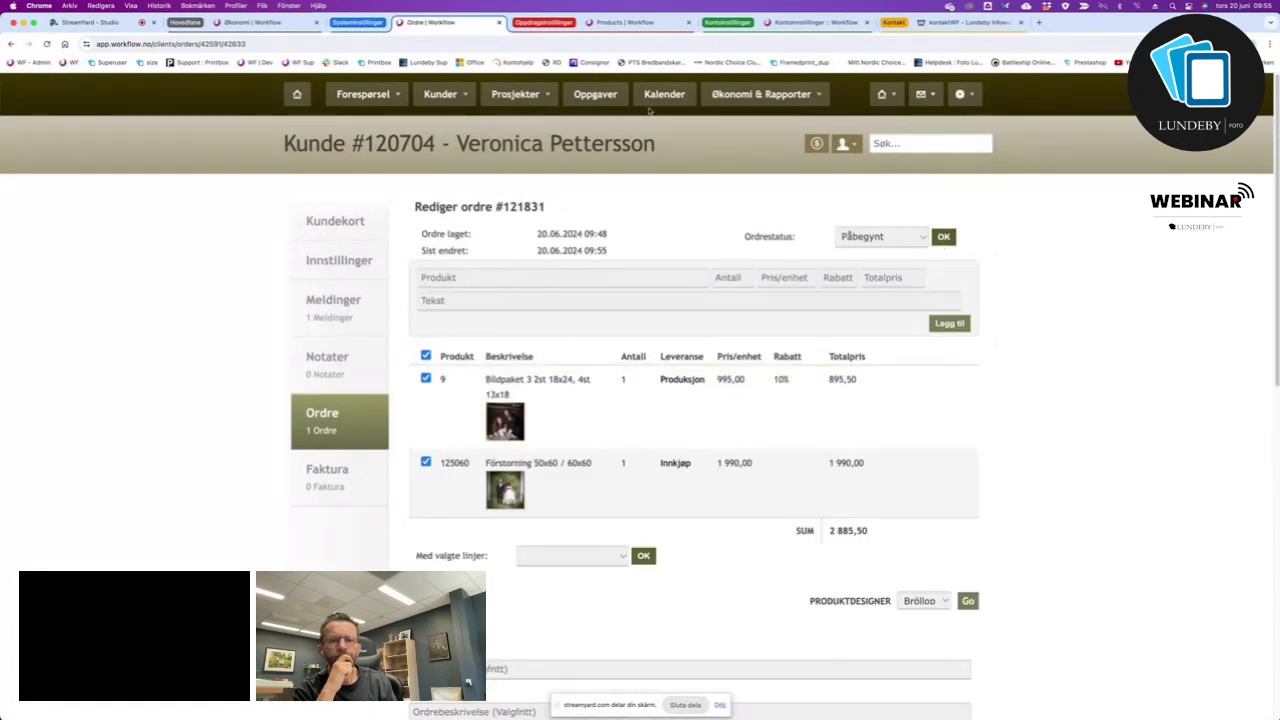
Return to the finance order list and reload it.
click(621, 23)
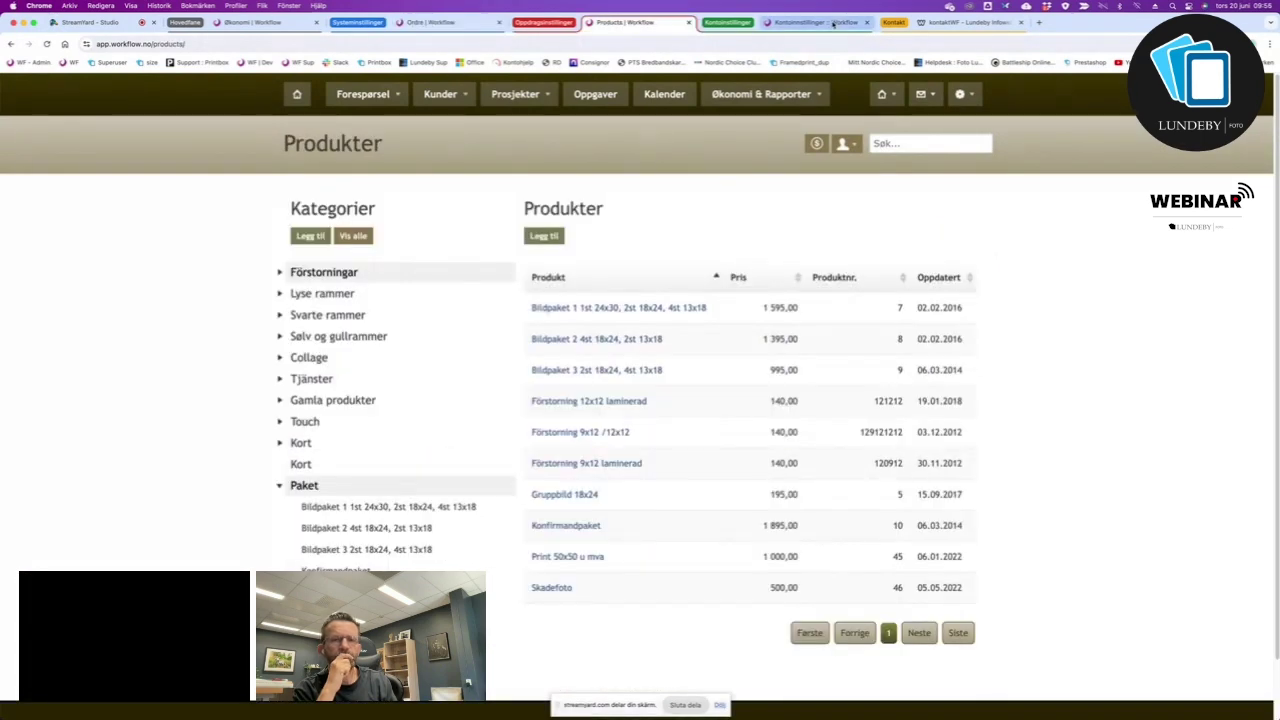
click(815, 22)
click(455, 24)
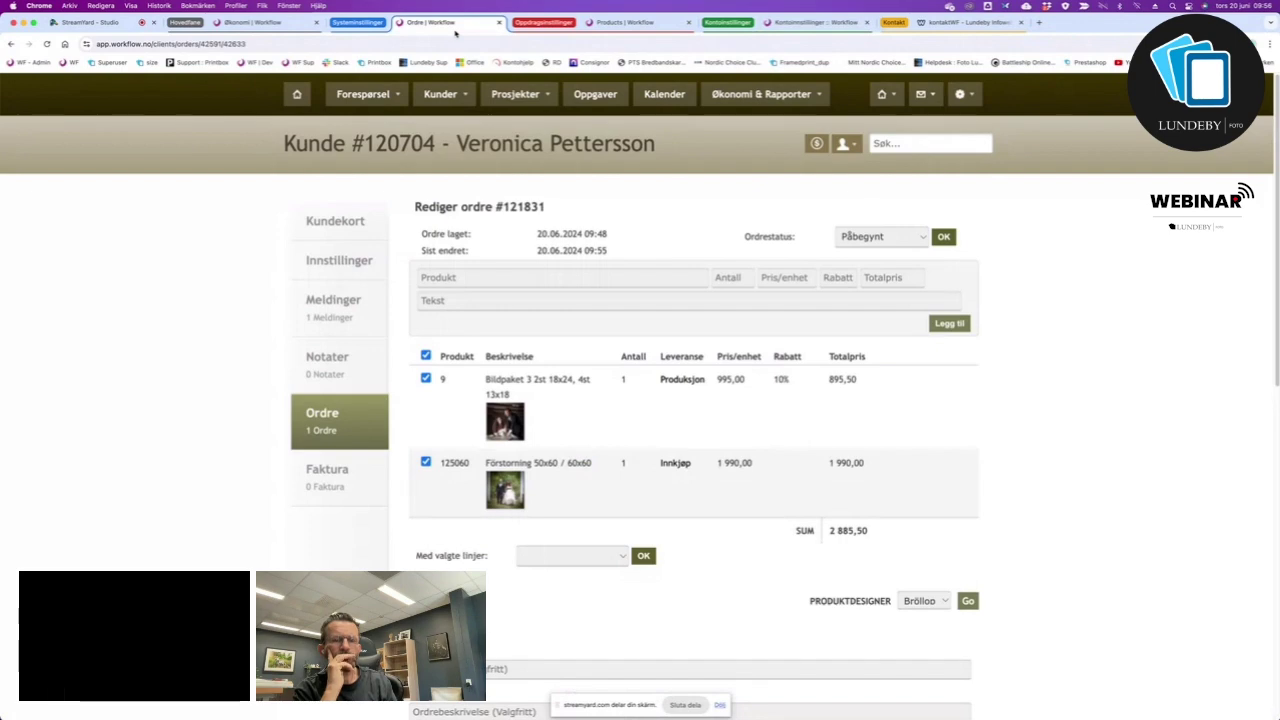
click(262, 23)
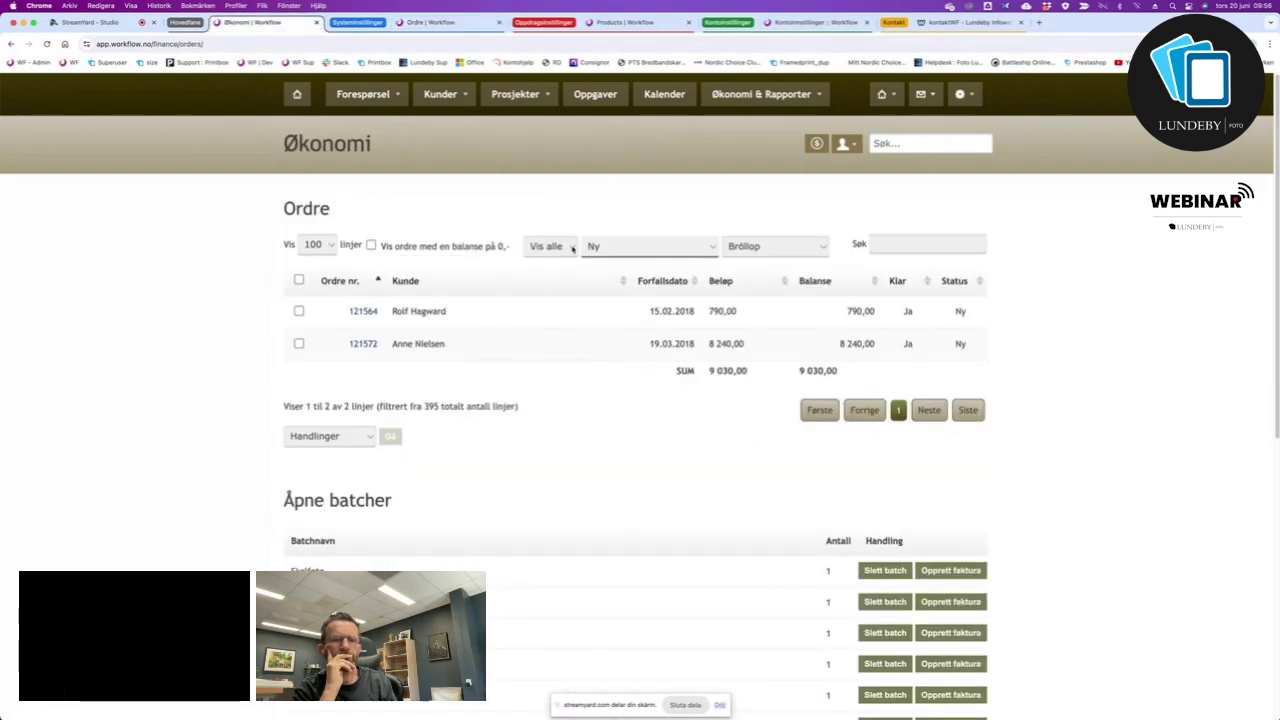
click(47, 44)
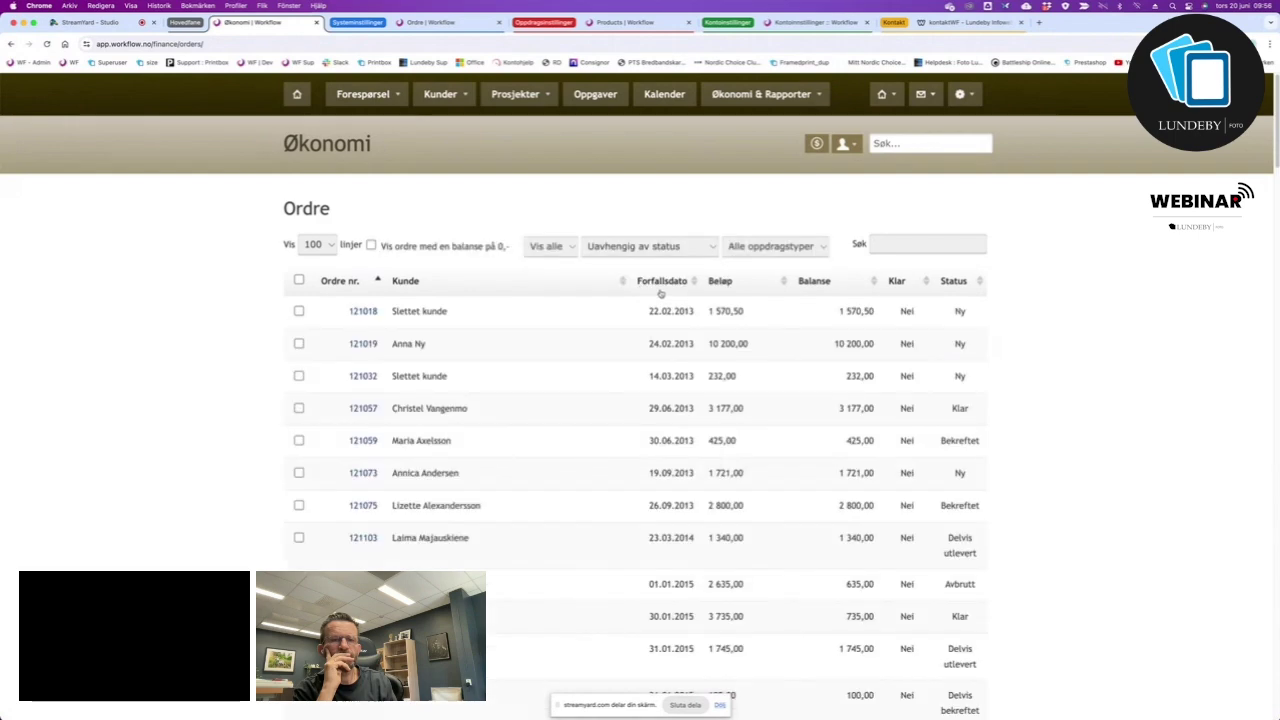
Filter orders to Påbegynt and sort by Ordre nr. descending.
click(692, 252)
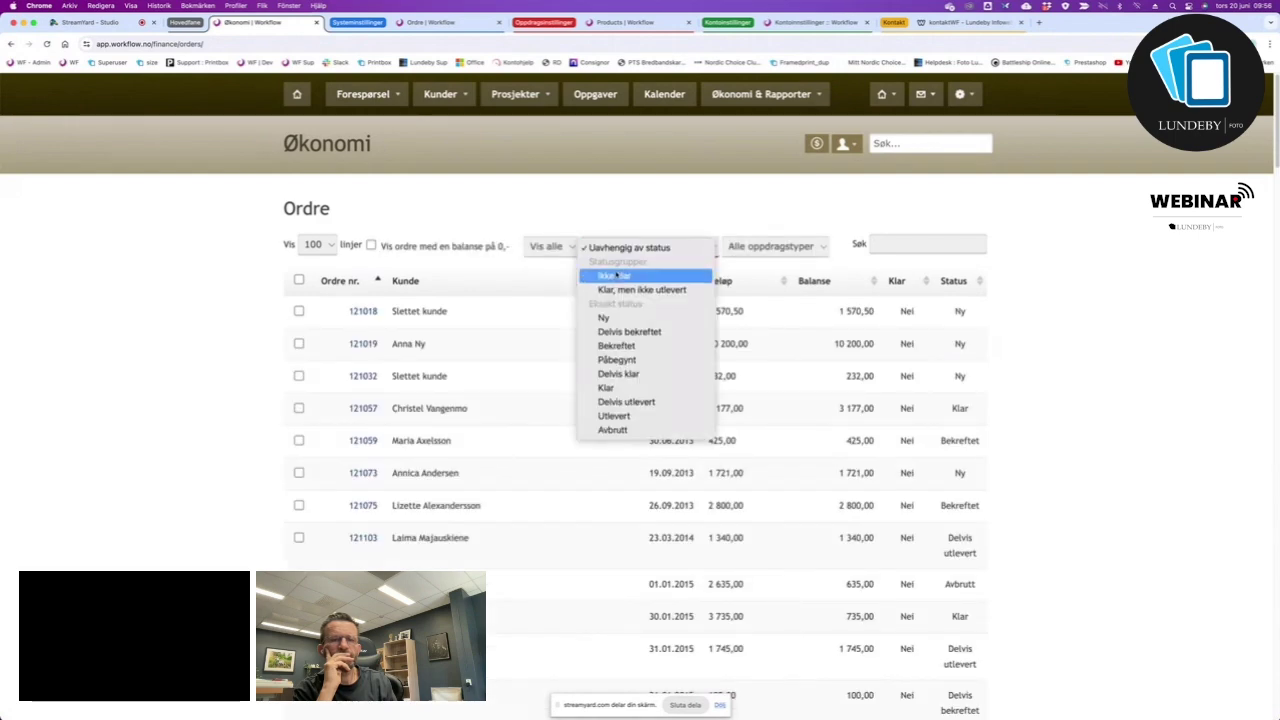
click(632, 358)
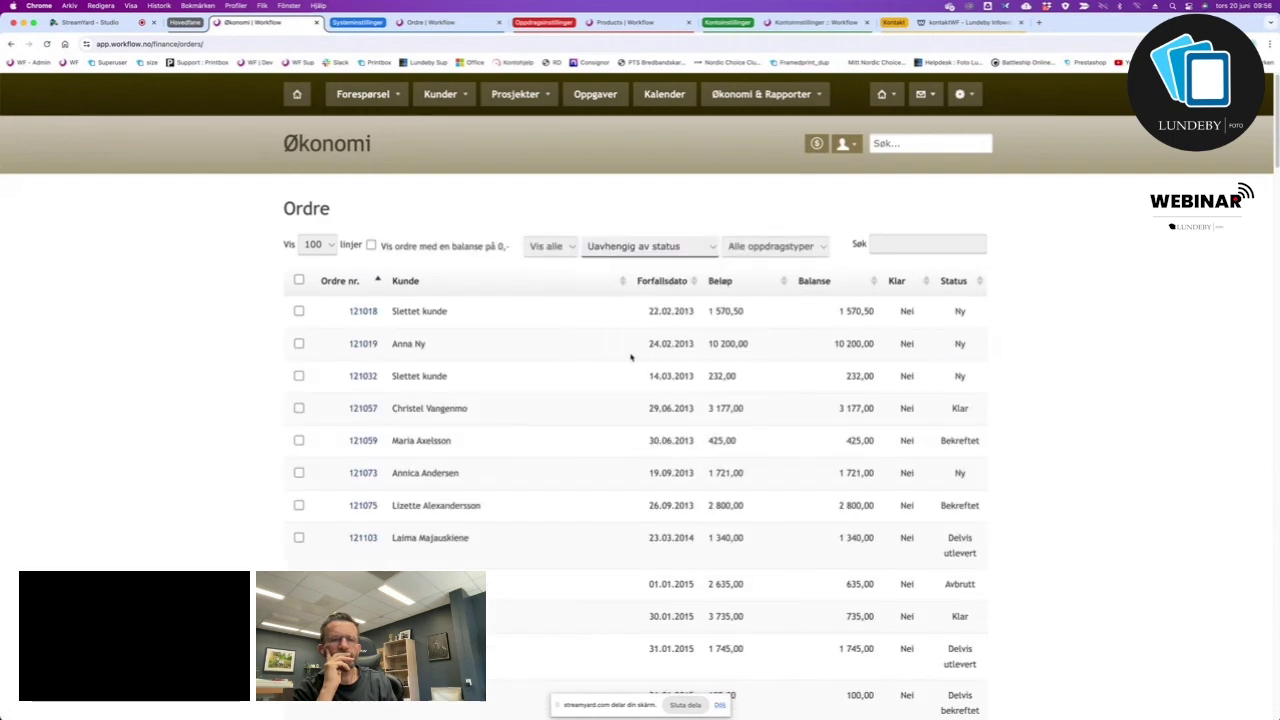
scroll(751, 446, down, 15)
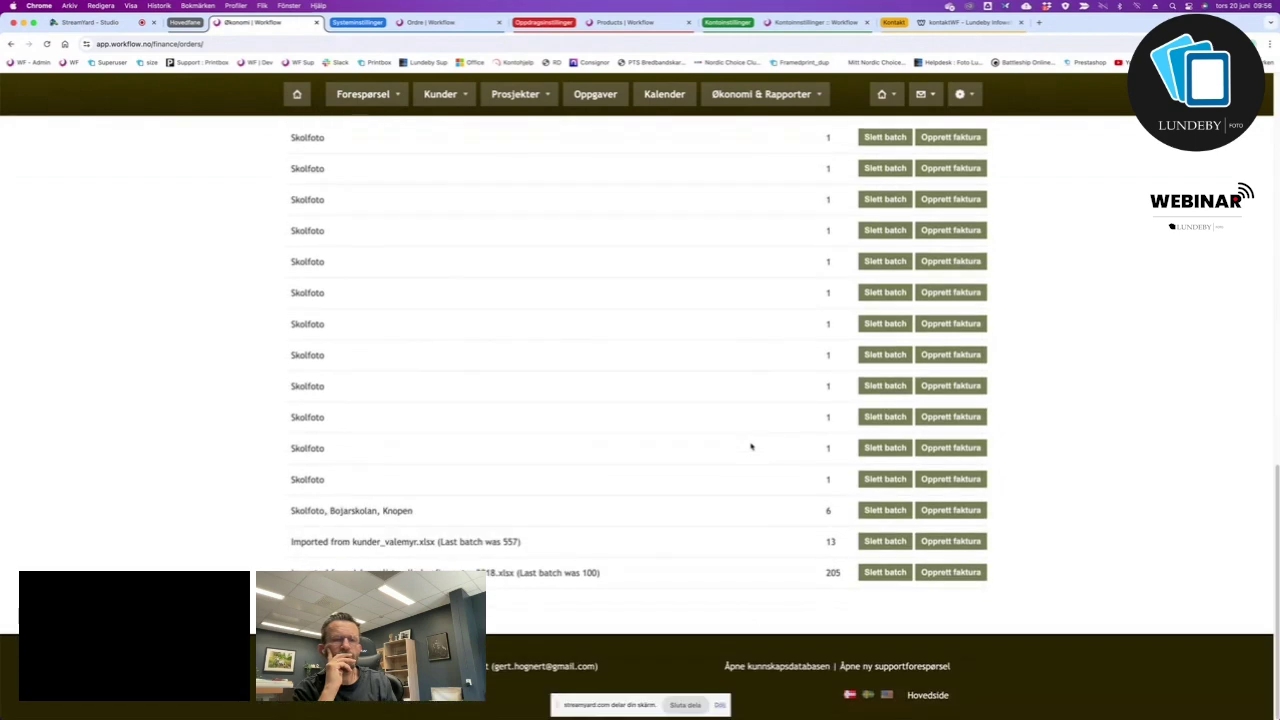
scroll(751, 446, up, 10)
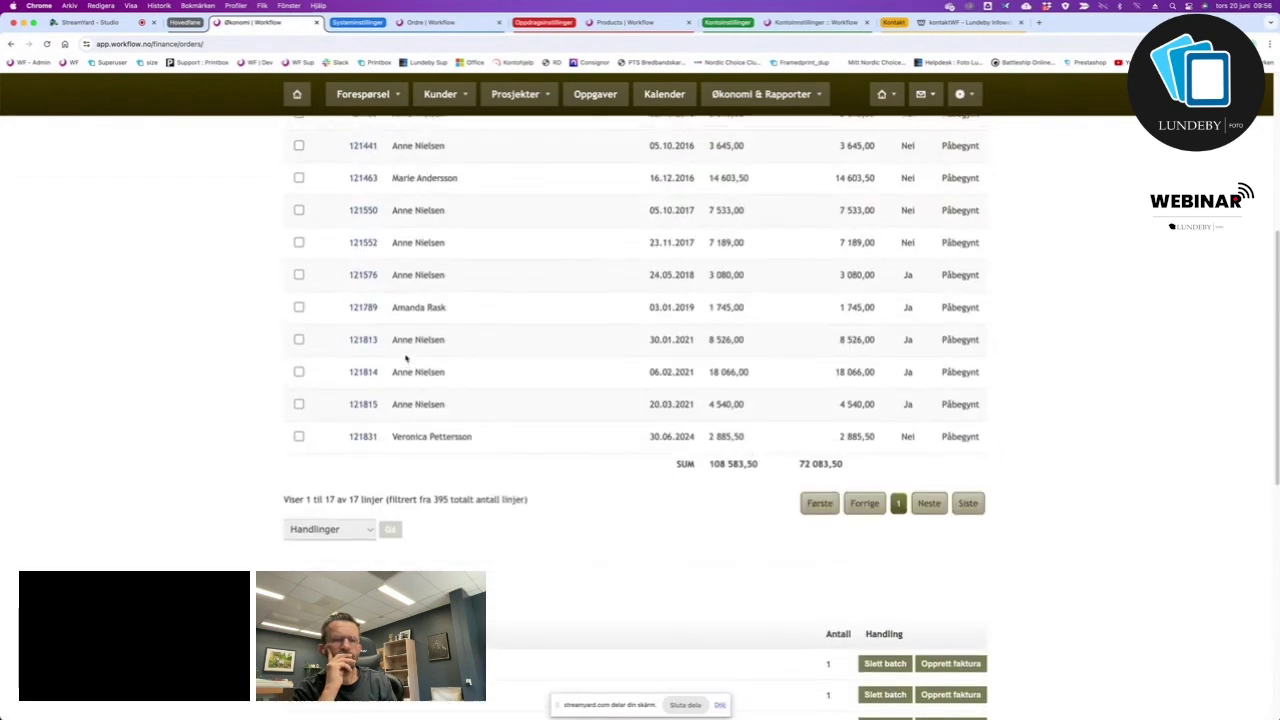
scroll(486, 357, up, 5)
click(378, 281)
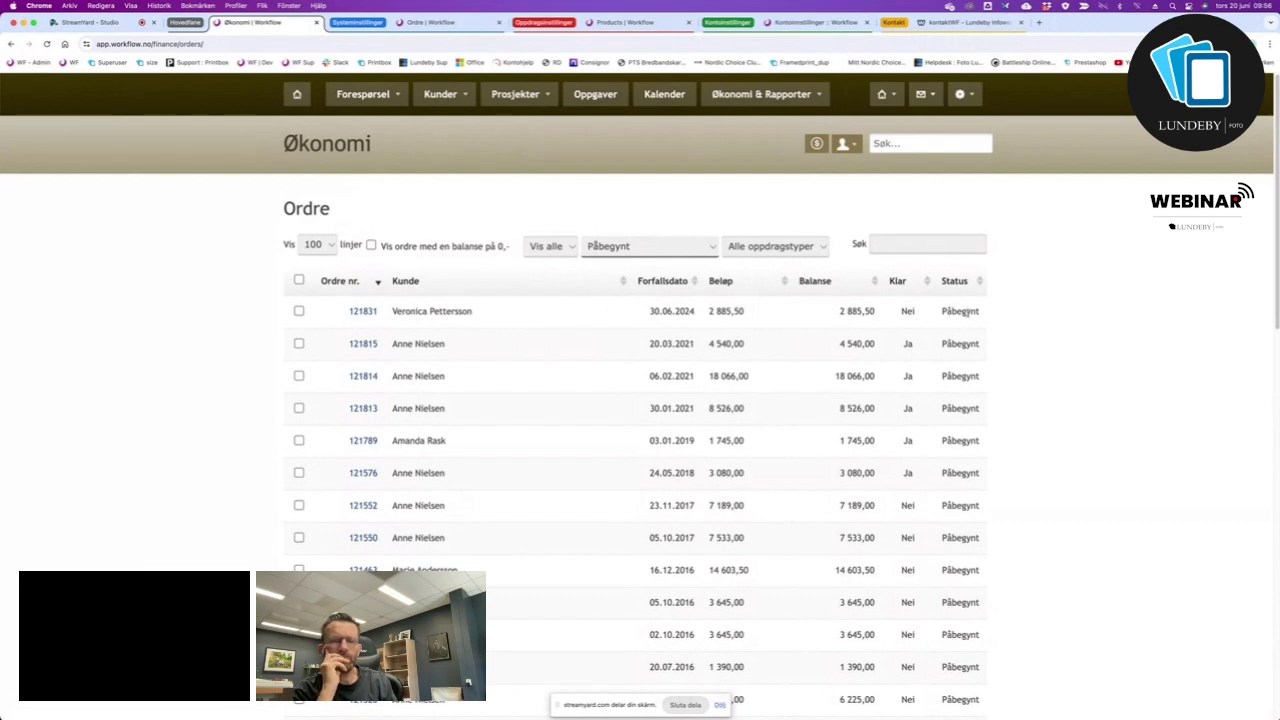
Change the status filter to Ny, then to Delvis utlevert.
click(706, 248)
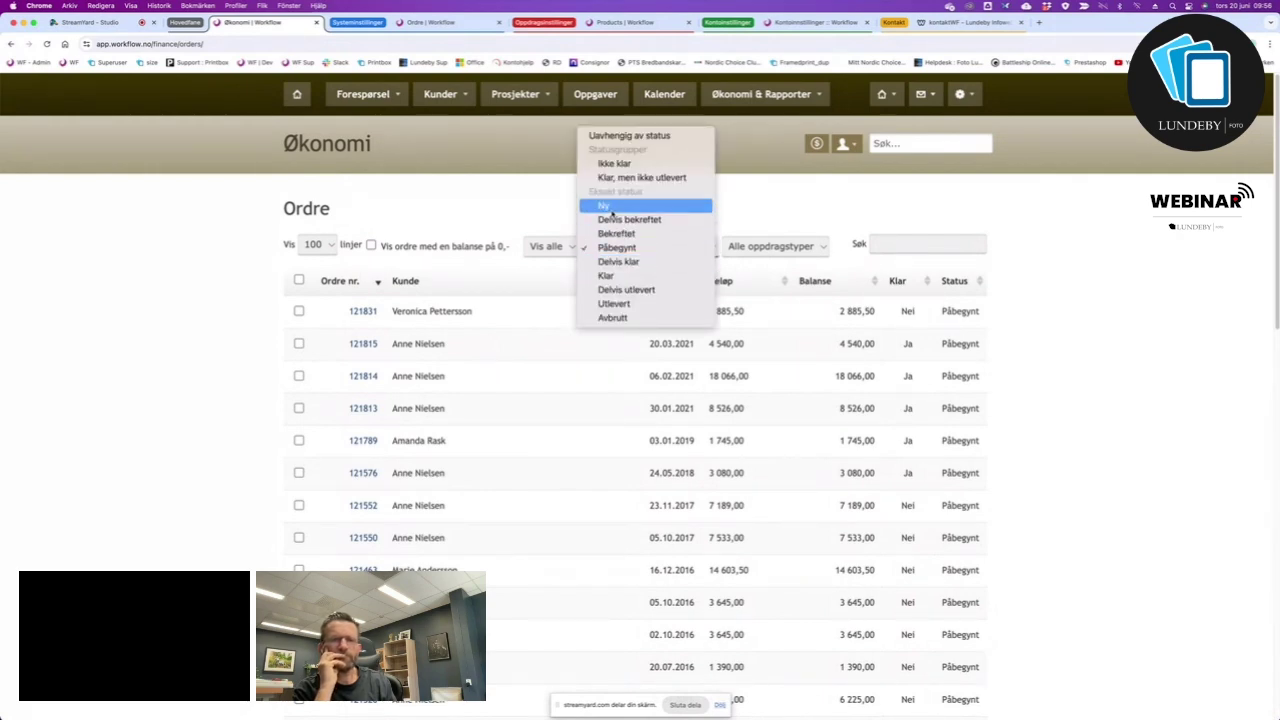
click(614, 206)
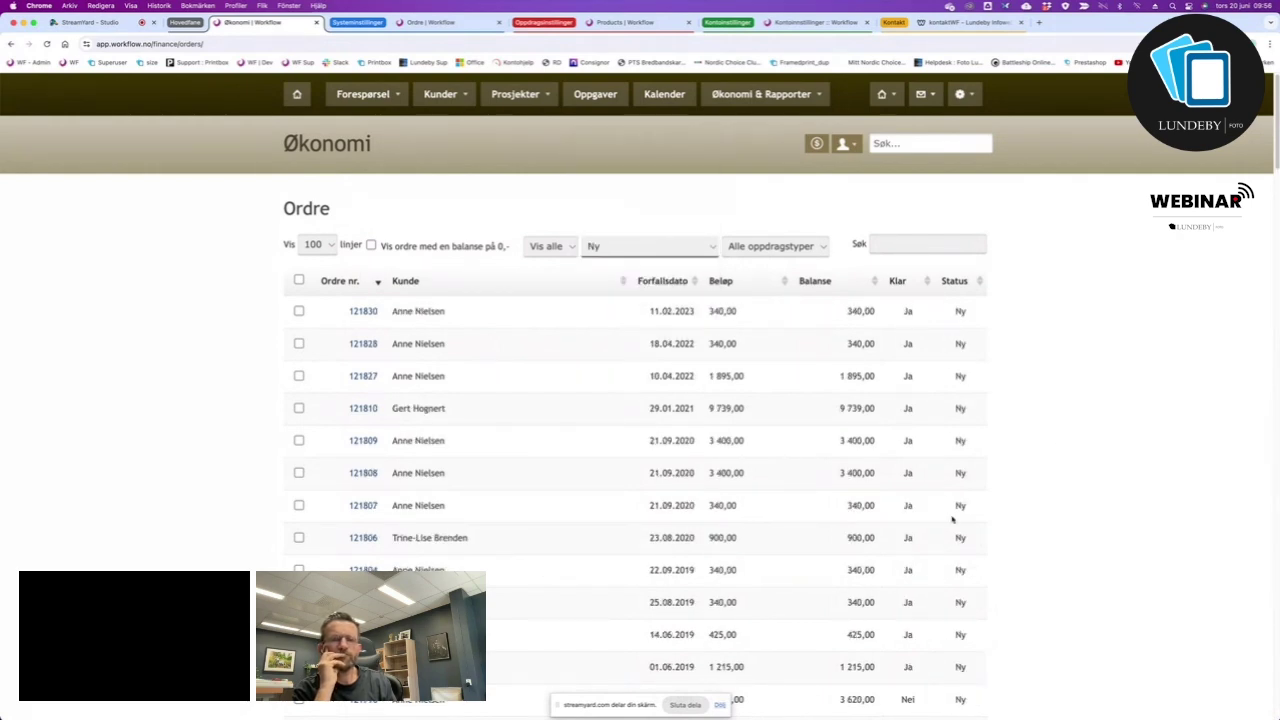
scroll(1034, 520, down, 2)
scroll(1034, 520, up, 2)
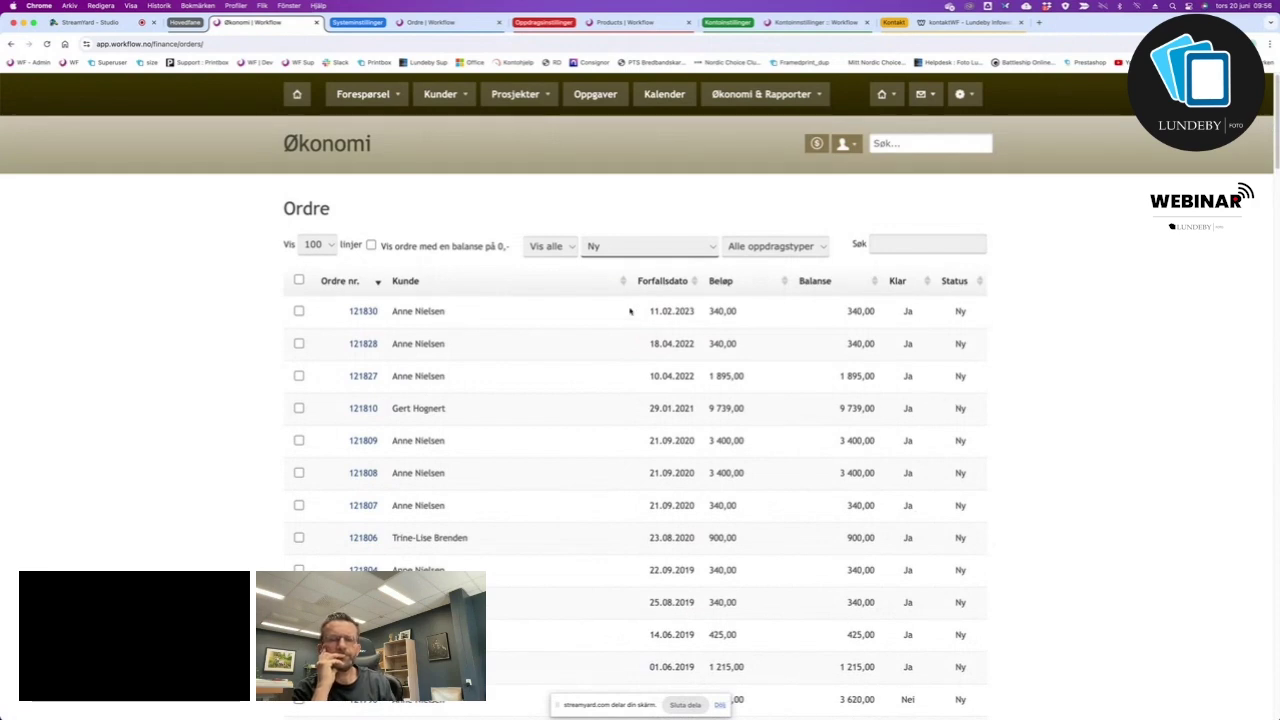
click(713, 249)
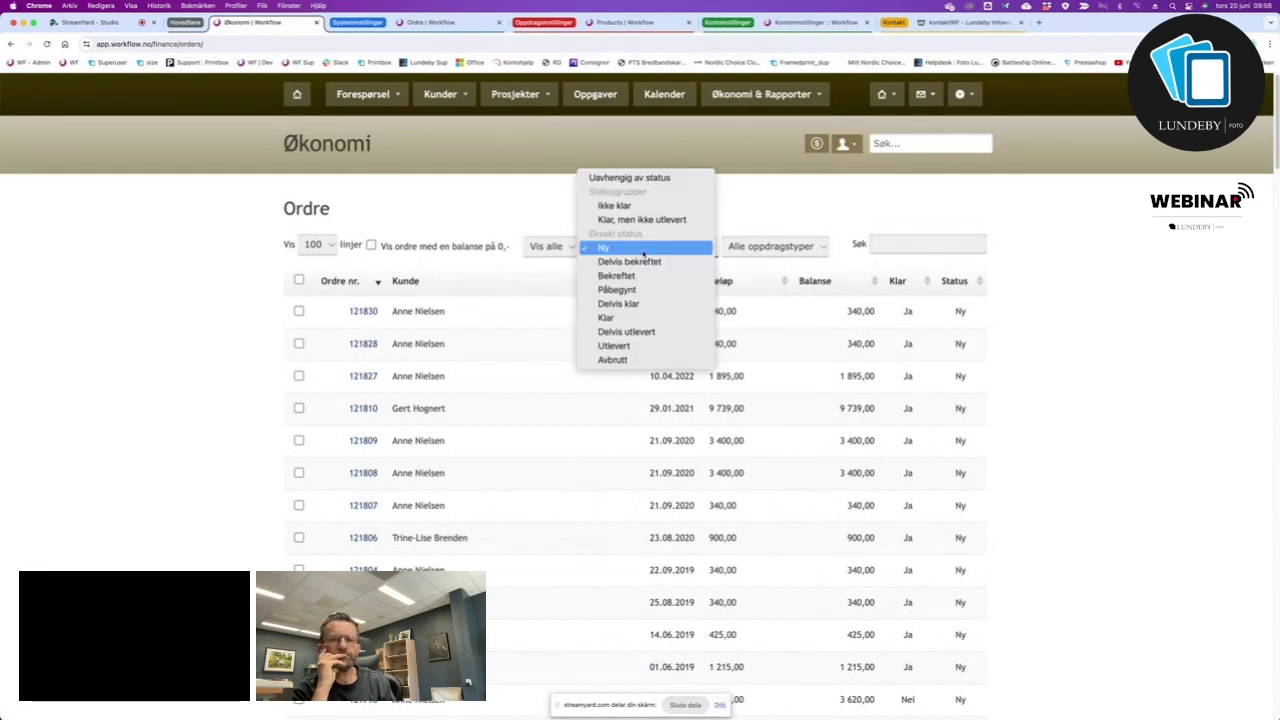
click(645, 333)
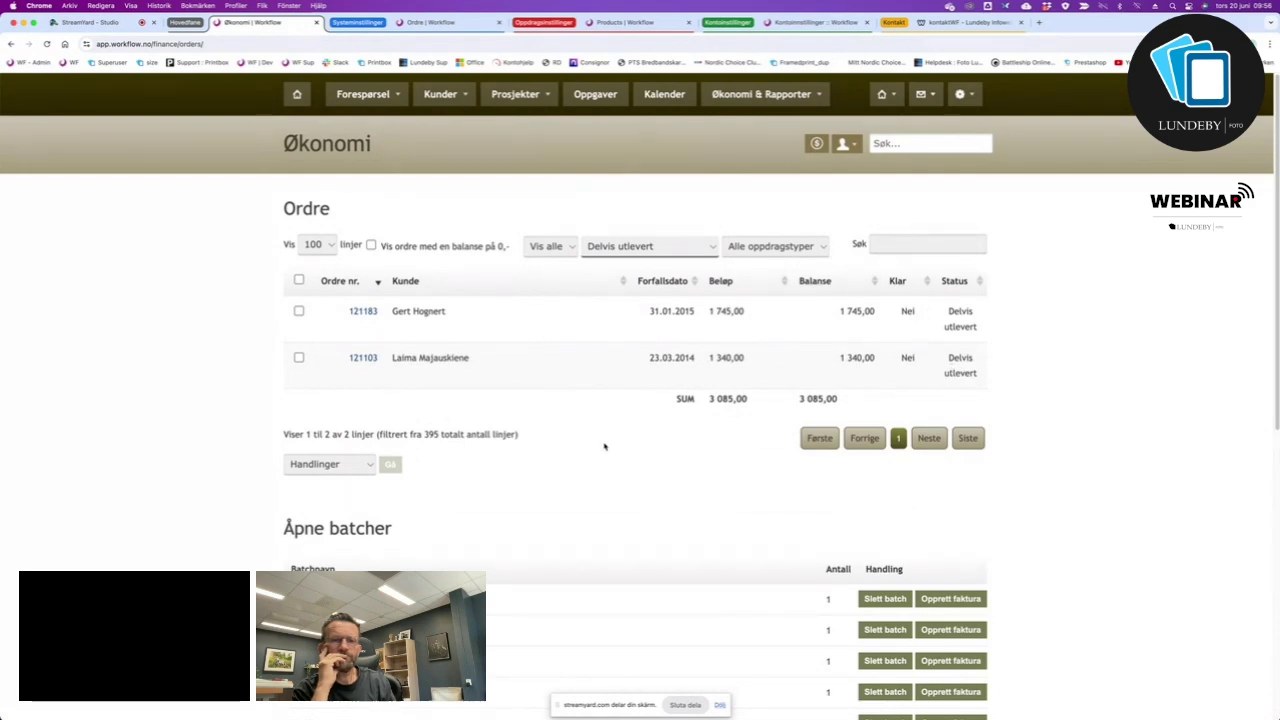
scroll(604, 446, down, 10)
scroll(604, 446, up, 10)
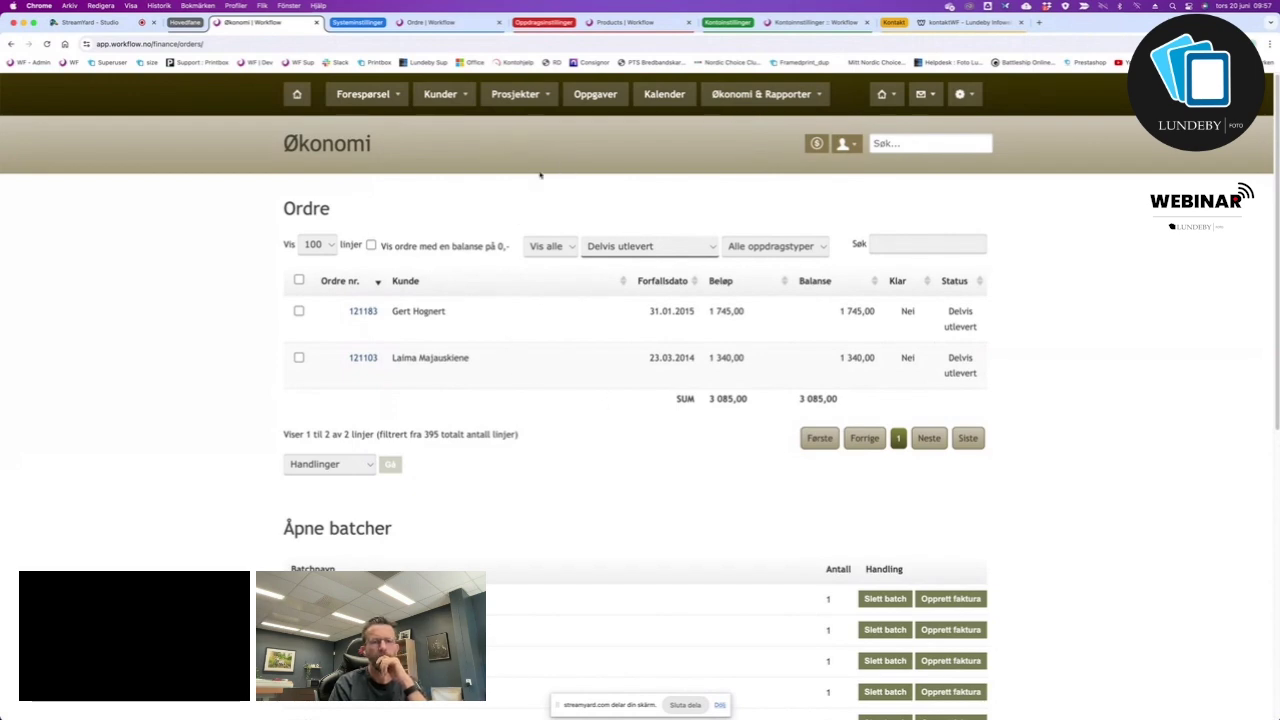
Create an invoice from the order dated 20.06.2024, totalling 2 885,50.
click(430, 22)
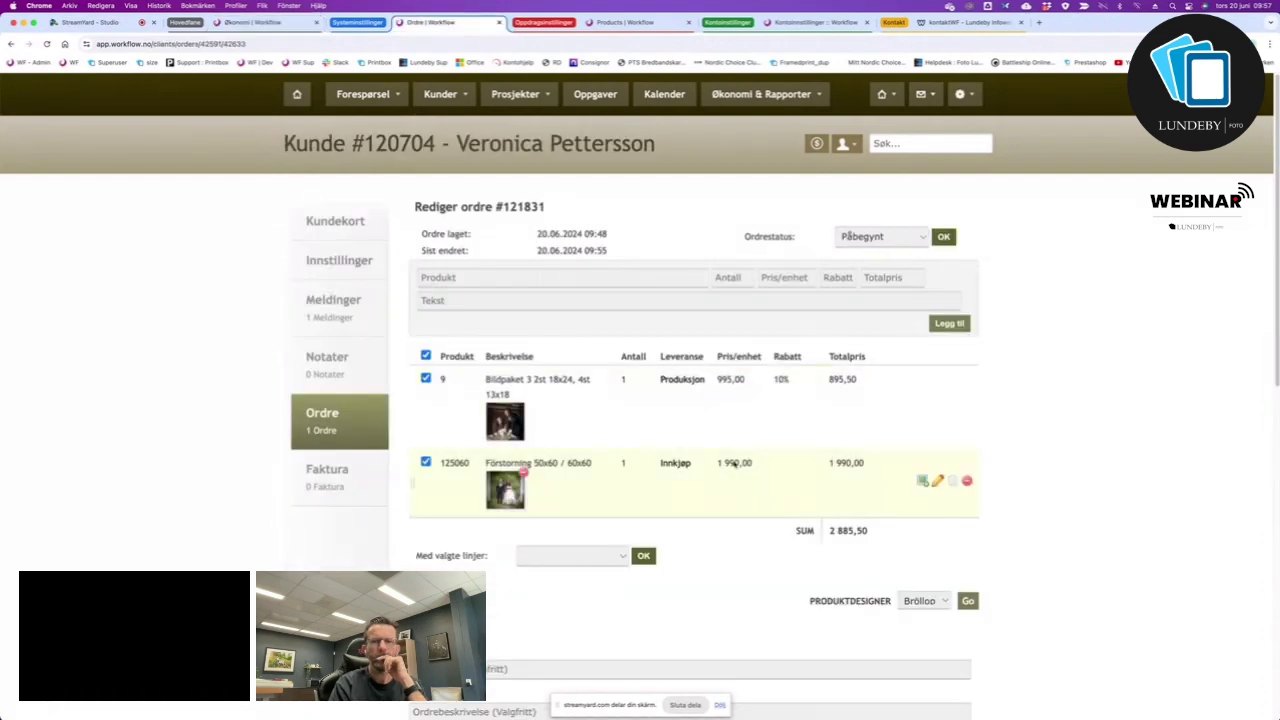
scroll(645, 408, down, 6)
scroll(645, 408, up, 5)
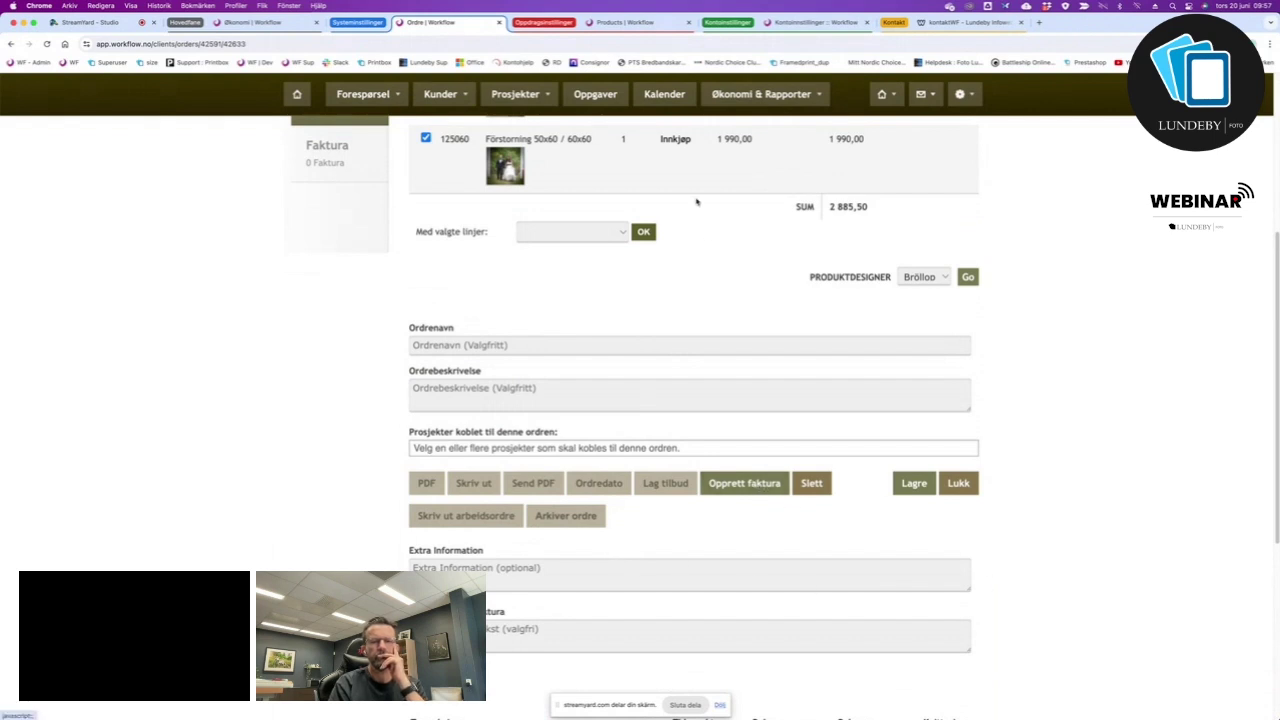
scroll(695, 198, up, 2)
scroll(698, 240, down, 2)
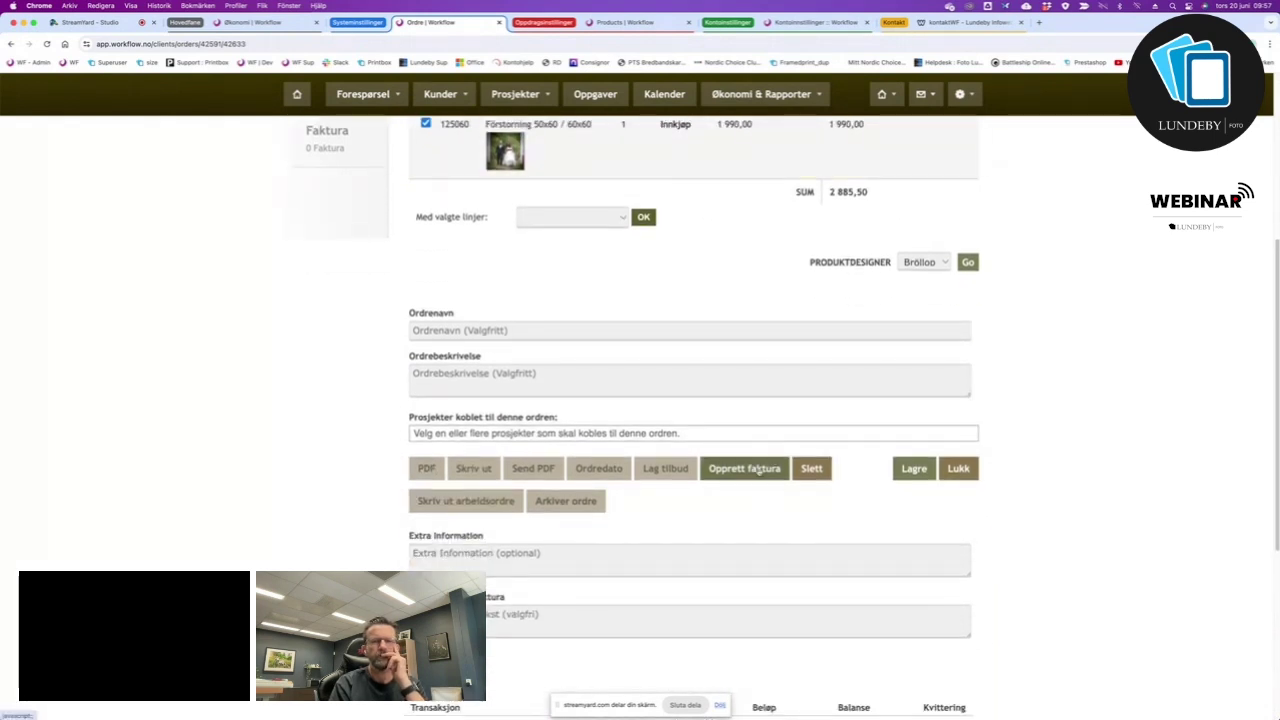
click(753, 469)
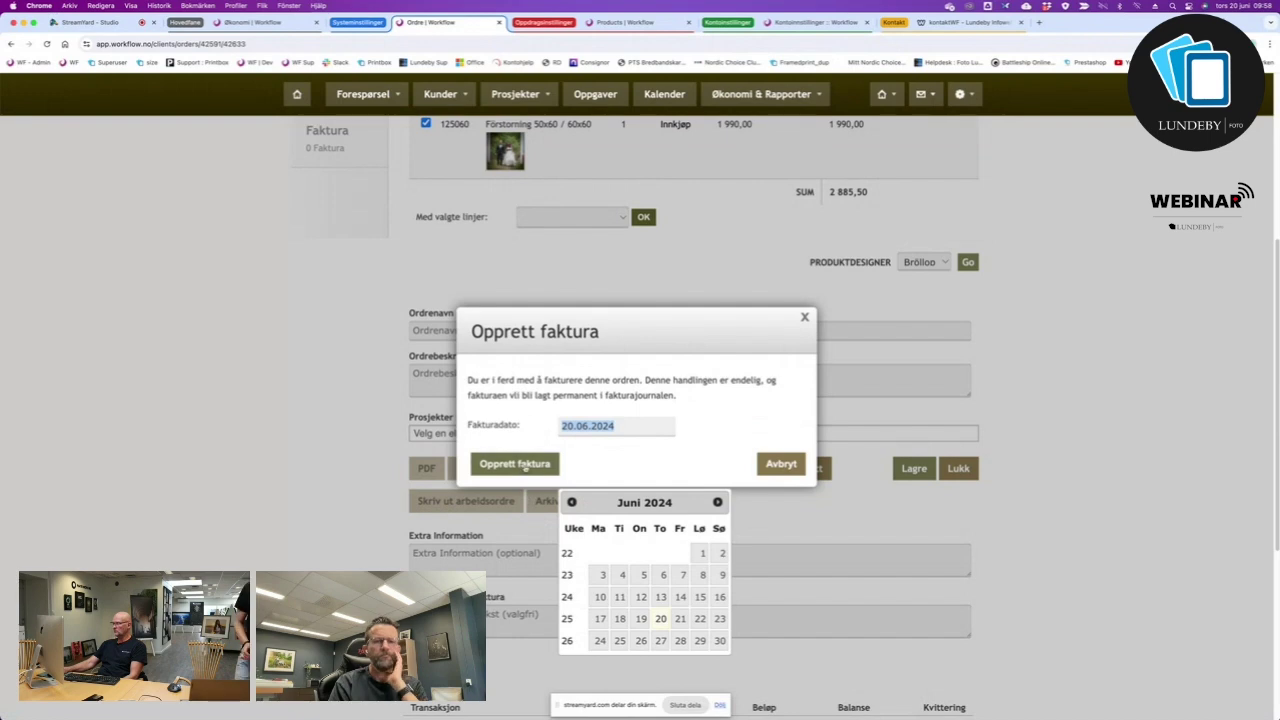
click(524, 466)
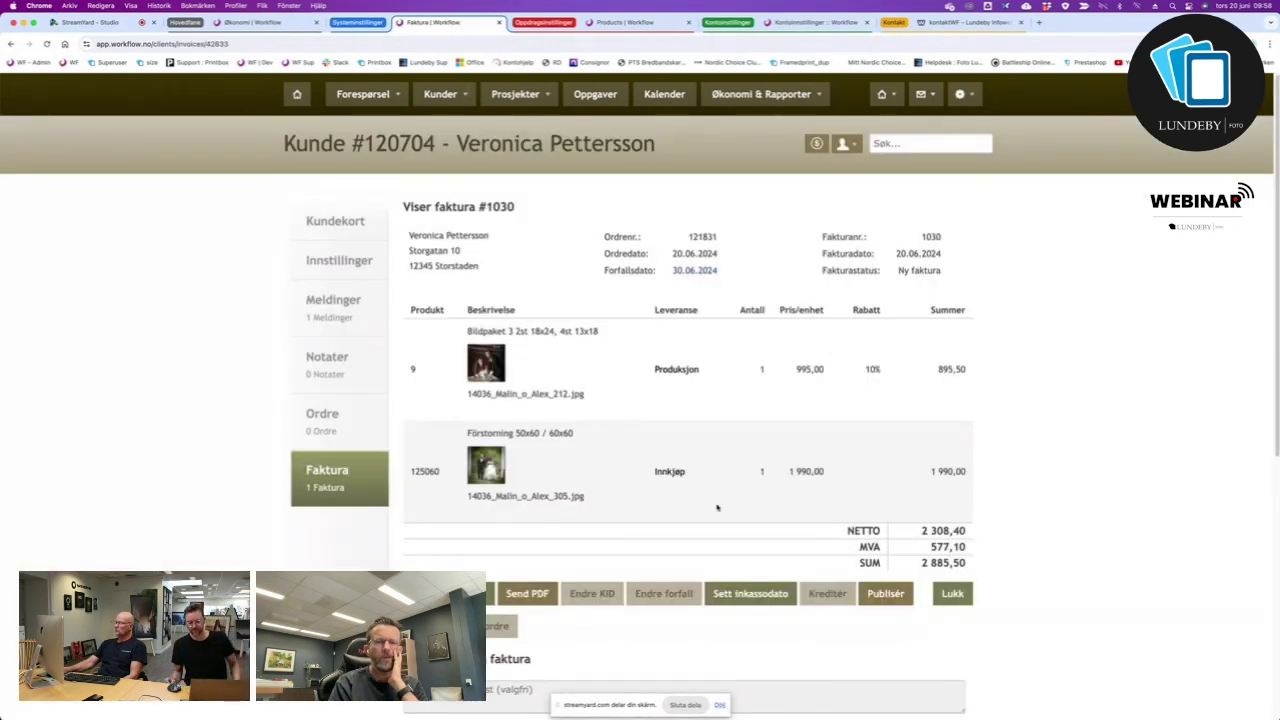
Publish the new invoice to the customer.
scroll(700, 640, down, 2)
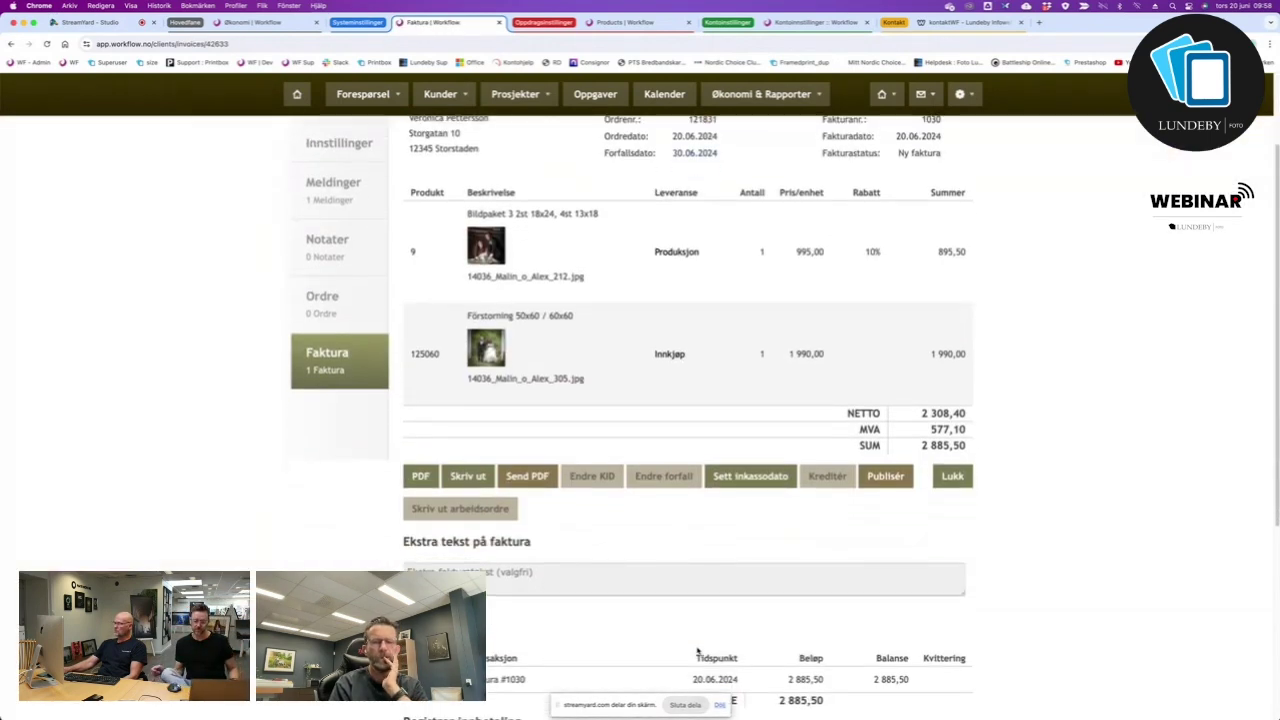
scroll(697, 651, up, 2)
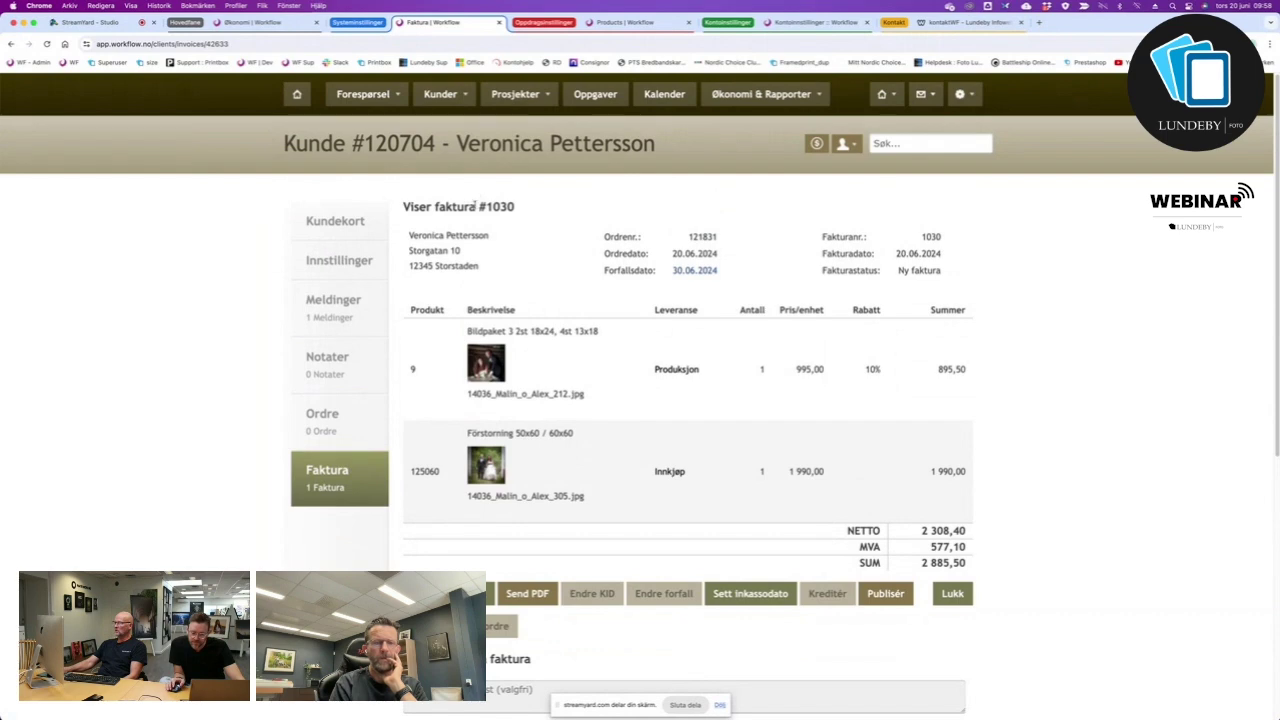
drag(476, 204, 528, 208)
scroll(634, 590, down, 4)
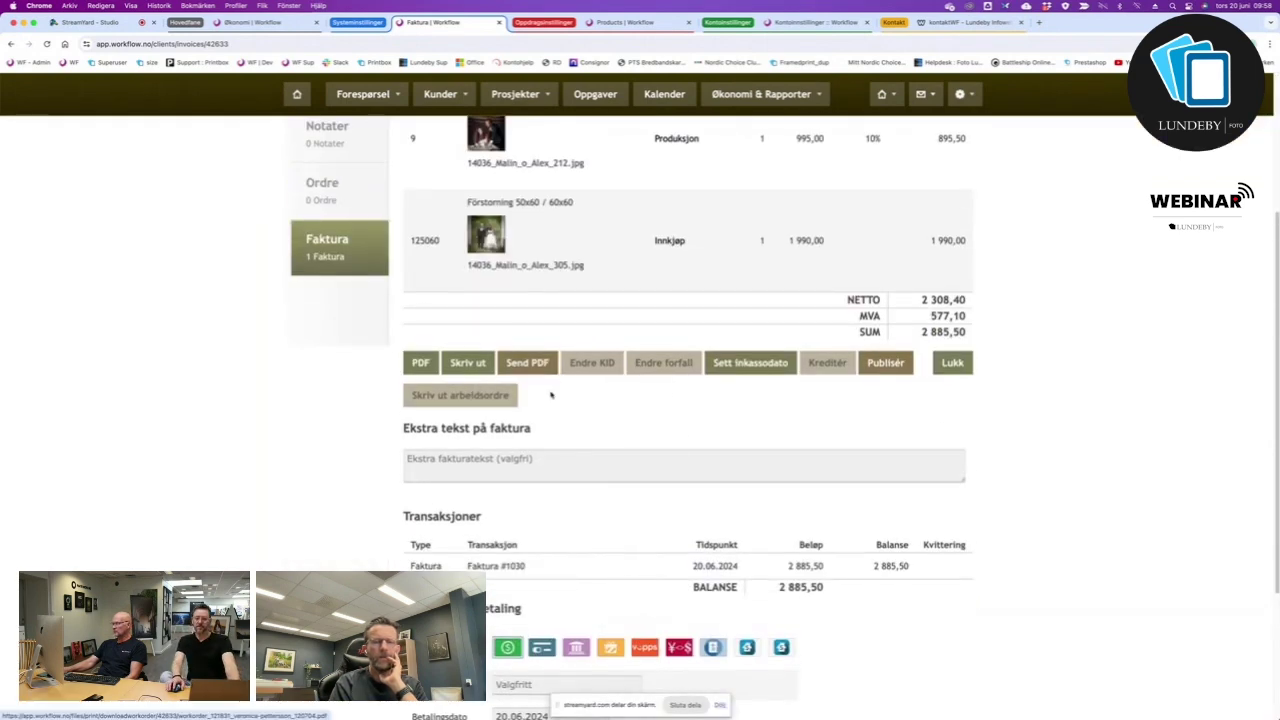
click(891, 366)
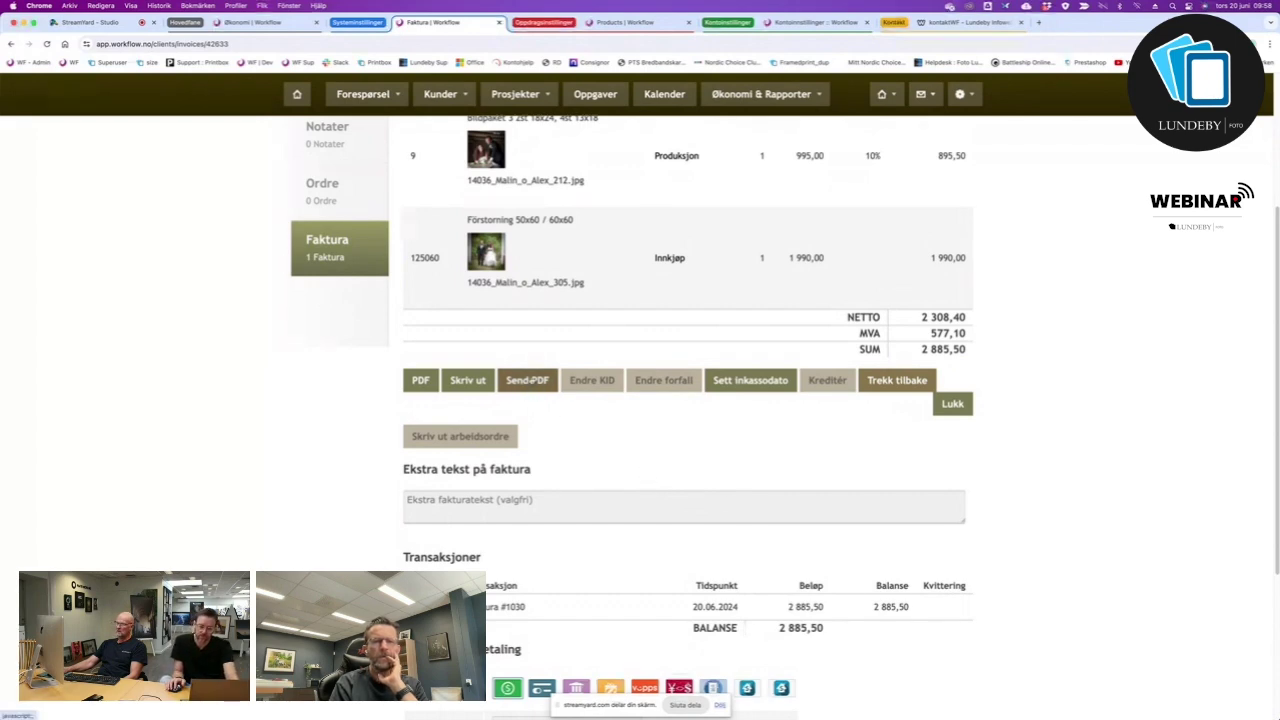
E-mail the invoice as a PDF, confirming with Ja, and view Kontoinnstillinger.
click(530, 388)
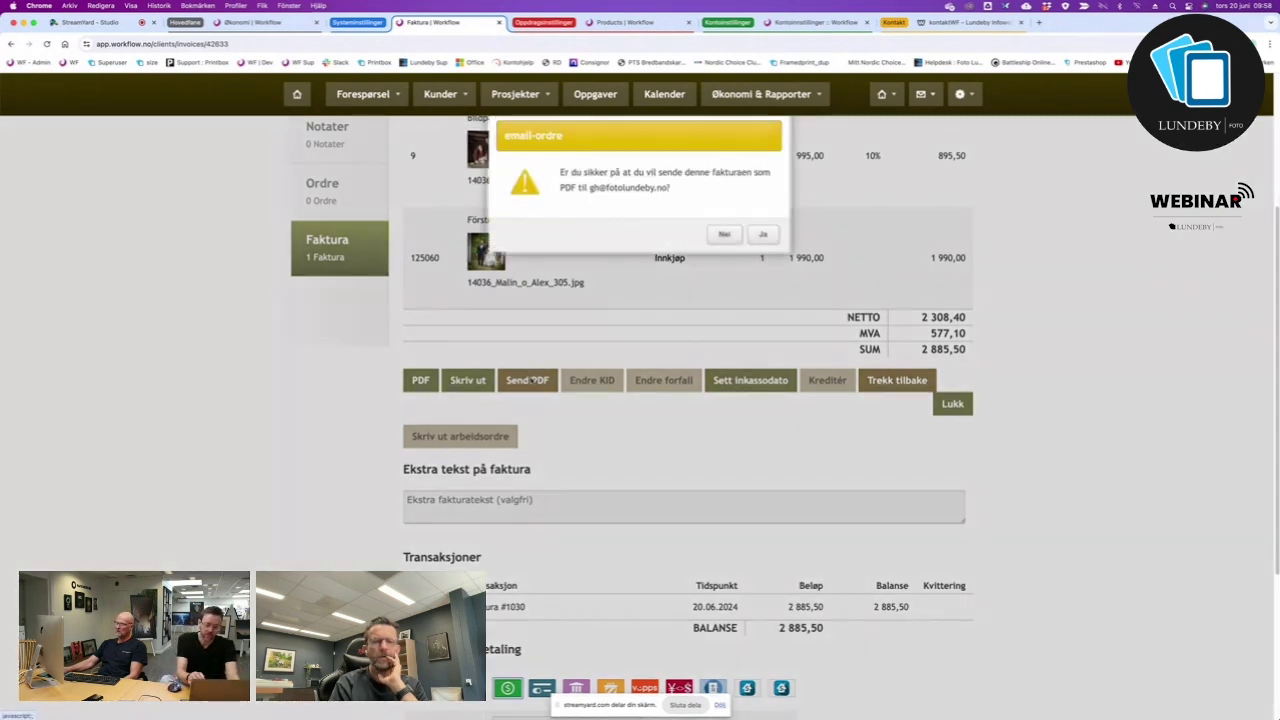
click(763, 234)
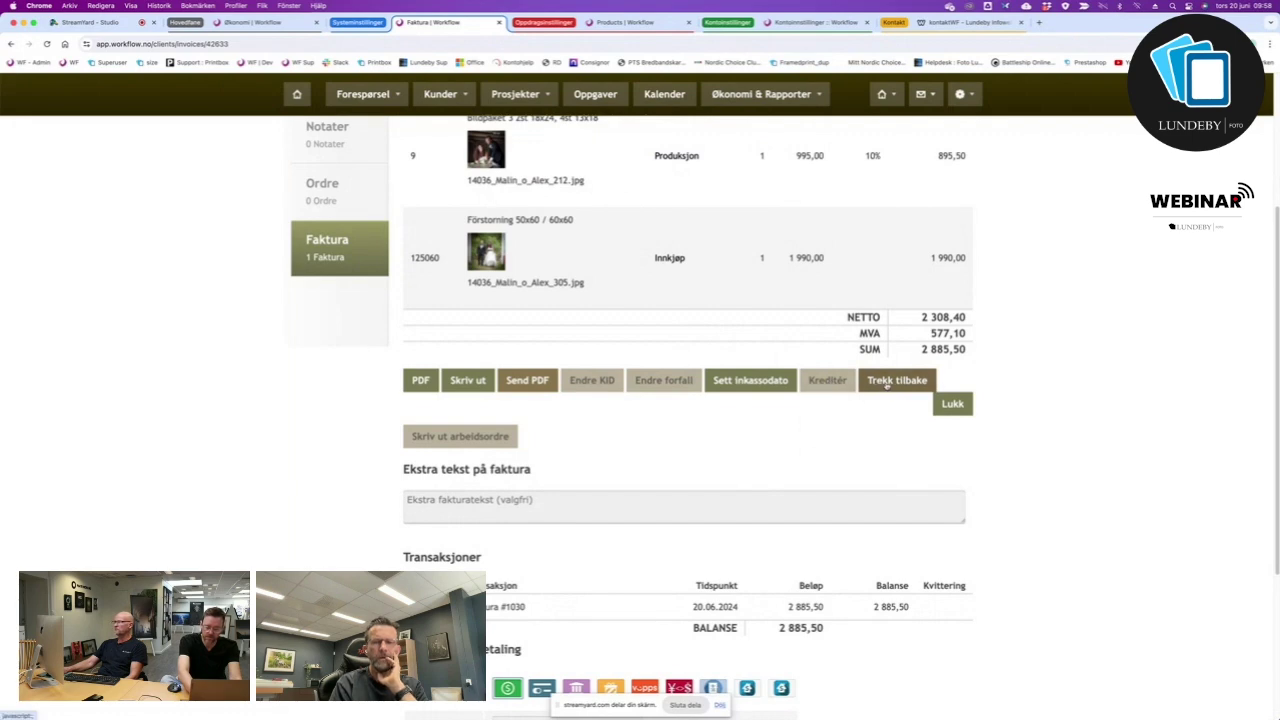
click(820, 22)
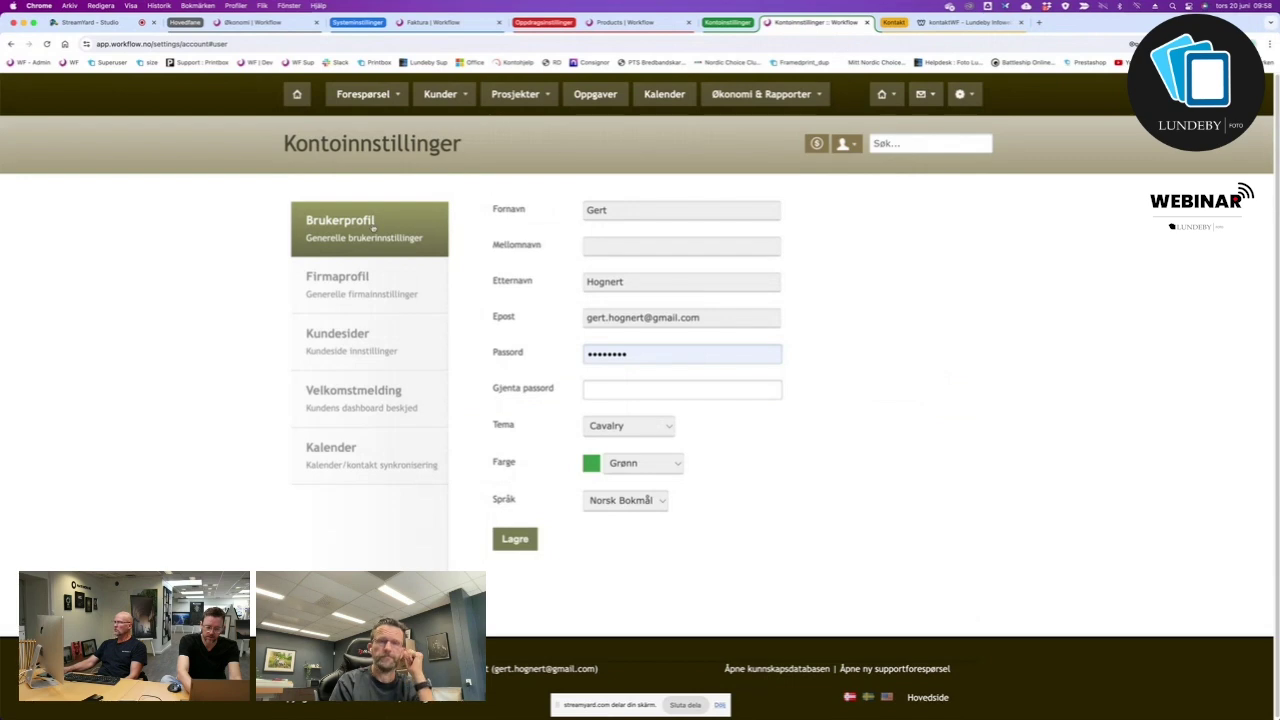
Check the customer's page and Kundeweb invoices, then open Økonomi & Rapporter > Ordre.
click(298, 95)
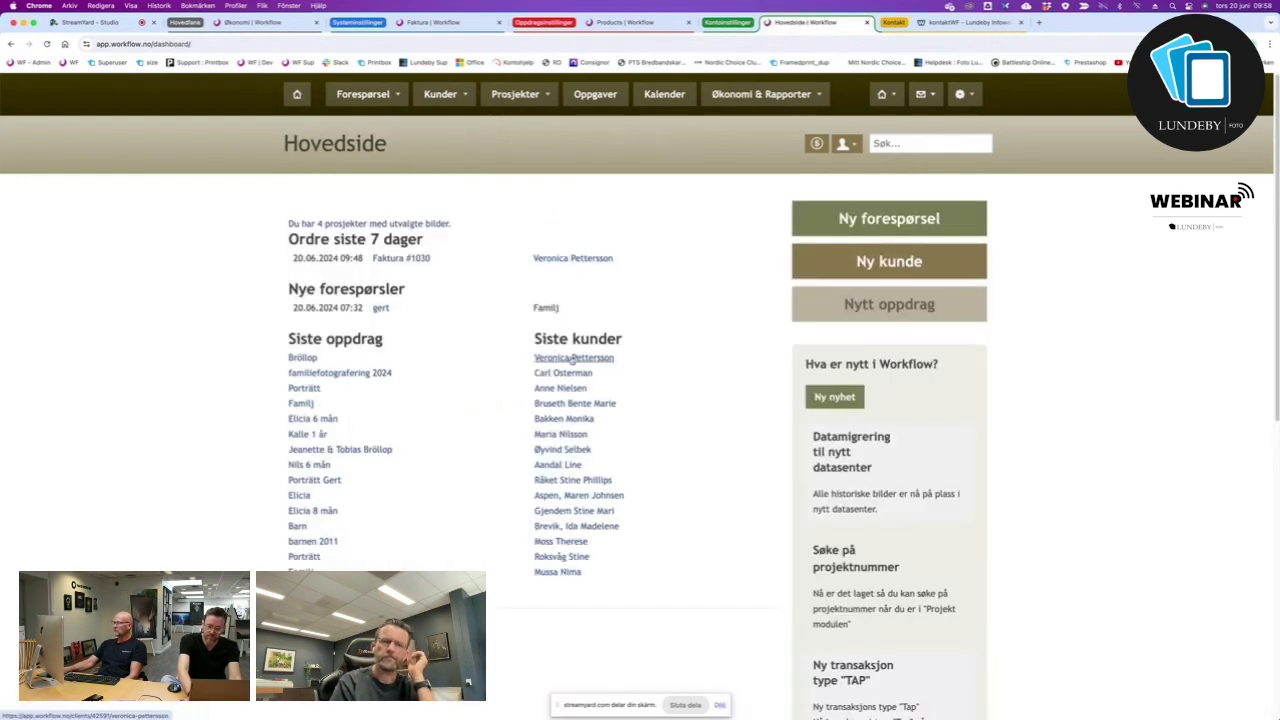
click(572, 360)
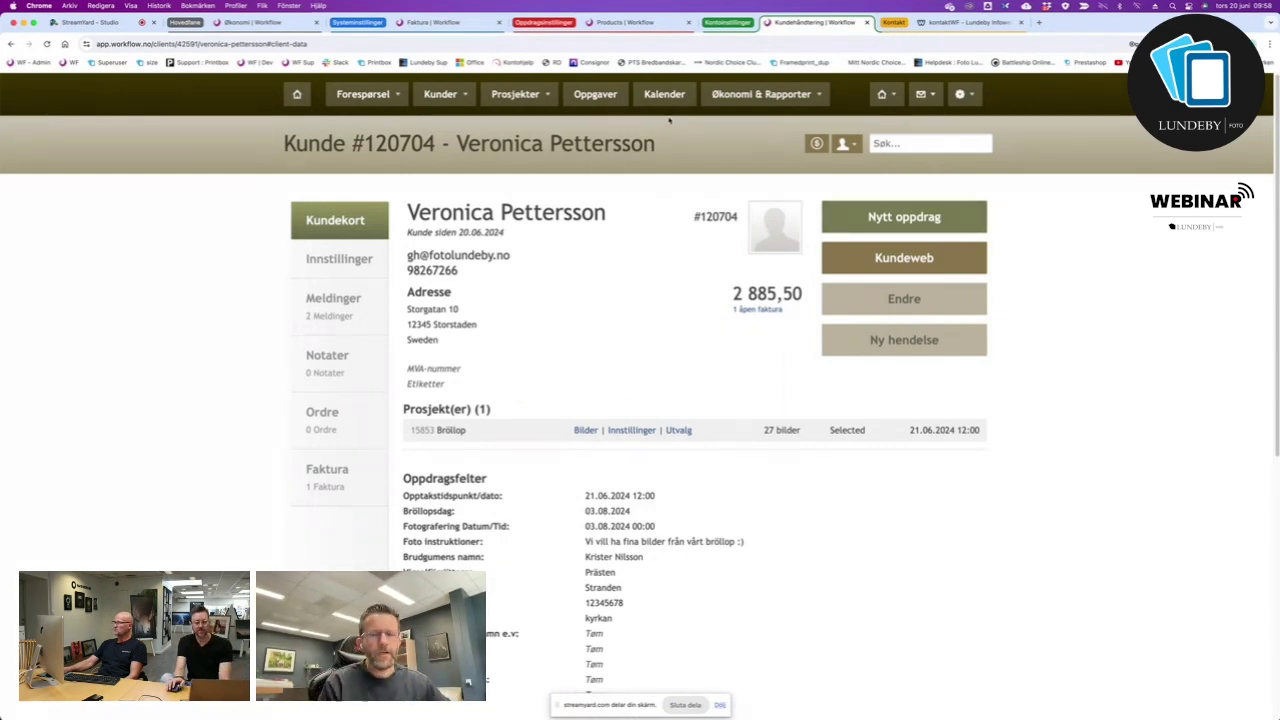
click(912, 259)
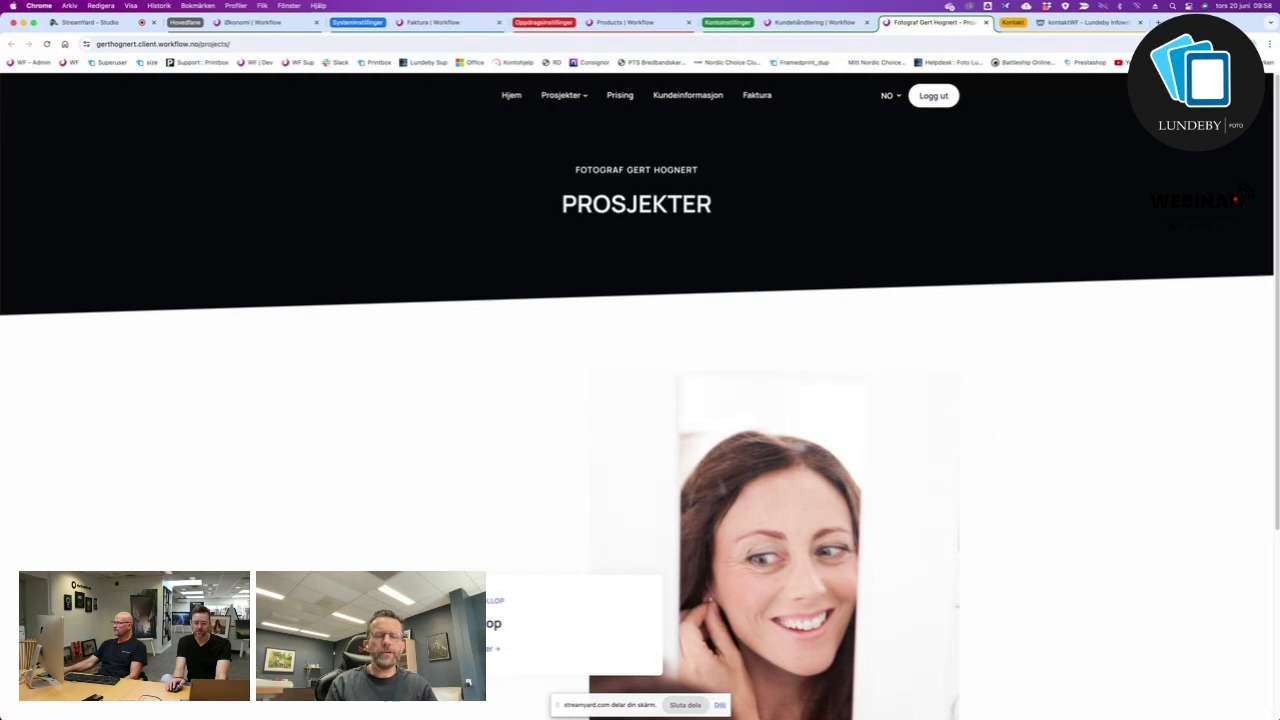
click(759, 95)
click(626, 22)
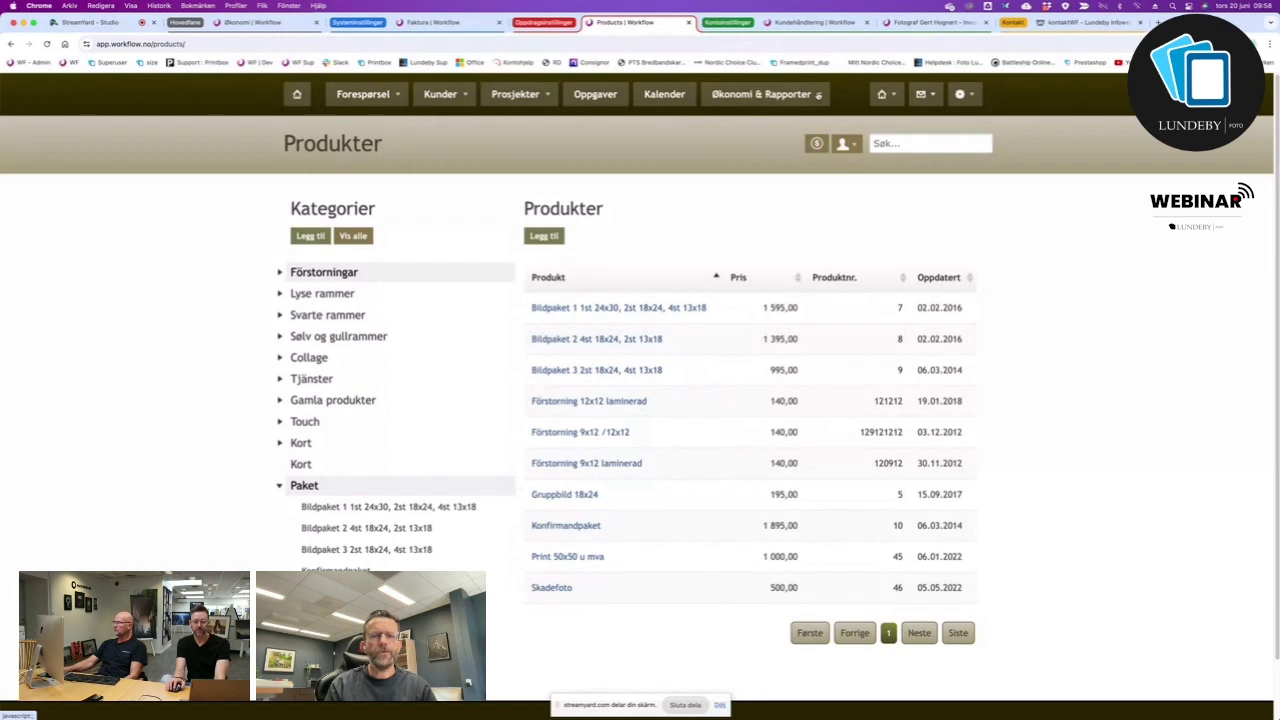
click(818, 95)
click(750, 177)
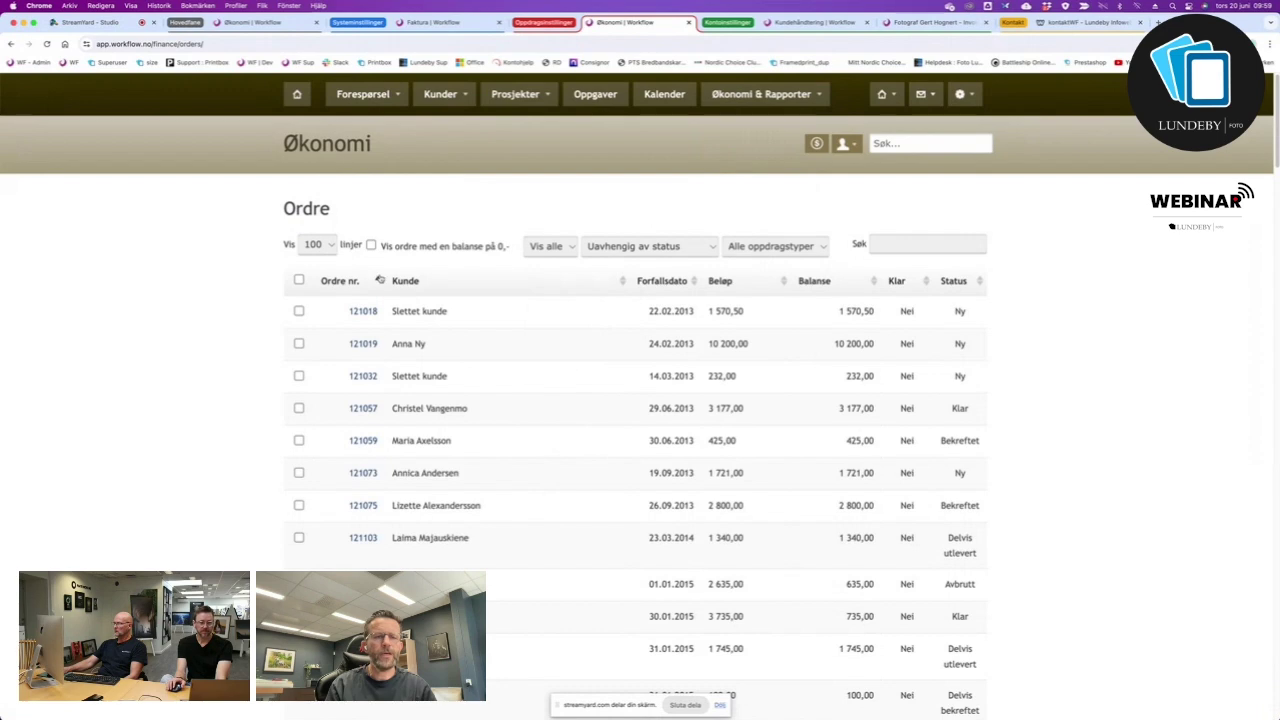
Open the newest order, #121830, and enter a card payment of 200 dated 20.06.2024.
click(380, 280)
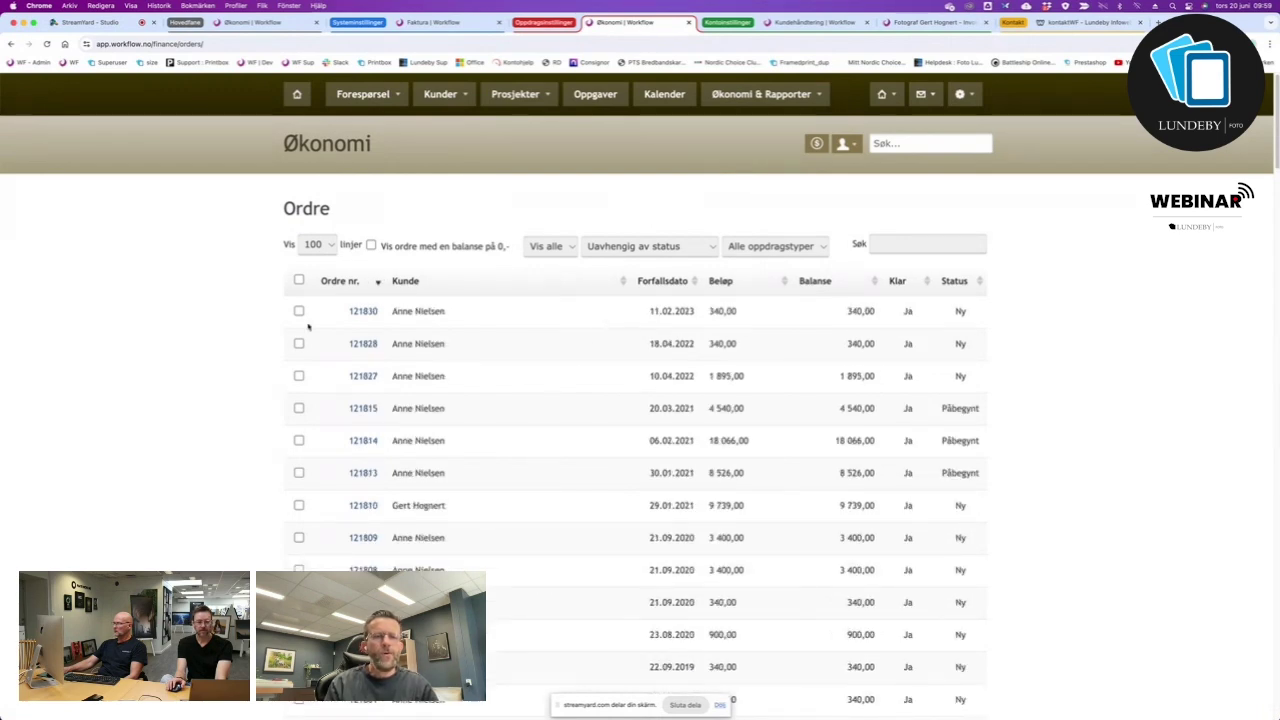
click(370, 313)
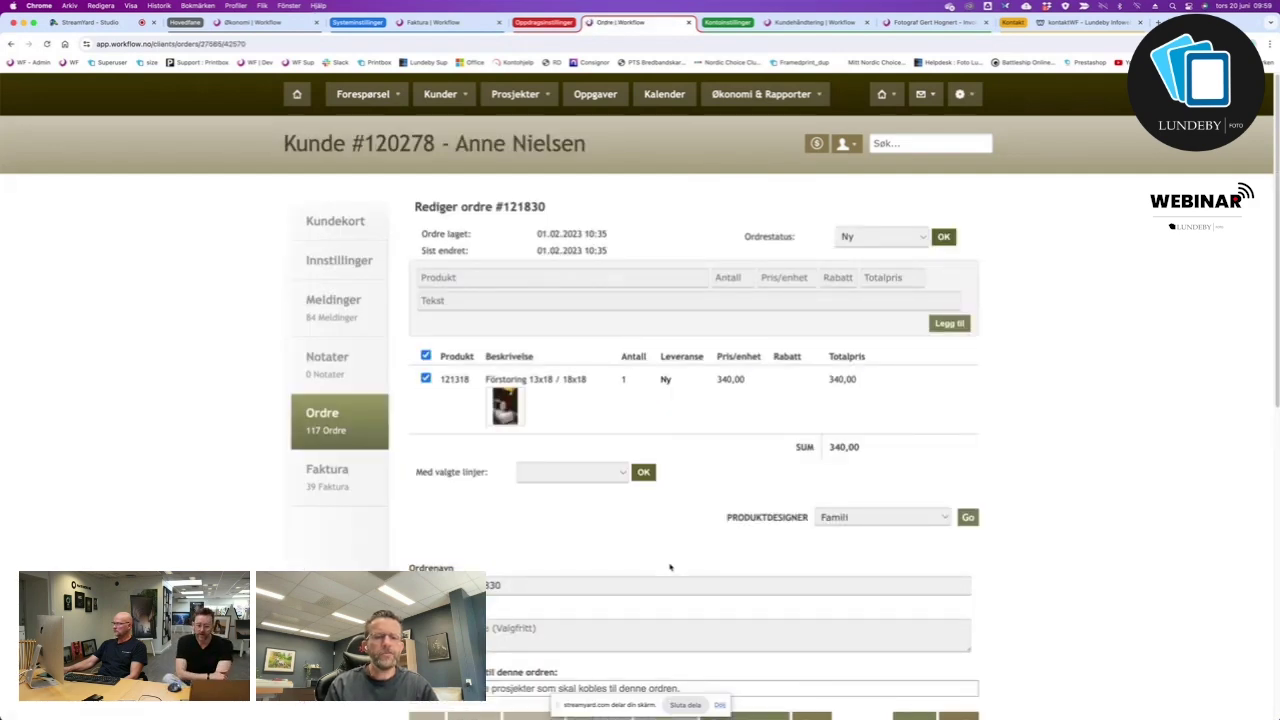
scroll(670, 567, down, 5)
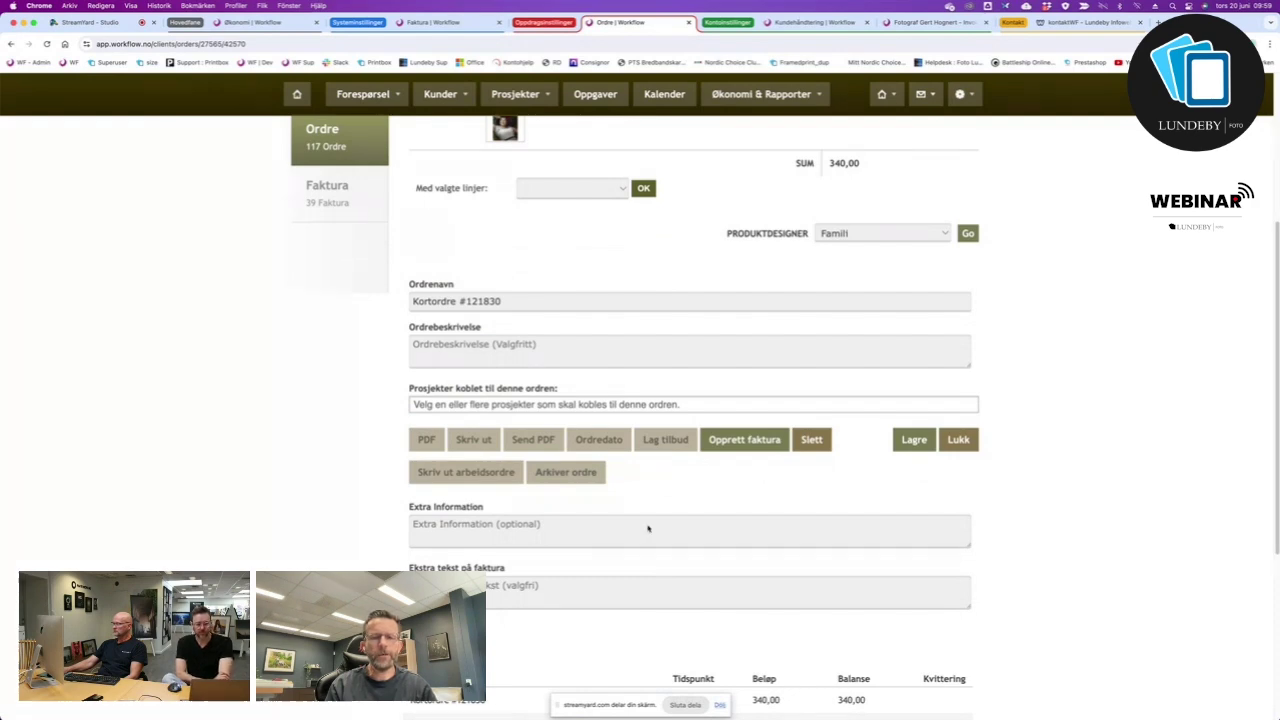
scroll(647, 528, down, 5)
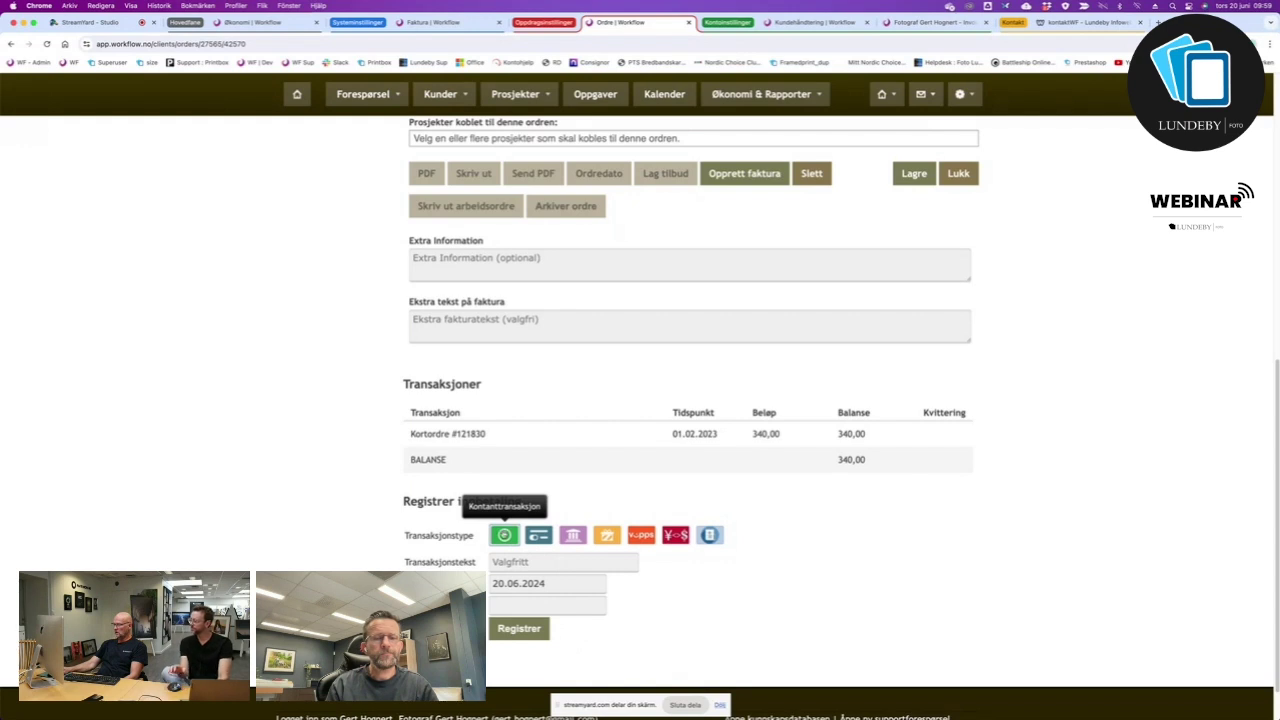
click(538, 535)
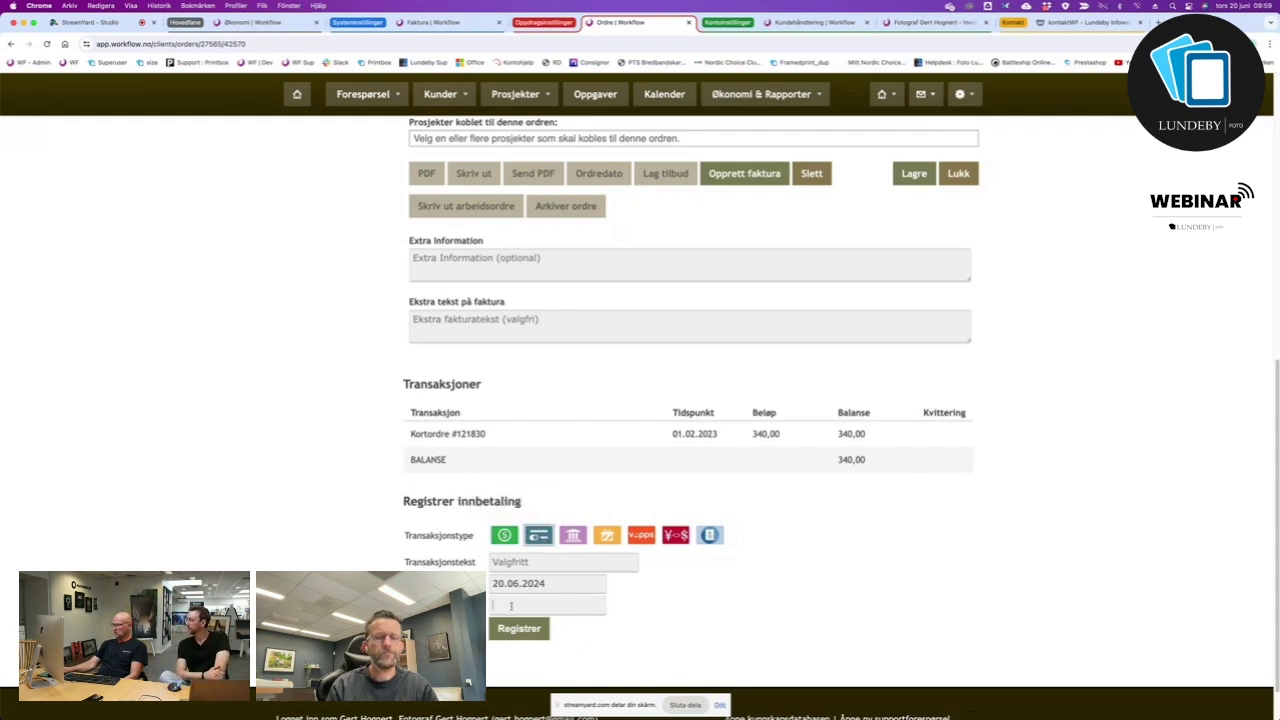
text(200)
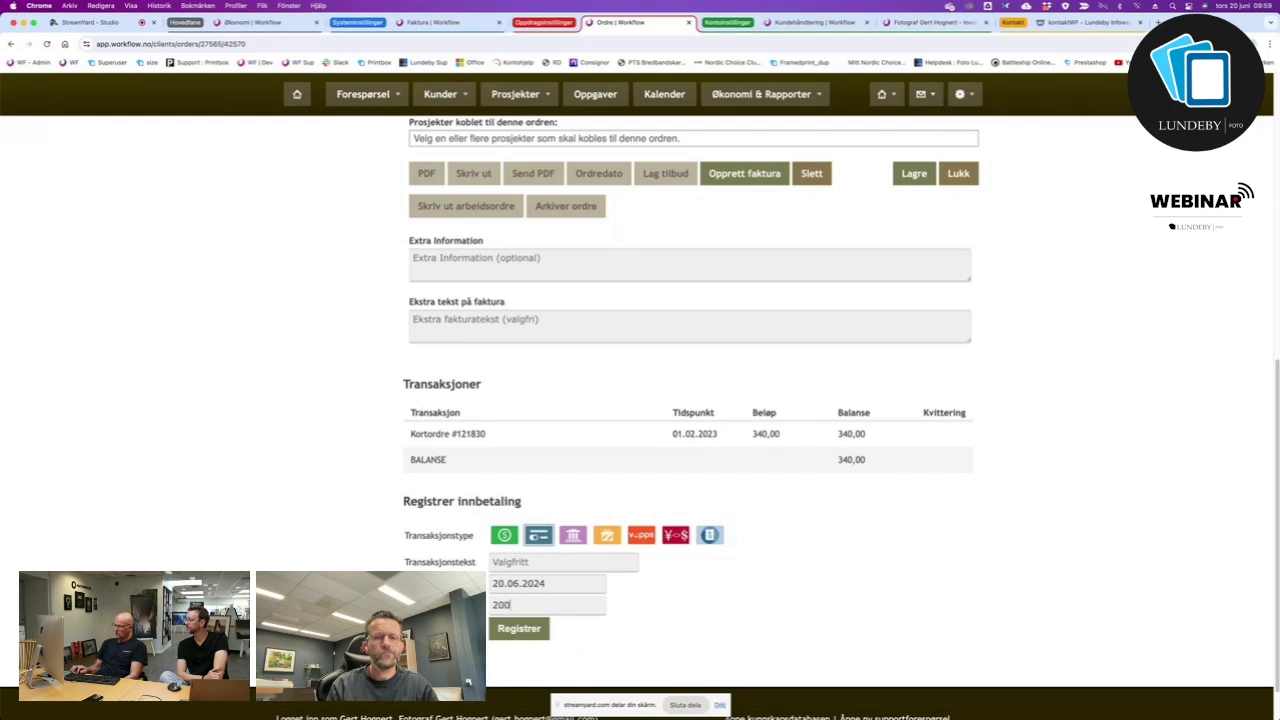
key(Return)
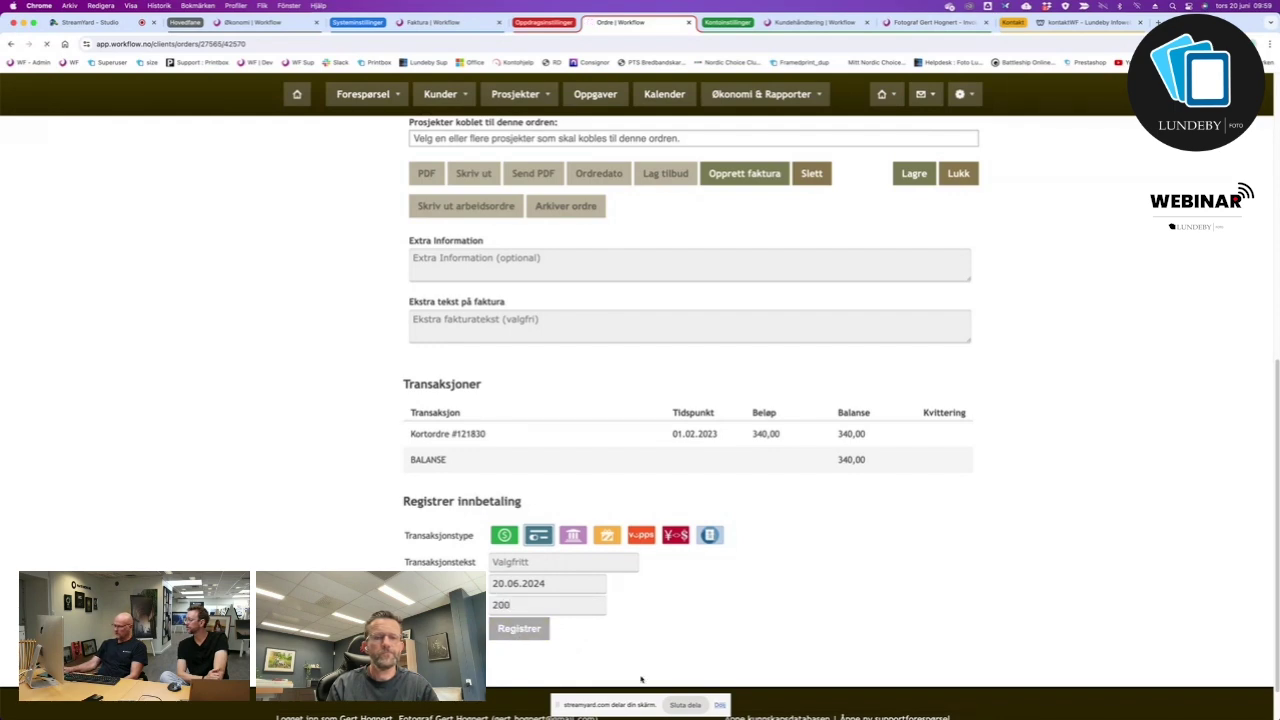